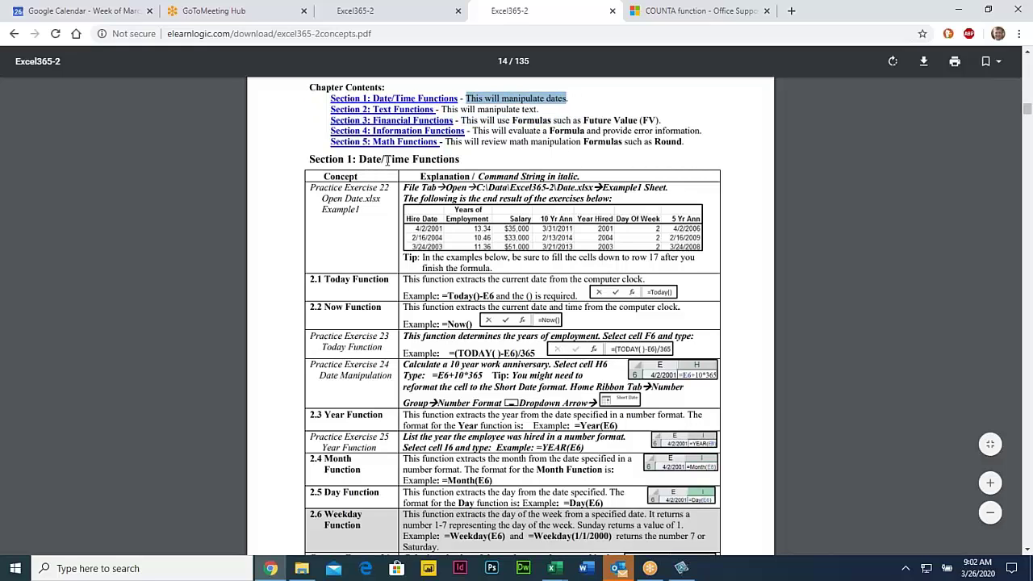
- Read through the Date/Time Functions section of the course PDF, from the Today Function to the ISOWeekNum Function
{"action": "left_click_drag", "start_coordinate": [358, 159], "coordinate": [471, 152]}
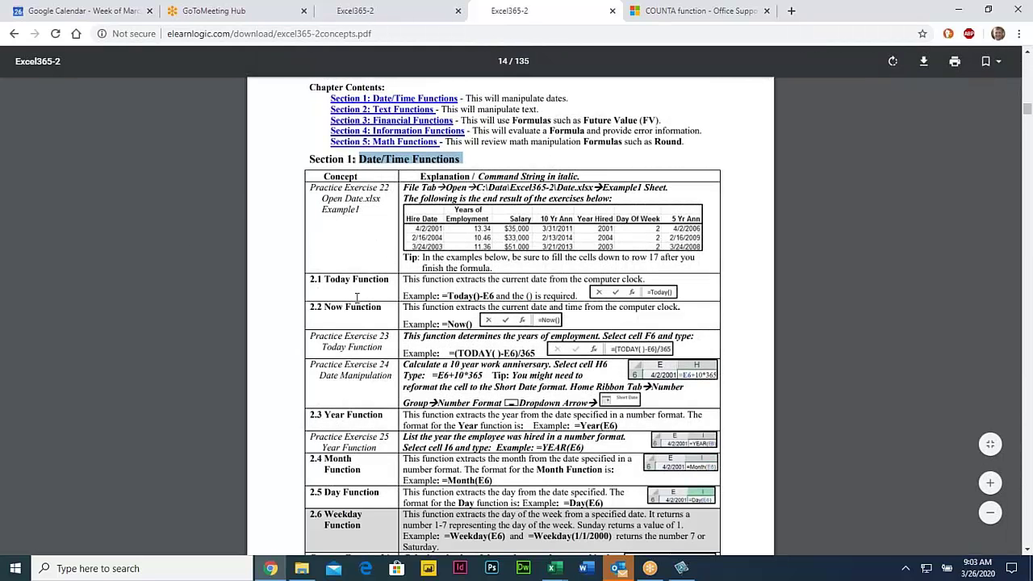
{"action": "left_click_drag", "start_coordinate": [319, 283], "coordinate": [390, 284]}
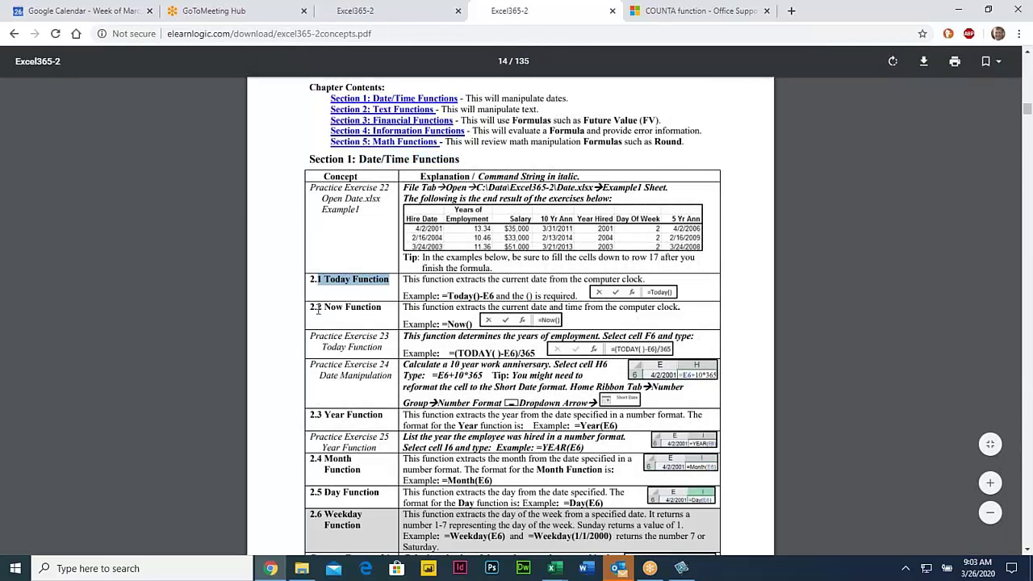
{"action": "left_click_drag", "start_coordinate": [319, 309], "coordinate": [391, 315]}
{"action": "scroll", "coordinate": [387, 339], "scroll_direction": "down", "scroll_amount": 3}
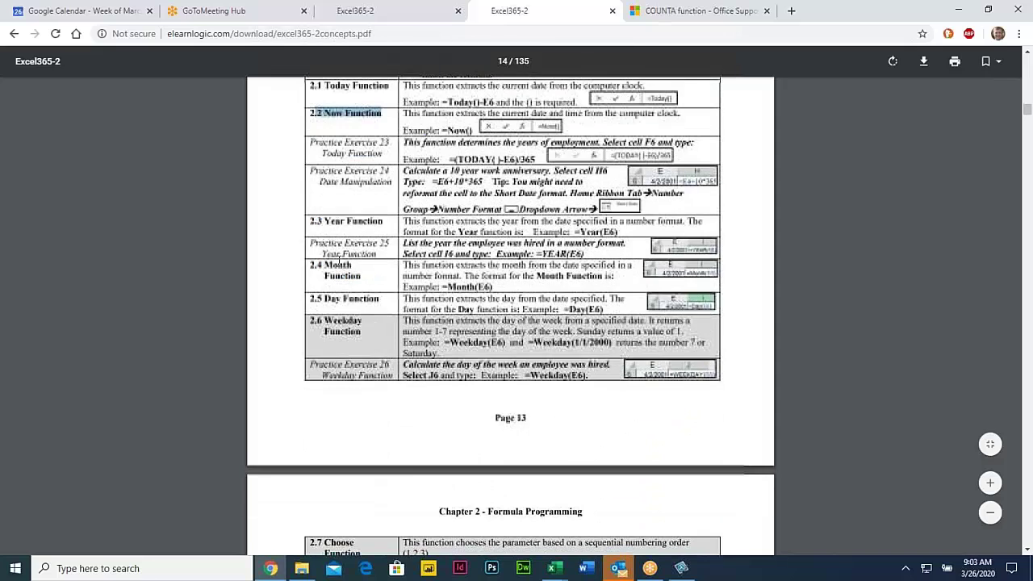
{"action": "left_click_drag", "start_coordinate": [324, 224], "coordinate": [389, 225]}
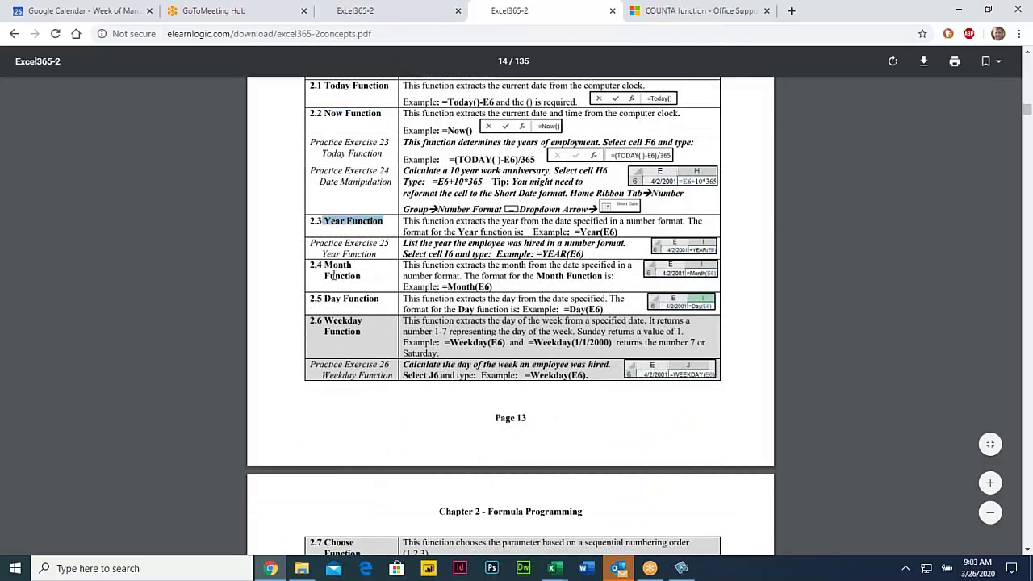
{"action": "left_click_drag", "start_coordinate": [325, 267], "coordinate": [363, 334]}
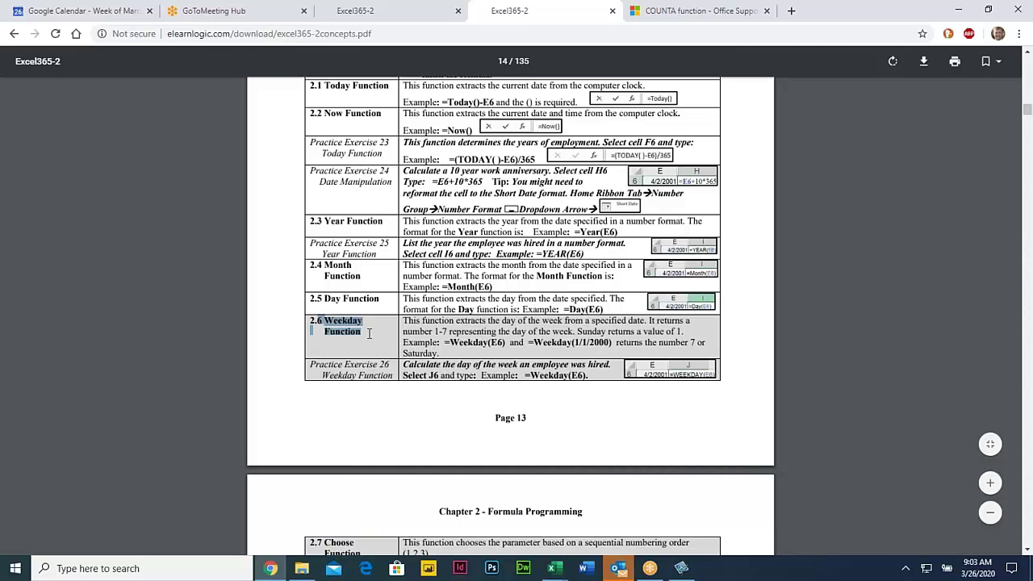
{"action": "scroll", "coordinate": [369, 333], "scroll_direction": "down", "scroll_amount": 3}
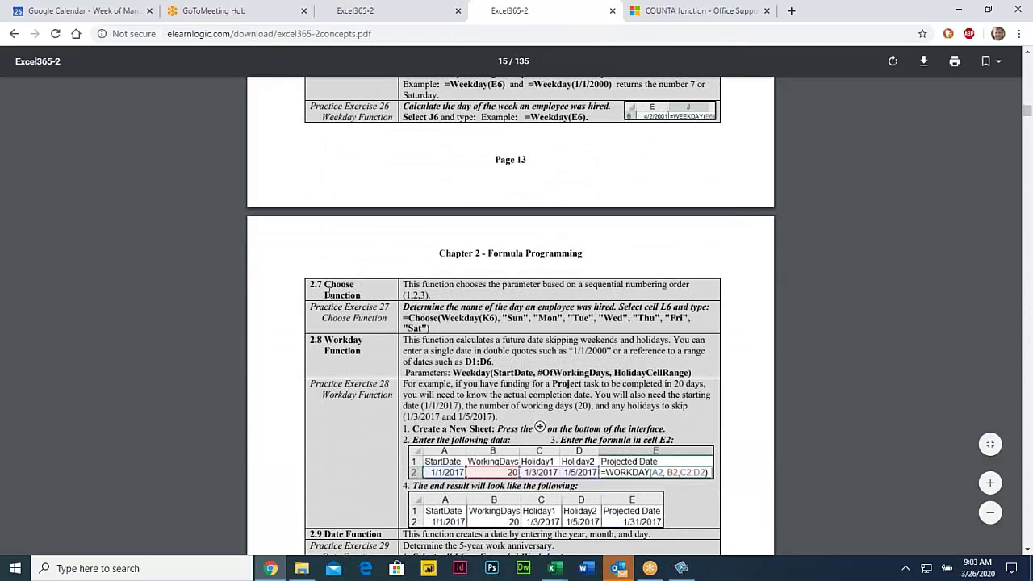
{"action": "left_click_drag", "start_coordinate": [326, 339], "coordinate": [362, 352]}
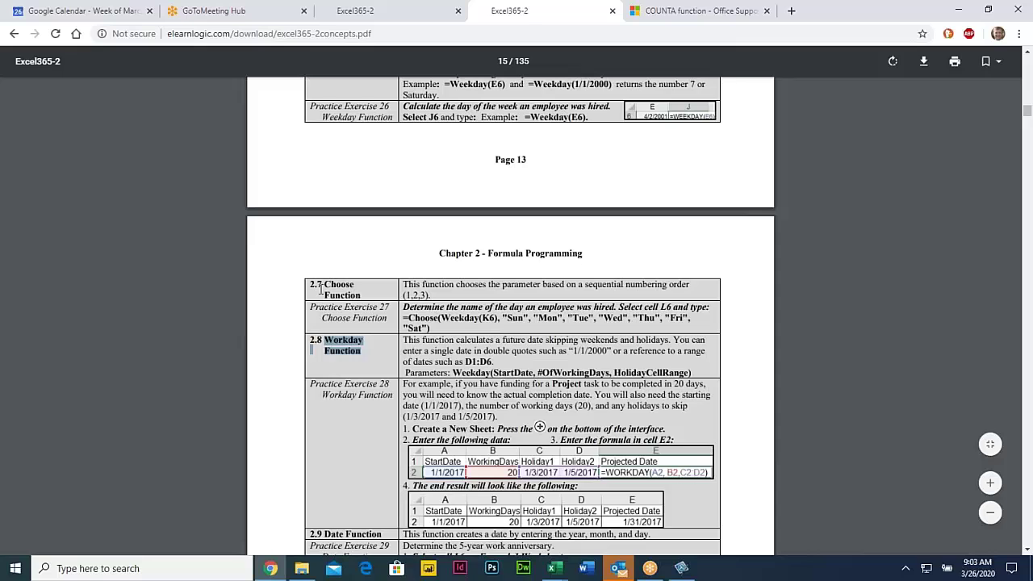
{"action": "left_click_drag", "start_coordinate": [322, 286], "coordinate": [370, 305]}
{"action": "scroll", "coordinate": [369, 305], "scroll_direction": "down", "scroll_amount": 2}
{"action": "left_click_drag", "start_coordinate": [323, 341], "coordinate": [381, 342]}
{"action": "scroll", "coordinate": [327, 351], "scroll_direction": "down", "scroll_amount": 2}
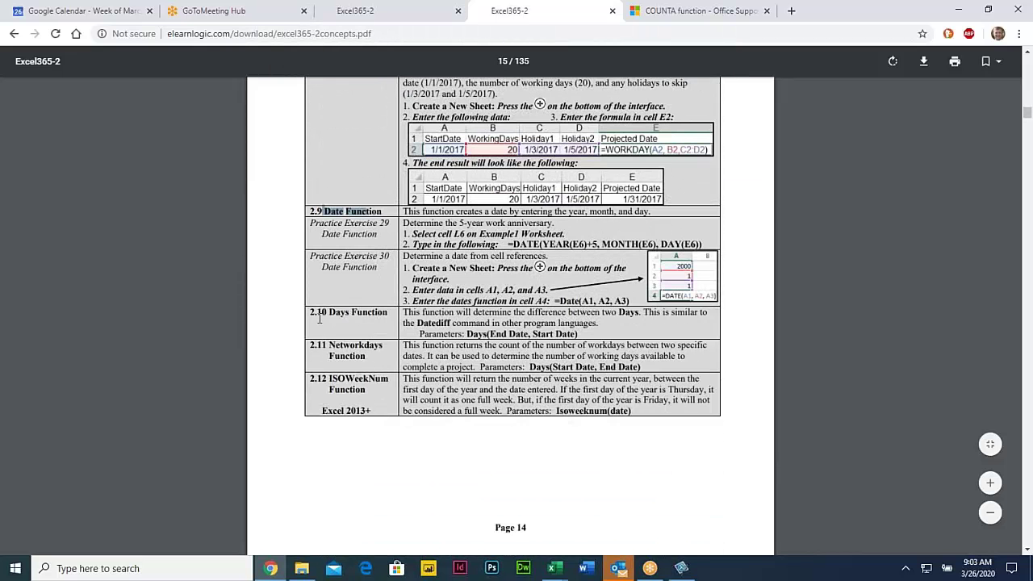
{"action": "left_click", "coordinate": [334, 383]}
{"action": "scroll", "coordinate": [370, 371], "scroll_direction": "down", "scroll_amount": 4}
{"action": "scroll", "coordinate": [370, 372], "scroll_direction": "up", "scroll_amount": 4}
{"action": "scroll", "coordinate": [369, 367], "scroll_direction": "up", "scroll_amount": 9}
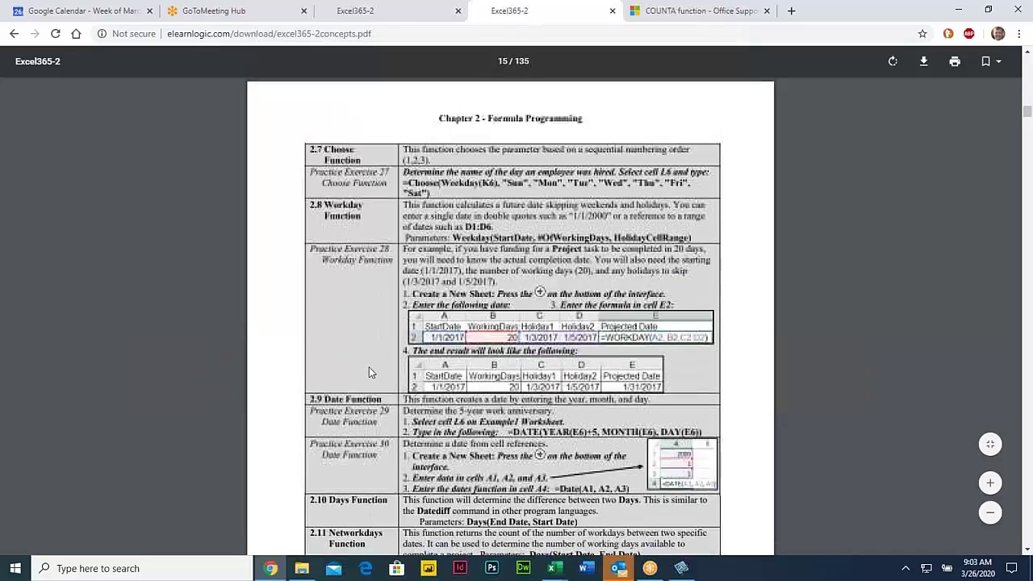
{"action": "scroll", "coordinate": [370, 372], "scroll_direction": "up", "scroll_amount": 3}
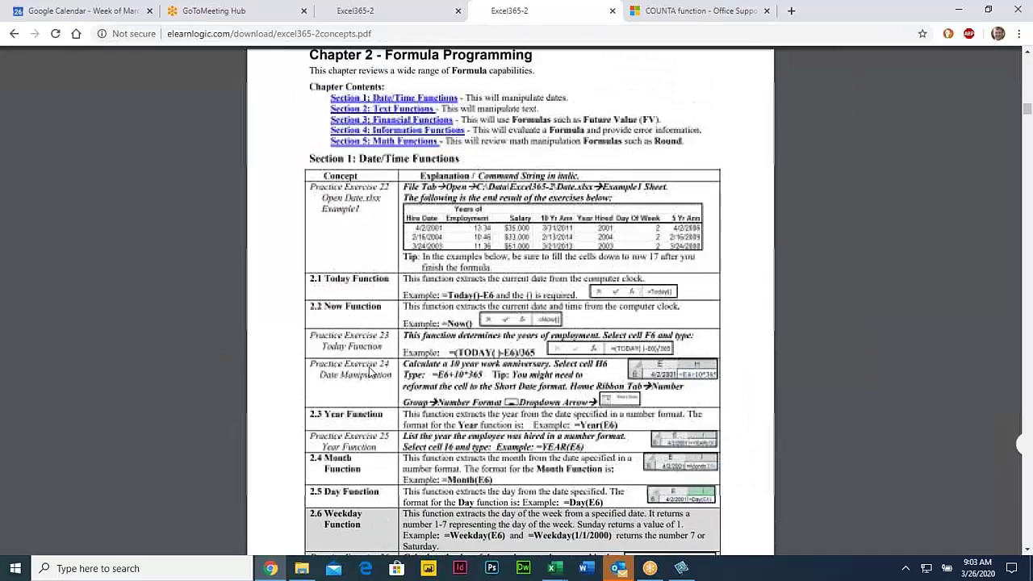
{"action": "left_click_drag", "start_coordinate": [319, 277], "coordinate": [353, 279]}
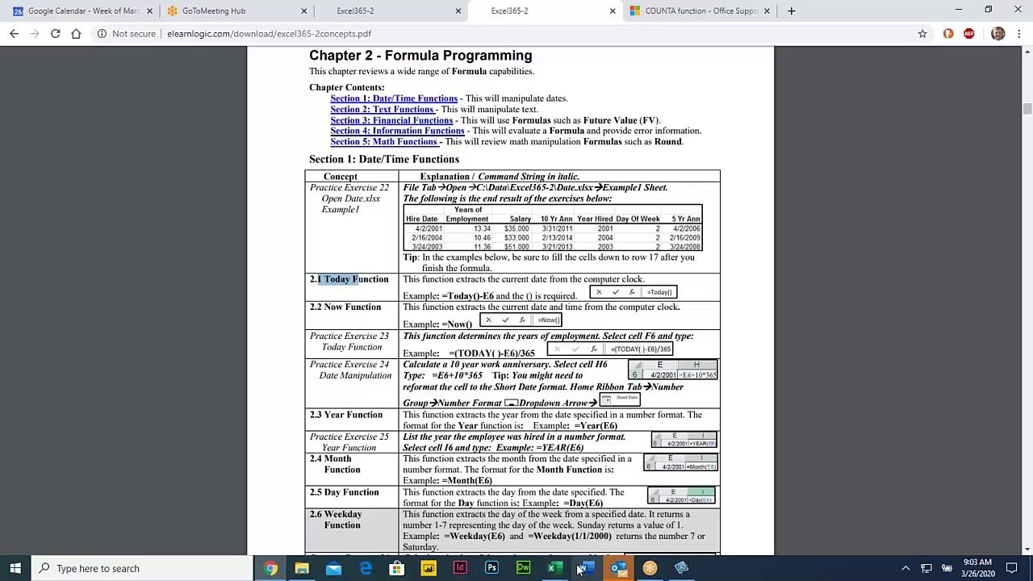
- Switch to Excel and open the Date.xlsx workbook from the C:\Data\Excel365-2 folder
{"action": "left_click", "coordinate": [554, 570]}
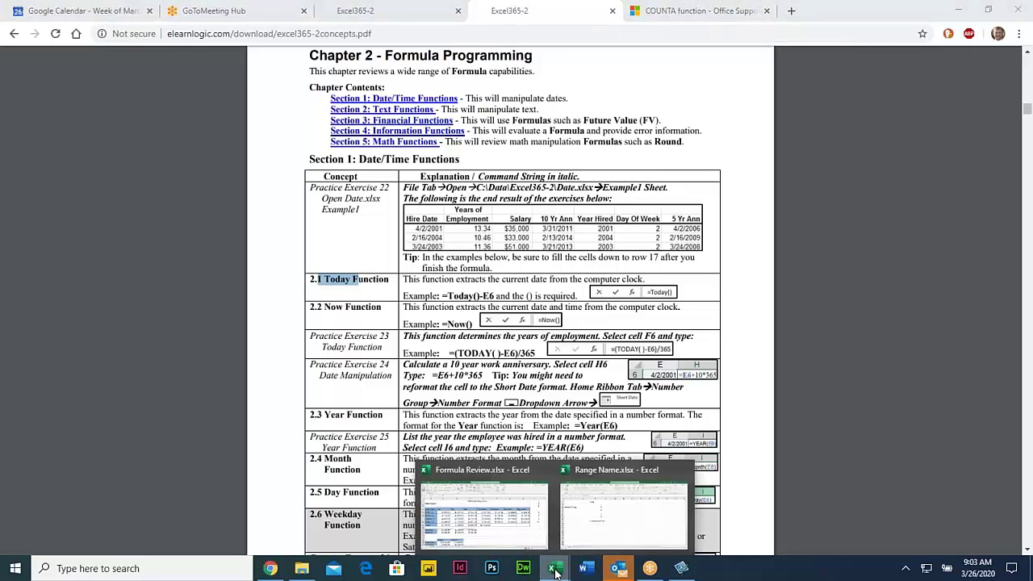
{"action": "left_click", "coordinate": [601, 521]}
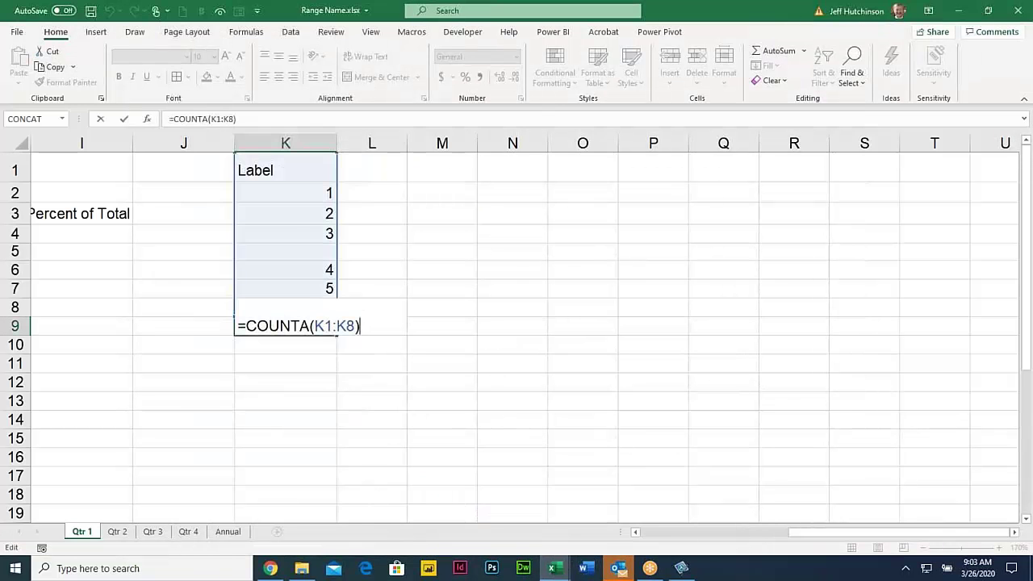
{"action": "left_click", "coordinate": [17, 37]}
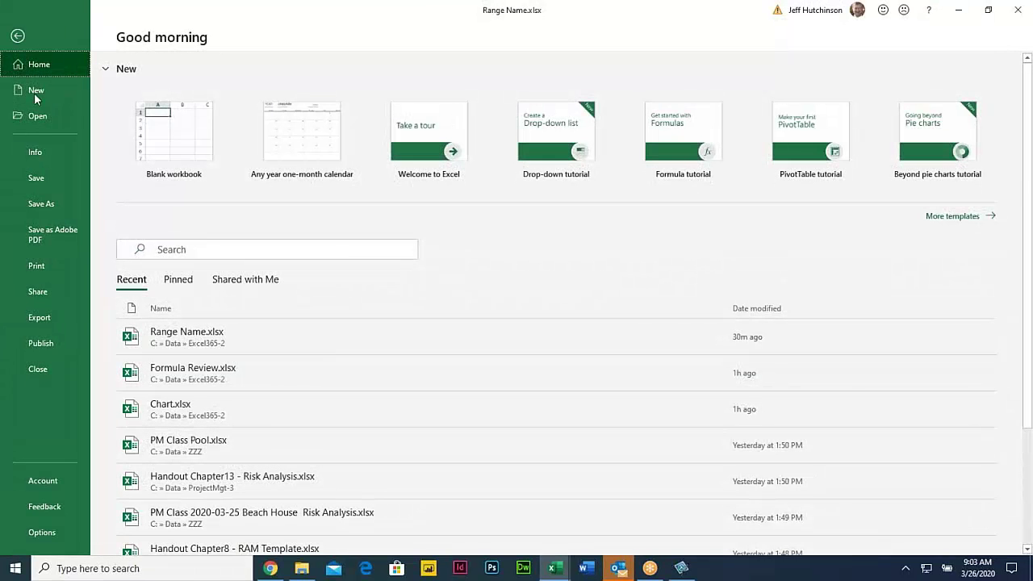
{"action": "left_click", "coordinate": [45, 117]}
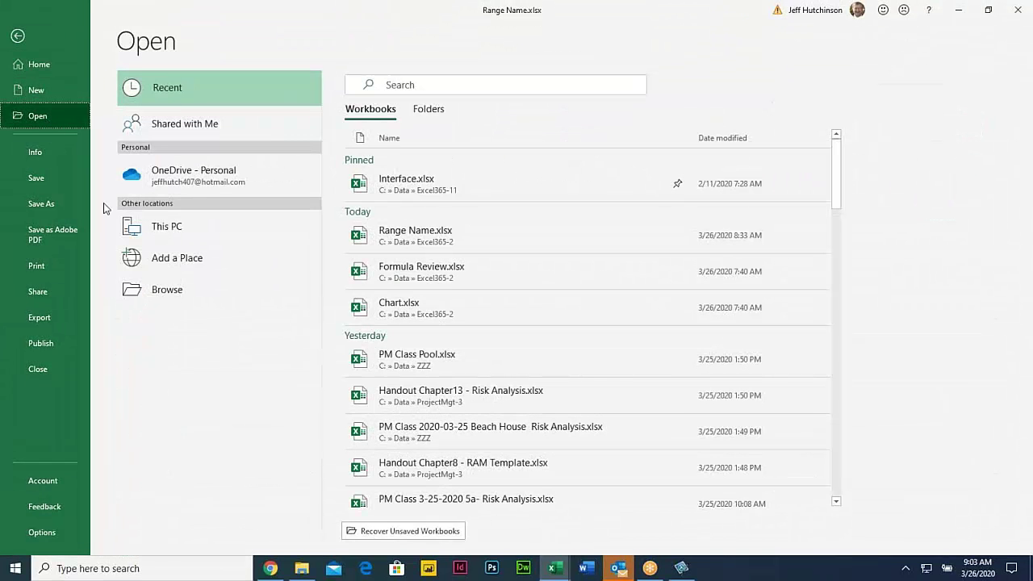
{"action": "left_click", "coordinate": [184, 287]}
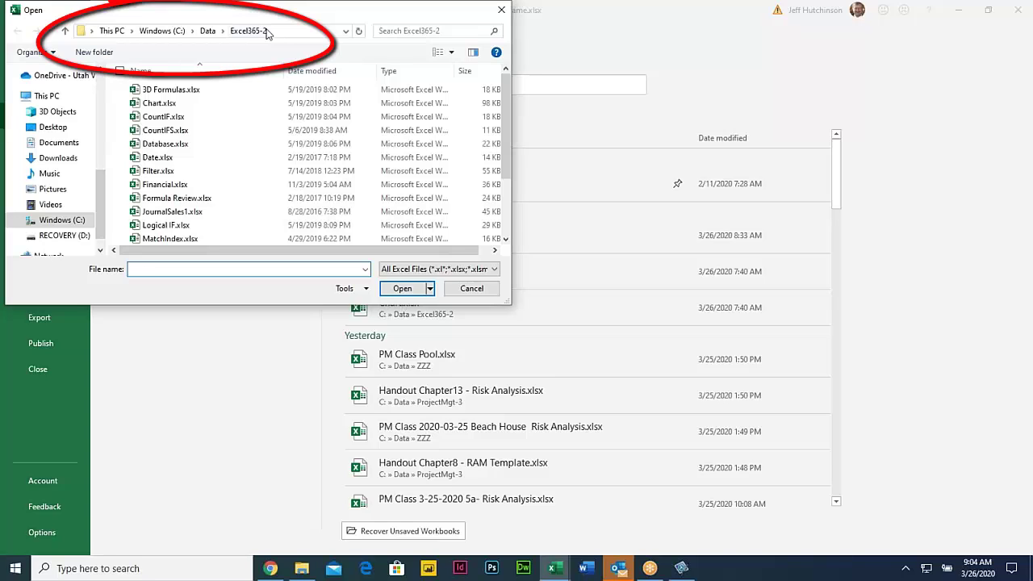
{"action": "left_click", "coordinate": [167, 159]}
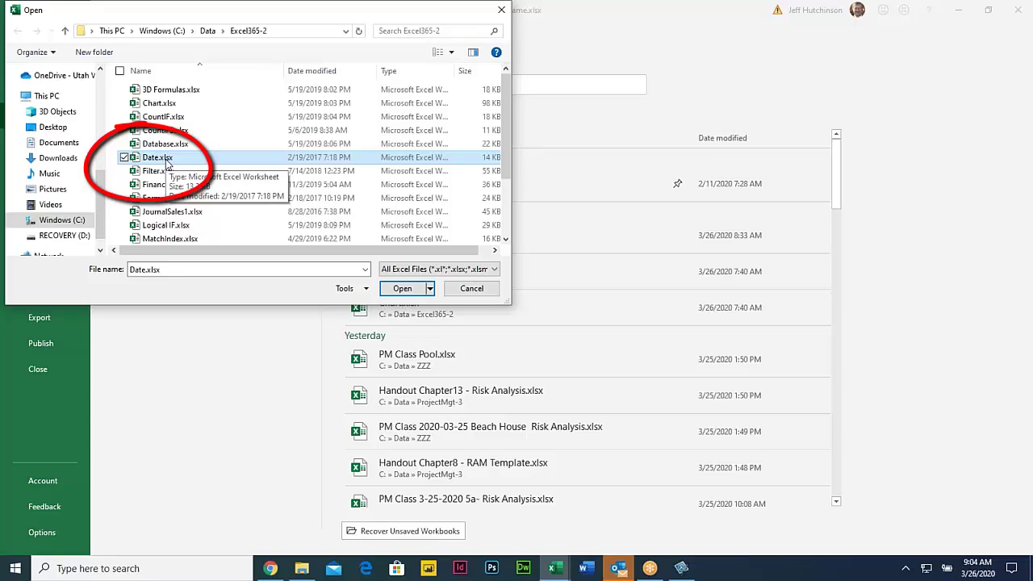
{"action": "left_click", "coordinate": [406, 292]}
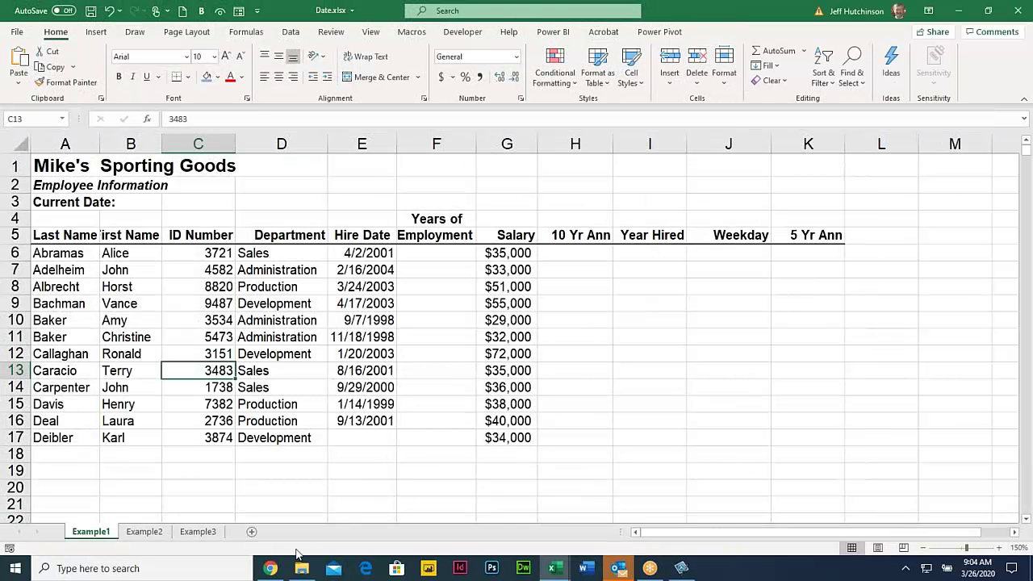
- Check the file path and sheet name for Practice Exercise 22 in the Chrome PDF, and return to Date.xlsx in Excel
{"action": "left_click", "coordinate": [277, 572]}
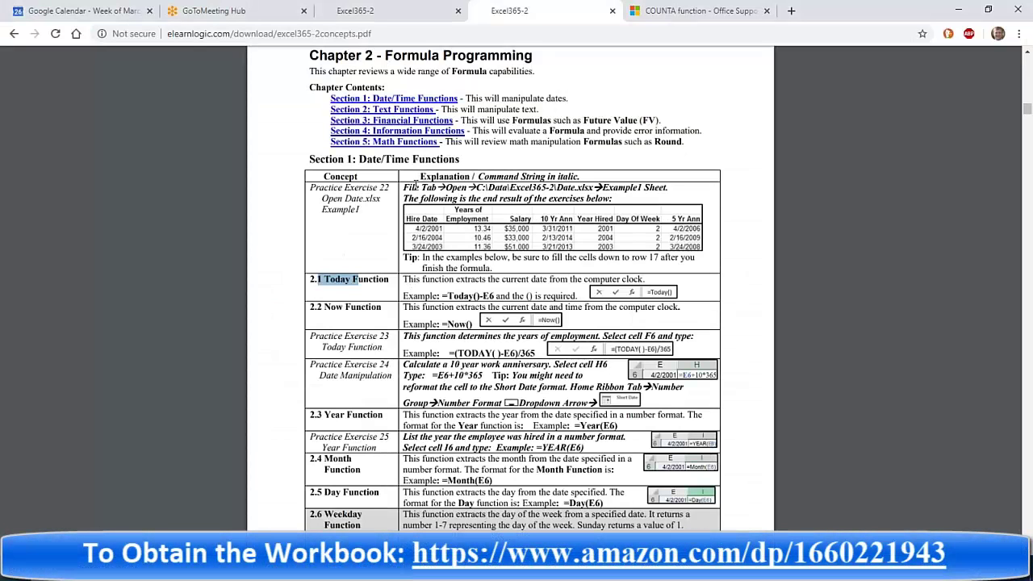
{"action": "left_click_drag", "start_coordinate": [421, 189], "coordinate": [673, 187]}
{"action": "left_click", "coordinate": [544, 179]}
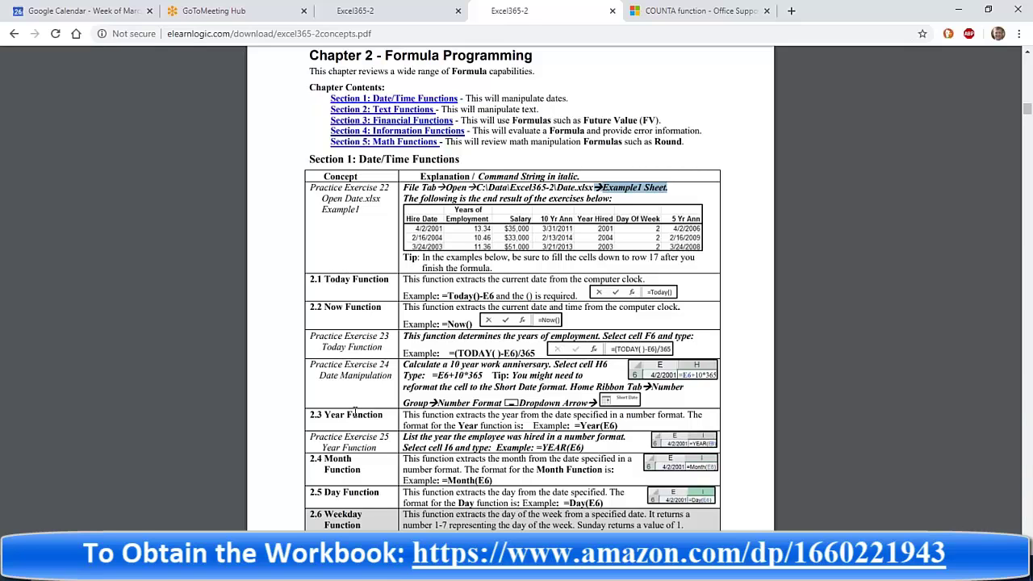
{"action": "mouse_move", "coordinate": [583, 567]}
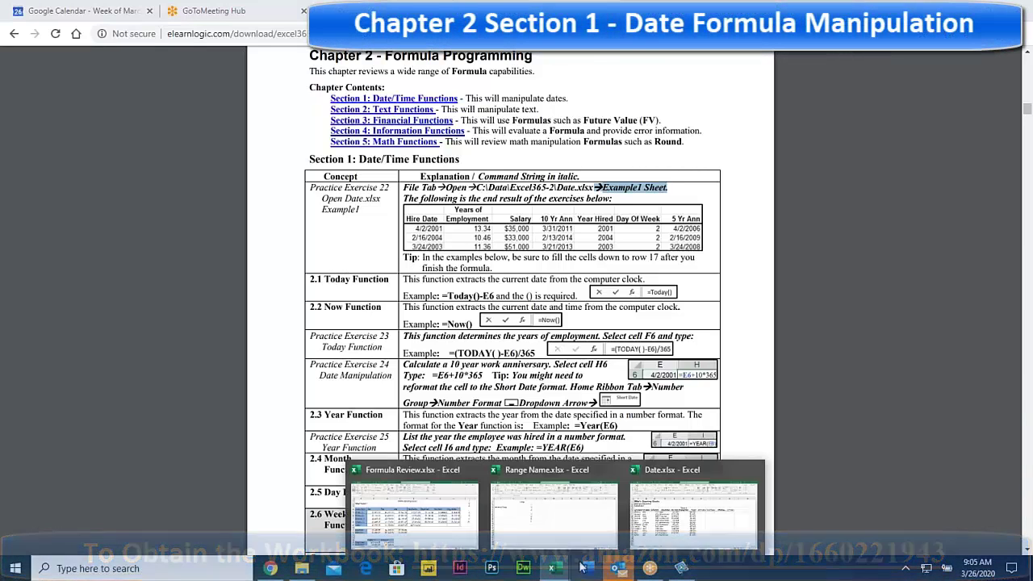
{"action": "left_click", "coordinate": [673, 516]}
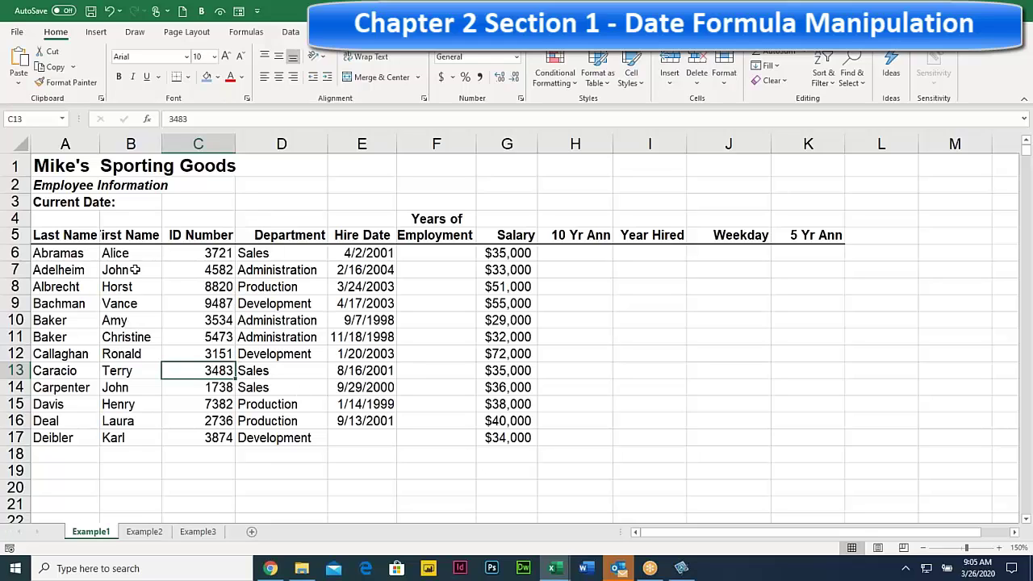
- Examine the first hire date in E6 and the empty columns across to the far side of the Example1 table
{"action": "left_click", "coordinate": [365, 255]}
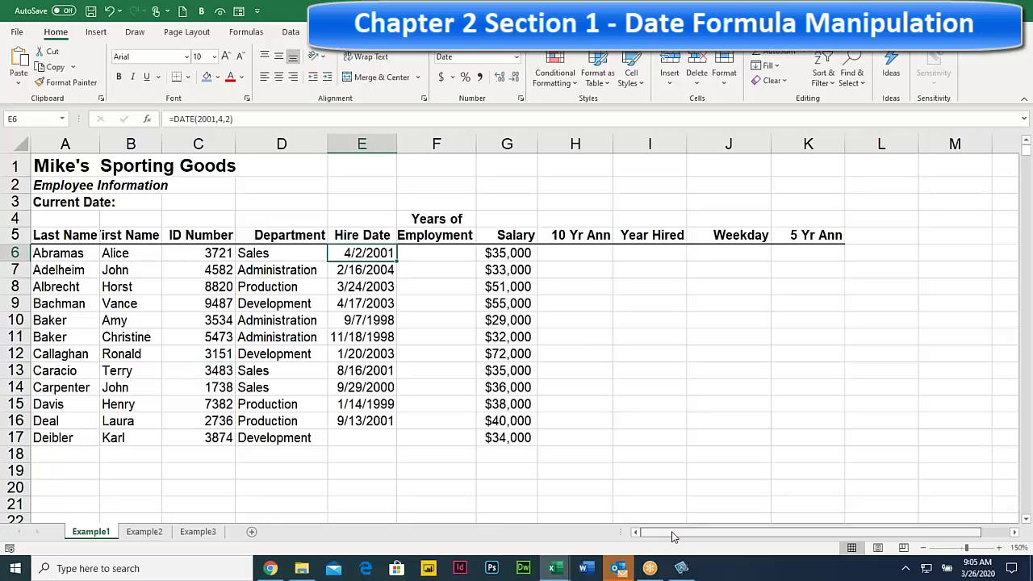
{"action": "left_click_drag", "start_coordinate": [674, 537], "coordinate": [709, 535]}
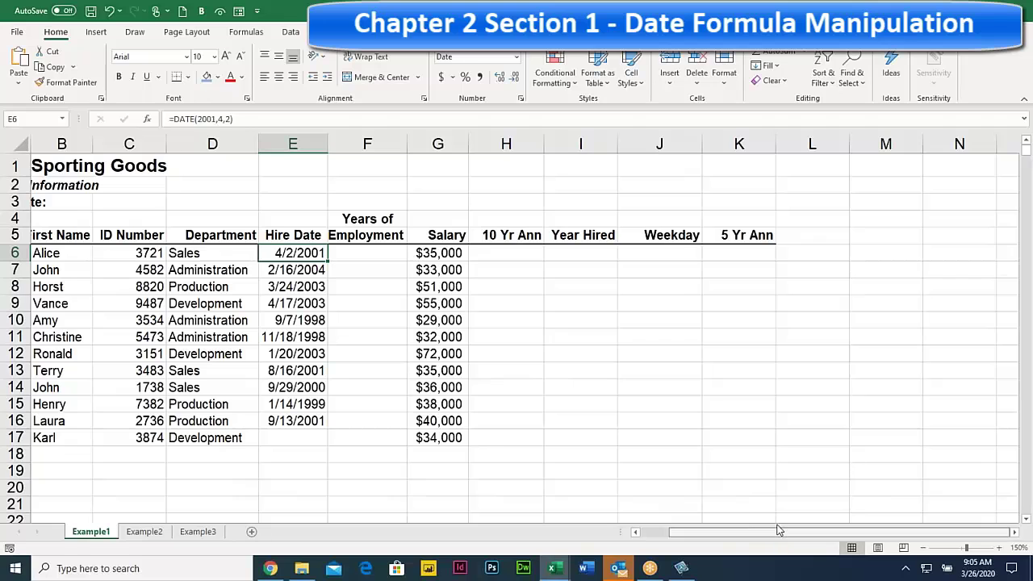
{"action": "left_click", "coordinate": [750, 442]}
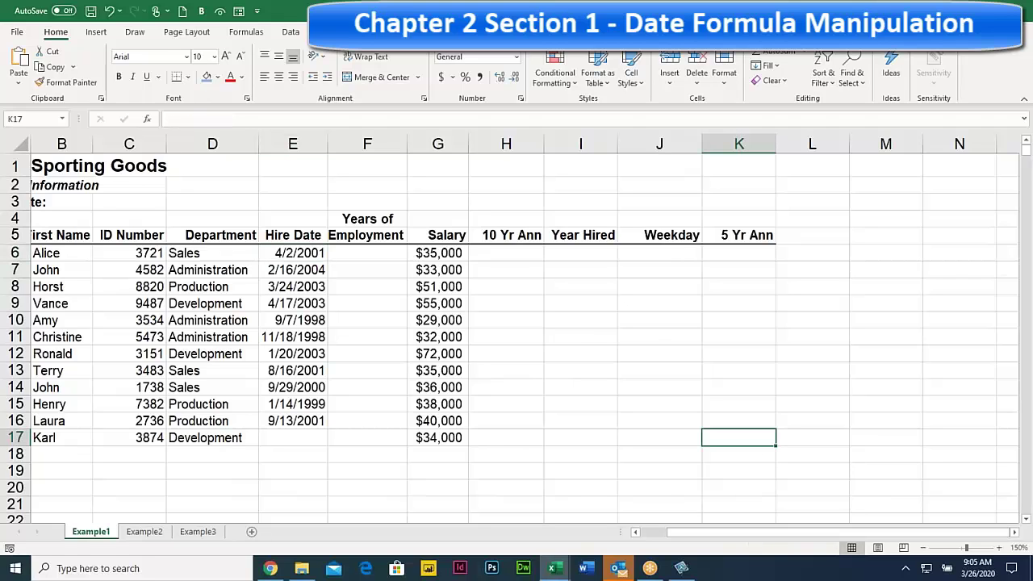
{"action": "key", "text": "Right"}
{"action": "key", "text": "Right"}
{"action": "key", "text": "Right"}
{"action": "key", "text": "Right"}
{"action": "key", "text": "Right"}
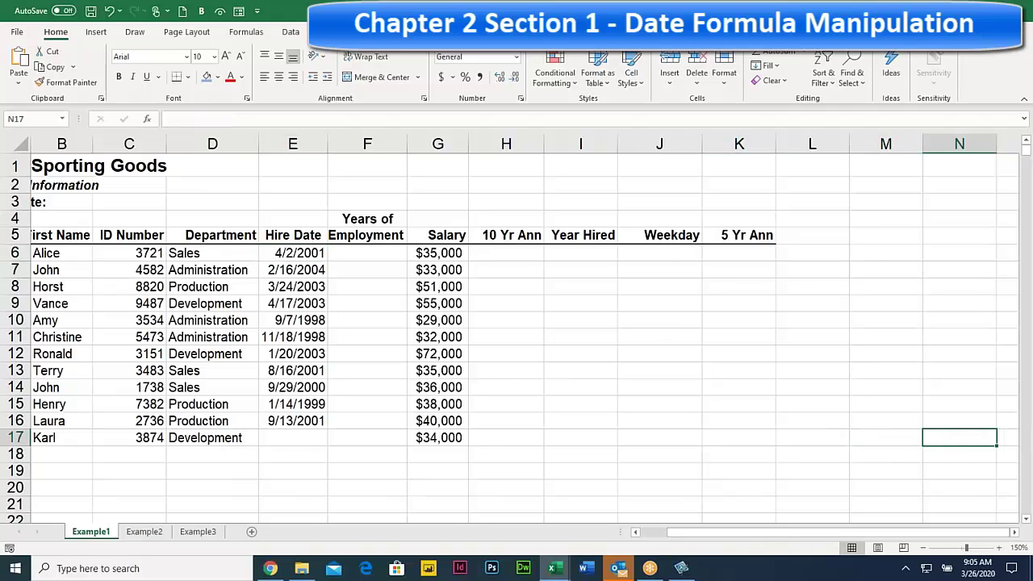
{"action": "key", "text": "Right"}
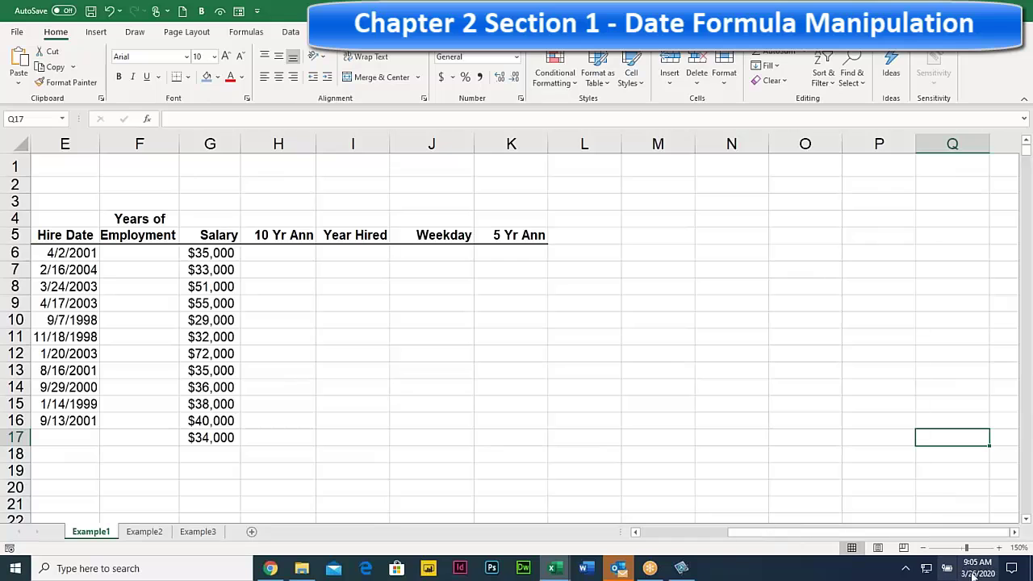
- Widen the Hire Date column slightly so the date in E11 displays in full
{"action": "left_click", "coordinate": [999, 548]}
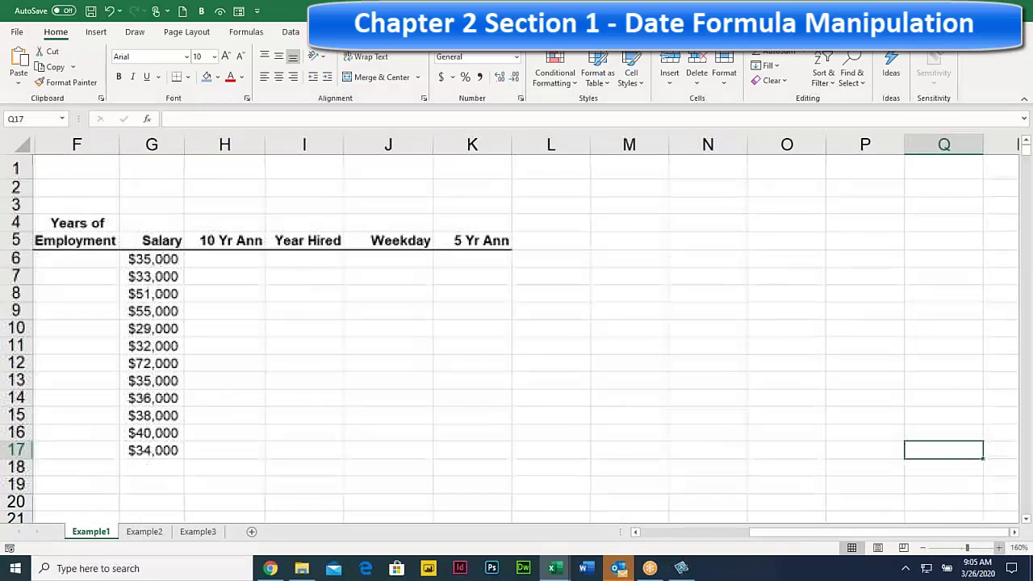
{"action": "left_click", "coordinate": [999, 548]}
{"action": "left_click", "coordinate": [286, 334]}
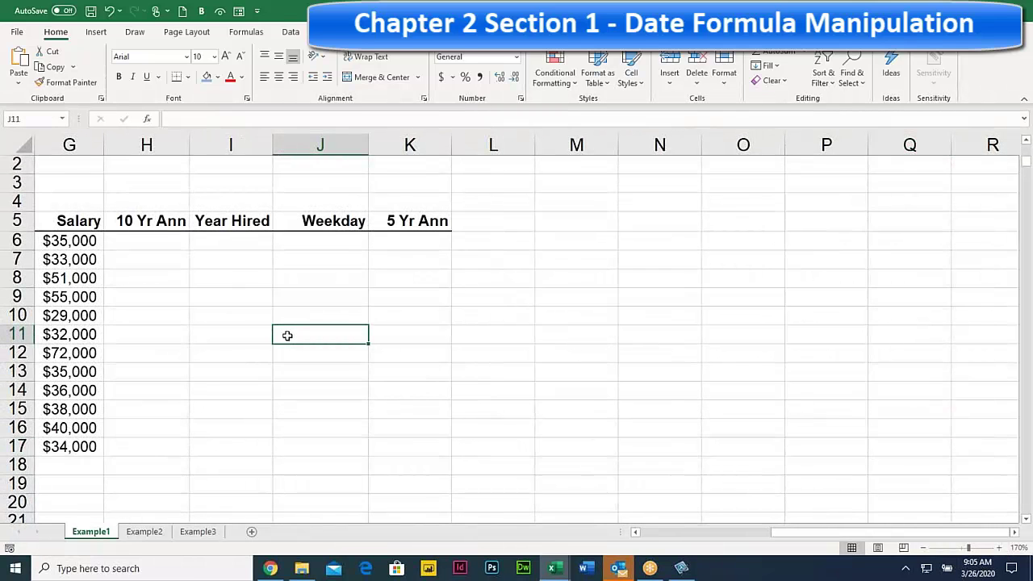
{"action": "key", "text": "Left"}
{"action": "key", "text": "Left"}
{"action": "key", "text": "Left"}
{"action": "key", "text": "Left"}
{"action": "key", "text": "Left"}
{"action": "key", "text": "Left"}
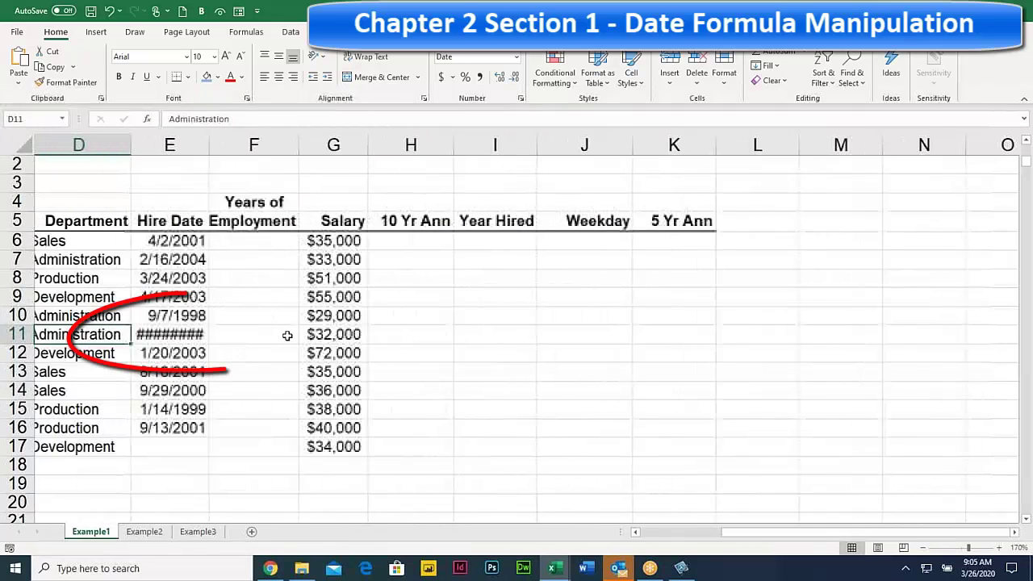
{"action": "left_click", "coordinate": [205, 338]}
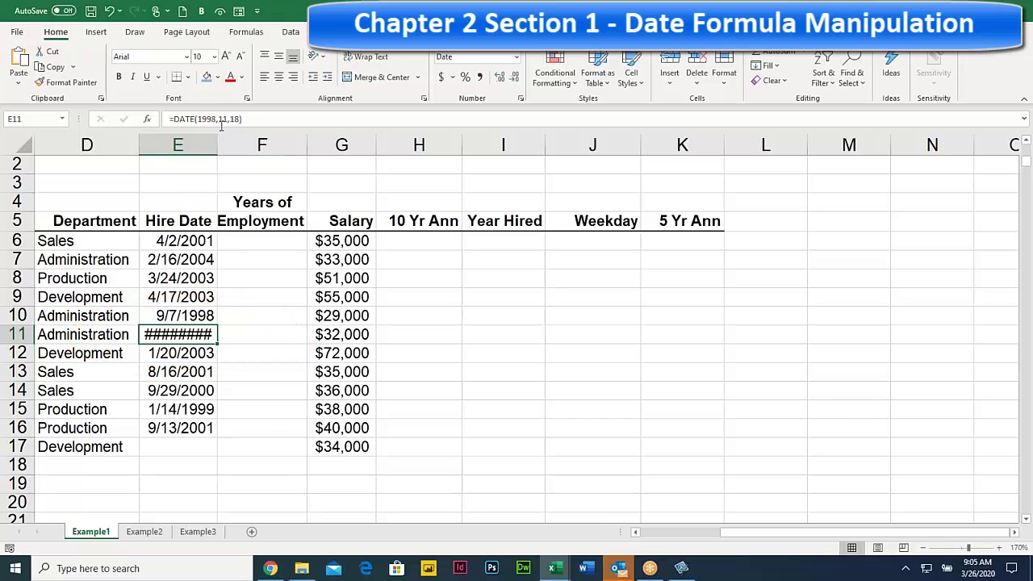
{"action": "left_click_drag", "start_coordinate": [220, 142], "coordinate": [224, 141]}
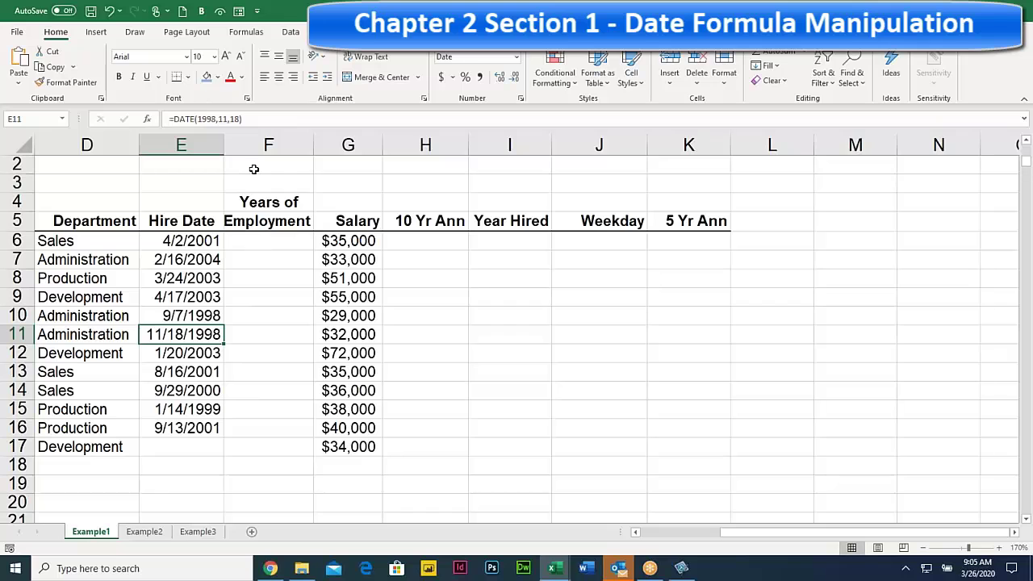
- Enter the formula =TODAY() in cell F1 above the Years of Employment column
{"action": "scroll", "coordinate": [254, 168], "scroll_direction": "up", "scroll_amount": 1}
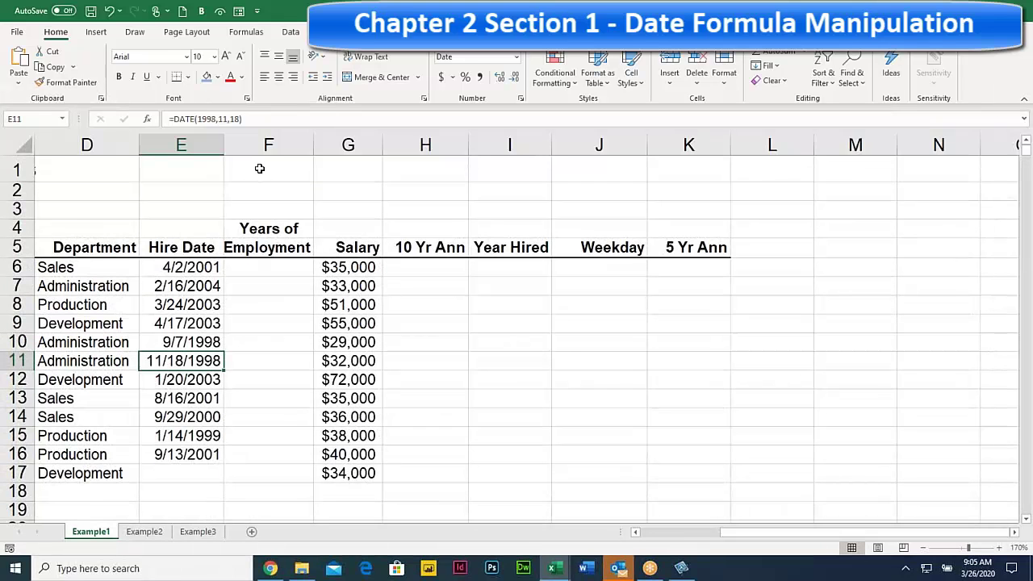
{"action": "left_click", "coordinate": [262, 169]}
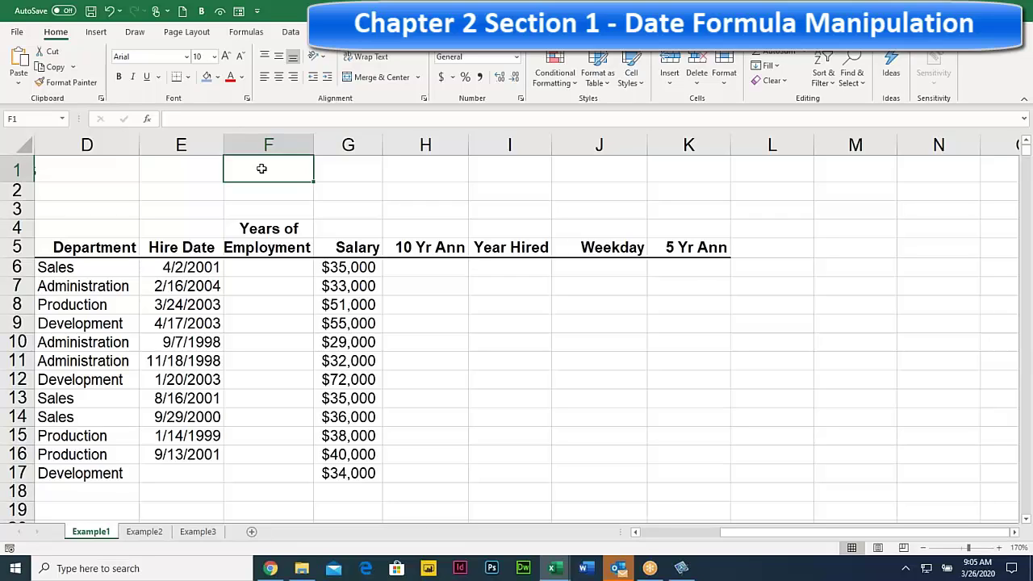
{"action": "type", "text": "=T"}
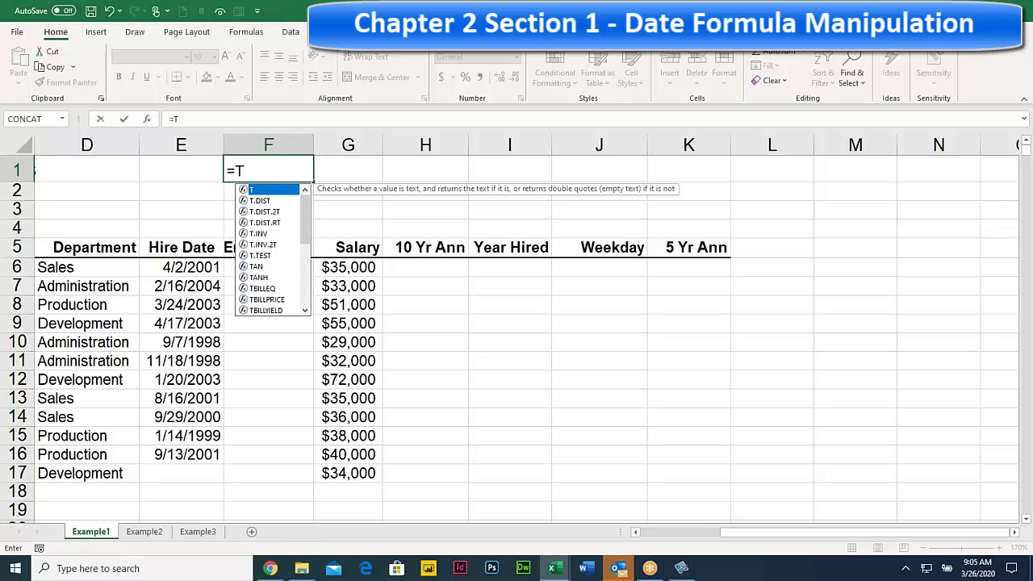
{"action": "type", "text": "oda"}
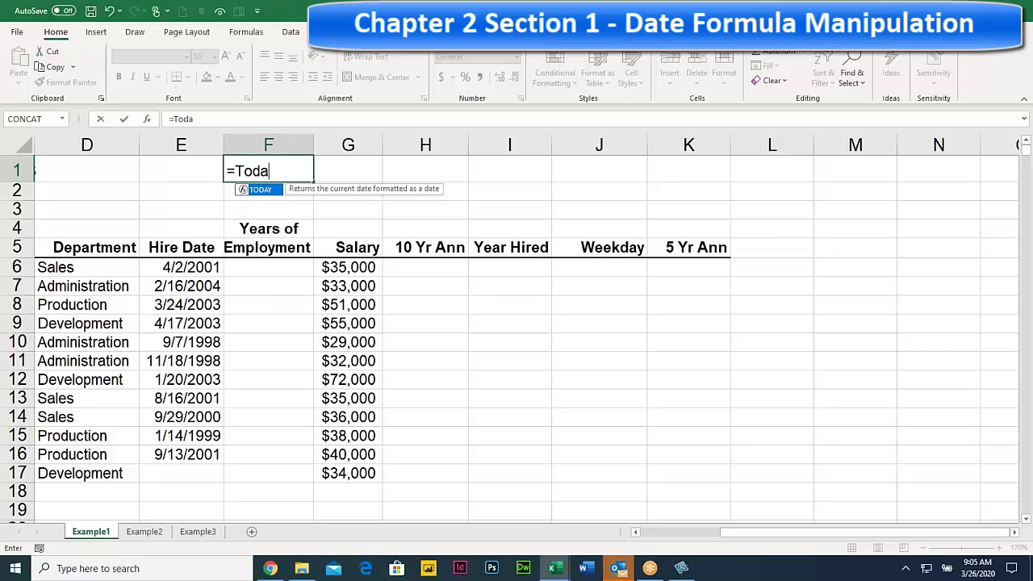
{"action": "type", "text": "y()"}
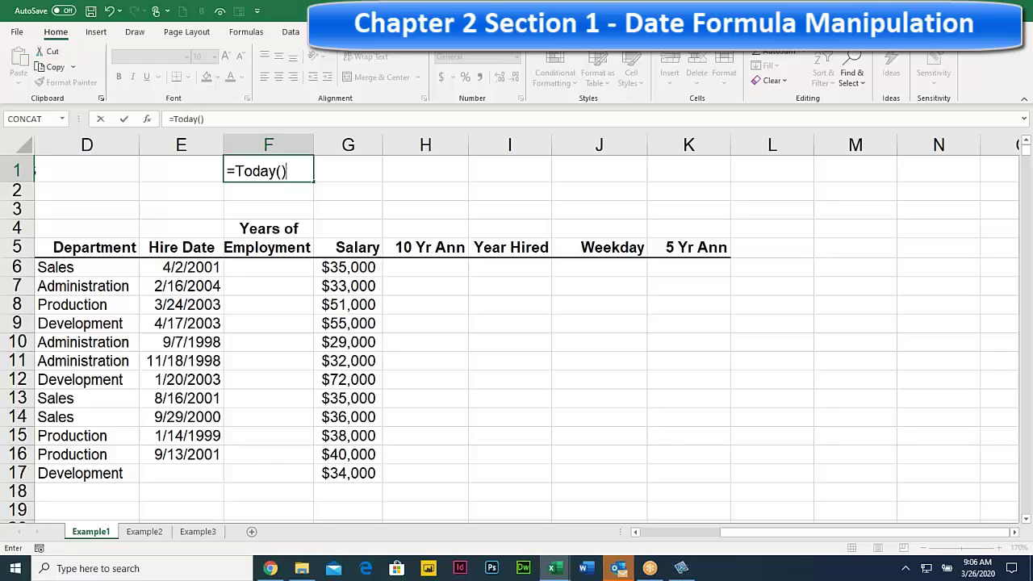
{"action": "key", "text": "Return"}
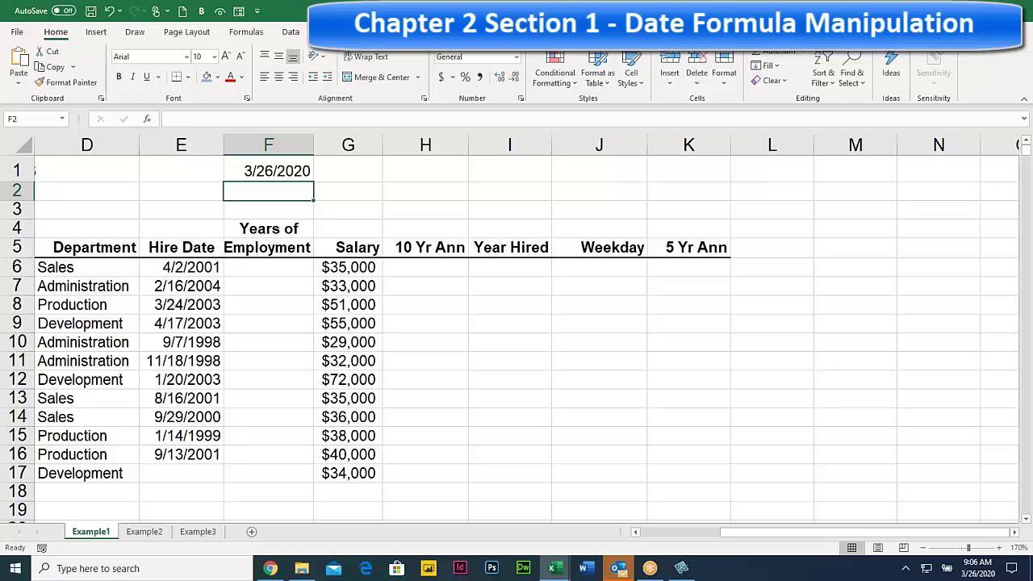
- Enter =NOW() in F2 and widen column F so the full date and time fit
{"action": "type", "text": "=Now"}
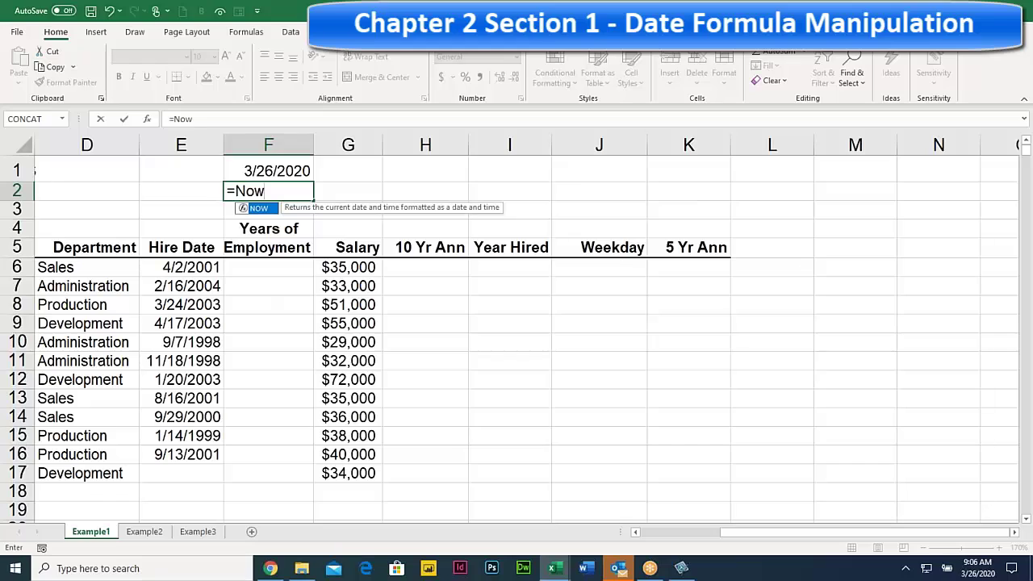
{"action": "type", "text": "()"}
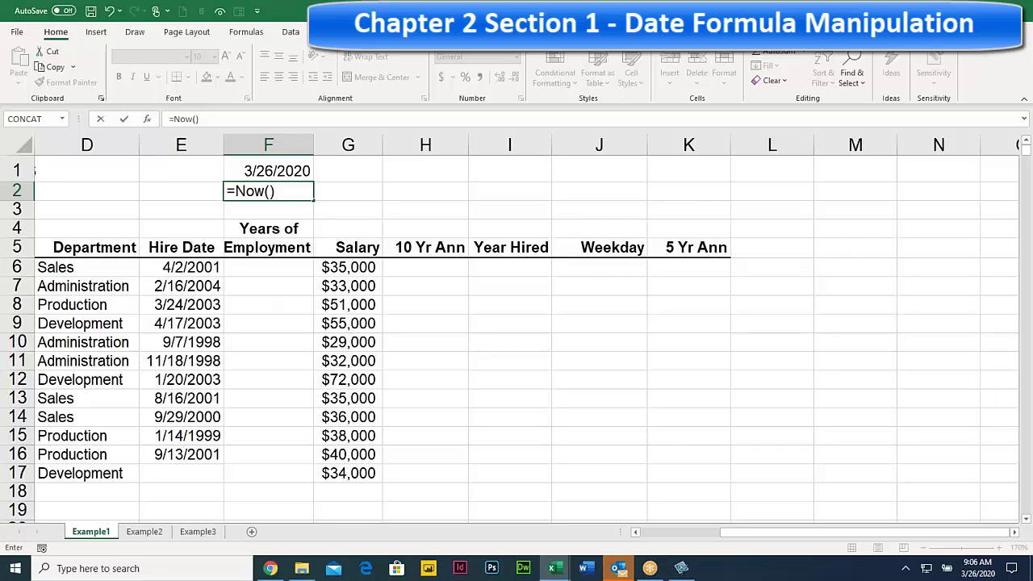
{"action": "key", "text": "Return"}
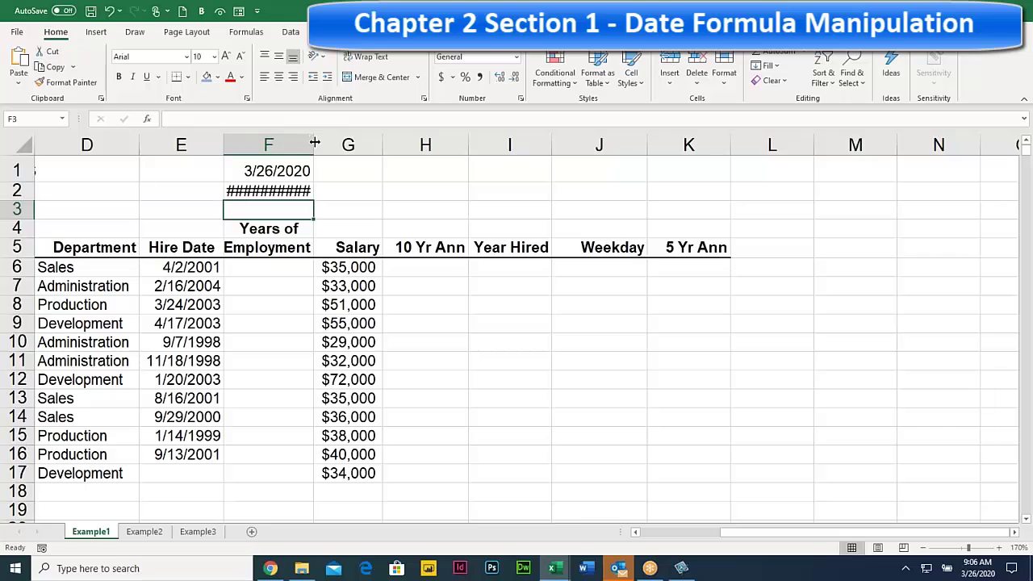
{"action": "left_click_drag", "start_coordinate": [314, 144], "coordinate": [352, 143]}
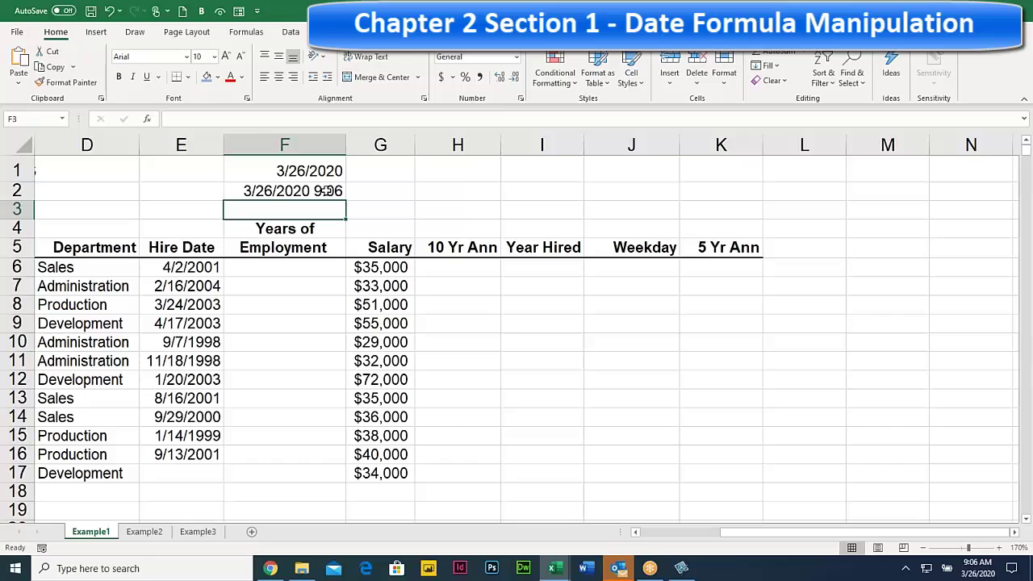
{"action": "left_click", "coordinate": [258, 191]}
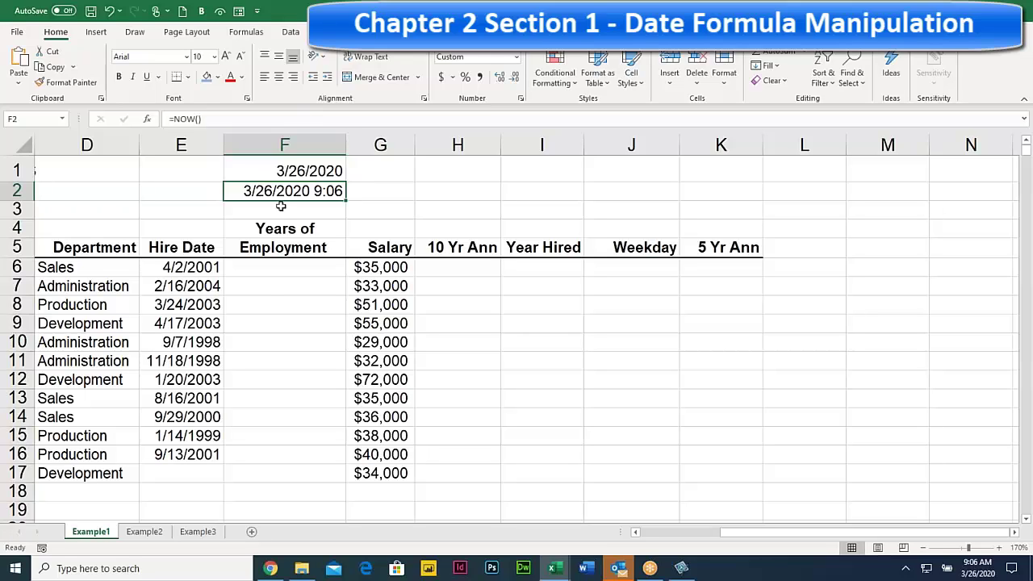
- Enter =TODAY()-E6 in F6 to calculate the days elapsed since the first employee's hire date
{"action": "left_click", "coordinate": [270, 267]}
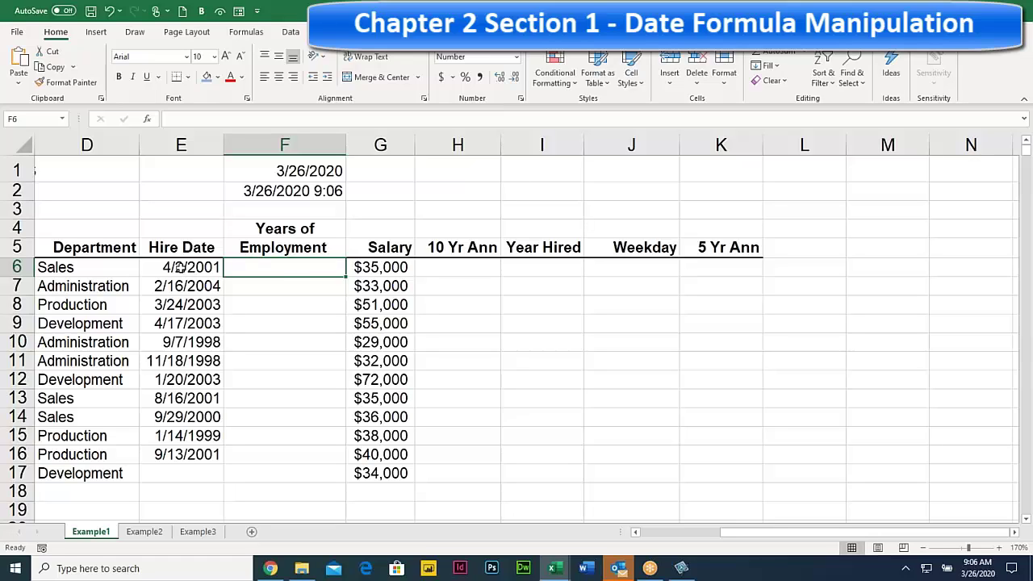
{"action": "left_click", "coordinate": [274, 171]}
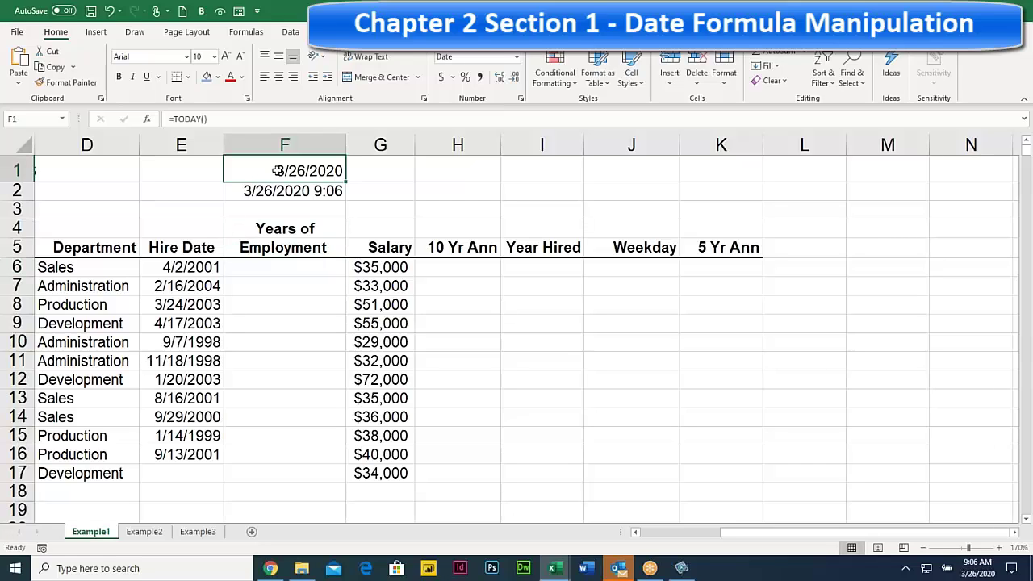
{"action": "left_click", "coordinate": [196, 267]}
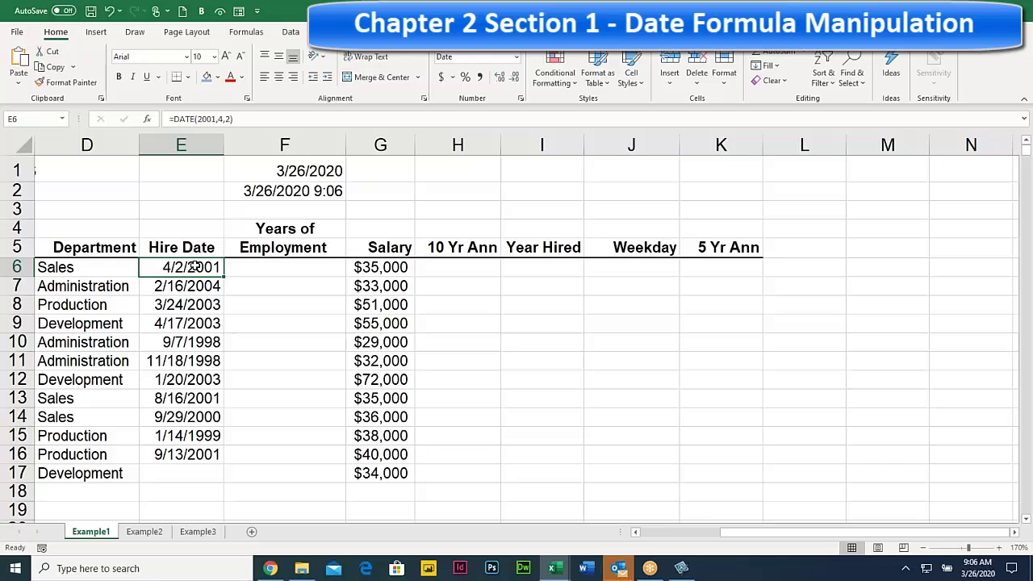
{"action": "left_click", "coordinate": [277, 266]}
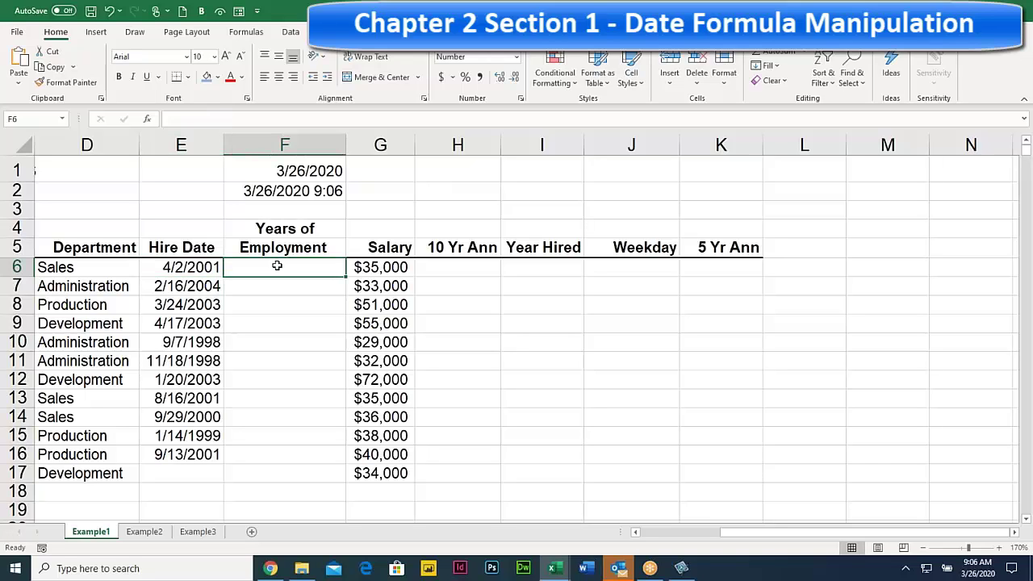
{"action": "type", "text": "="}
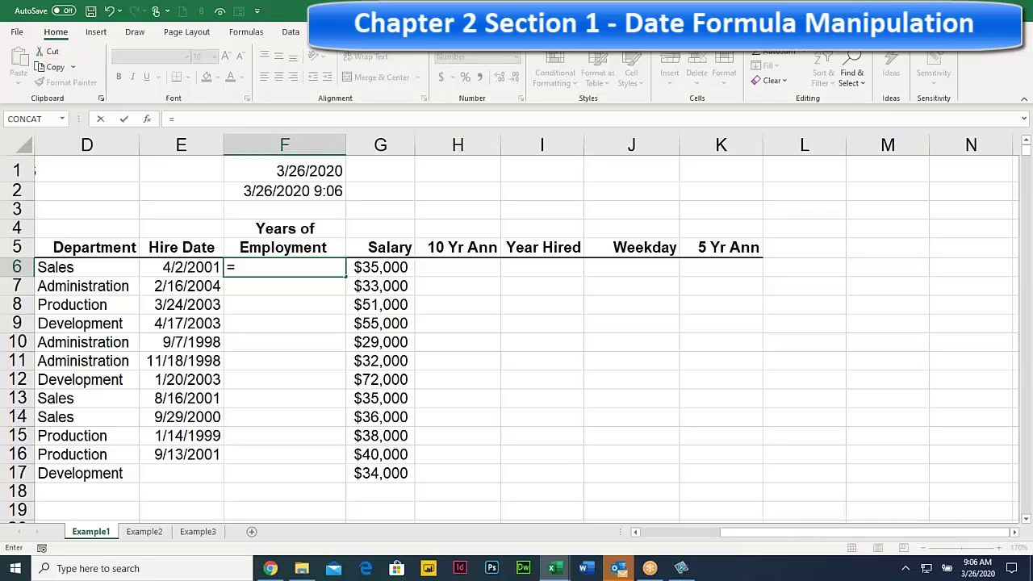
{"action": "type", "text": "Tod"}
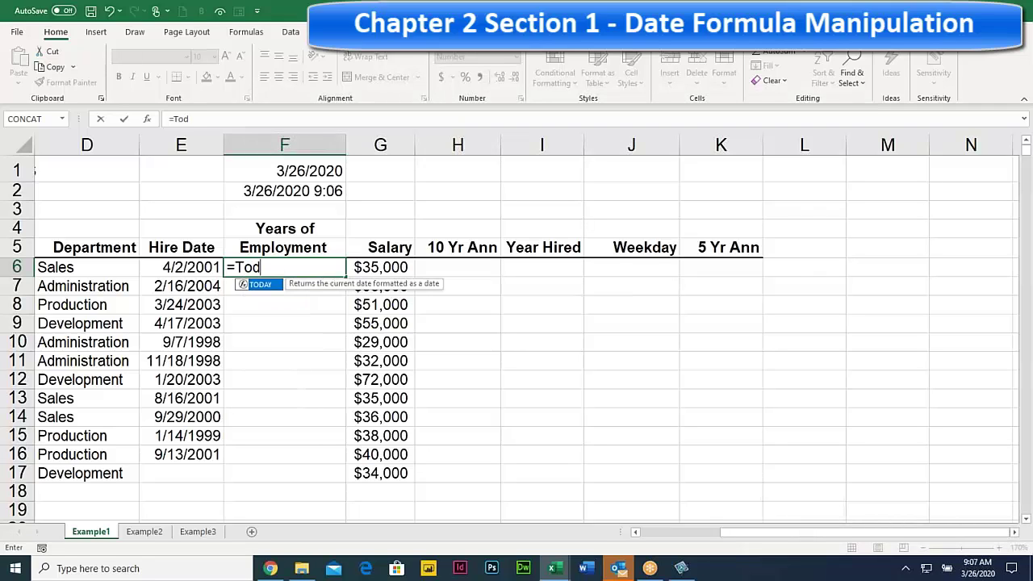
{"action": "type", "text": "ay()"}
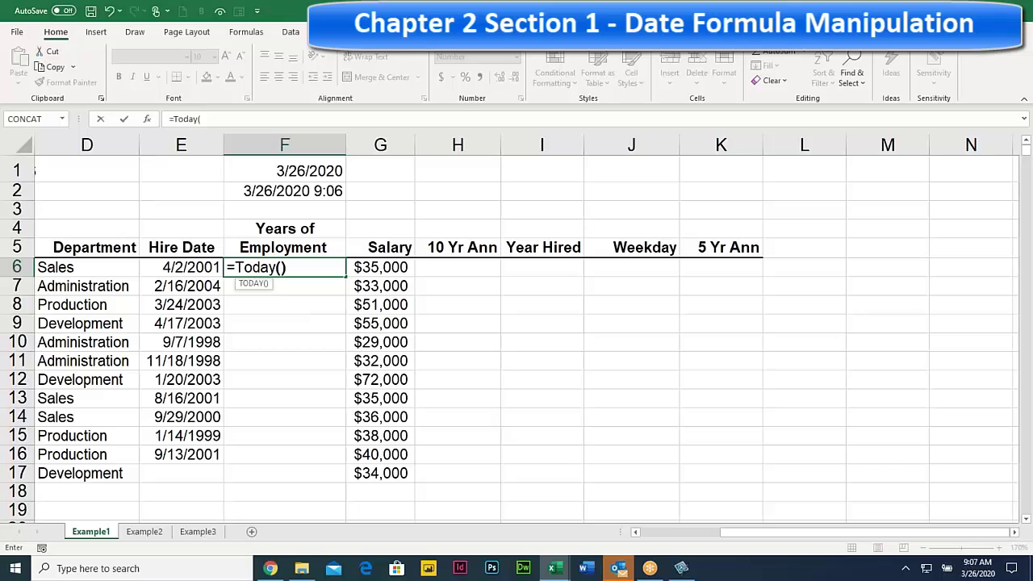
{"action": "type", "text": "-"}
{"action": "left_click", "coordinate": [184, 267]}
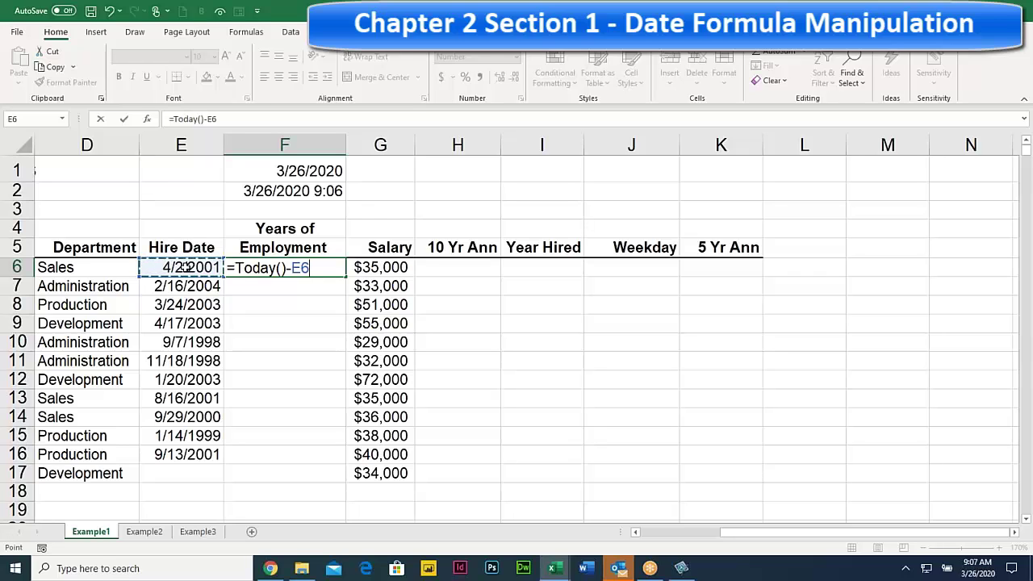
{"action": "key", "text": "Return"}
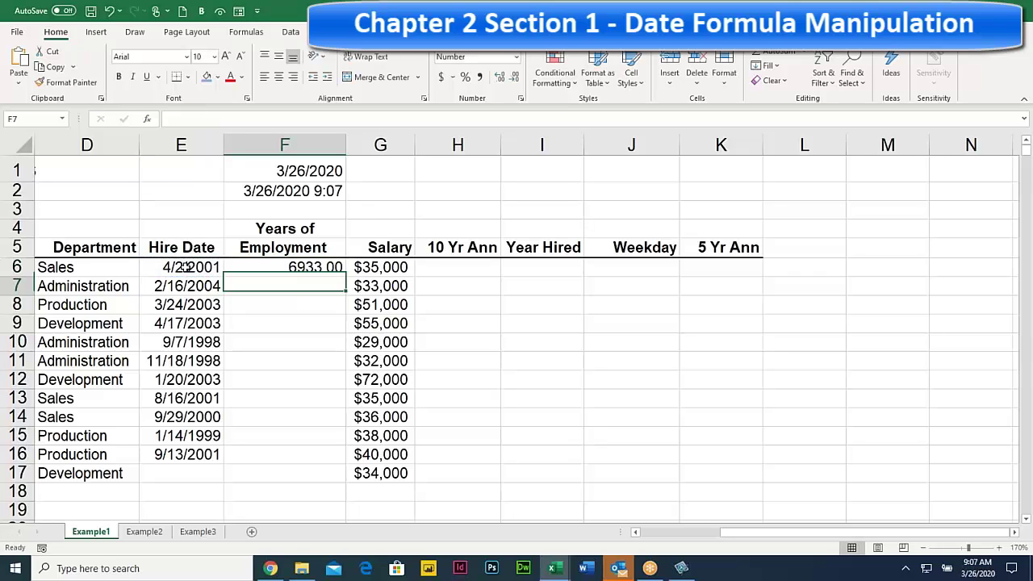
- Edit the F6 formula to =(TODAY()-E6)/365 so that it converts the elapsed days to years
{"action": "left_click", "coordinate": [289, 266]}
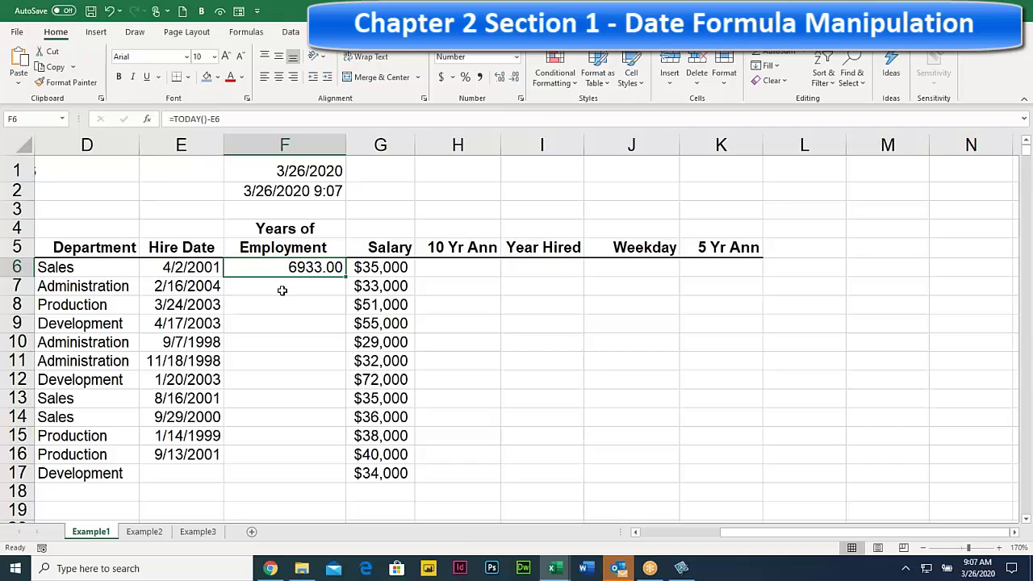
{"action": "left_click", "coordinate": [293, 280]}
{"action": "left_click", "coordinate": [295, 266]}
{"action": "double_click", "coordinate": [307, 274]}
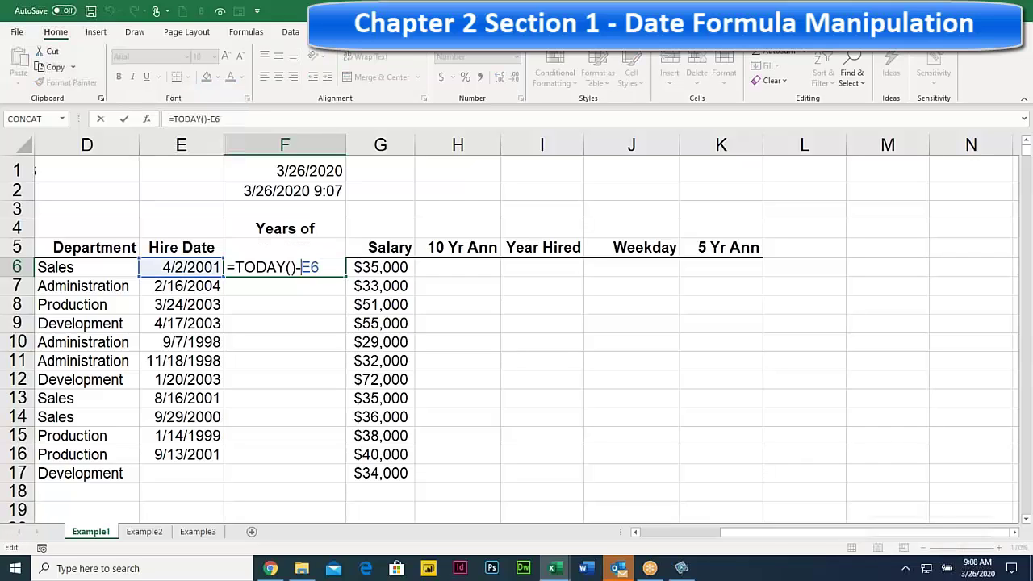
{"action": "left_click", "coordinate": [236, 269]}
{"action": "type", "text": "("}
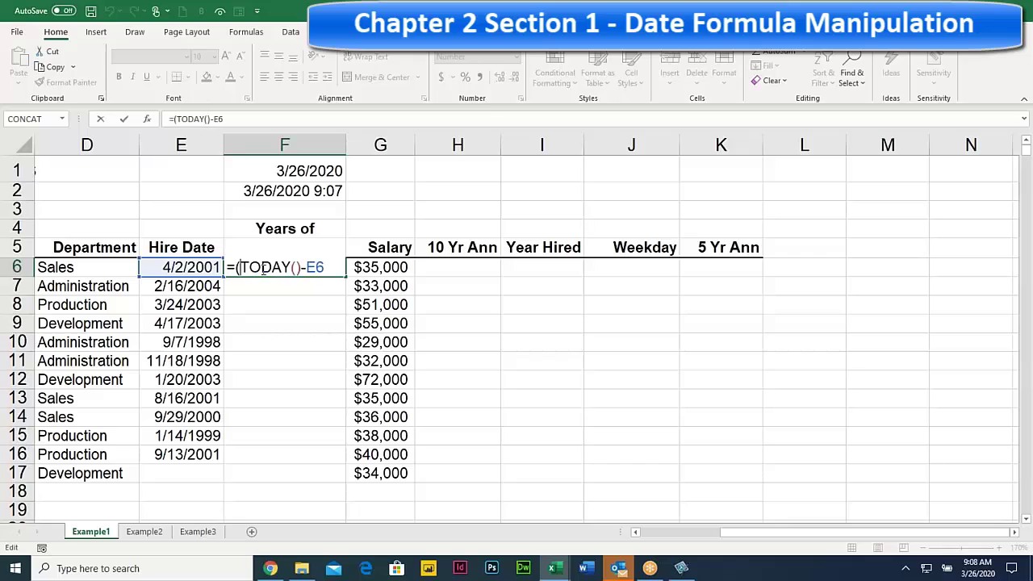
{"action": "left_click", "coordinate": [336, 259]}
{"action": "type", "text": ")/365"}
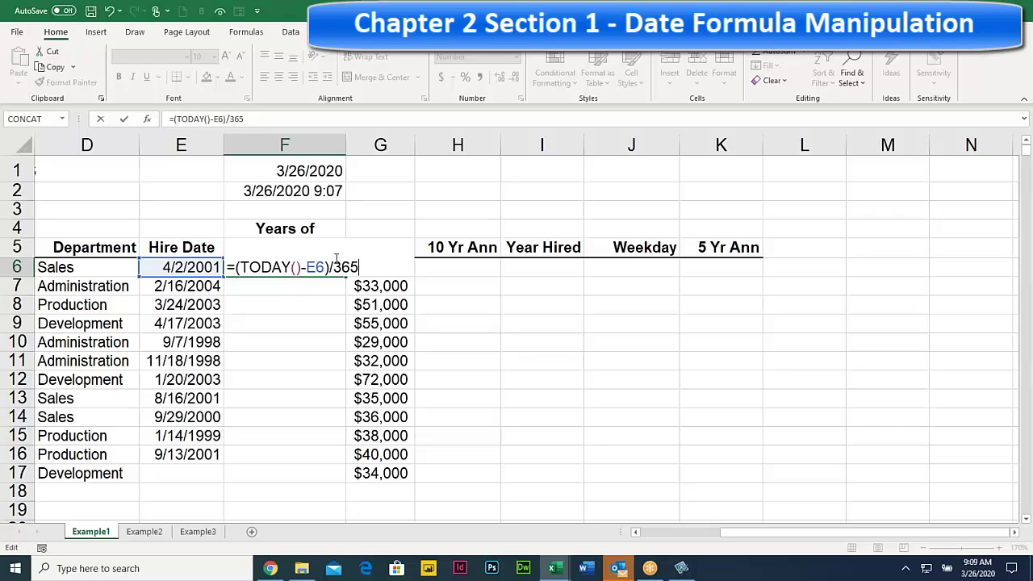
{"action": "key", "text": "Return"}
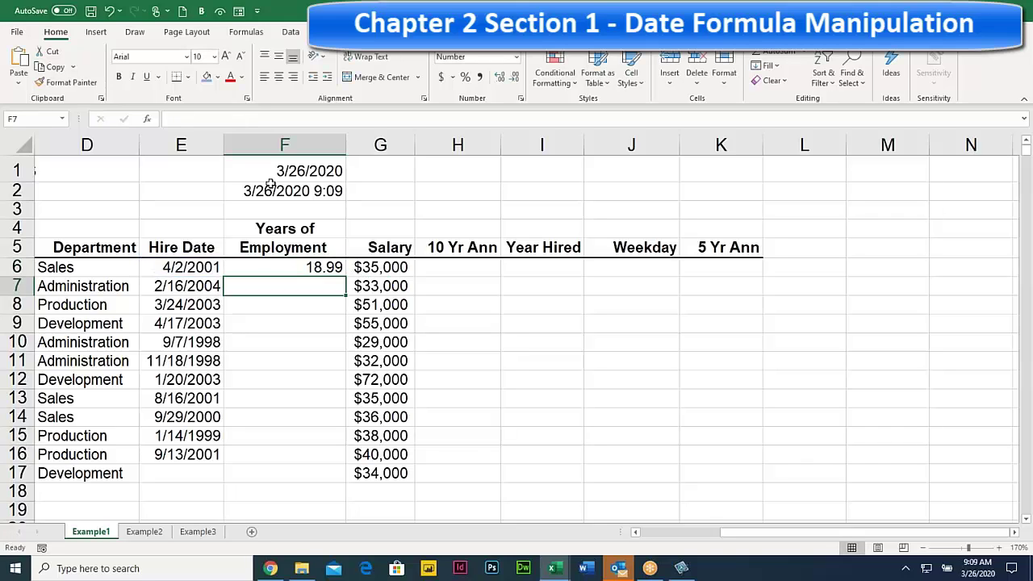
- Change the divisor in the F6 formula to 365.25 to account for leap years
{"action": "double_click", "coordinate": [320, 267]}
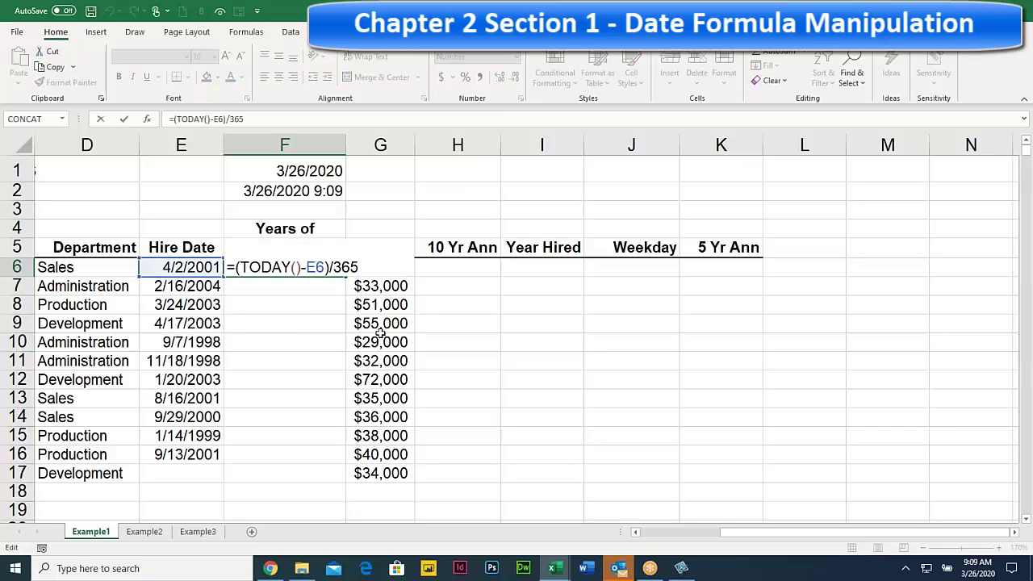
{"action": "left_click", "coordinate": [364, 266]}
{"action": "type", "text": ".25"}
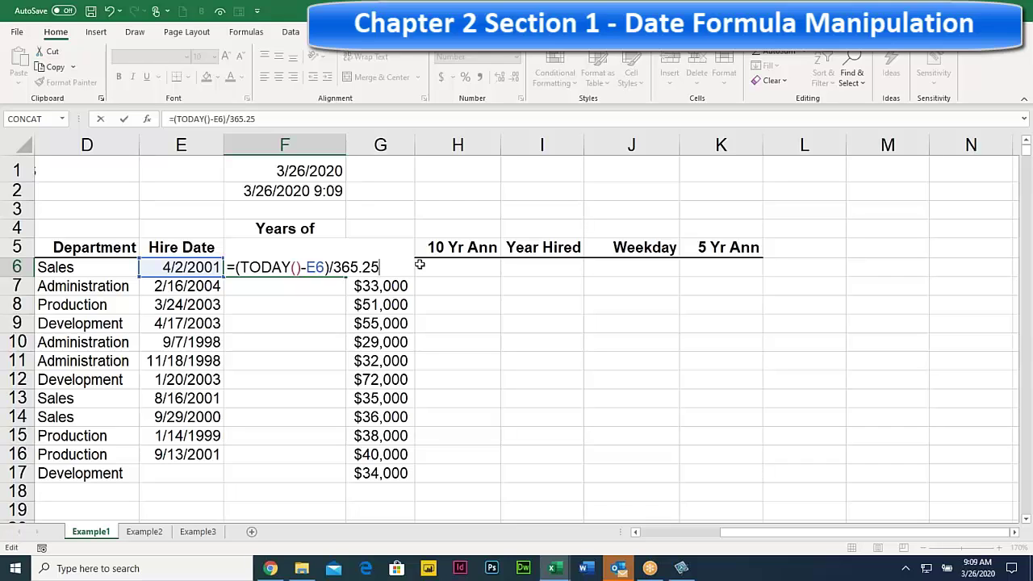
{"action": "key", "text": "Return"}
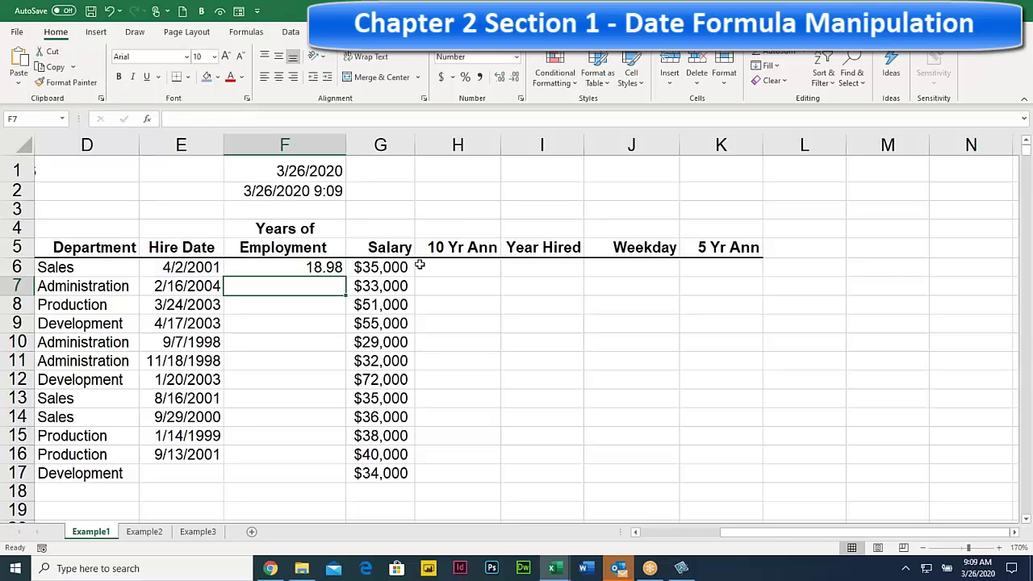
- Fill the Years of Employment formula from F6 down through F17 and review the formula in F6
{"action": "left_click", "coordinate": [324, 266]}
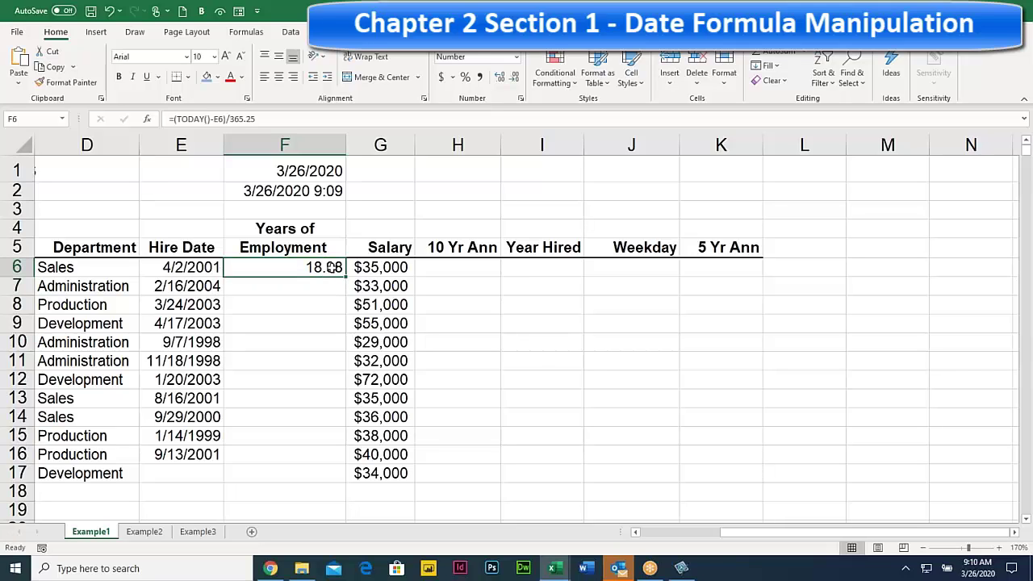
{"action": "double_click", "coordinate": [333, 268]}
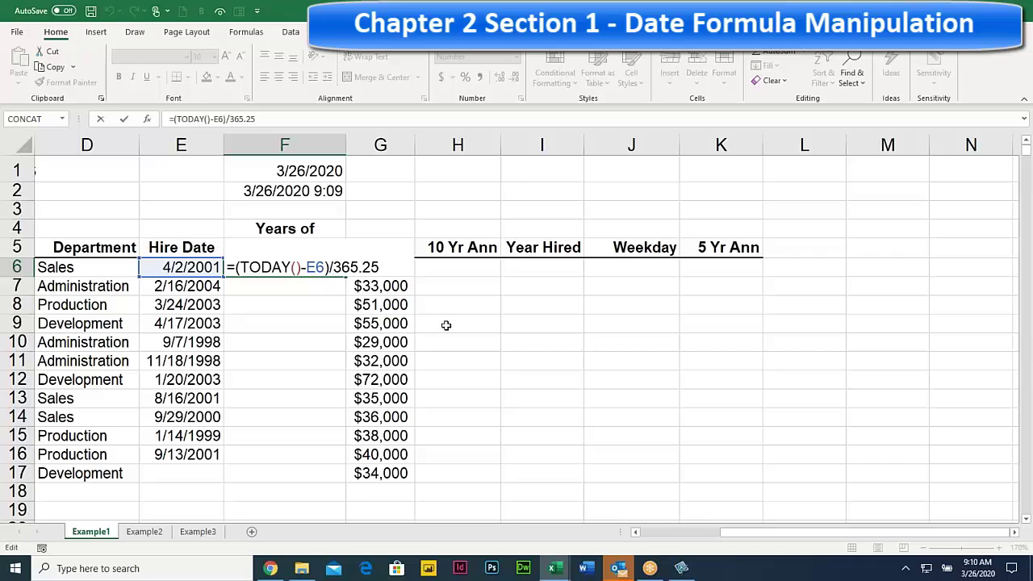
{"action": "key", "text": "ctrl+Return"}
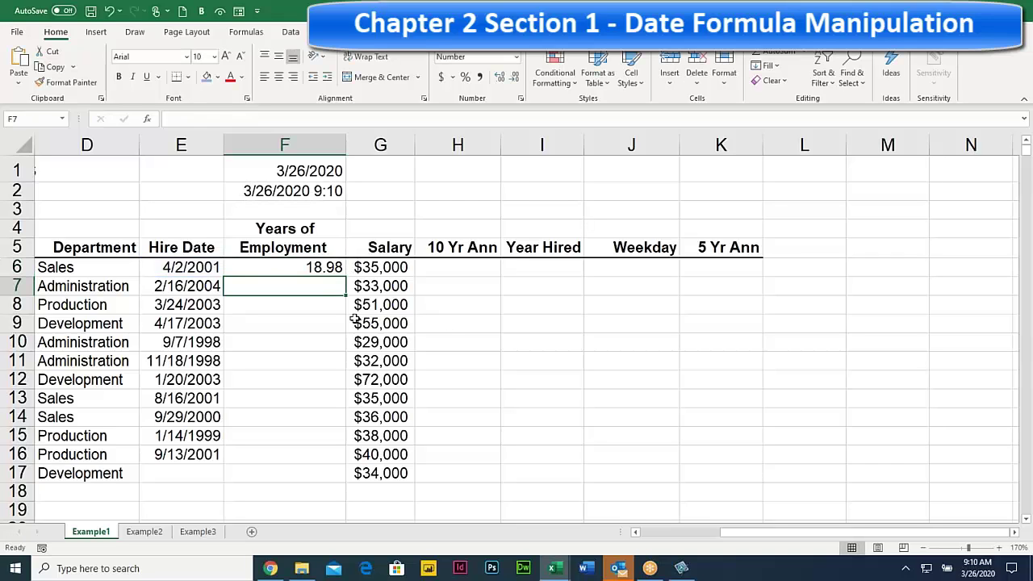
{"action": "double_click", "coordinate": [346, 277]}
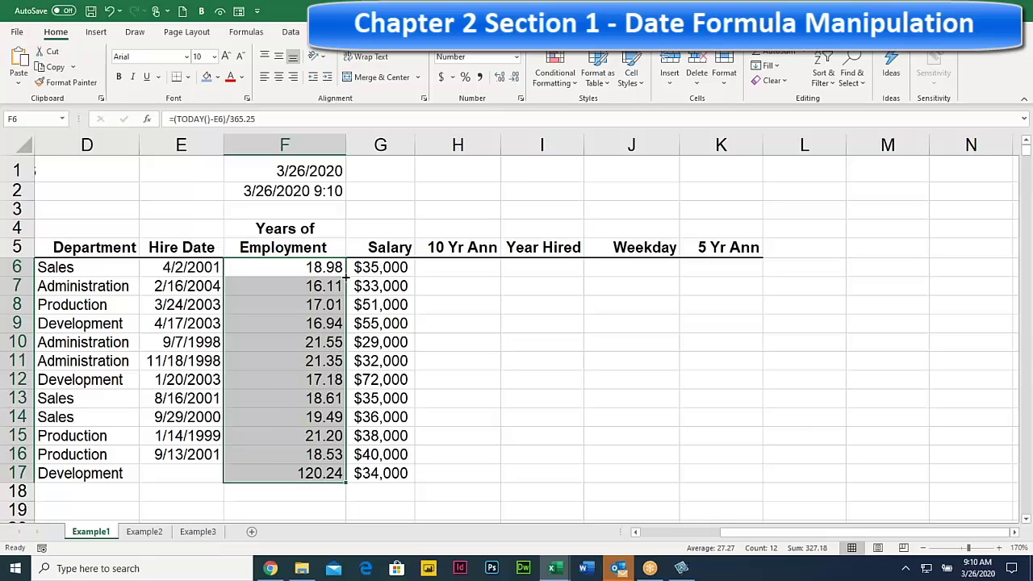
{"action": "double_click", "coordinate": [326, 267]}
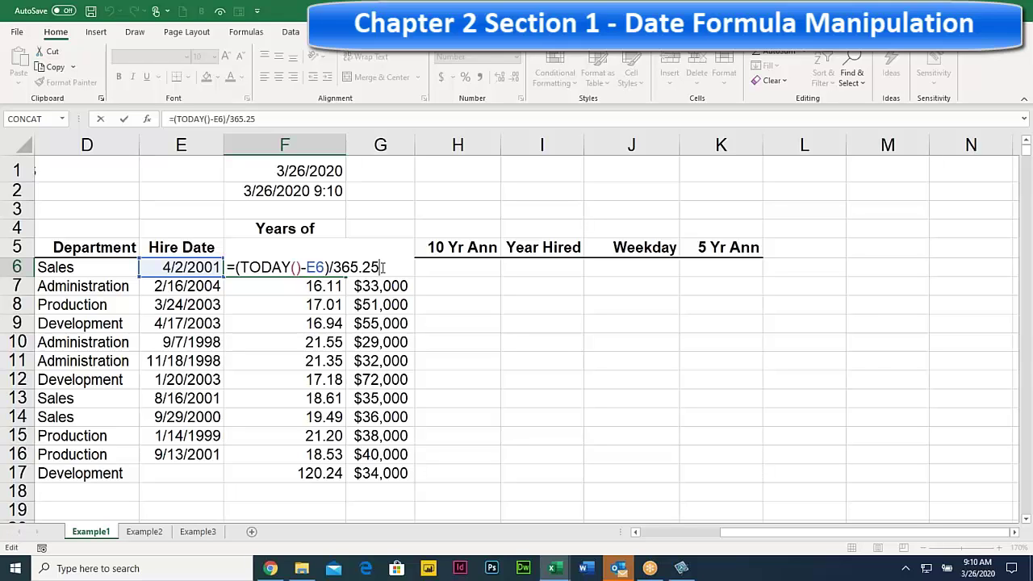
{"action": "key", "text": "Return"}
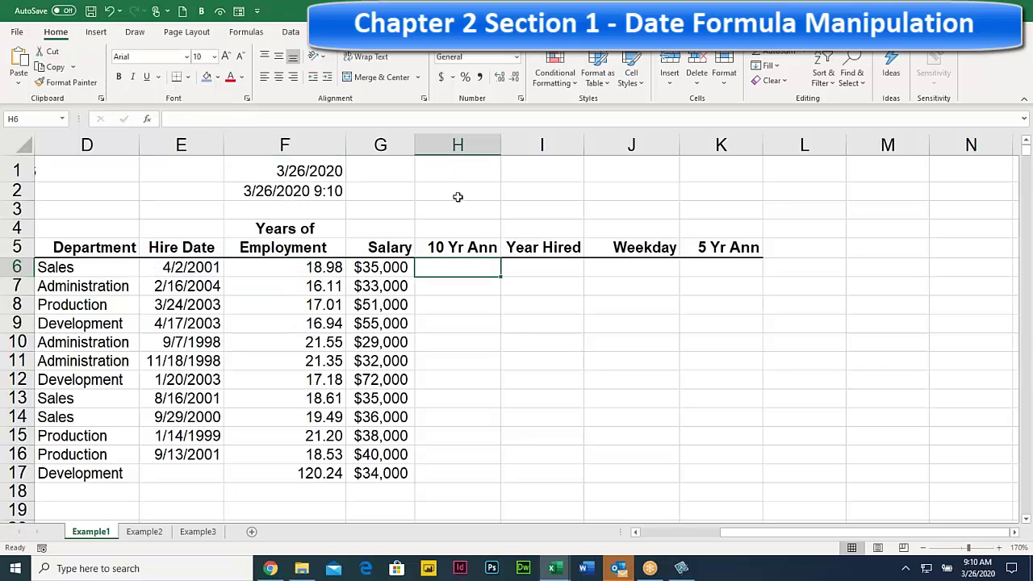
- Enter =E6+10 in H6 under 10 Yr Ann to add 10 to the first employee's hire date
{"action": "left_click", "coordinate": [459, 251]}
{"action": "left_click", "coordinate": [458, 264]}
{"action": "type", "text": "="}
{"action": "left_click", "coordinate": [194, 267]}
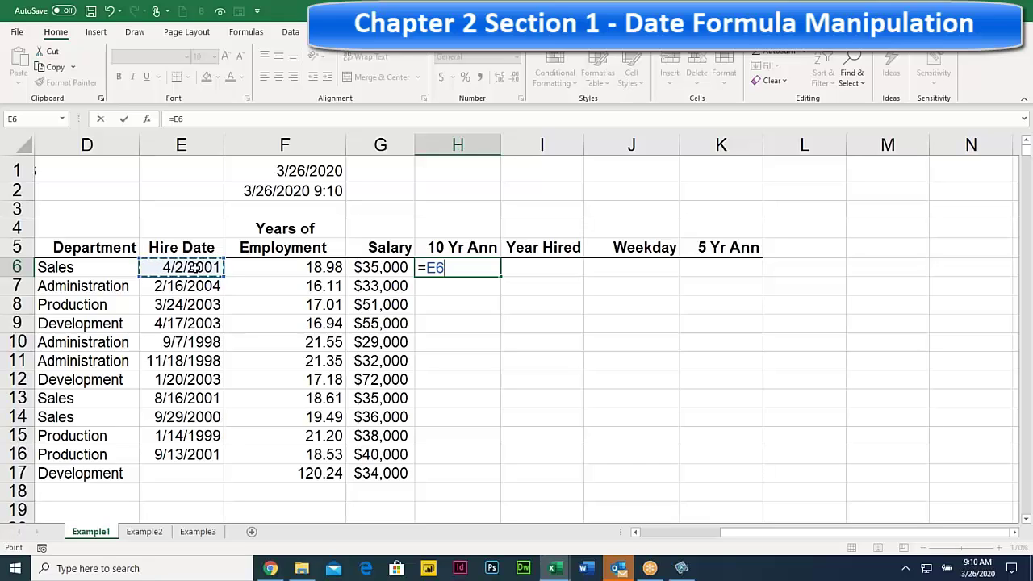
{"action": "type", "text": "+"}
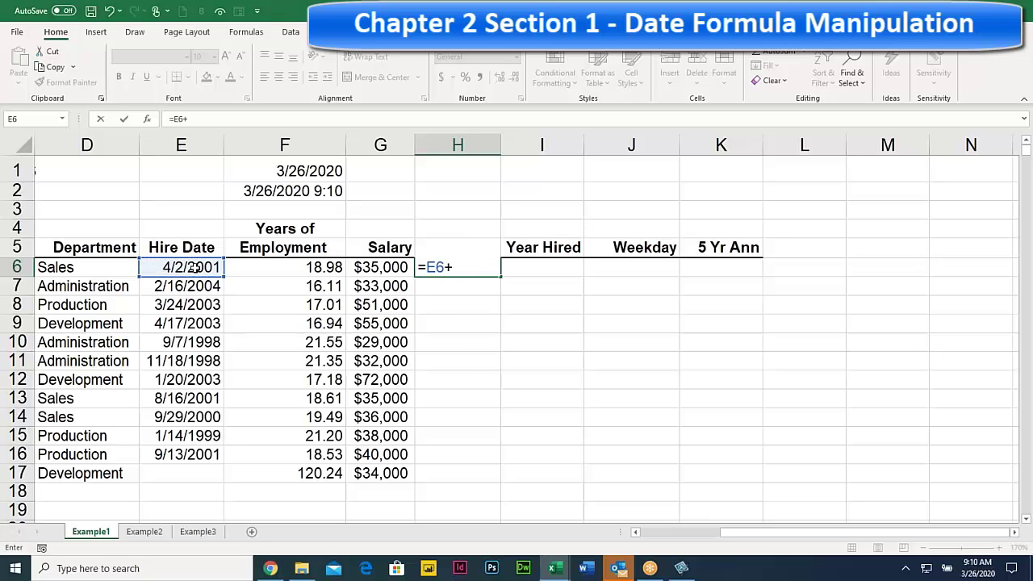
{"action": "type", "text": "10"}
{"action": "key", "text": "Return"}
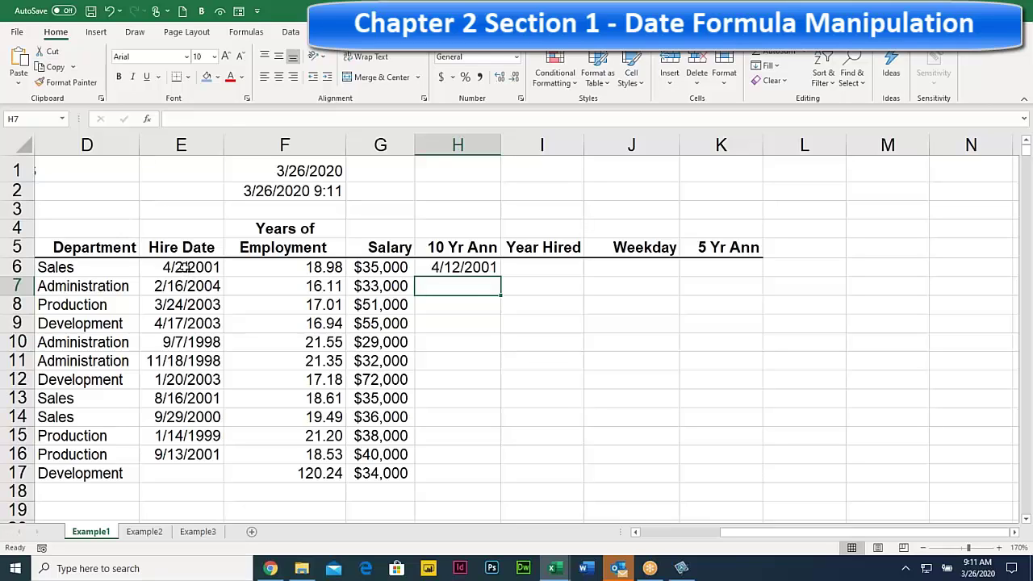
- Compare the first employee's hire date in E6 with the 10 Yr Ann date and formula in H6
{"action": "left_click", "coordinate": [185, 267]}
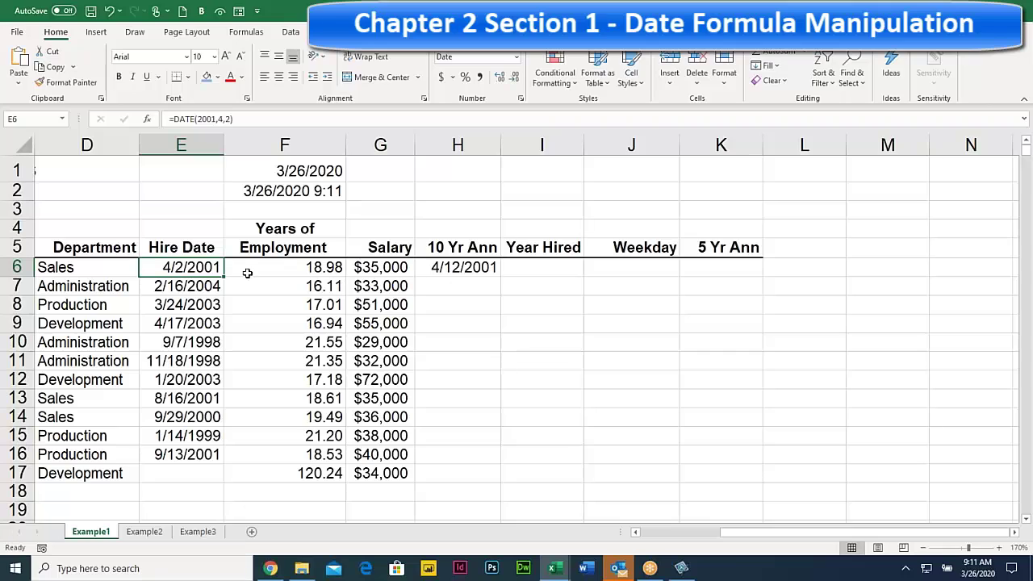
{"action": "left_click", "coordinate": [459, 269]}
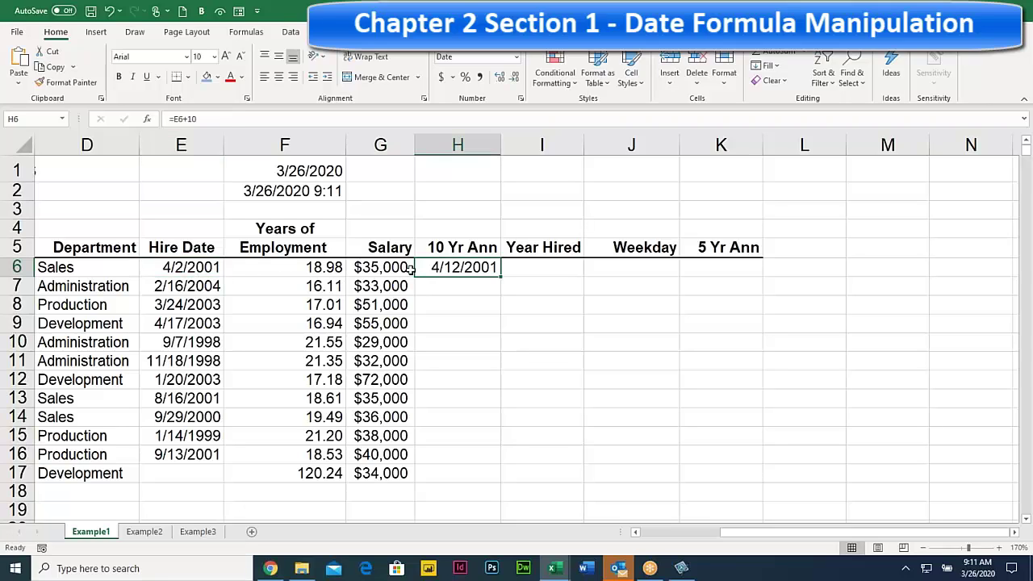
{"action": "left_click", "coordinate": [196, 266]}
{"action": "left_click", "coordinate": [444, 268]}
{"action": "left_click", "coordinate": [195, 268]}
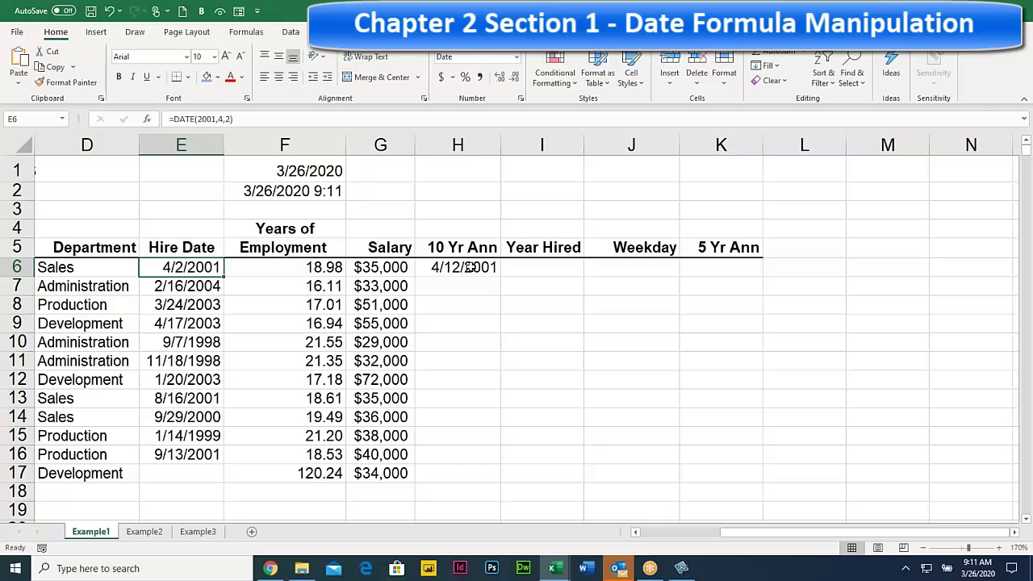
{"action": "left_click", "coordinate": [458, 266]}
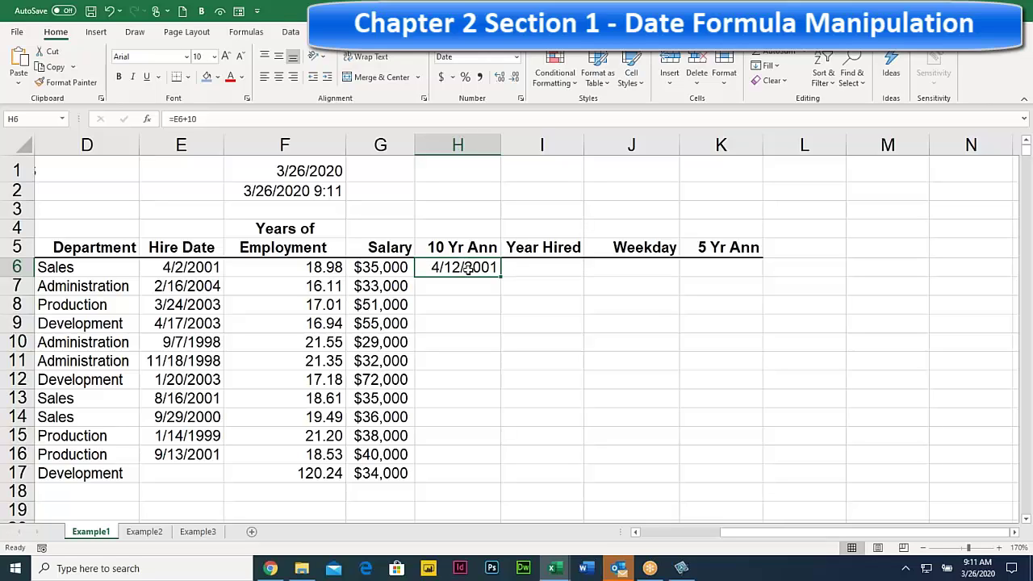
- Change the H6 formula to =E6+(10*365.25) so that it adds ten years, and fill it down through H17
{"action": "double_click", "coordinate": [467, 269]}
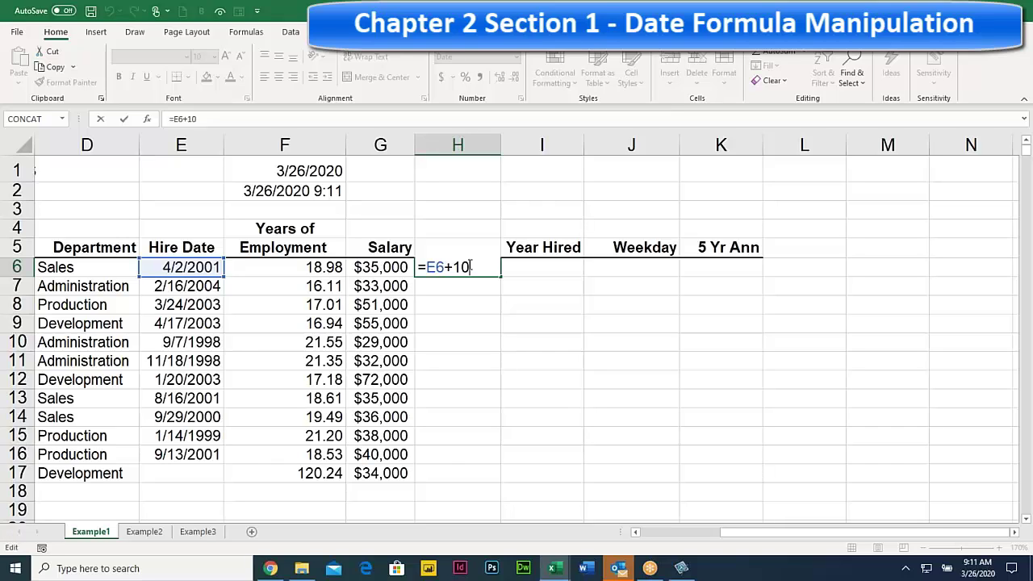
{"action": "type", "text": "*365"}
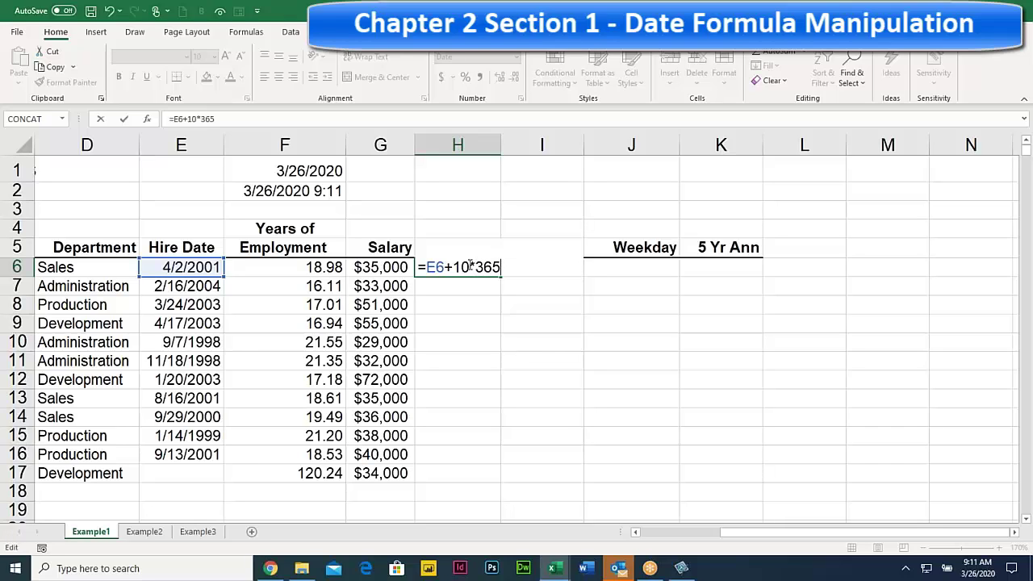
{"action": "type", "text": ".25"}
{"action": "left_click_drag", "start_coordinate": [452, 267], "coordinate": [524, 268]}
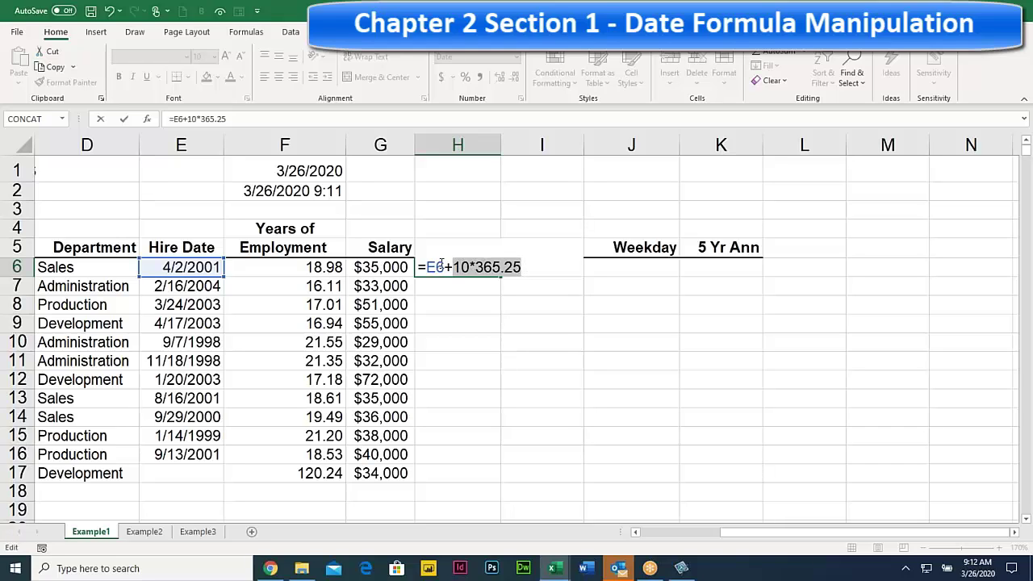
{"action": "left_click", "coordinate": [465, 267]}
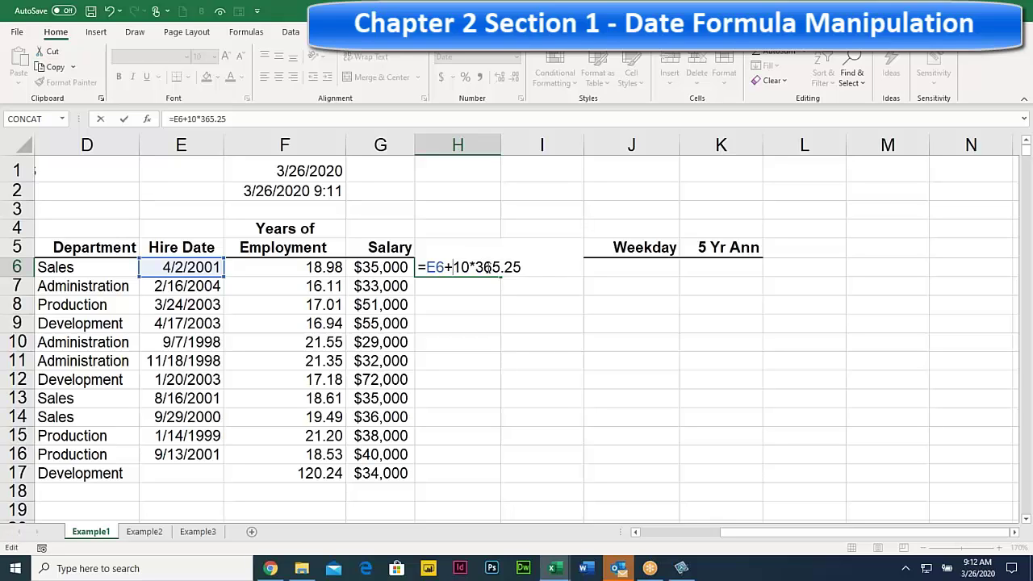
{"action": "type", "text": "("}
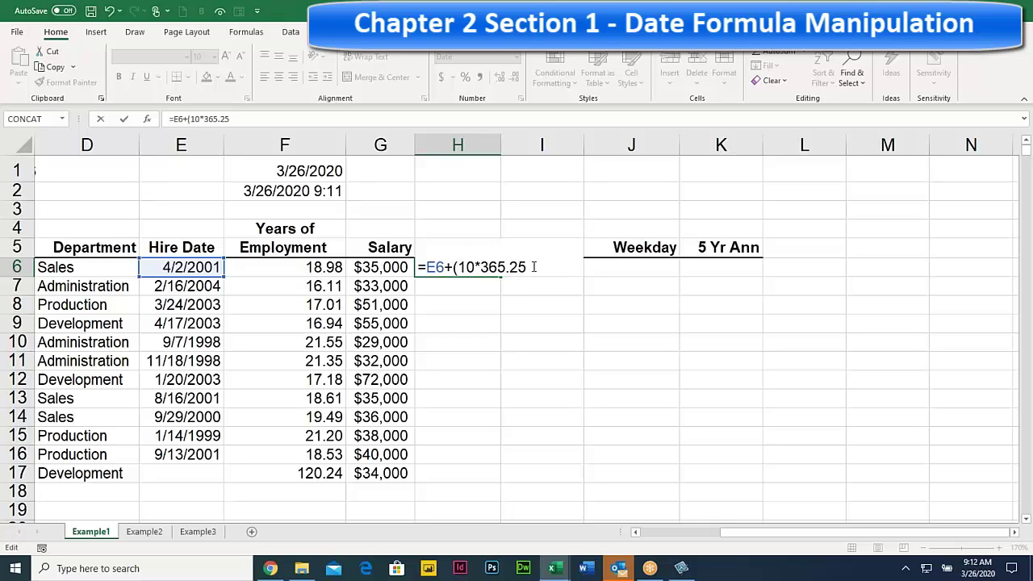
{"action": "type", "text": ")"}
{"action": "key", "text": "Return"}
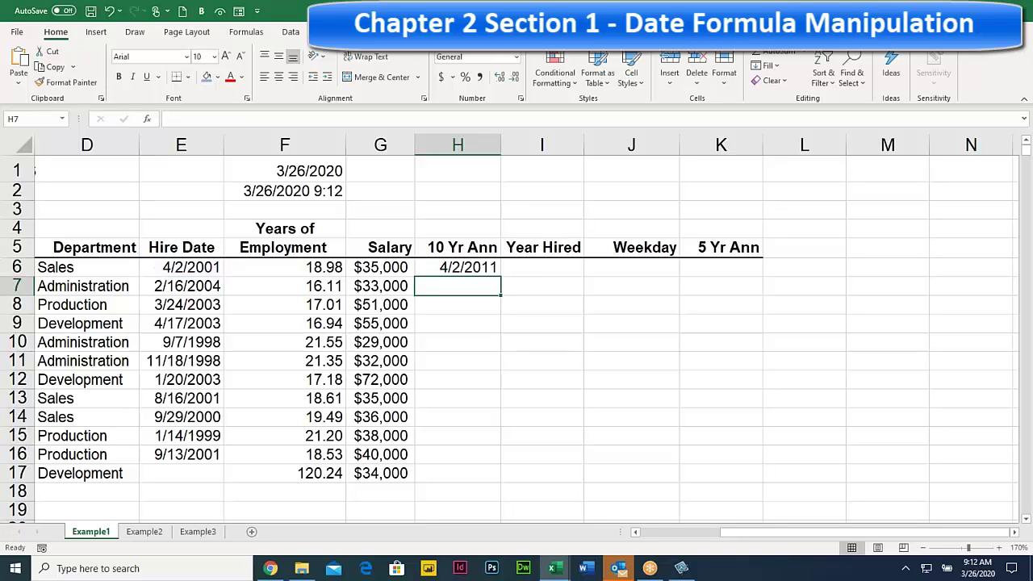
{"action": "left_click", "coordinate": [485, 268]}
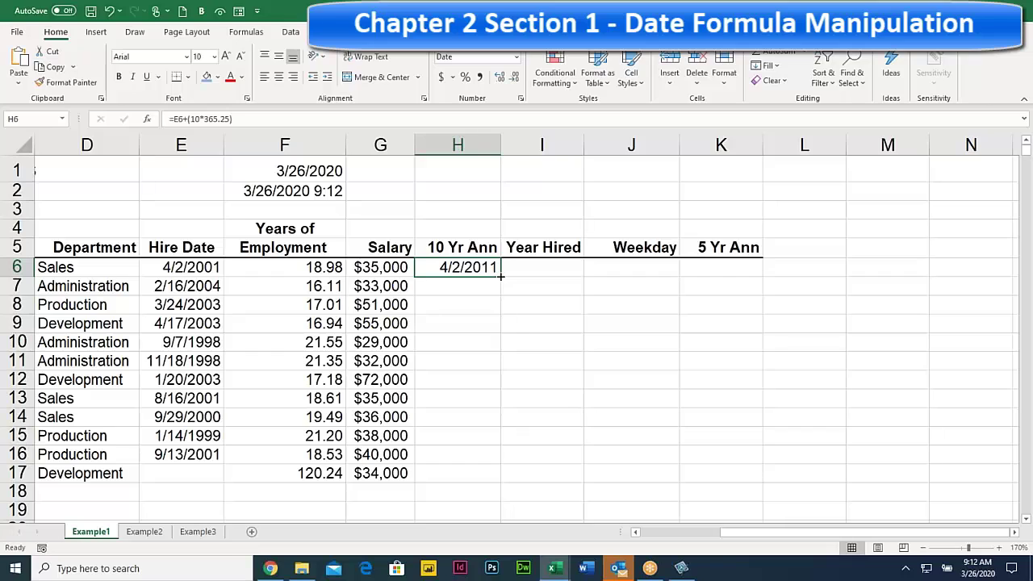
{"action": "double_click", "coordinate": [500, 276]}
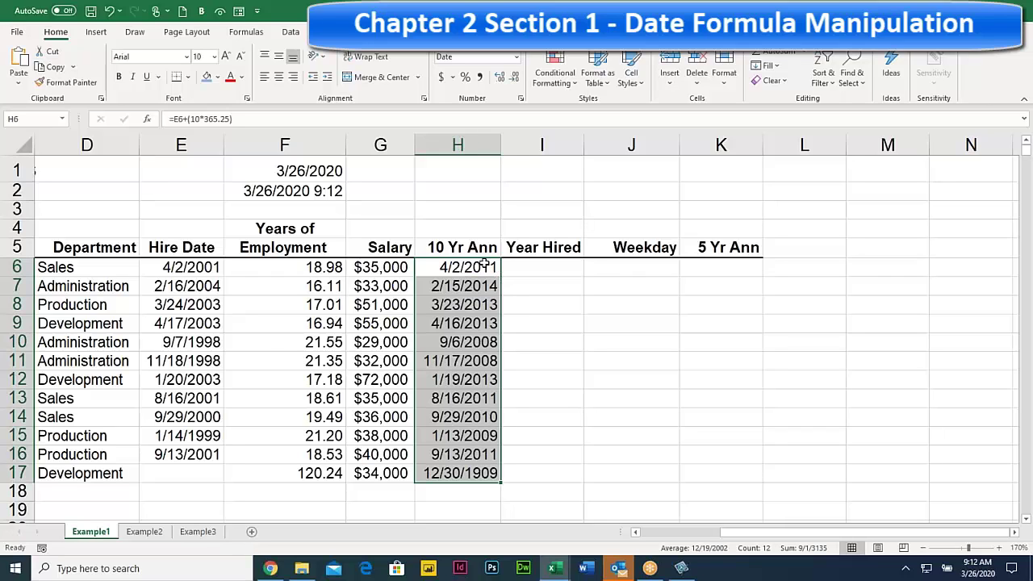
- Enter the labels year, month and day in cells I1, I2 and I3
{"action": "left_click", "coordinate": [545, 171]}
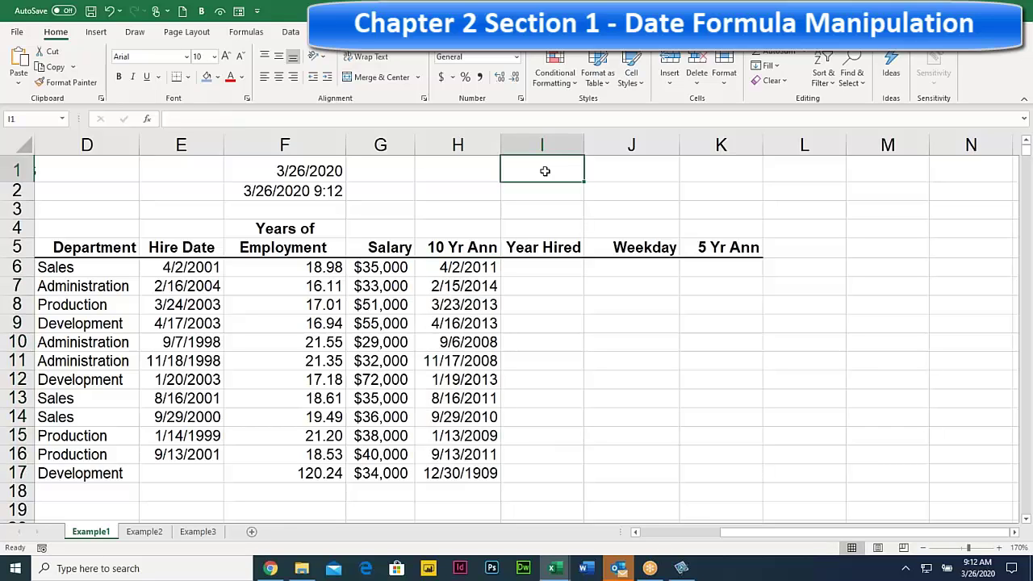
{"action": "type", "text": "year"}
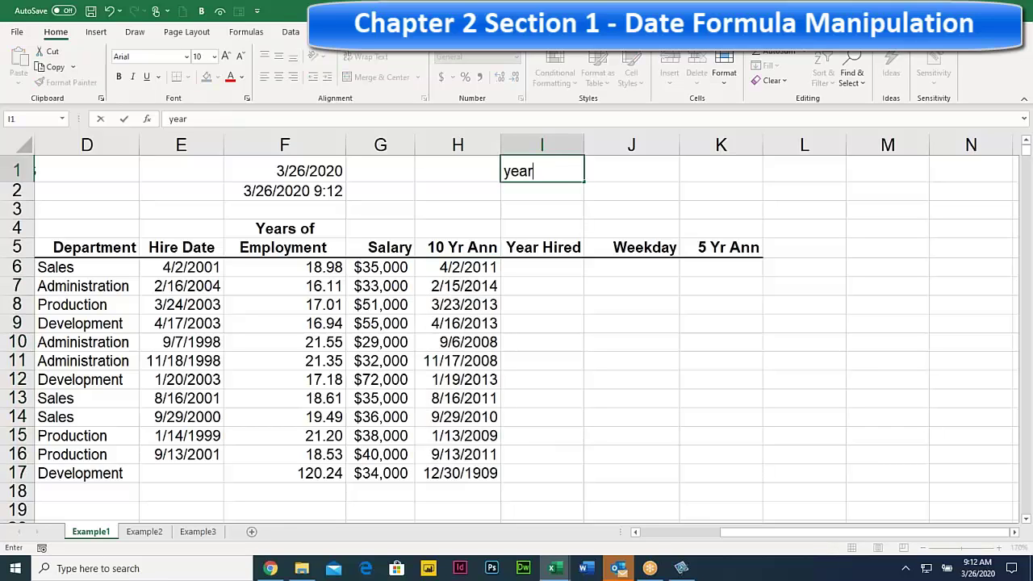
{"action": "key", "text": "Return"}
{"action": "type", "text": "month"}
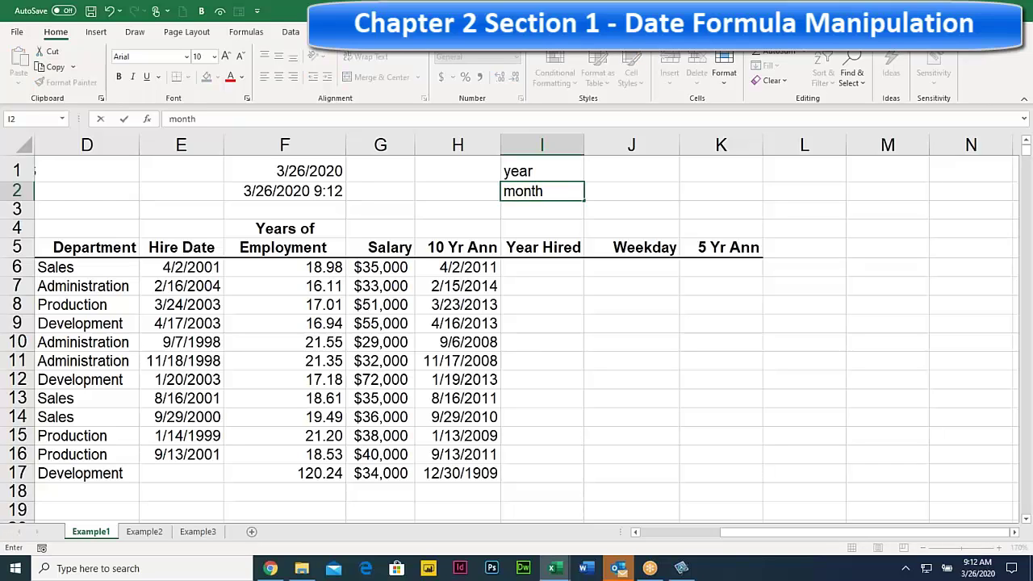
{"action": "key", "text": "Return"}
{"action": "type", "text": "day"}
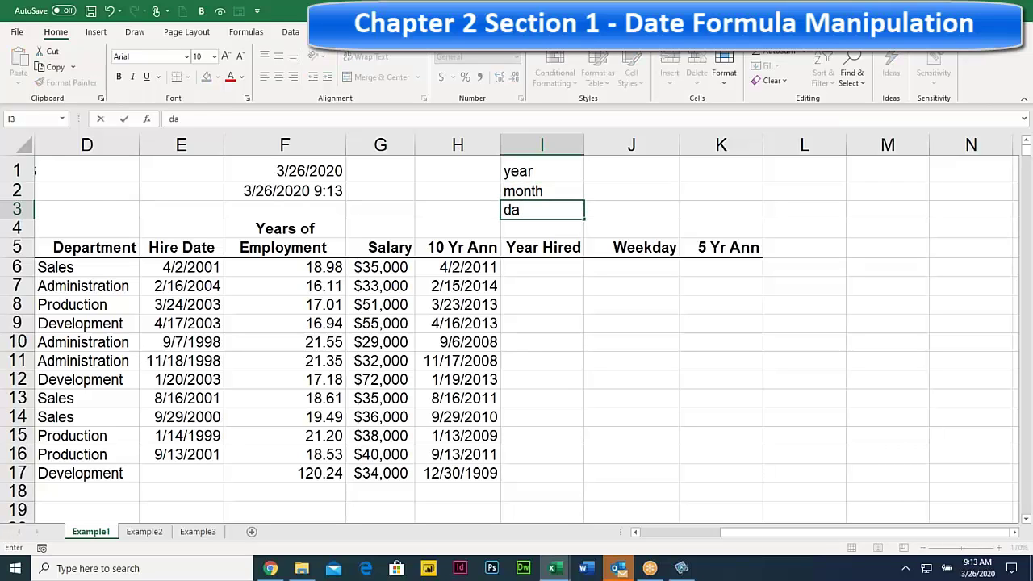
- Enter =YEAR(E6) in I6 to extract the year from the first employee's hire date
{"action": "left_click", "coordinate": [541, 265]}
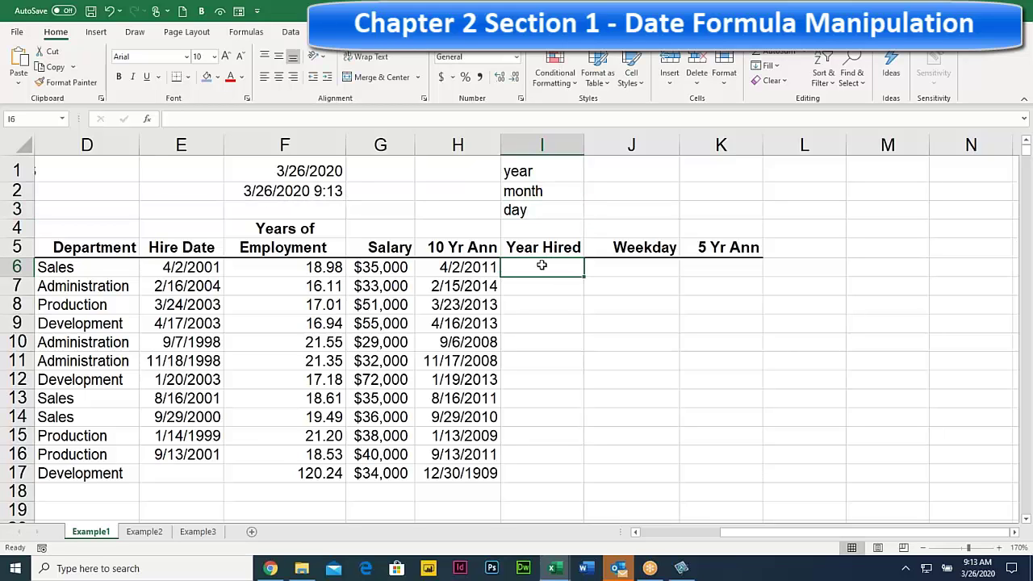
{"action": "type", "text": "="}
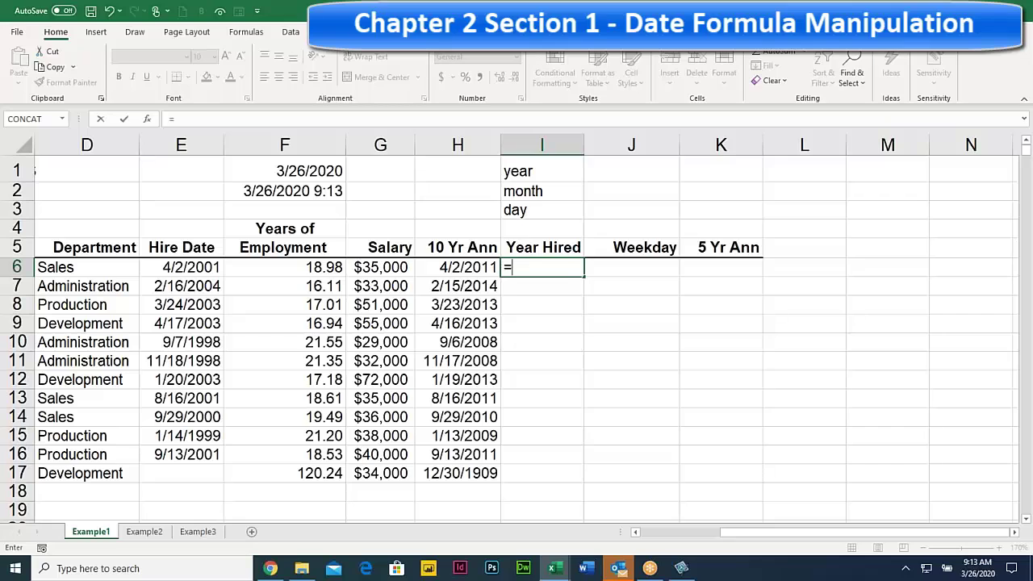
{"action": "type", "text": "Year"}
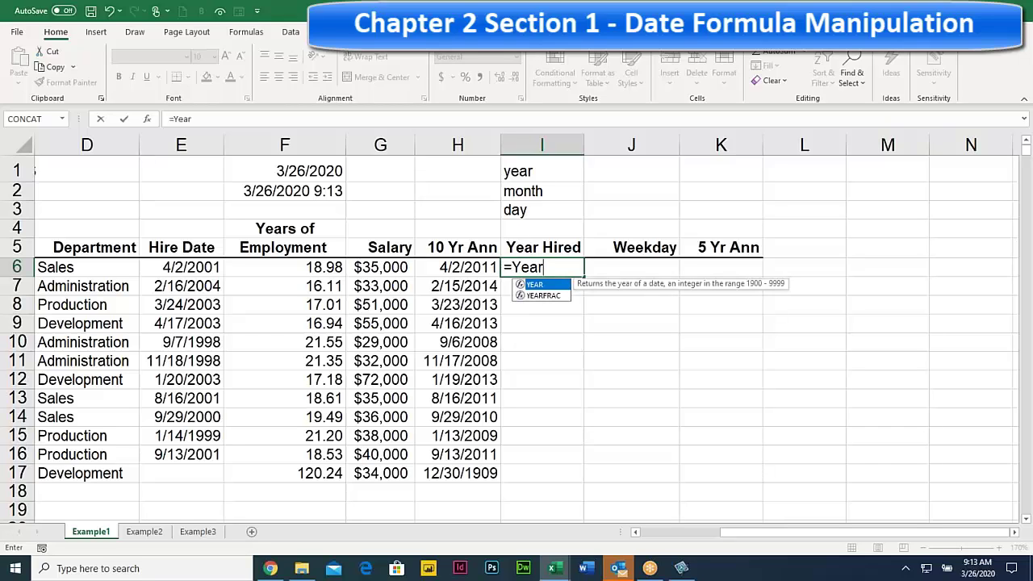
{"action": "type", "text": "("}
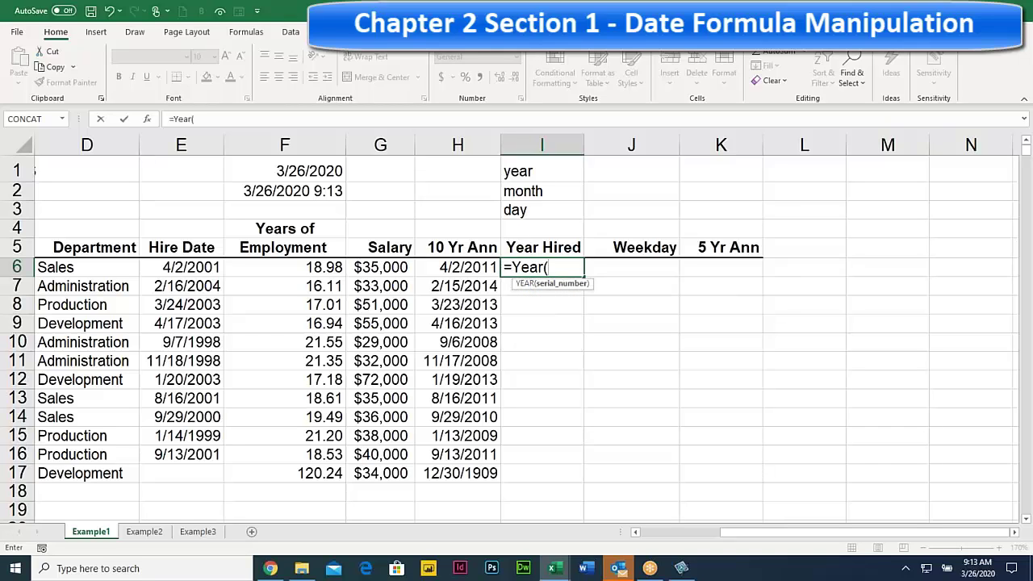
{"action": "left_click", "coordinate": [187, 267]}
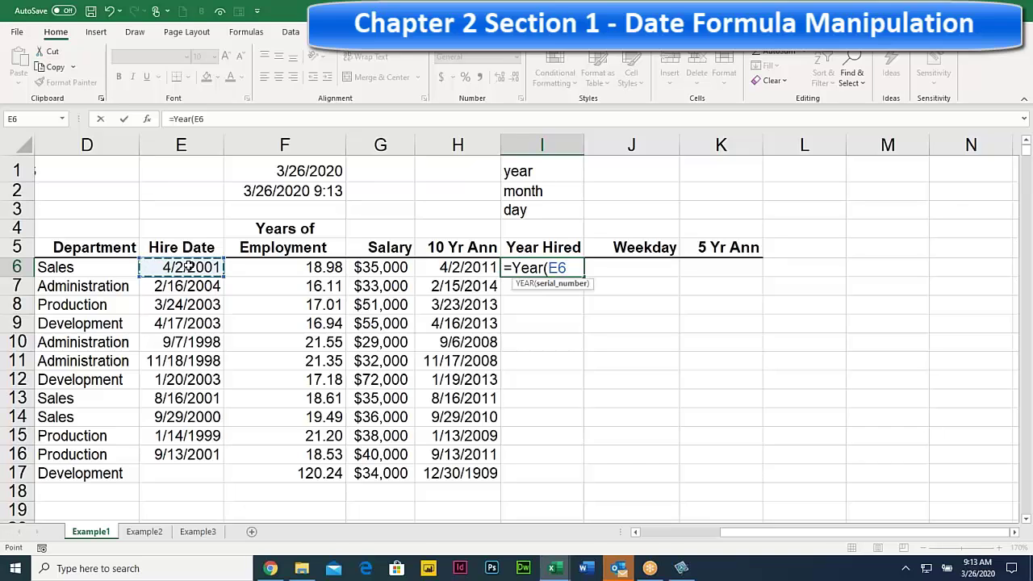
{"action": "key", "text": "shift+Return"}
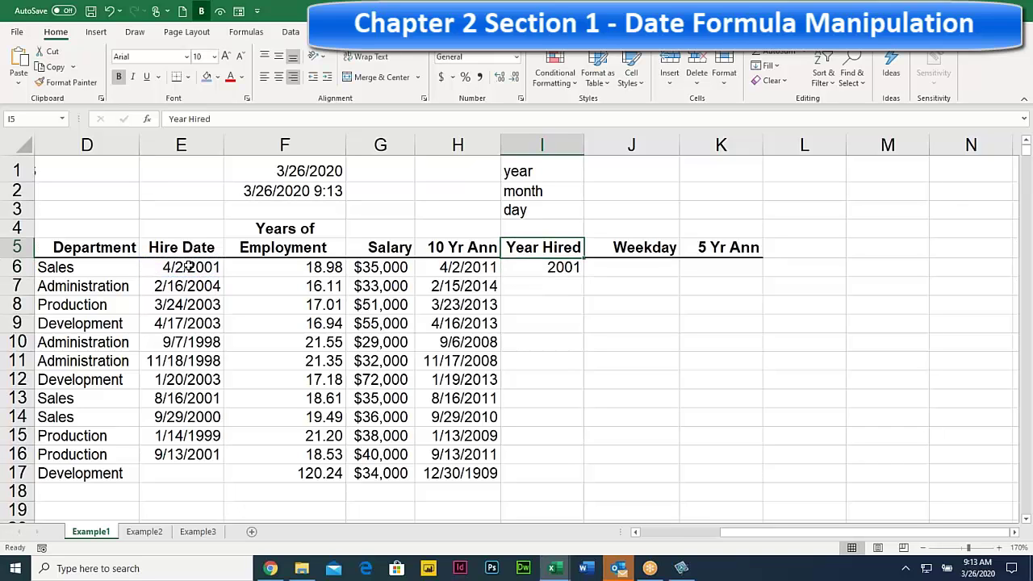
- Fill the Year Hired formula from I6 down through I17 and review the formula in I6
{"action": "left_click", "coordinate": [550, 268]}
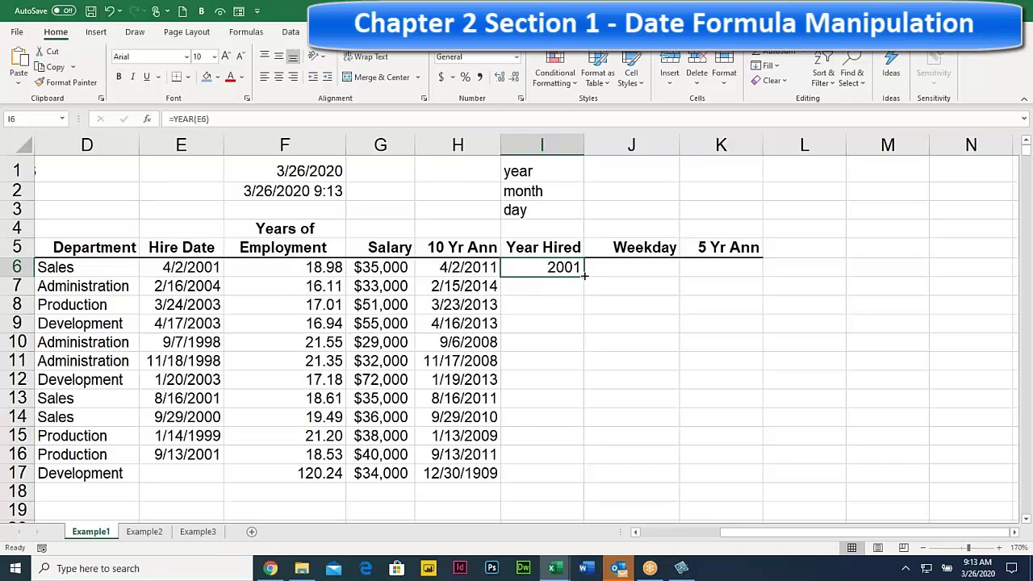
{"action": "double_click", "coordinate": [584, 276]}
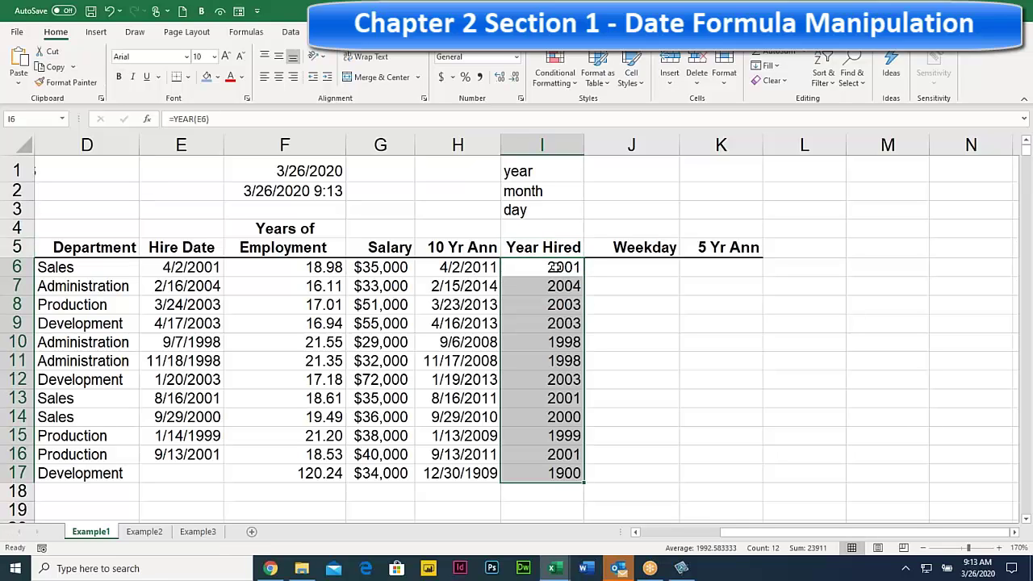
{"action": "left_click_drag", "start_coordinate": [555, 267], "coordinate": [548, 474]}
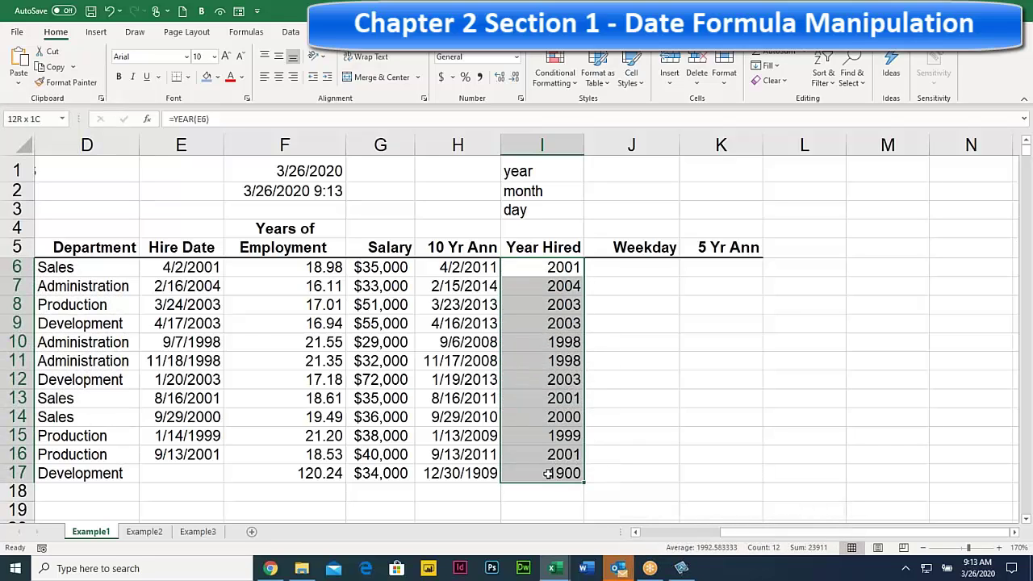
{"action": "left_click", "coordinate": [551, 267]}
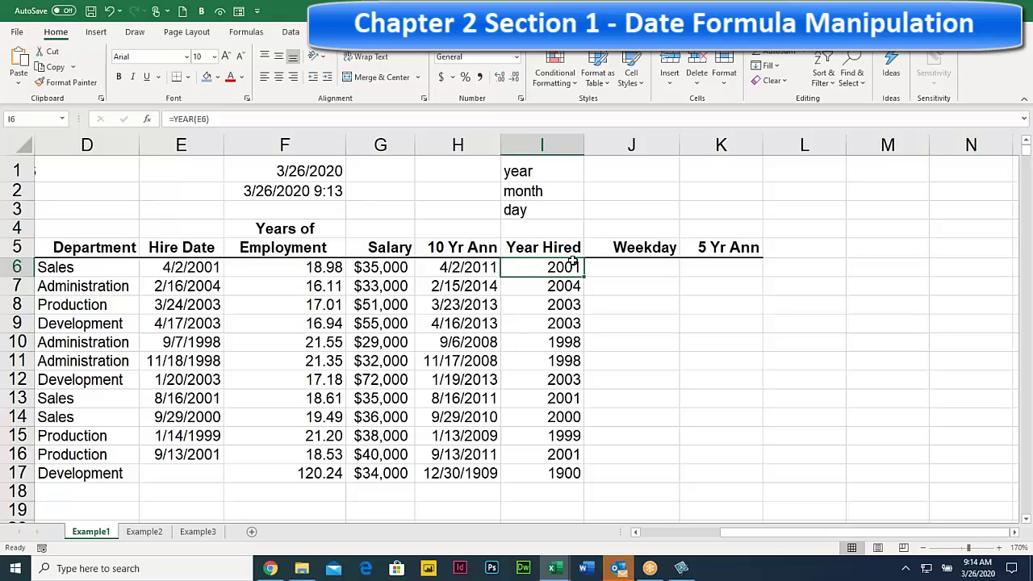
- Try to enter a WEEKDAY formula referencing E6 in J6 to return the weekday number of the first hire date
{"action": "left_click", "coordinate": [631, 169]}
{"action": "left_click", "coordinate": [657, 249]}
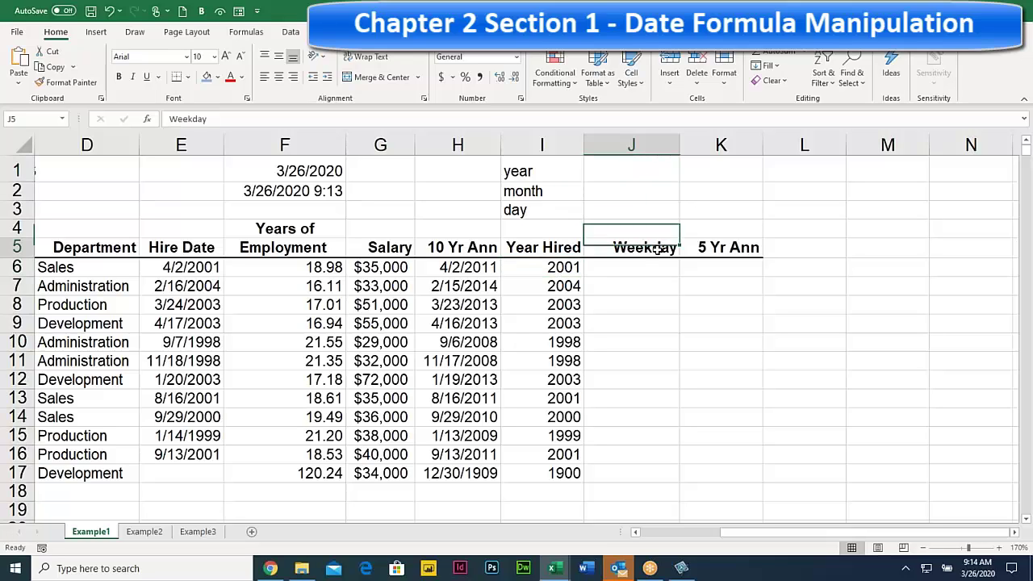
{"action": "left_click", "coordinate": [640, 268]}
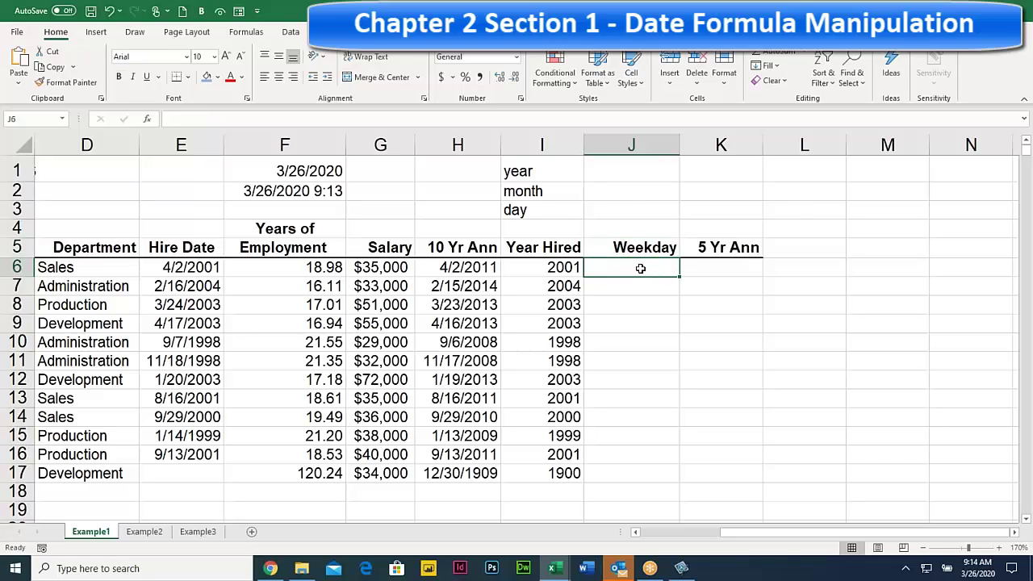
{"action": "type", "text": "="}
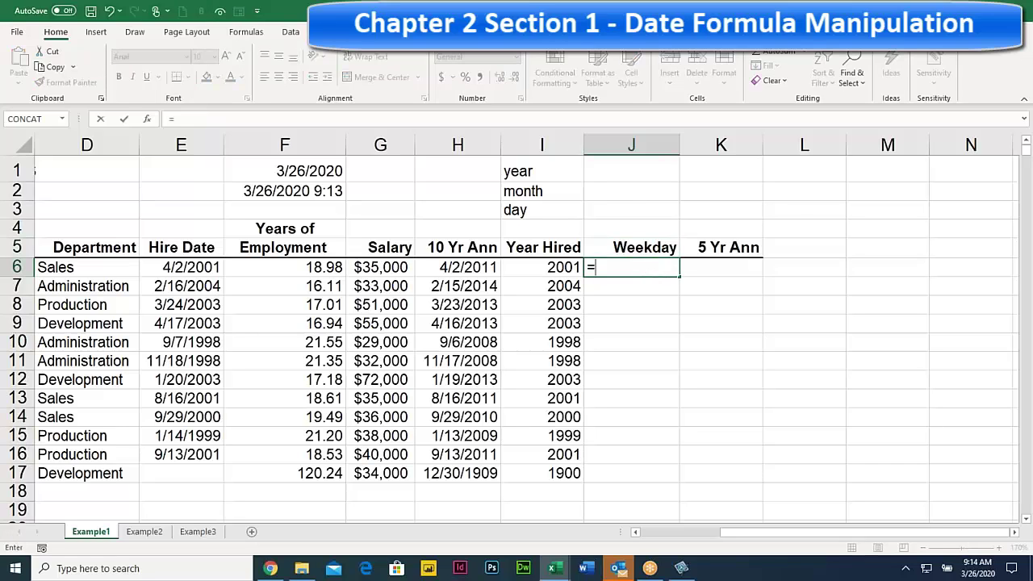
{"action": "type", "text": "Weeekday("}
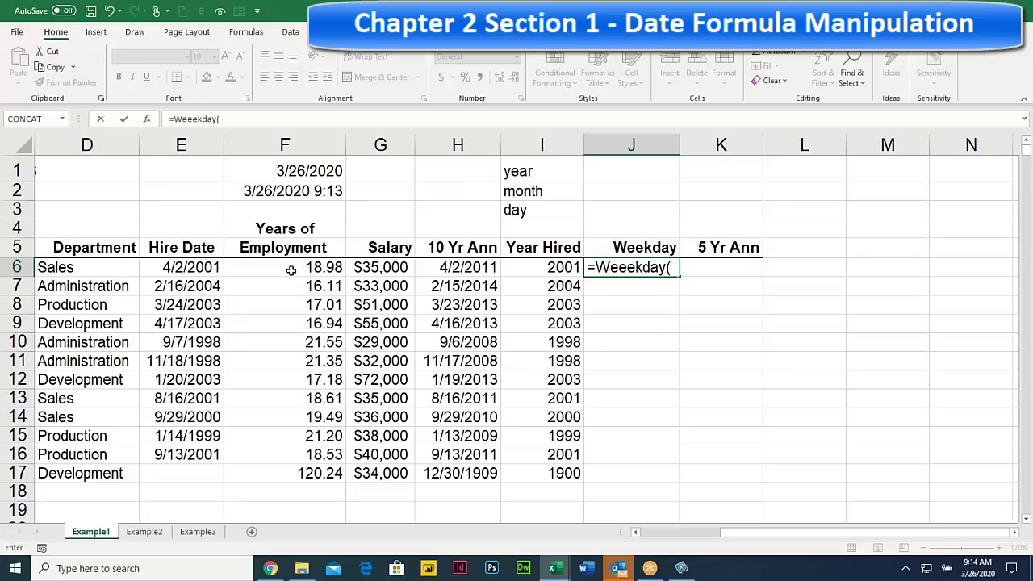
{"action": "left_click", "coordinate": [191, 266]}
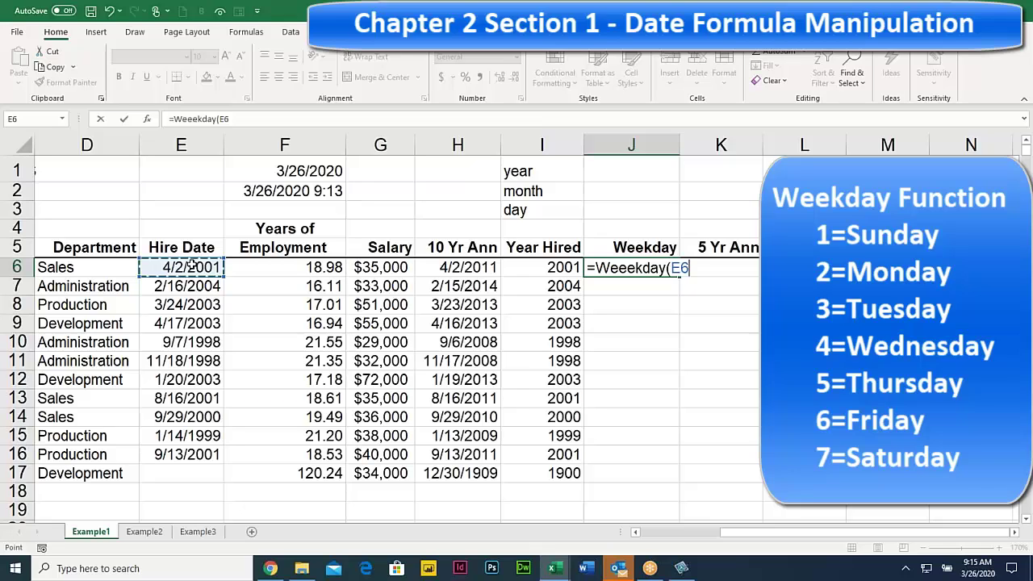
{"action": "key", "text": "Return"}
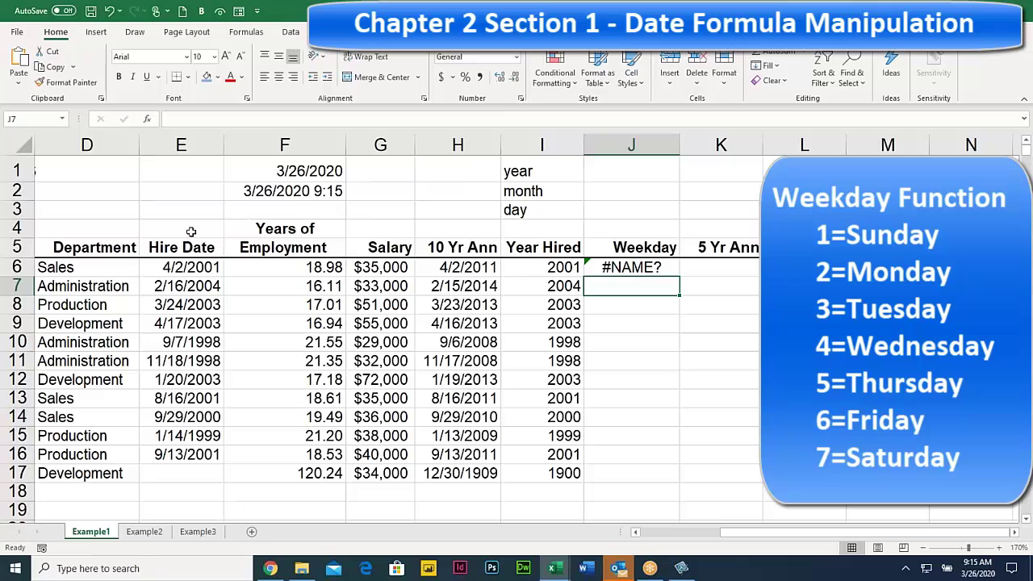
- Correct the misspelled function in J6 to =WEEKDAY(E6) and fill the formula down through J17
{"action": "double_click", "coordinate": [613, 267]}
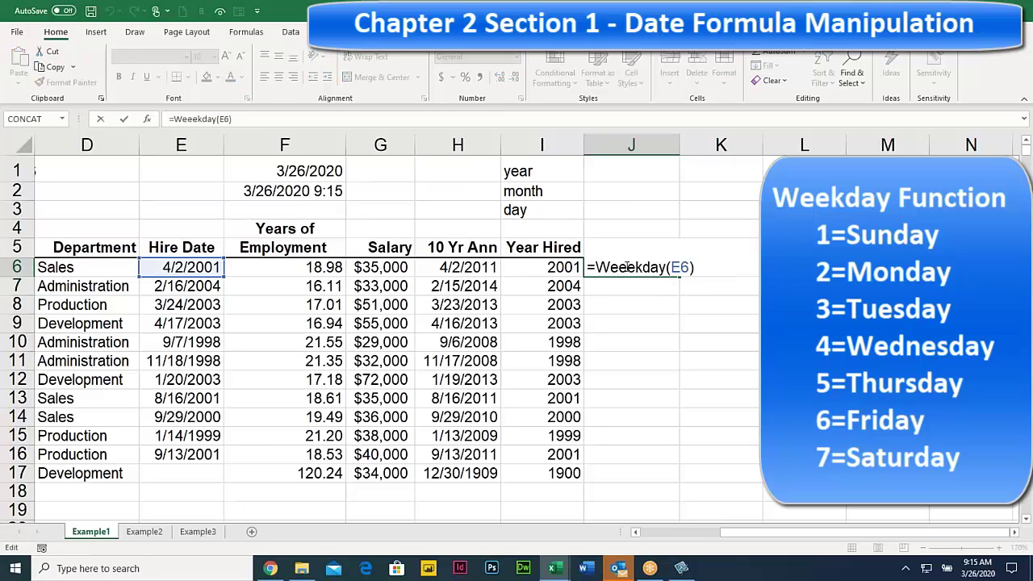
{"action": "key", "text": "BackSpace"}
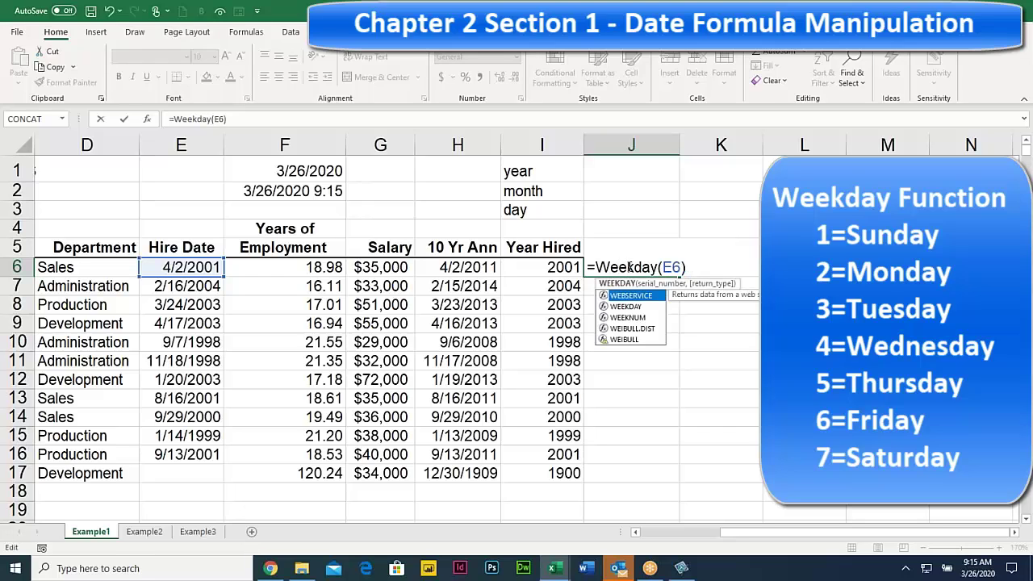
{"action": "key", "text": "Return"}
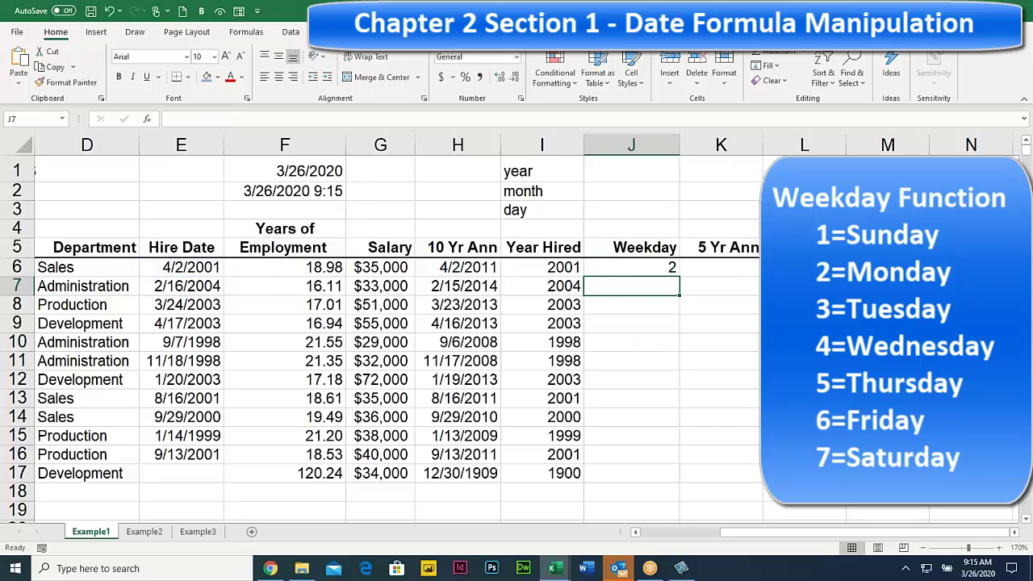
{"action": "left_click", "coordinate": [670, 266]}
{"action": "left_click_drag", "start_coordinate": [679, 277], "coordinate": [661, 482]}
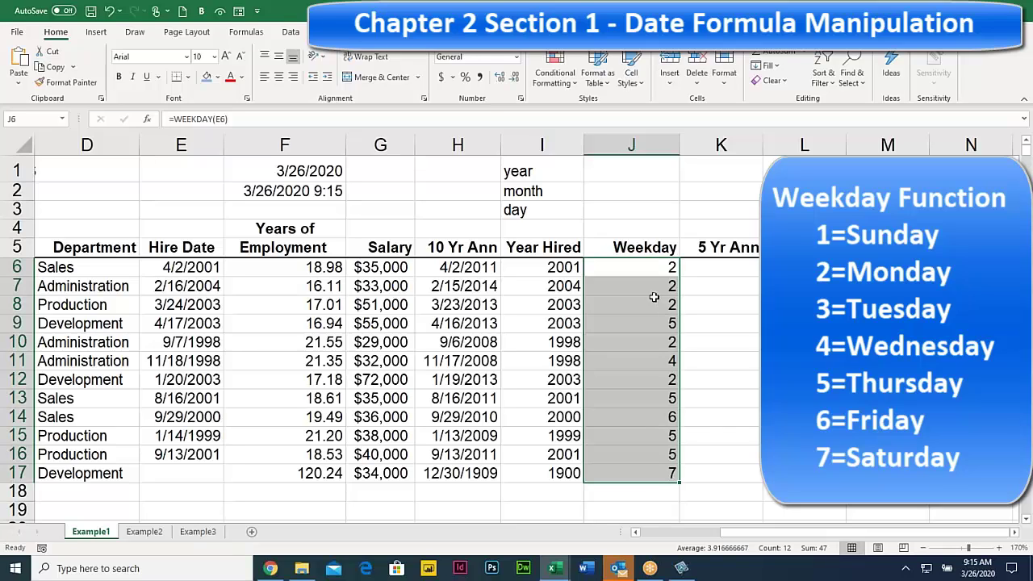
- Review the WEEKDAY formula in J6 and examine how the blank hire date in E17 affects the Year Hired and Weekday results
{"action": "left_click", "coordinate": [655, 269]}
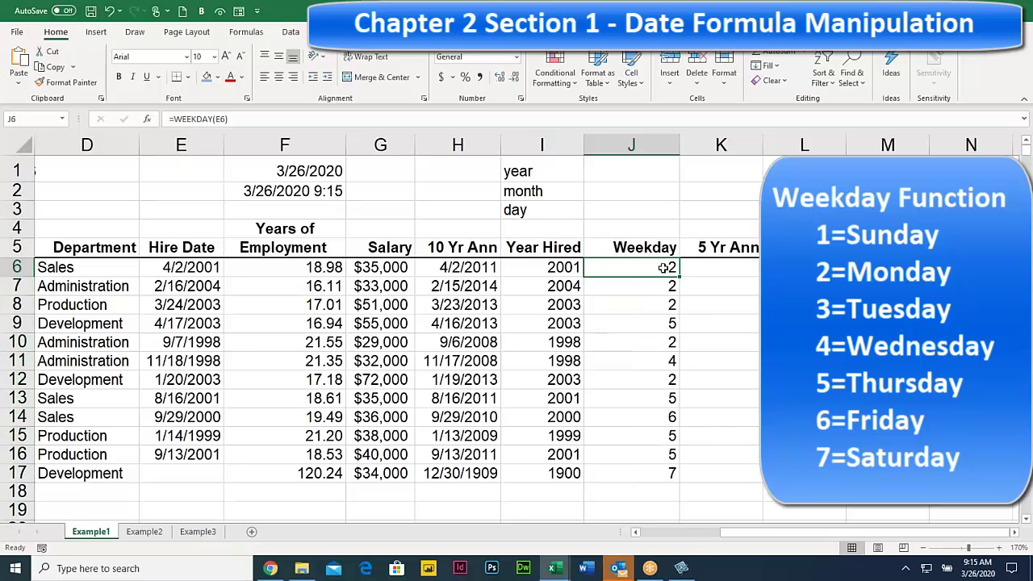
{"action": "double_click", "coordinate": [662, 269]}
{"action": "left_click", "coordinate": [704, 266]}
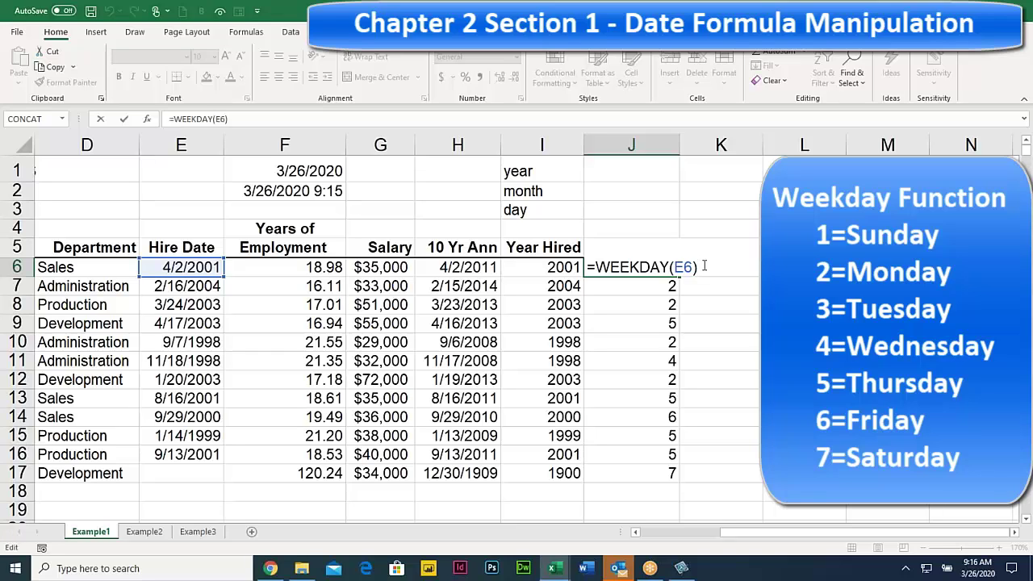
{"action": "key", "text": "Return"}
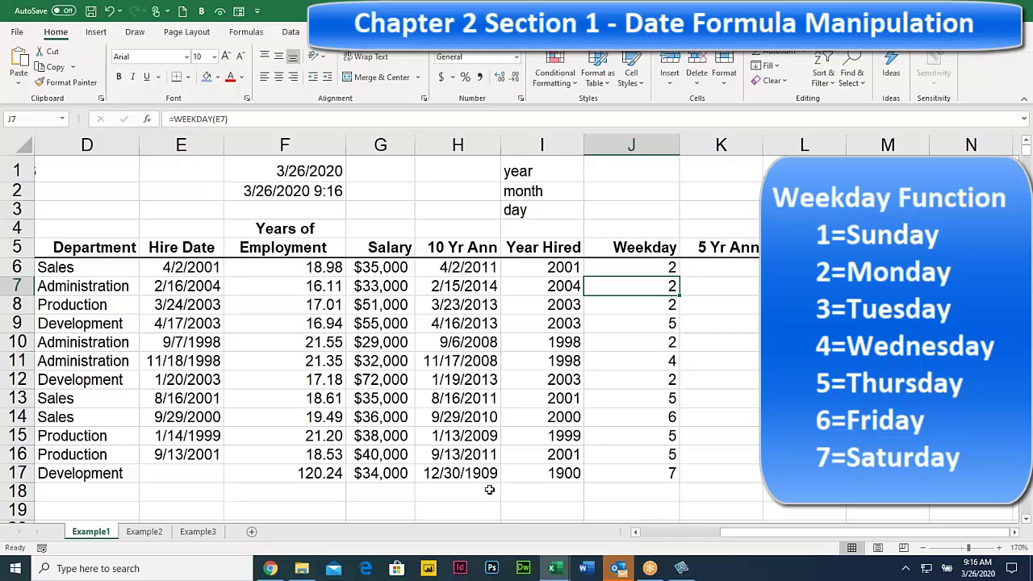
{"action": "left_click", "coordinate": [172, 473]}
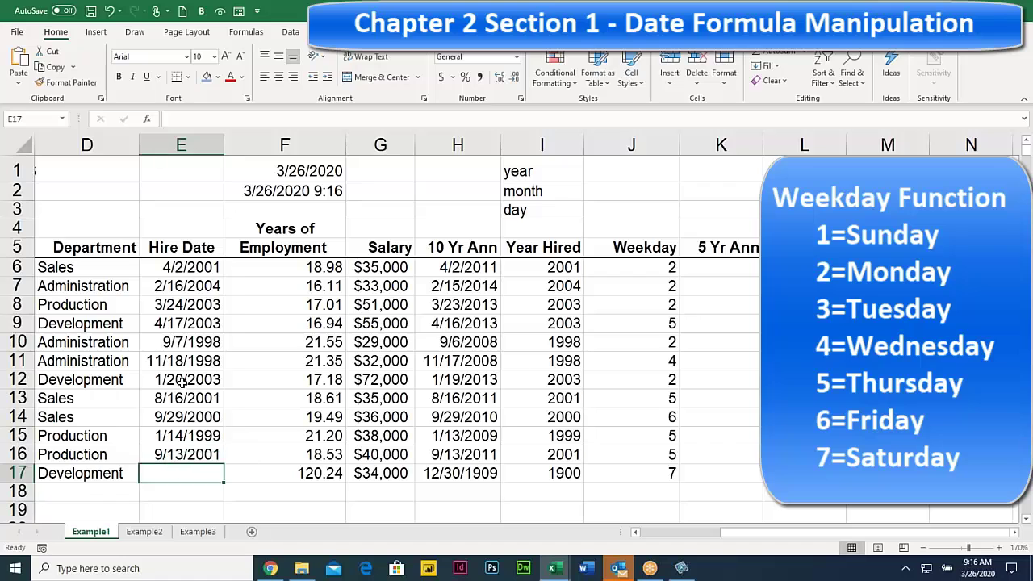
{"action": "left_click", "coordinate": [492, 434]}
{"action": "left_click", "coordinate": [565, 475]}
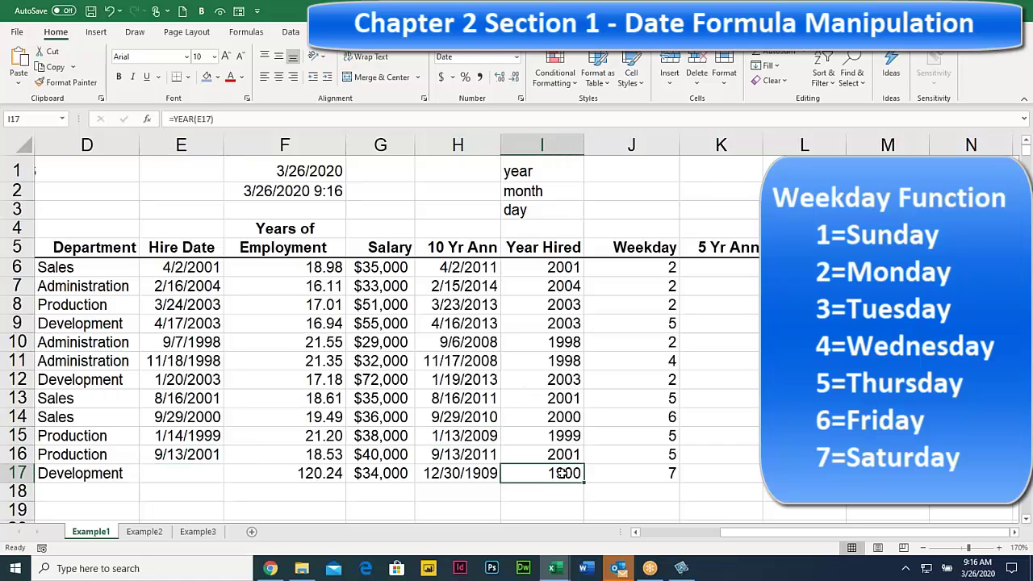
{"action": "left_click", "coordinate": [192, 472]}
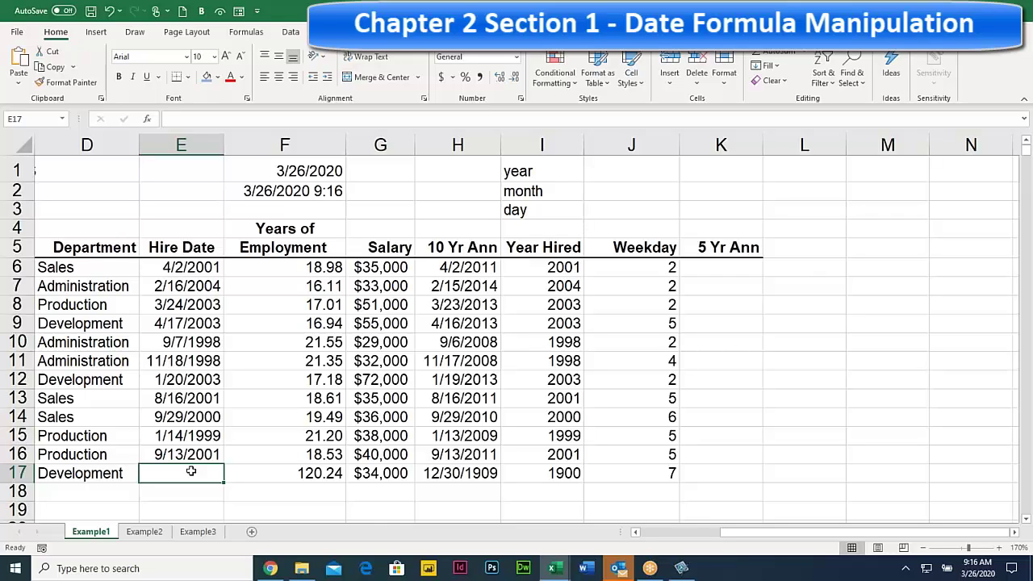
{"action": "left_click", "coordinate": [665, 473]}
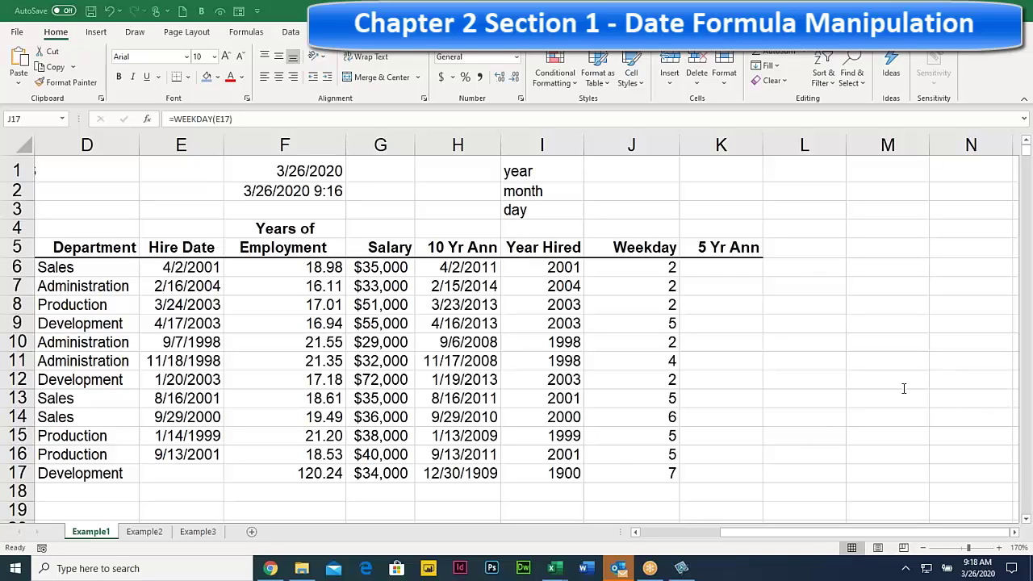
- Review the 10 Yr Ann formulas and copy the range H6:H17
{"action": "left_click", "coordinate": [626, 277]}
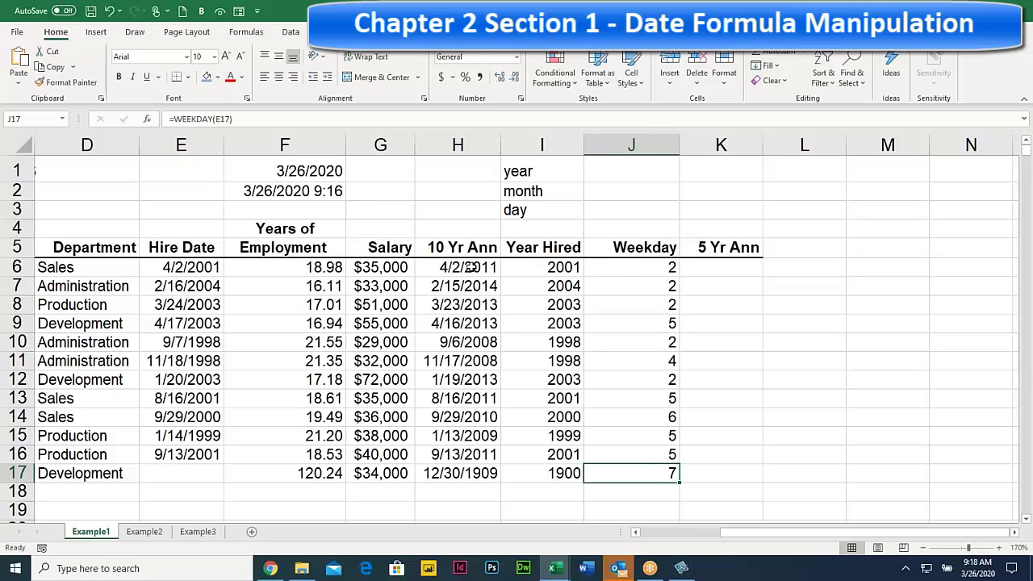
{"action": "left_click", "coordinate": [473, 267]}
{"action": "left_click", "coordinate": [461, 285]}
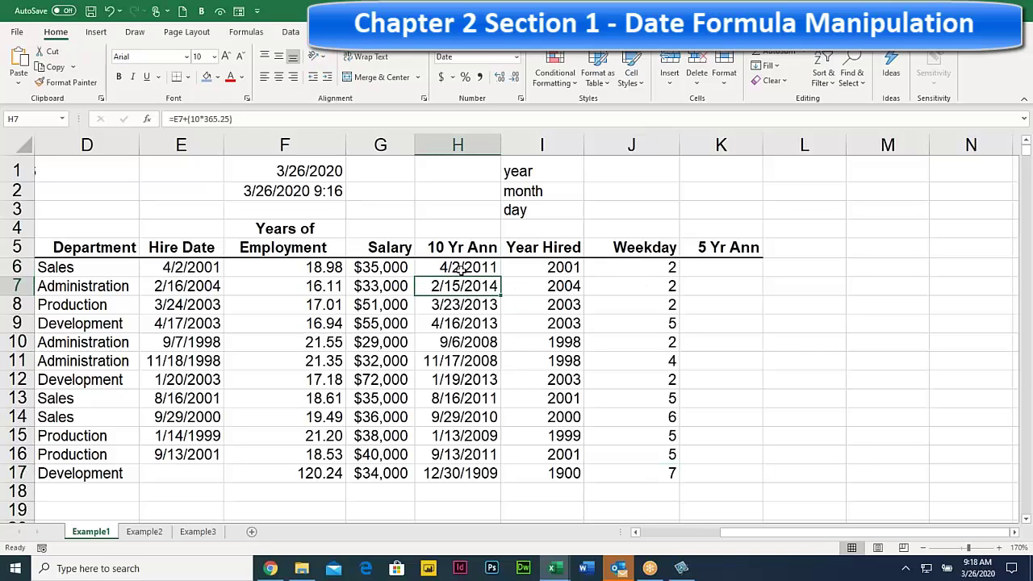
{"action": "left_click", "coordinate": [461, 271]}
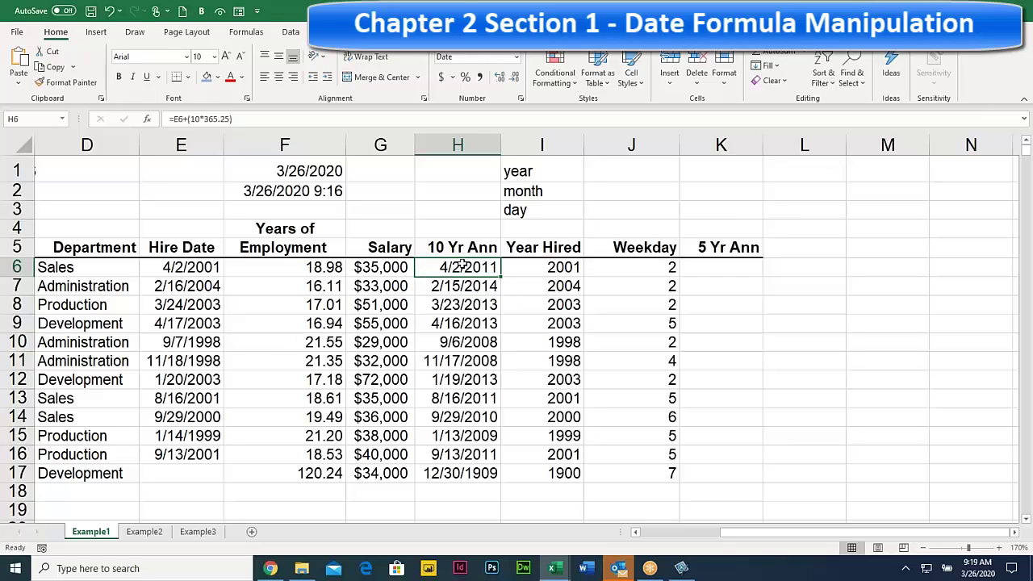
{"action": "left_click_drag", "start_coordinate": [462, 266], "coordinate": [468, 473]}
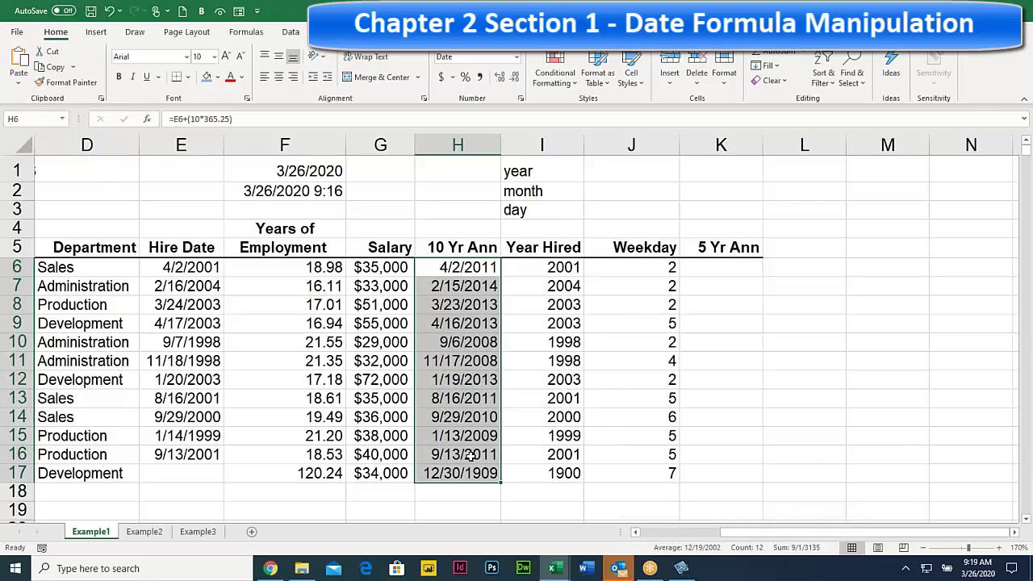
{"action": "left_click", "coordinate": [50, 67]}
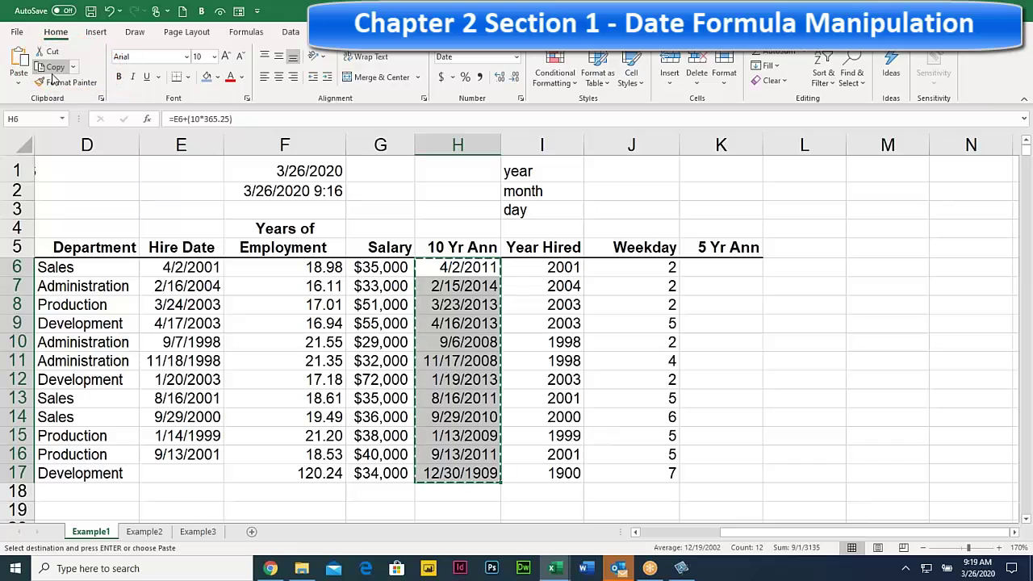
- Replace the formulas in H6:H17 with their values using Paste Special with the Values option, and clear the copy marquee
{"action": "left_click", "coordinate": [18, 84]}
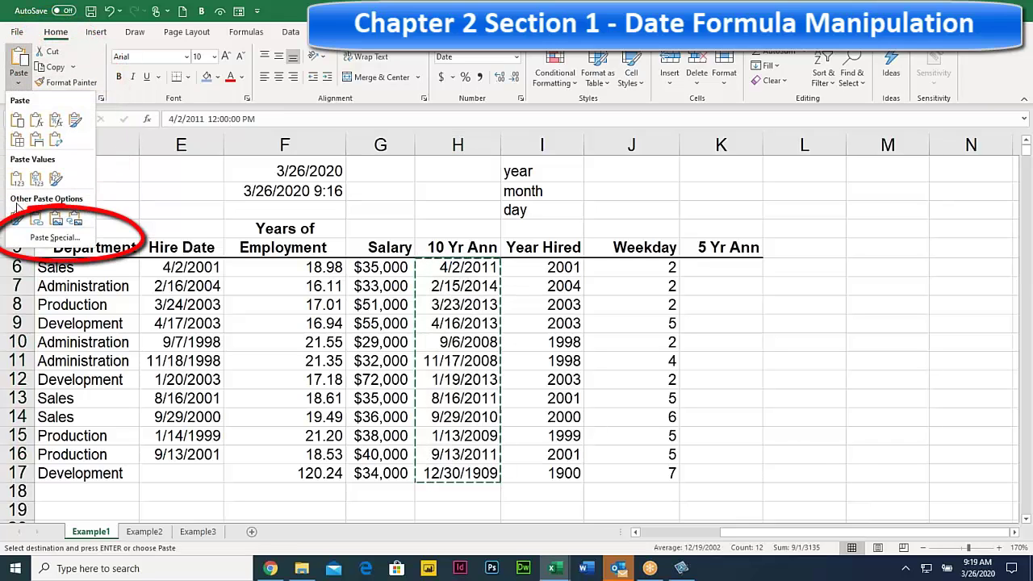
{"action": "left_click", "coordinate": [50, 237]}
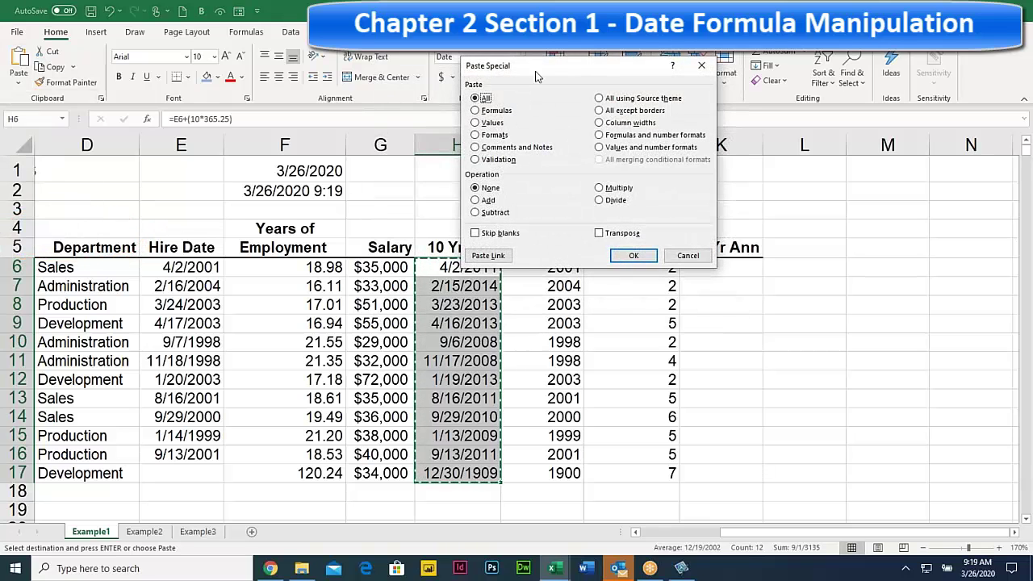
{"action": "left_click_drag", "start_coordinate": [565, 69], "coordinate": [197, 61]}
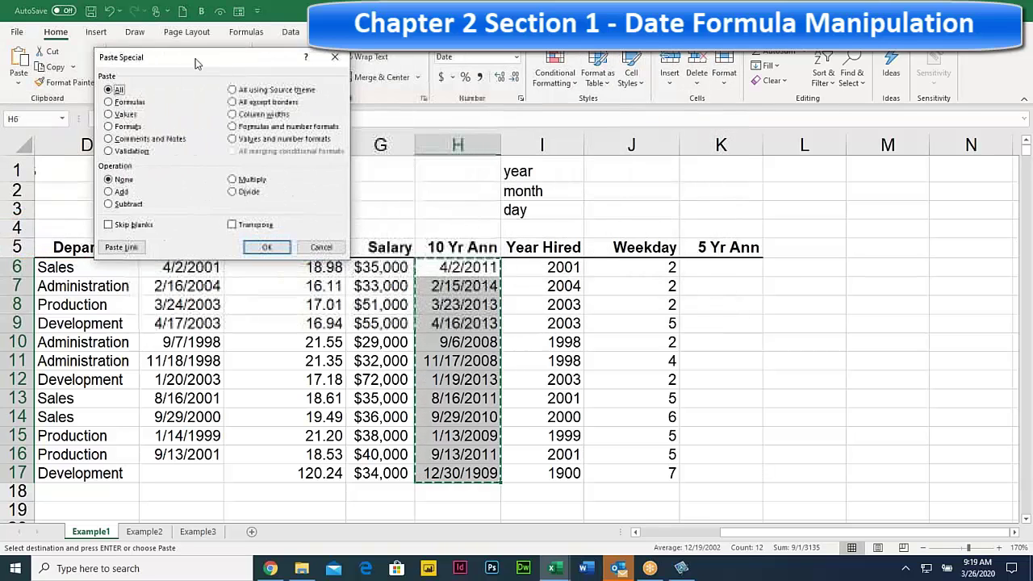
{"action": "left_click", "coordinate": [107, 116]}
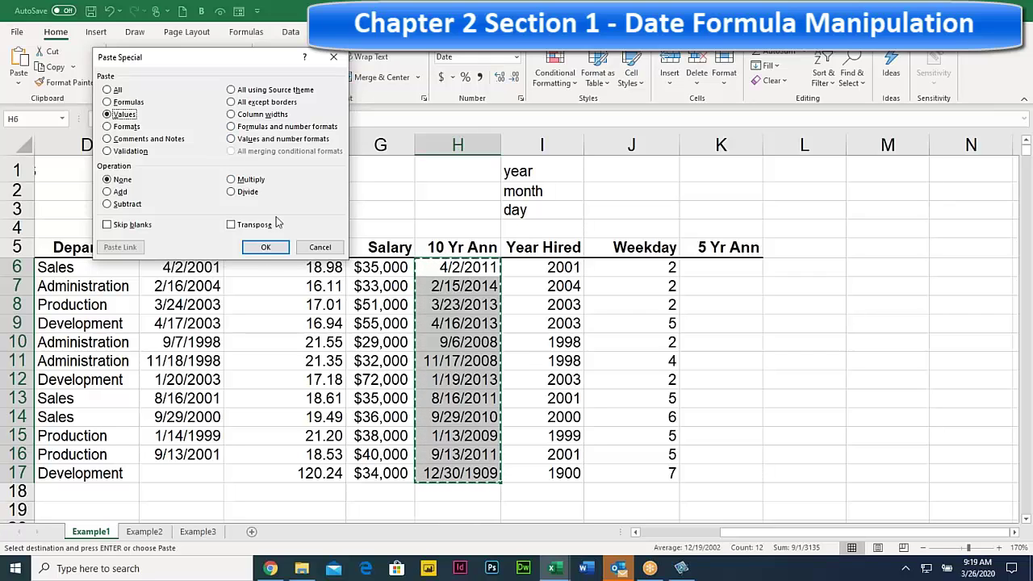
{"action": "left_click", "coordinate": [266, 248]}
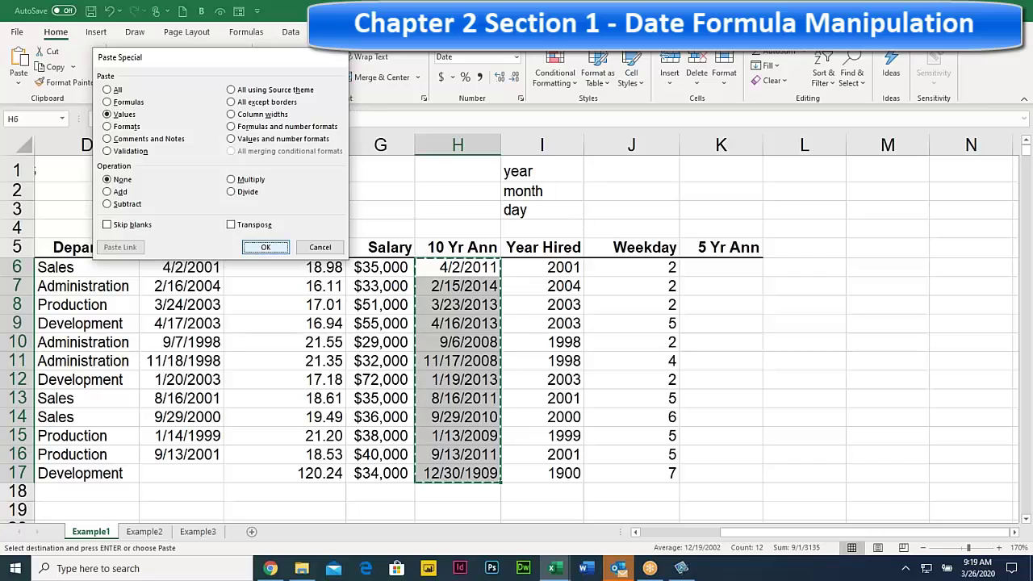
{"action": "left_click", "coordinate": [459, 271]}
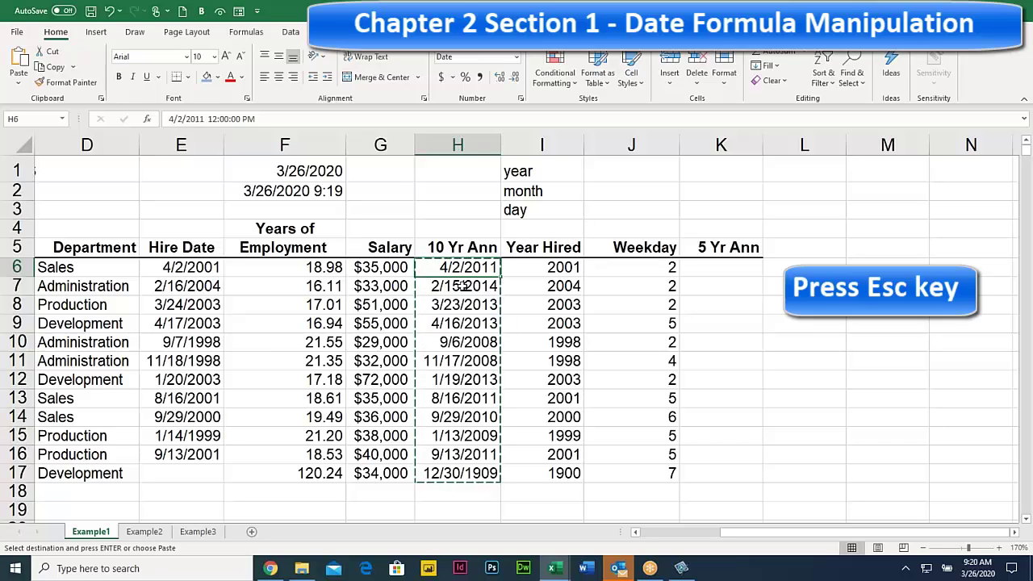
{"action": "key", "text": "Escape"}
{"action": "key", "text": "Return"}
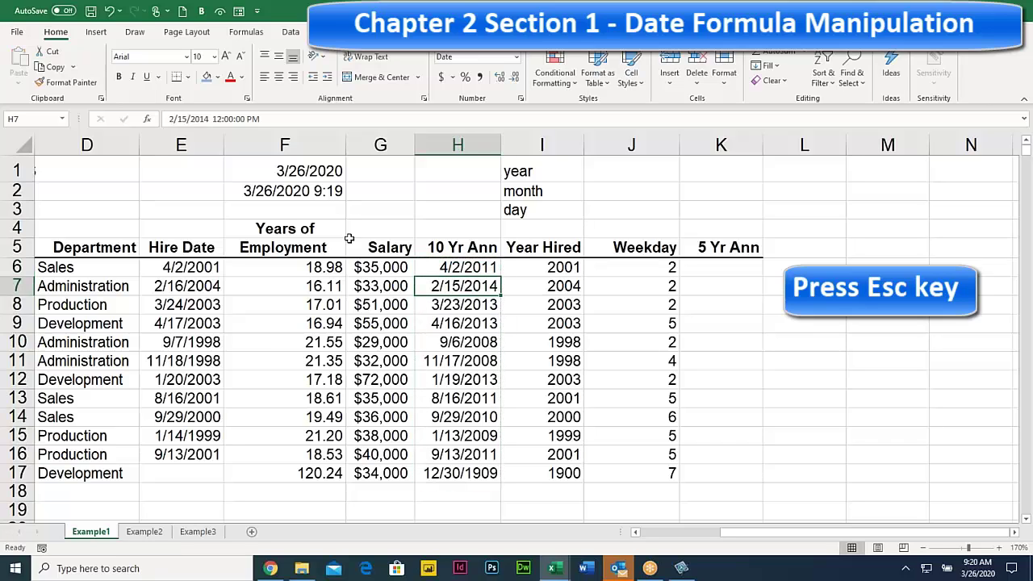
- Check the cells of the 10 Yr Ann column to see whether they hold fixed dates instead of formulas
{"action": "left_click", "coordinate": [469, 338]}
{"action": "left_click", "coordinate": [468, 376]}
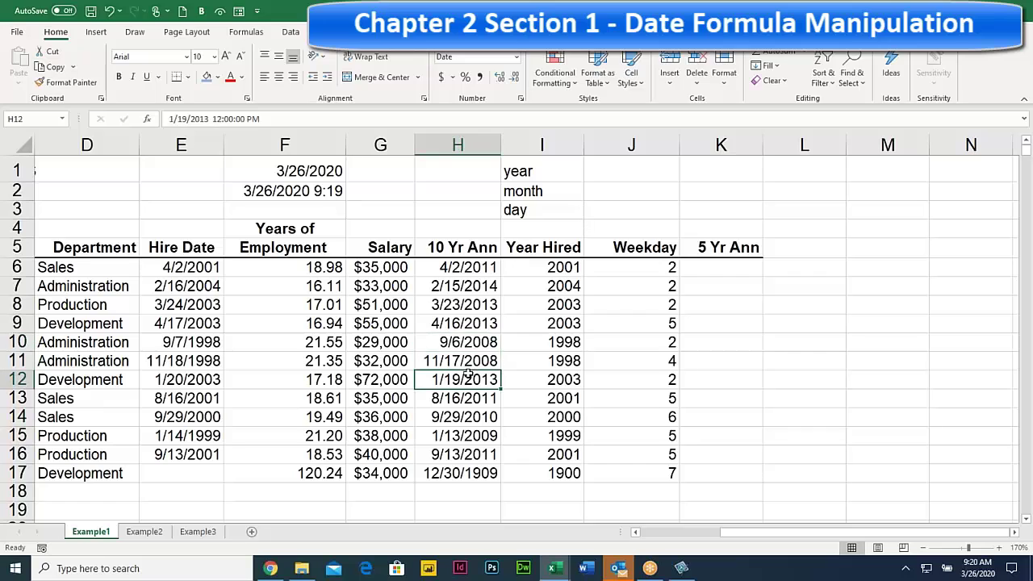
{"action": "left_click", "coordinate": [463, 339]}
{"action": "left_click", "coordinate": [464, 289]}
{"action": "left_click", "coordinate": [464, 266]}
{"action": "left_click_drag", "start_coordinate": [470, 307], "coordinate": [466, 329]}
{"action": "left_click", "coordinate": [462, 401]}
{"action": "left_click", "coordinate": [463, 435]}
{"action": "left_click", "coordinate": [464, 473]}
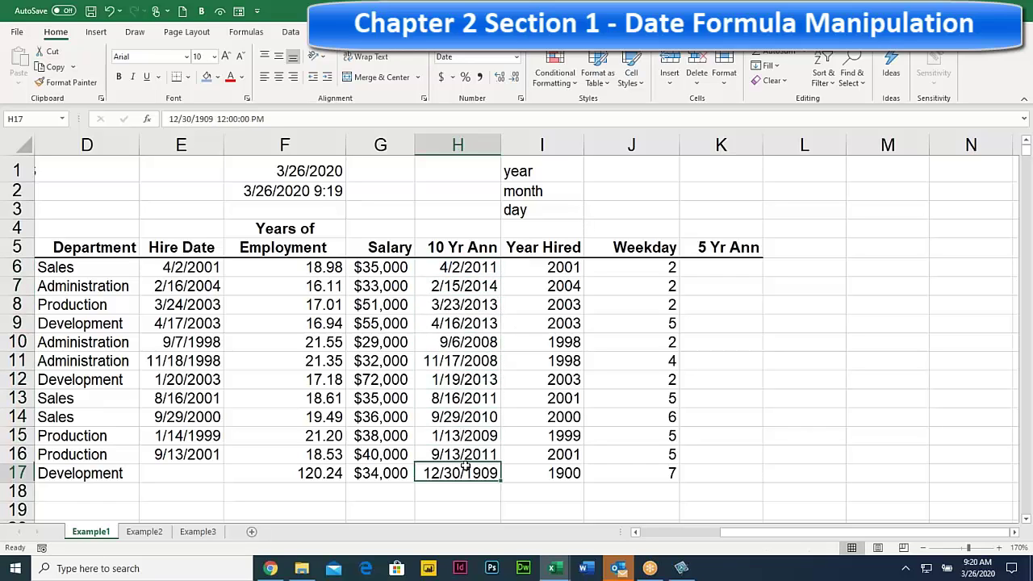
{"action": "left_click", "coordinate": [465, 455]}
{"action": "left_click", "coordinate": [462, 433]}
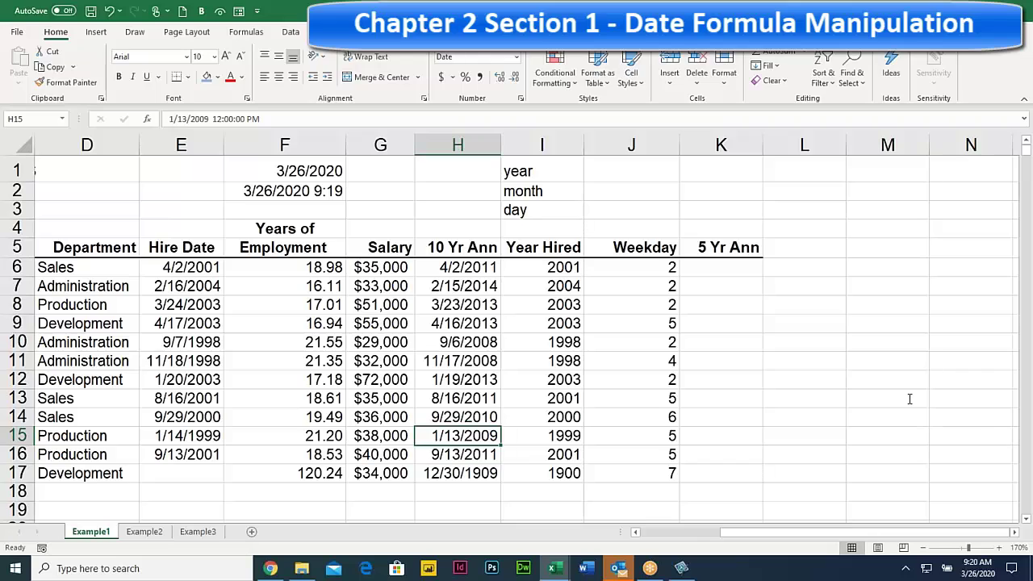
{"action": "left_click", "coordinate": [1026, 409]}
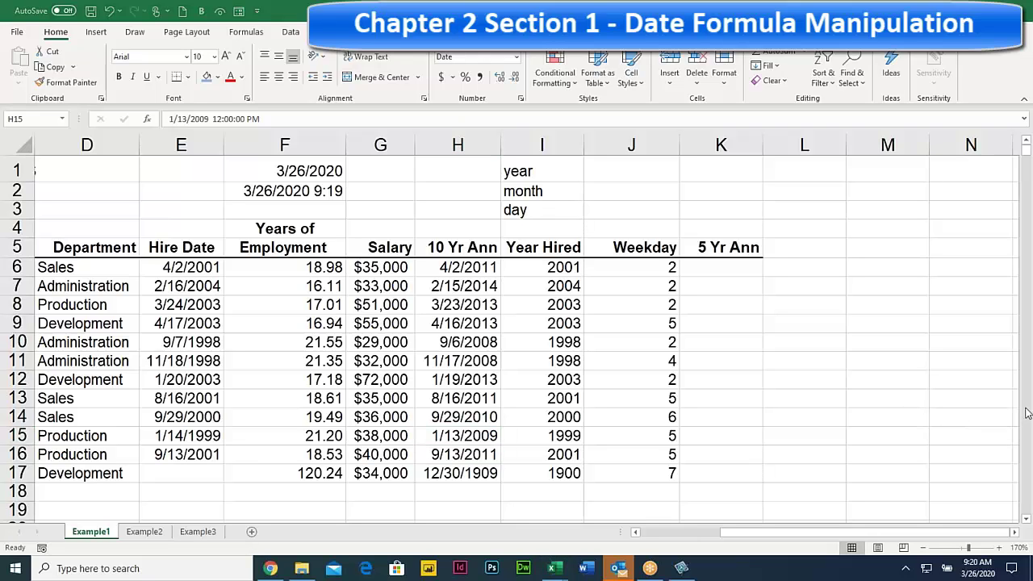
{"action": "left_click", "coordinate": [553, 436]}
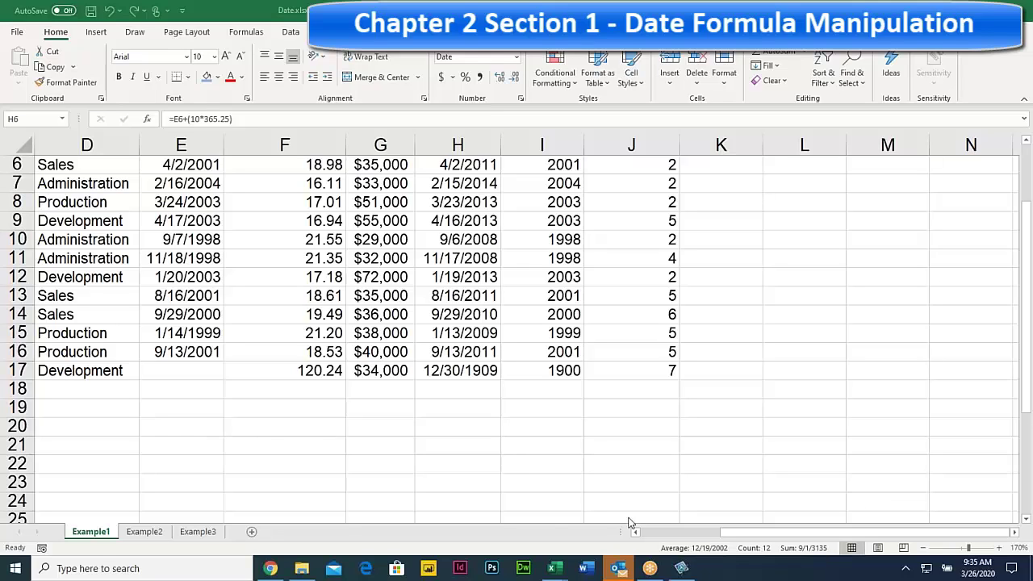
- Switch to Chrome and look through the Excel365-2 workbook PDF from Section 1: Date/Time Functions to Section 2: Text Functions
{"action": "left_click", "coordinate": [270, 567]}
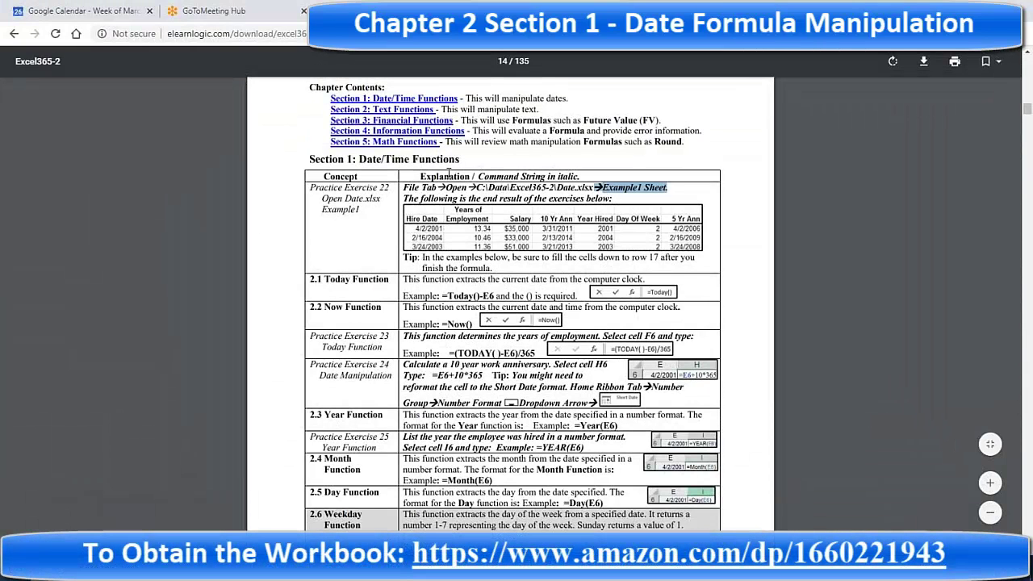
{"action": "left_click_drag", "start_coordinate": [360, 159], "coordinate": [473, 178]}
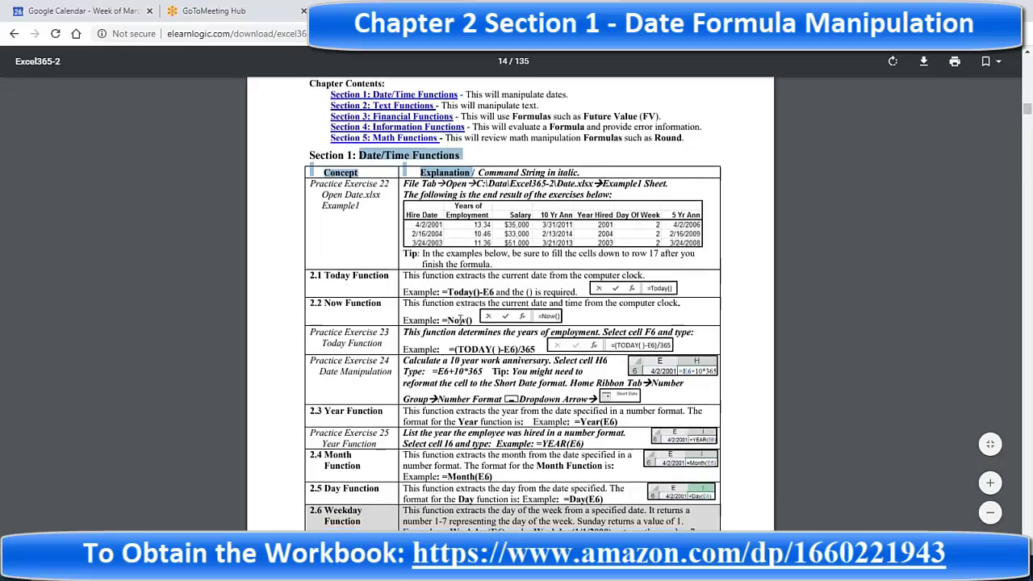
{"action": "scroll", "coordinate": [461, 319], "scroll_direction": "down", "scroll_amount": 10}
{"action": "scroll", "coordinate": [456, 319], "scroll_direction": "down", "scroll_amount": 15}
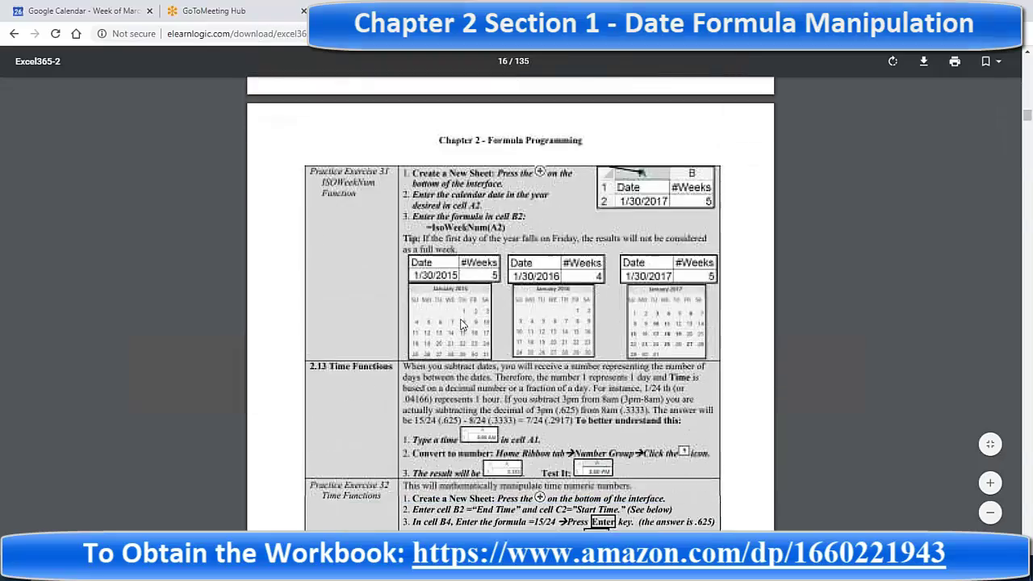
{"action": "scroll", "coordinate": [462, 323], "scroll_direction": "down", "scroll_amount": 4}
{"action": "scroll", "coordinate": [461, 324], "scroll_direction": "up", "scroll_amount": 5}
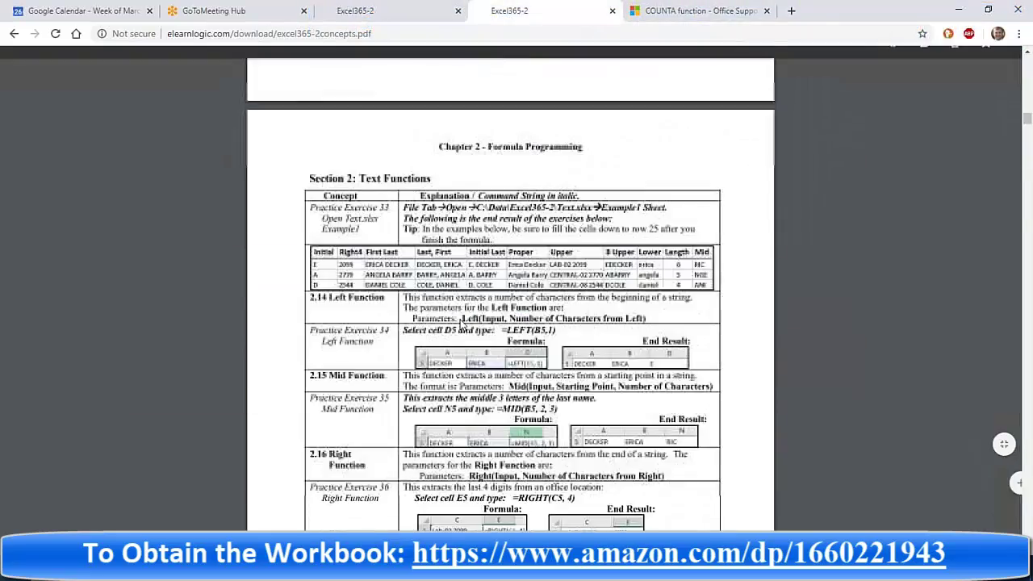
{"action": "left_click_drag", "start_coordinate": [321, 181], "coordinate": [446, 181]}
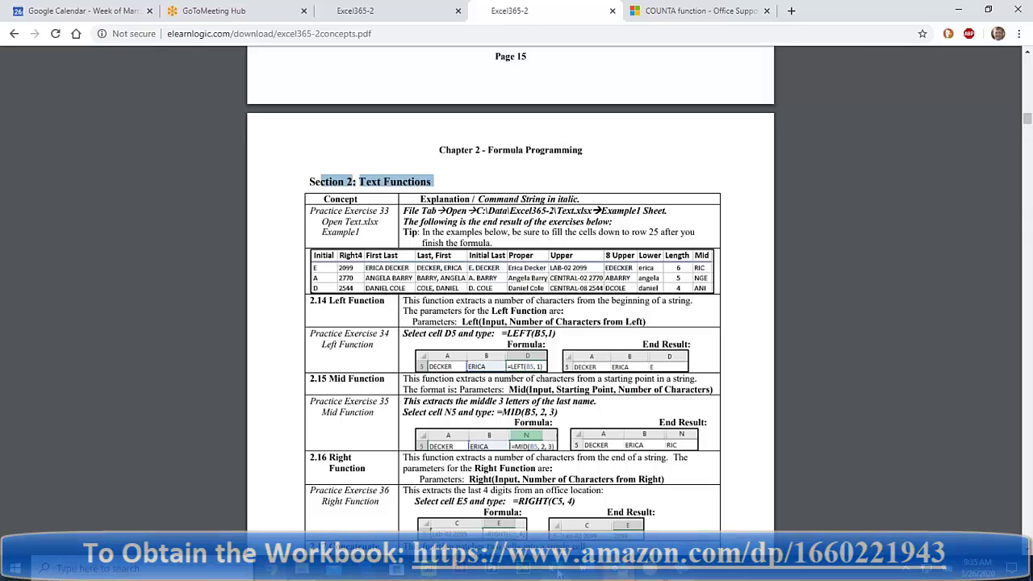
- Switch back to Date.xlsx in Excel and select the hire date in cell E8 of the Example1 sheet
{"action": "mouse_move", "coordinate": [554, 568]}
{"action": "left_click", "coordinate": [682, 516]}
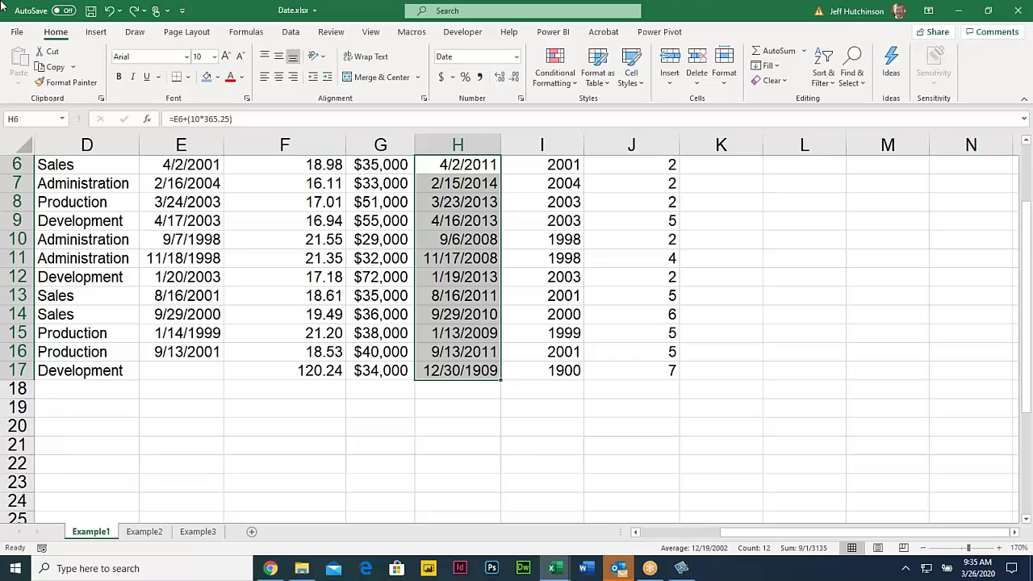
{"action": "left_click", "coordinate": [155, 202]}
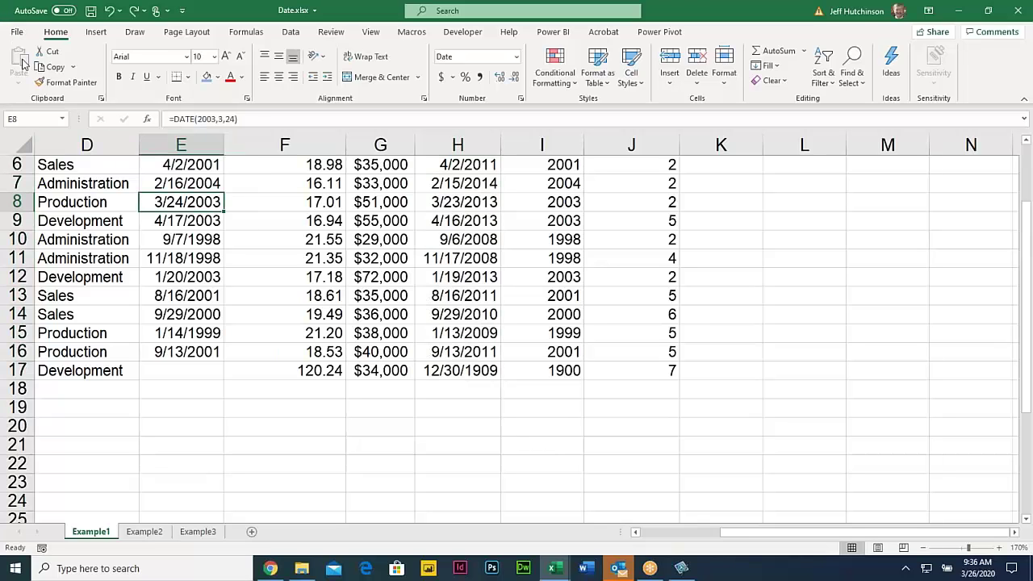
- Open the Text.xlsx workbook from the C:\Data\Excel365-2 folder
{"action": "left_click", "coordinate": [18, 35]}
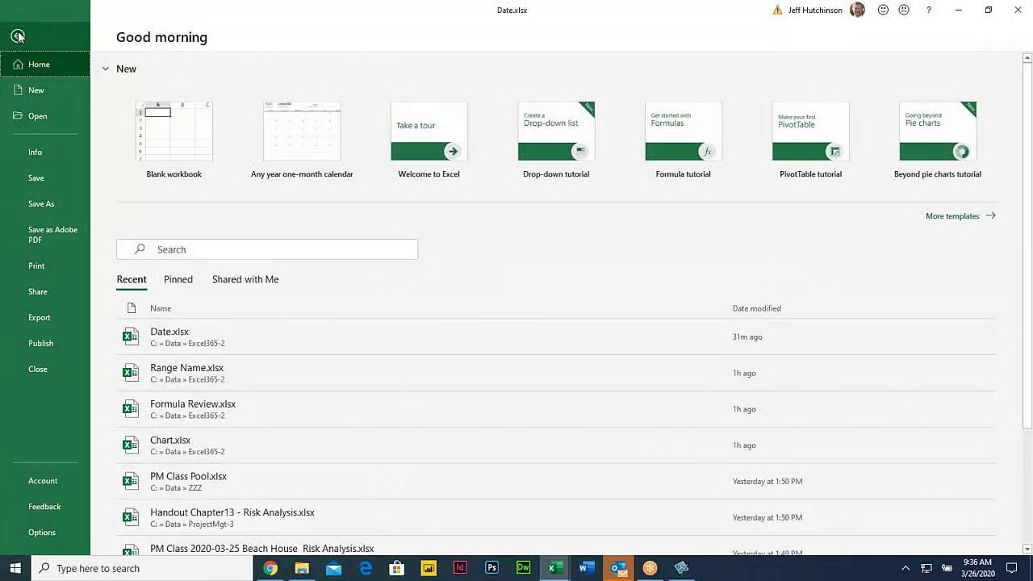
{"action": "left_click", "coordinate": [56, 114]}
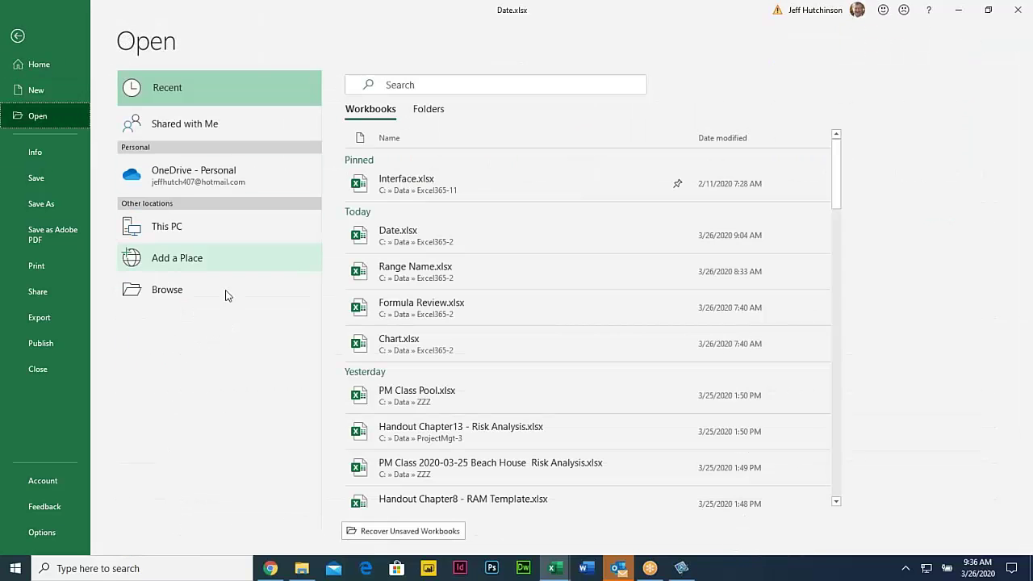
{"action": "left_click", "coordinate": [218, 292]}
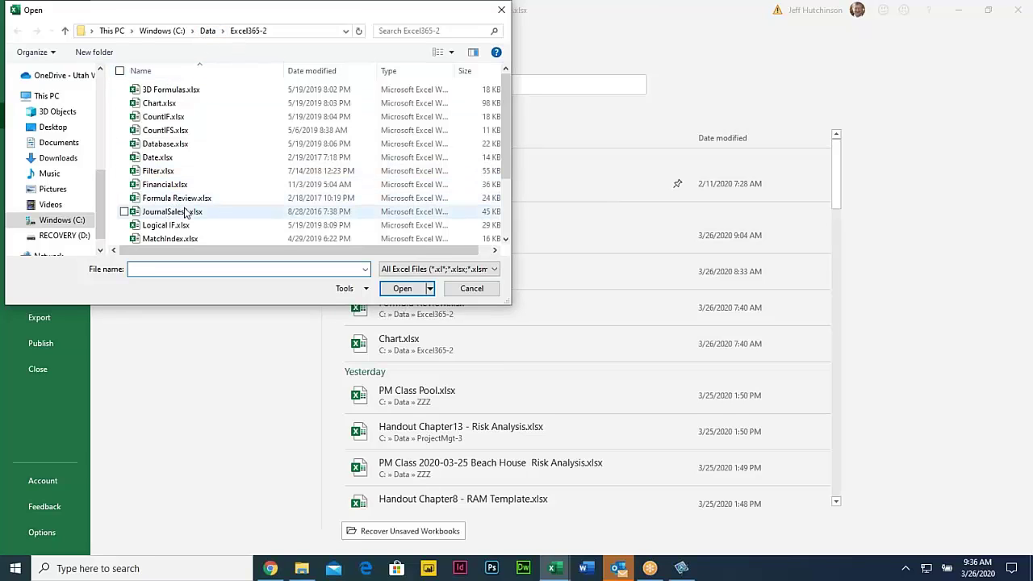
{"action": "scroll", "coordinate": [181, 222], "scroll_direction": "down", "scroll_amount": 2}
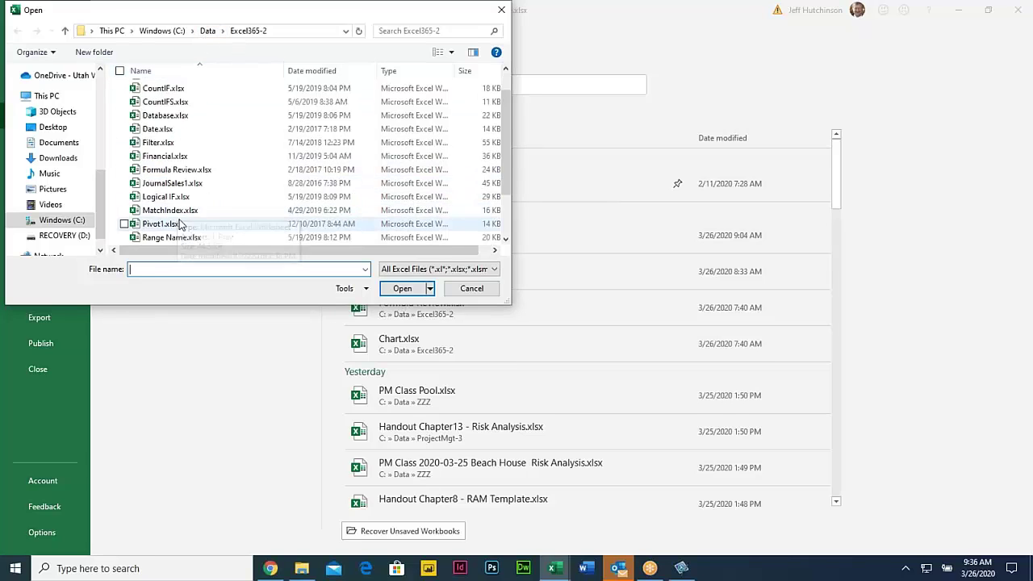
{"action": "left_click", "coordinate": [177, 225]}
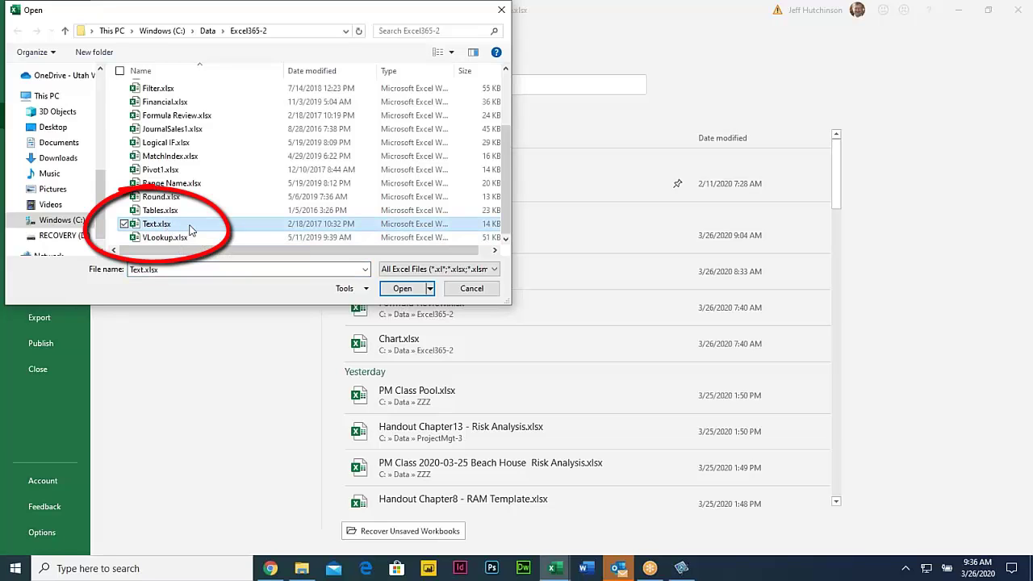
{"action": "double_click", "coordinate": [191, 229]}
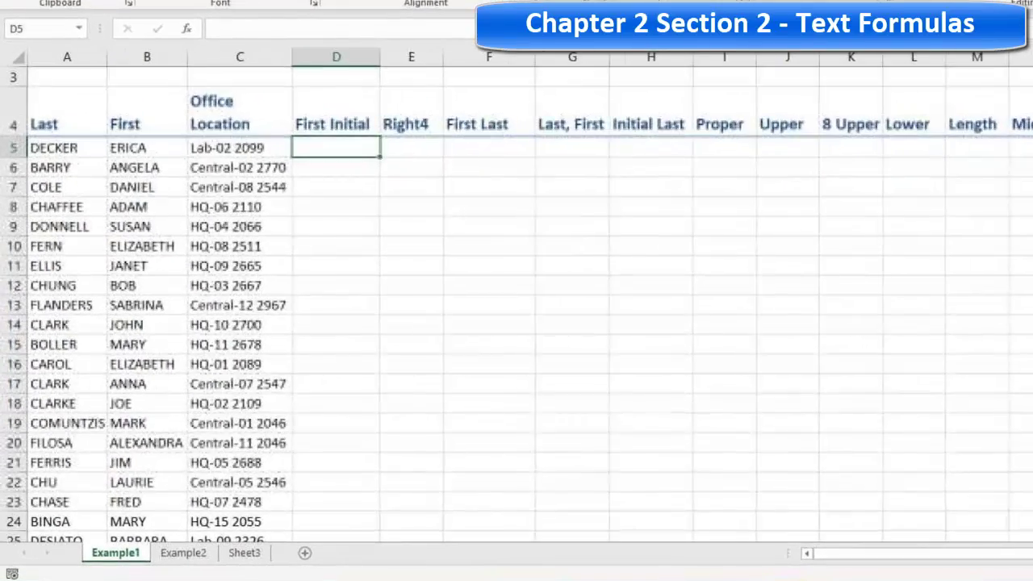
- Review the Last, First and Office Location entries in row 5 of the Example1 sheet, ending on the First Initial cell D5
{"action": "scroll", "coordinate": [357, 305], "scroll_direction": "up", "scroll_amount": 2}
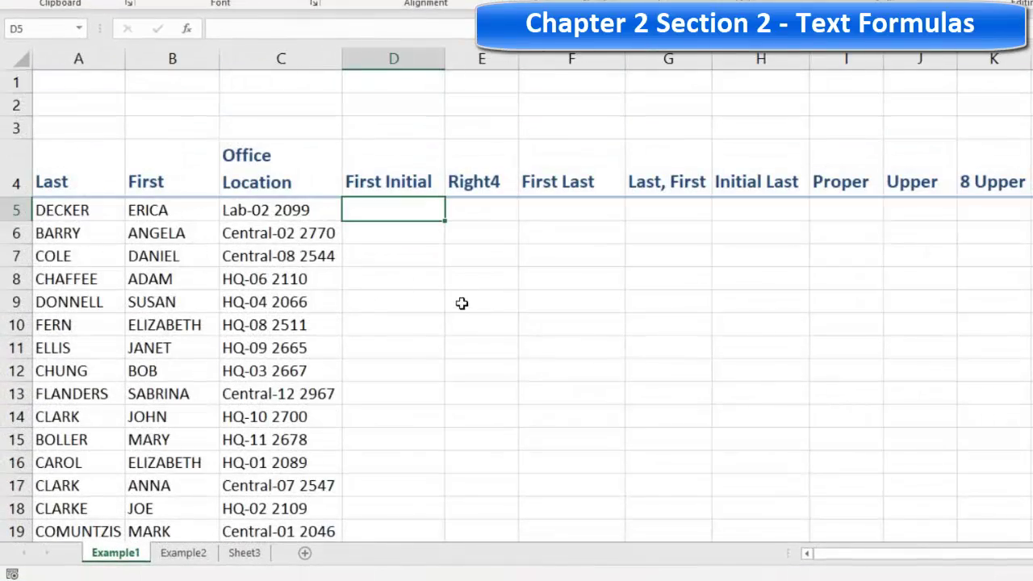
{"action": "left_click", "coordinate": [62, 212]}
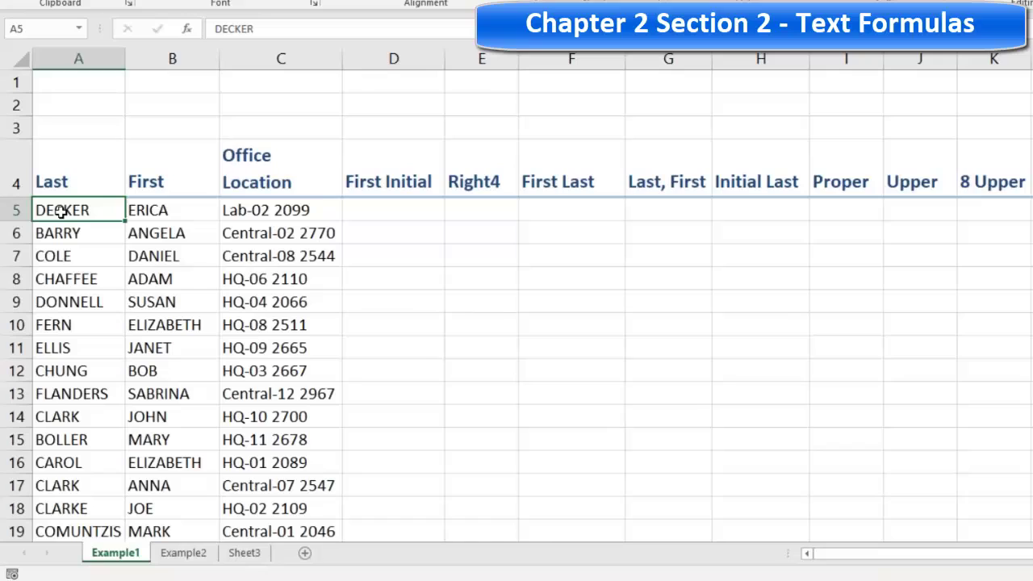
{"action": "left_click", "coordinate": [173, 211]}
{"action": "left_click", "coordinate": [284, 214]}
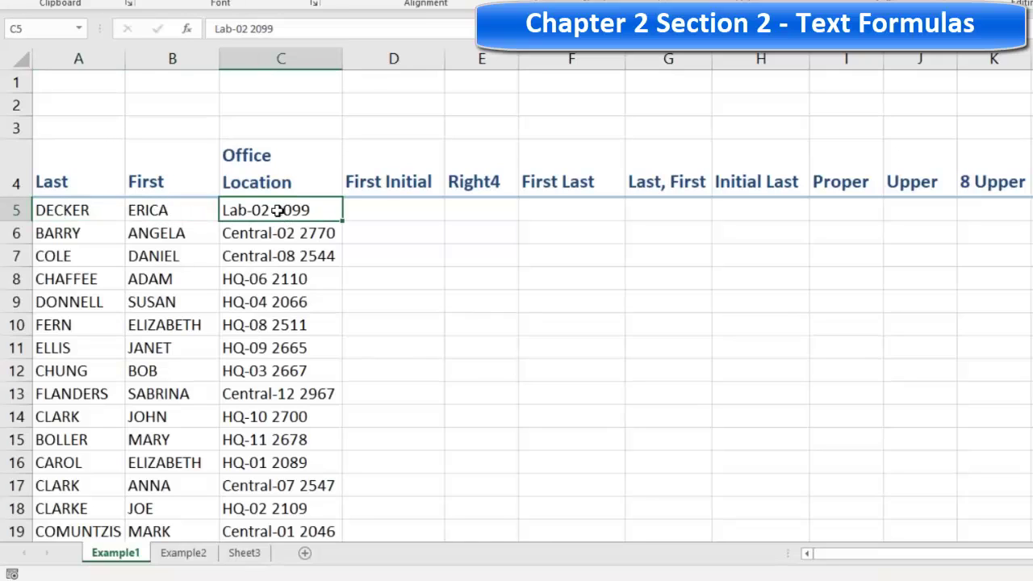
{"action": "left_click", "coordinate": [374, 205]}
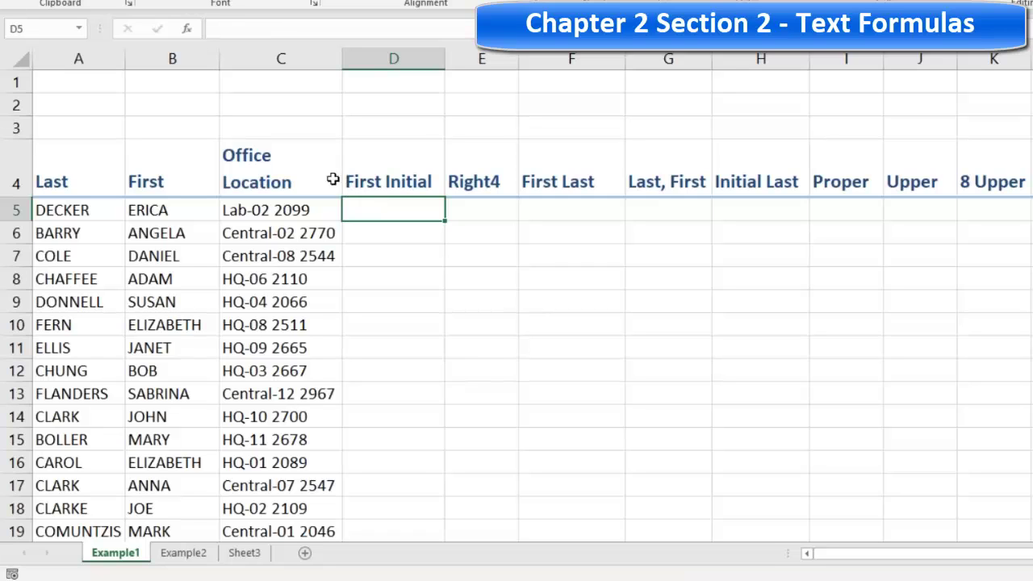
- Switch to the workbook PDF and look through Section 2: Text Functions, from the Left, Mid and Right functions to Concatenate and Concat
{"action": "key", "text": "alt+Tab"}
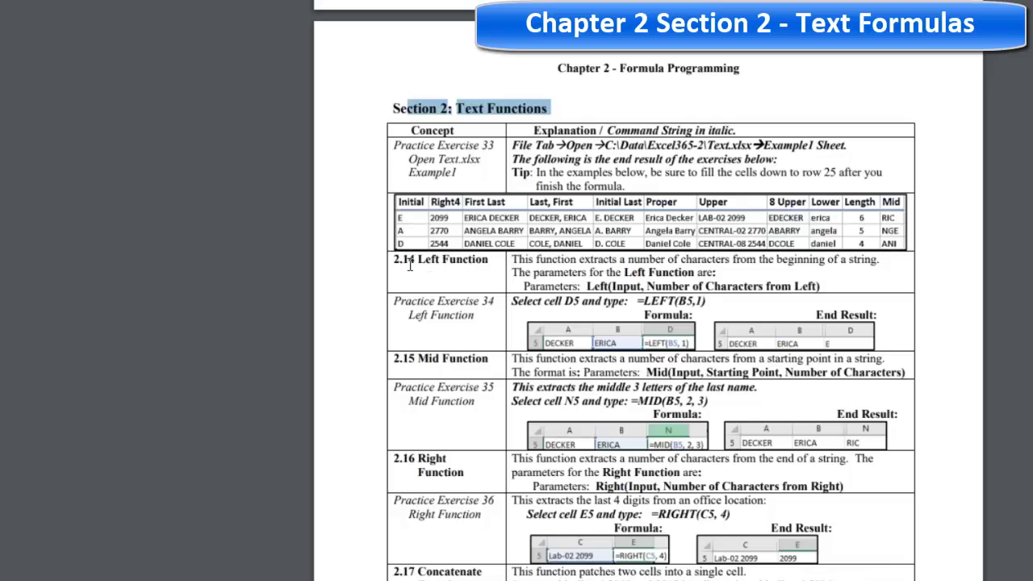
{"action": "left_click_drag", "start_coordinate": [394, 259], "coordinate": [486, 258]}
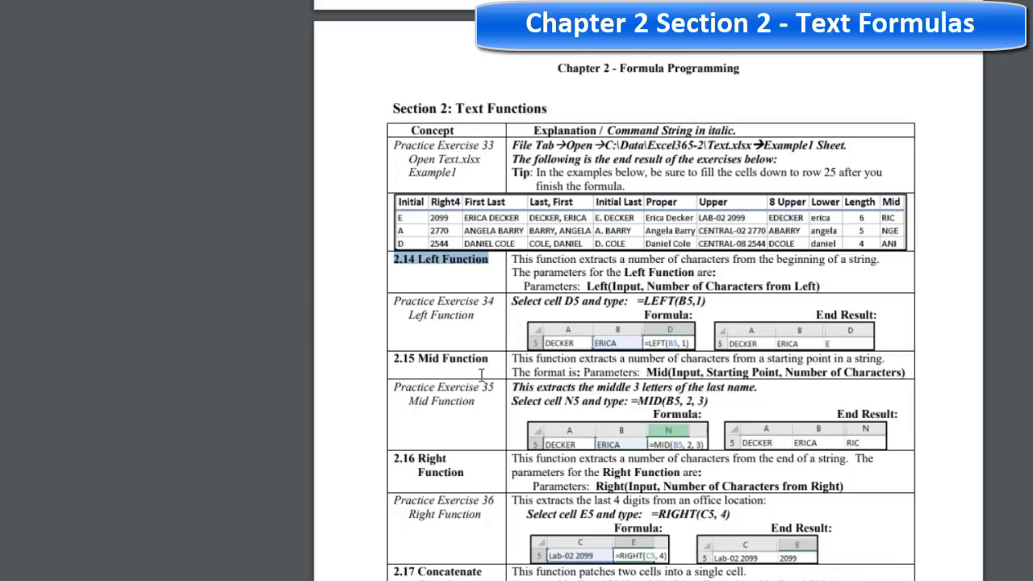
{"action": "left_click_drag", "start_coordinate": [391, 357], "coordinate": [485, 357]}
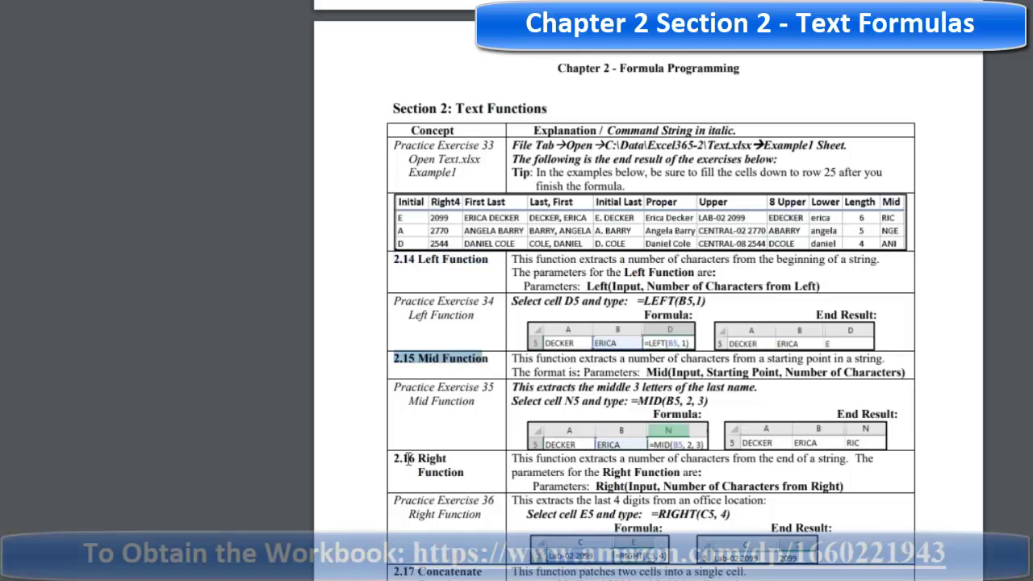
{"action": "left_click_drag", "start_coordinate": [403, 458], "coordinate": [462, 479]}
{"action": "scroll", "coordinate": [463, 480], "scroll_direction": "down", "scroll_amount": 5}
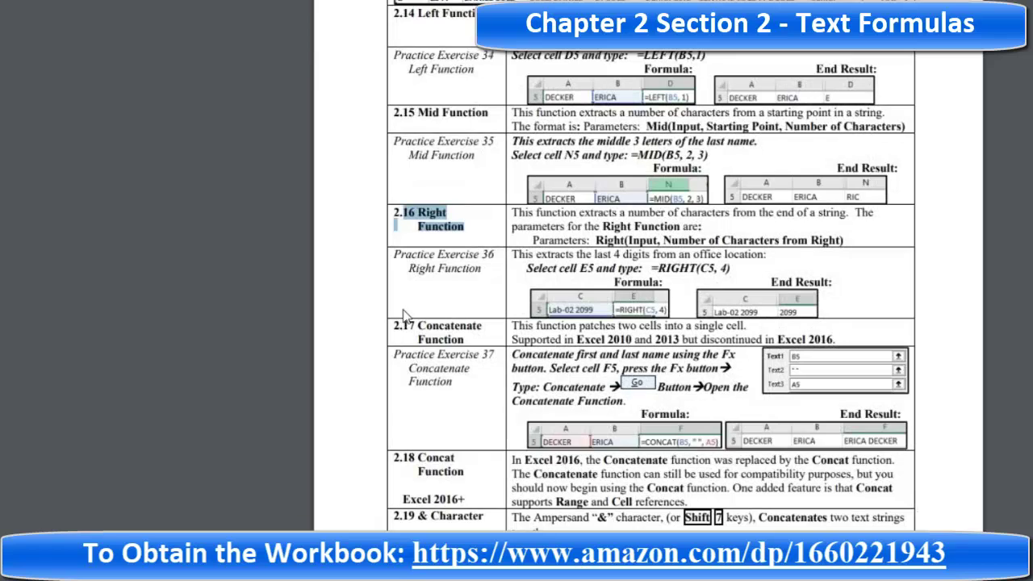
{"action": "left_click", "coordinate": [413, 328]}
{"action": "left_click_drag", "start_coordinate": [413, 327], "coordinate": [474, 343]}
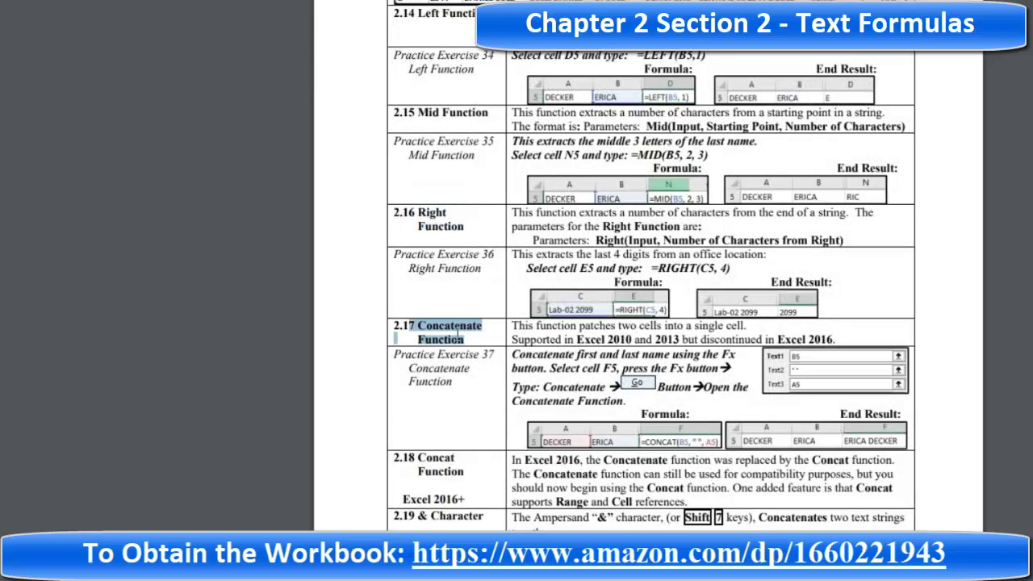
{"action": "scroll", "coordinate": [459, 331], "scroll_direction": "down", "scroll_amount": 3}
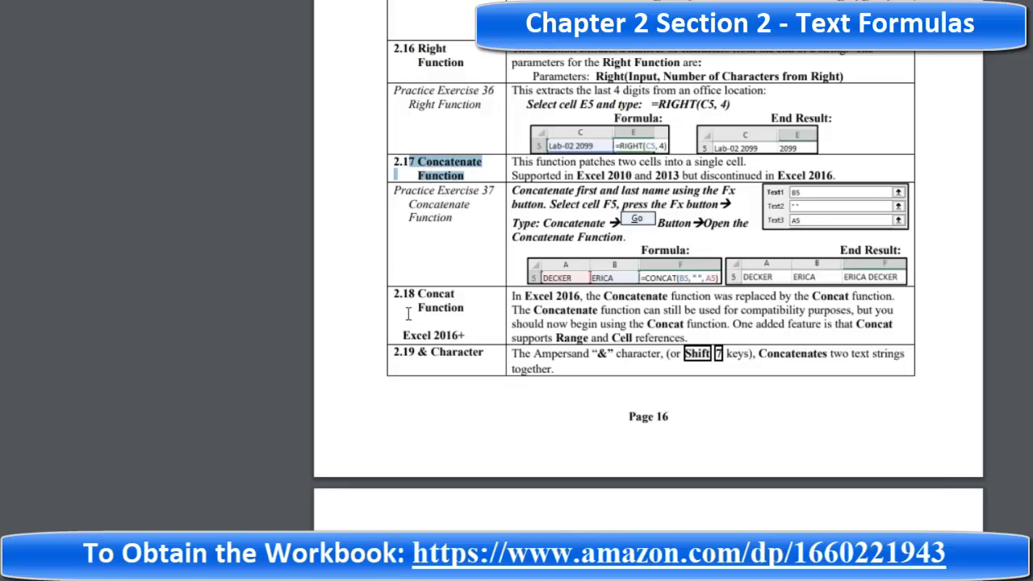
{"action": "left_click", "coordinate": [471, 164]}
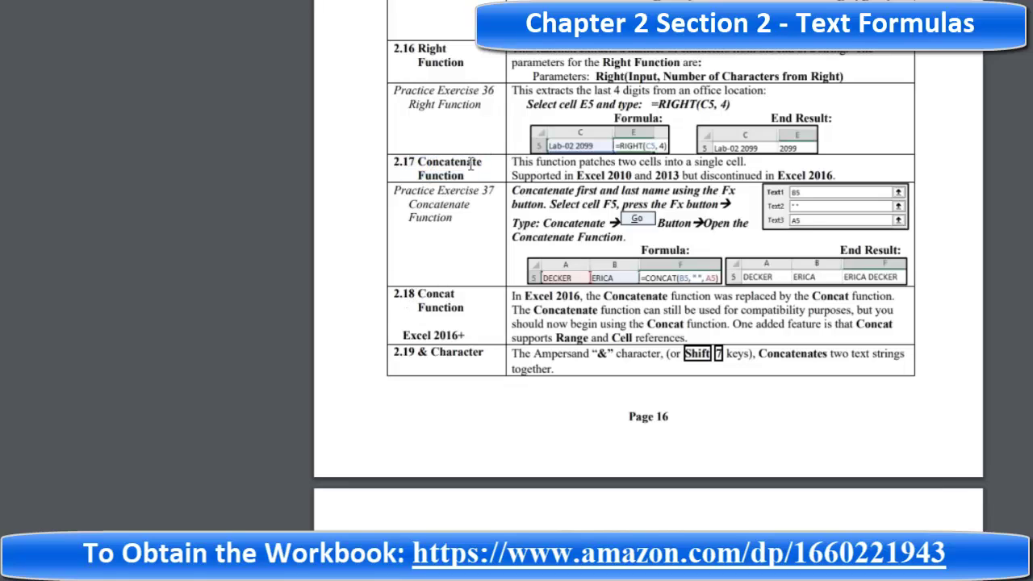
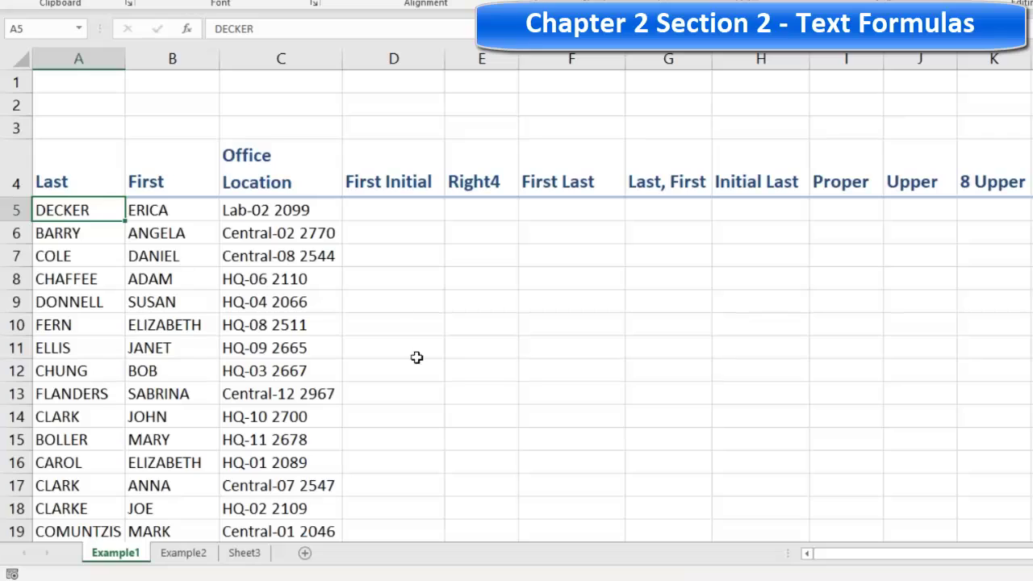
- Switch back to Text.xlsx in Excel and list the function names Left, Right and Mid in cells D1:D3
{"action": "left_click", "coordinate": [387, 213]}
{"action": "left_click", "coordinate": [382, 83]}
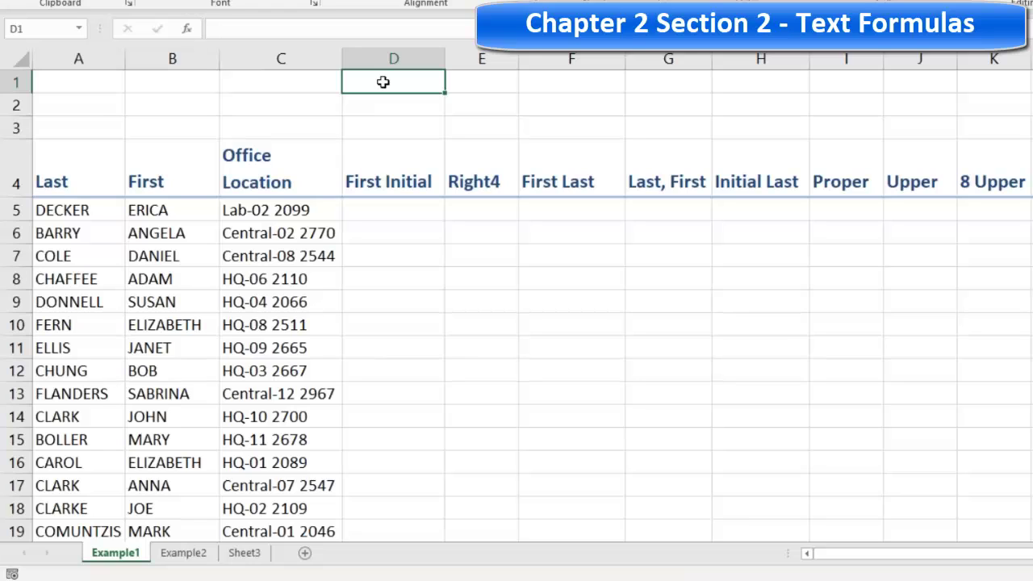
{"action": "type", "text": "Left"}
{"action": "key", "text": "Return"}
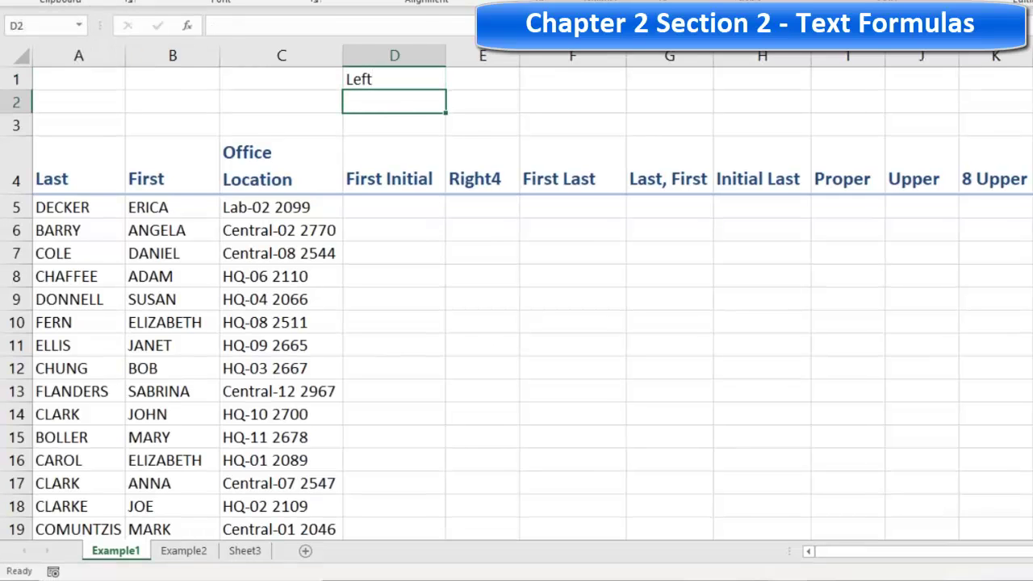
{"action": "type", "text": "Right"}
{"action": "key", "text": "Return"}
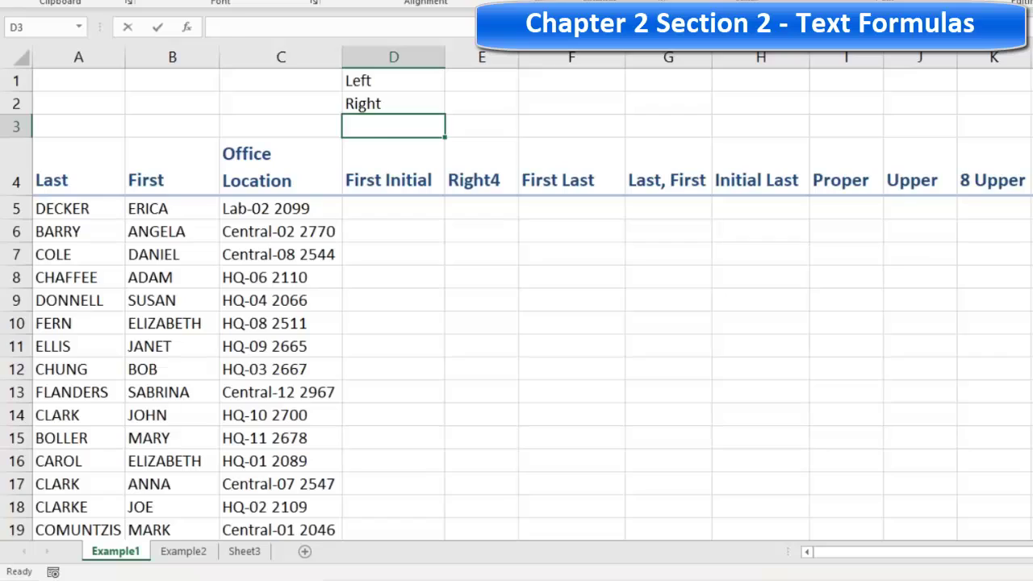
{"action": "type", "text": "Mid"}
{"action": "key", "text": "Return"}
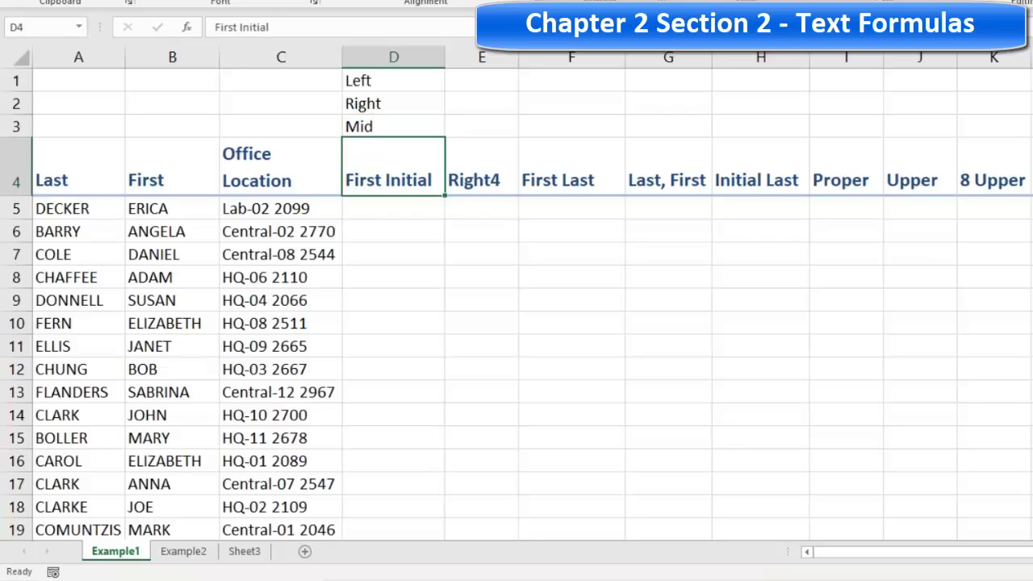
{"action": "left_click", "coordinate": [392, 83]}
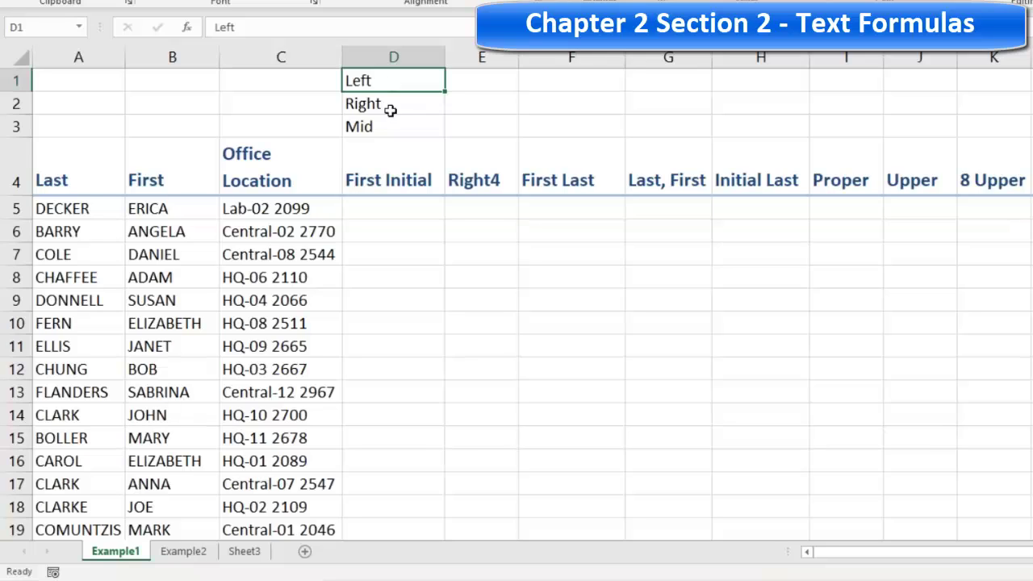
{"action": "left_click", "coordinate": [380, 105]}
- Enter =LEFT(B5, 1) in D5 to extract the first initial, and fill the formula down the First Initial column
{"action": "left_click", "coordinate": [396, 205]}
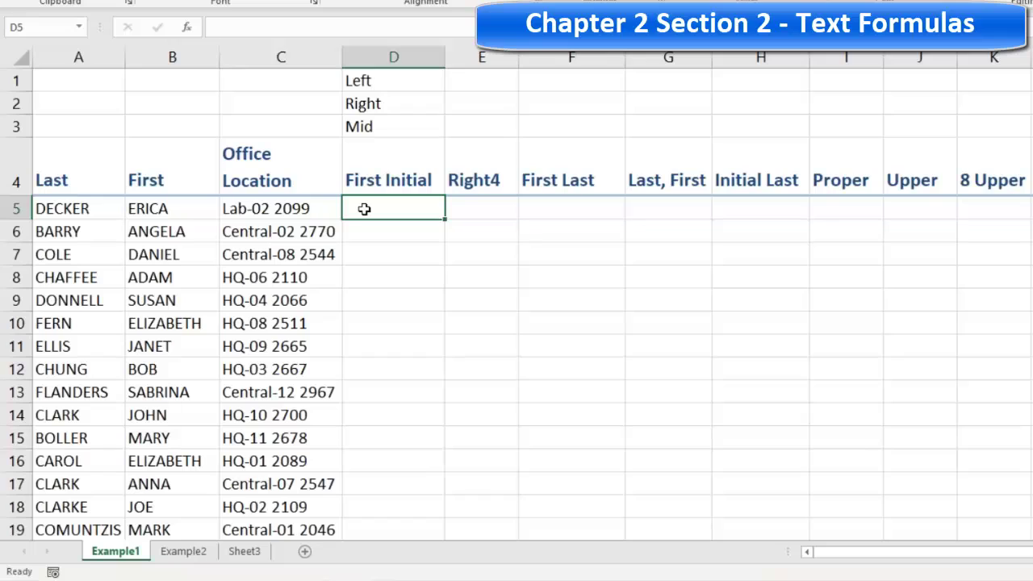
{"action": "type", "text": "="}
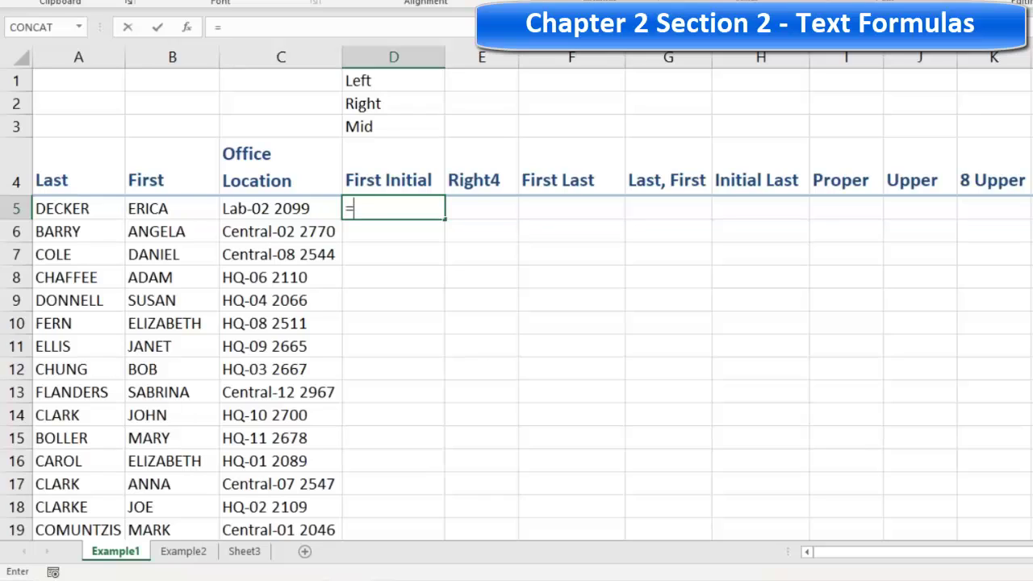
{"action": "type", "text": "Left"}
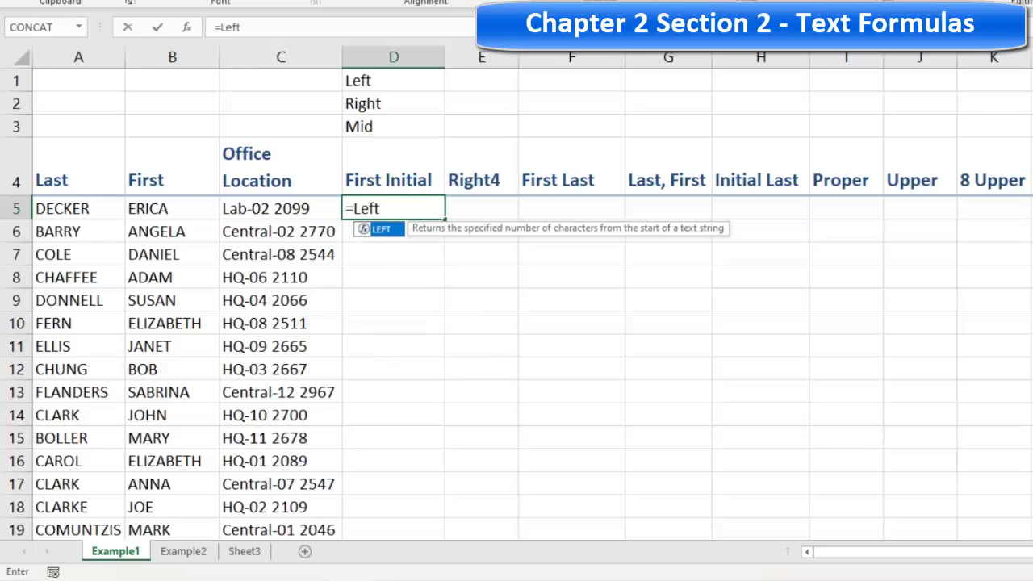
{"action": "type", "text": "("}
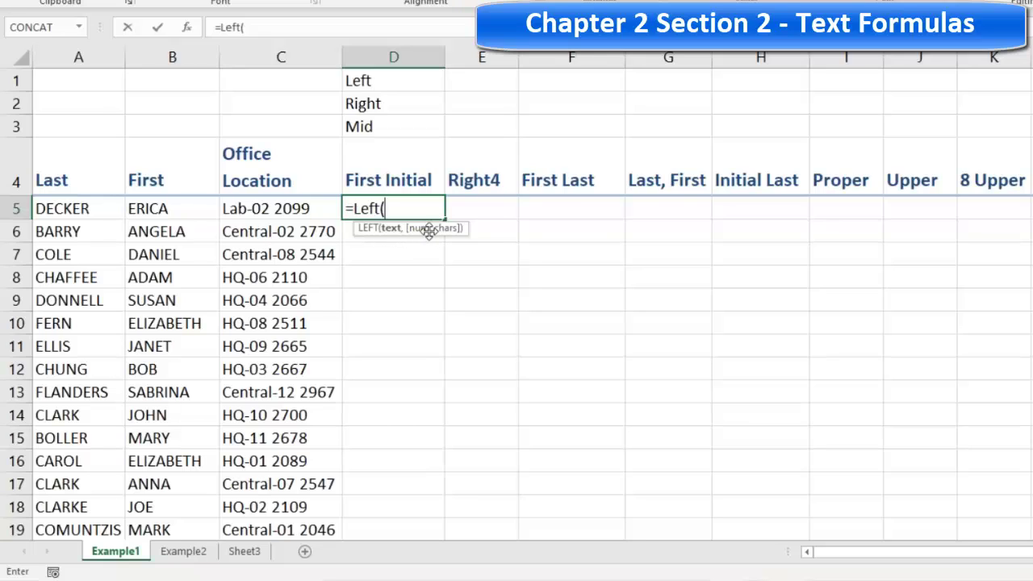
{"action": "left_click", "coordinate": [171, 209]}
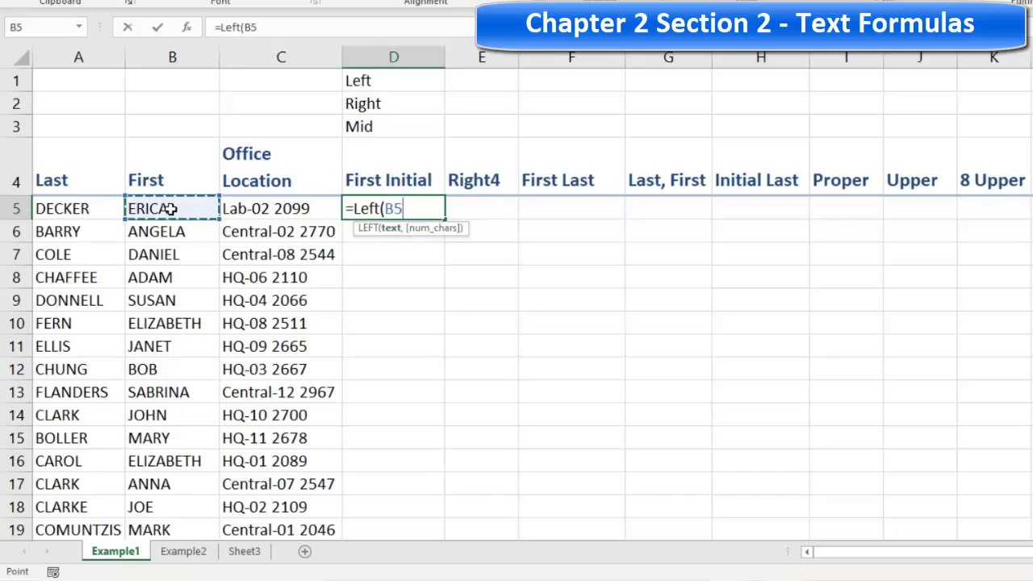
{"action": "type", "text": ", "}
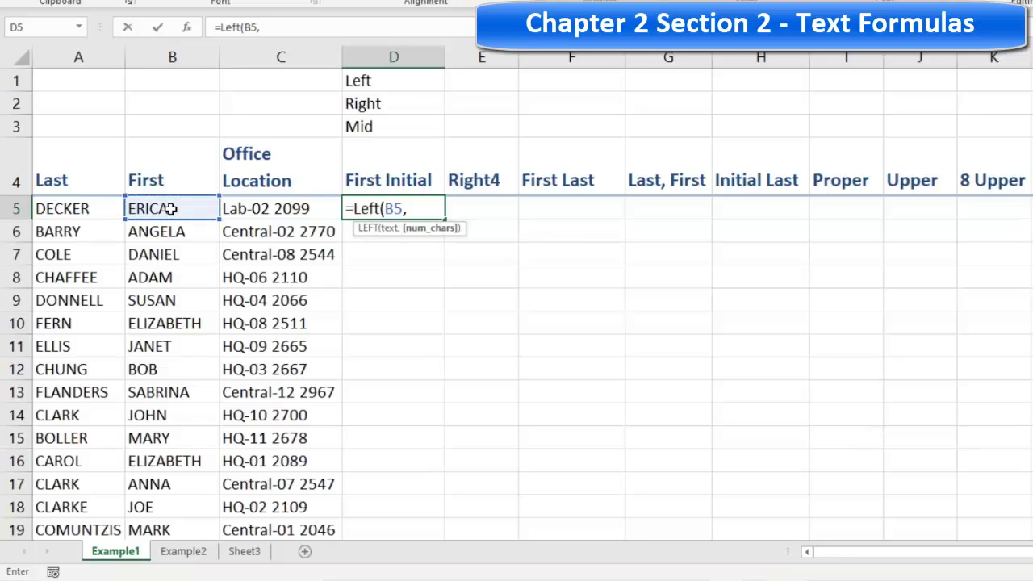
{"action": "type", "text": "1"}
{"action": "key", "text": "Return"}
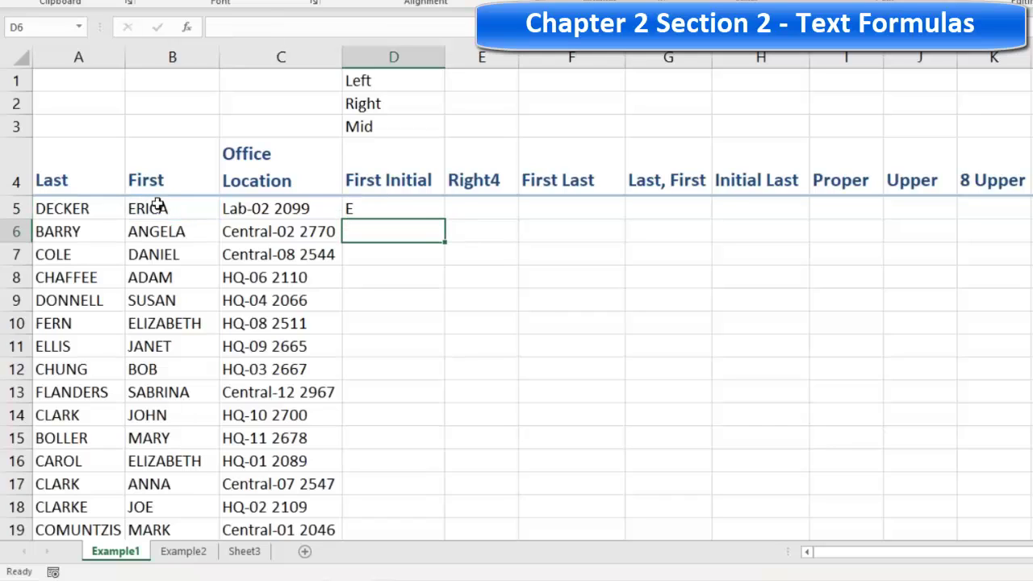
{"action": "left_click", "coordinate": [412, 210]}
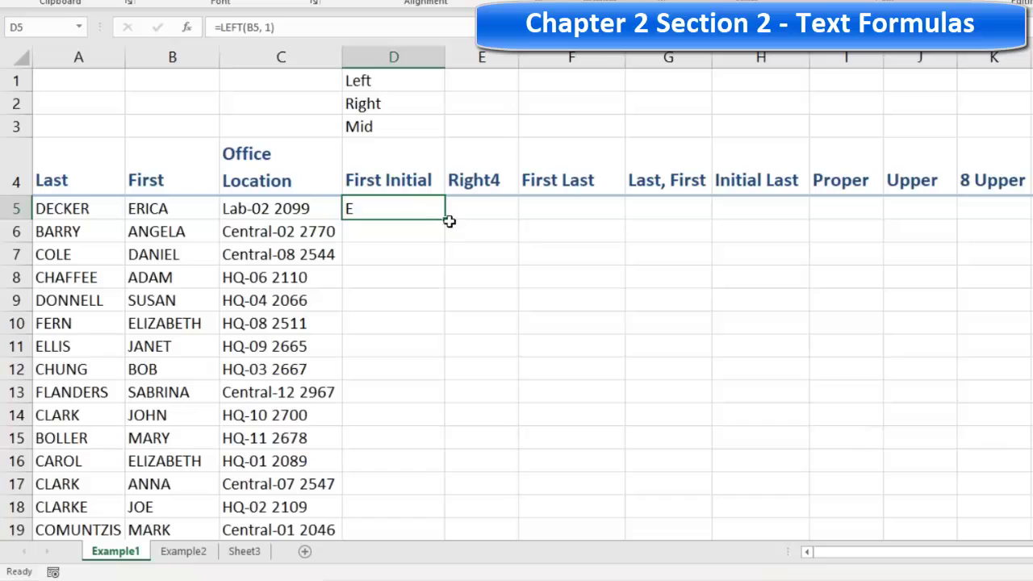
{"action": "double_click", "coordinate": [445, 218]}
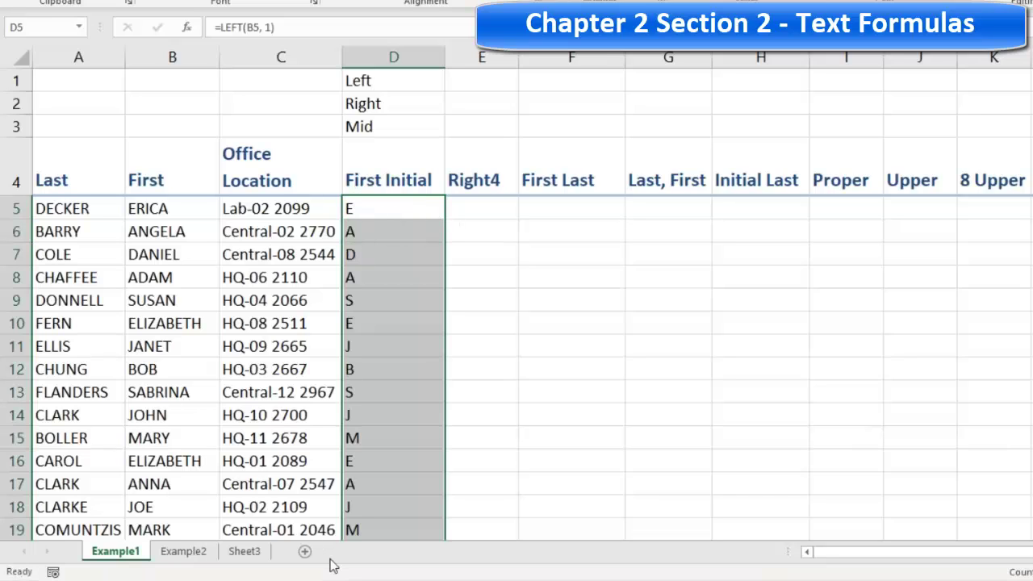
- Widen the Right4 column and step through the Office Location entries in C5:C9 to examine their last four digits
{"action": "left_click", "coordinate": [479, 210]}
{"action": "left_click_drag", "start_coordinate": [518, 57], "coordinate": [554, 58]}
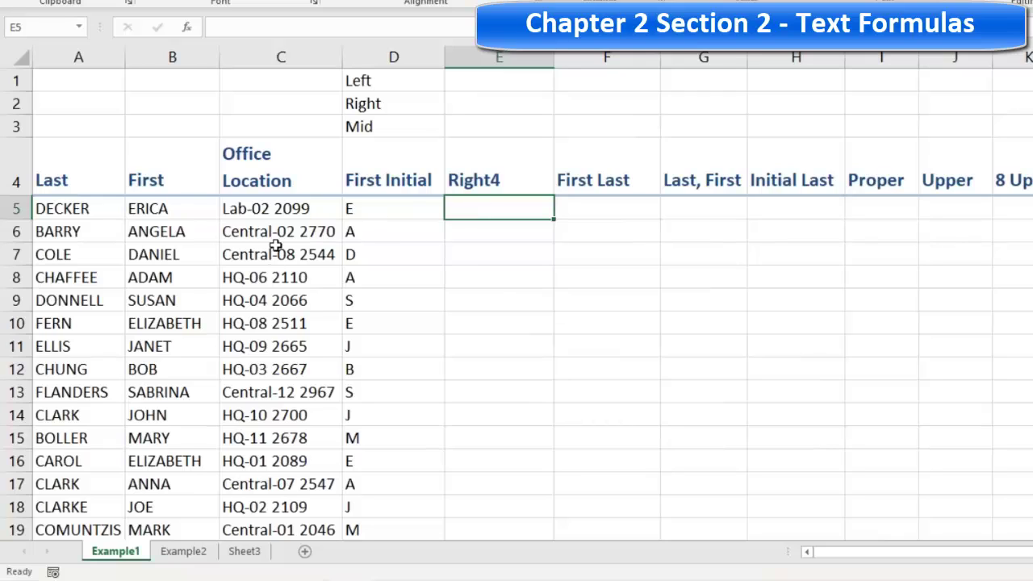
{"action": "left_click", "coordinate": [283, 209]}
{"action": "left_click", "coordinate": [317, 234]}
{"action": "left_click", "coordinate": [313, 255]}
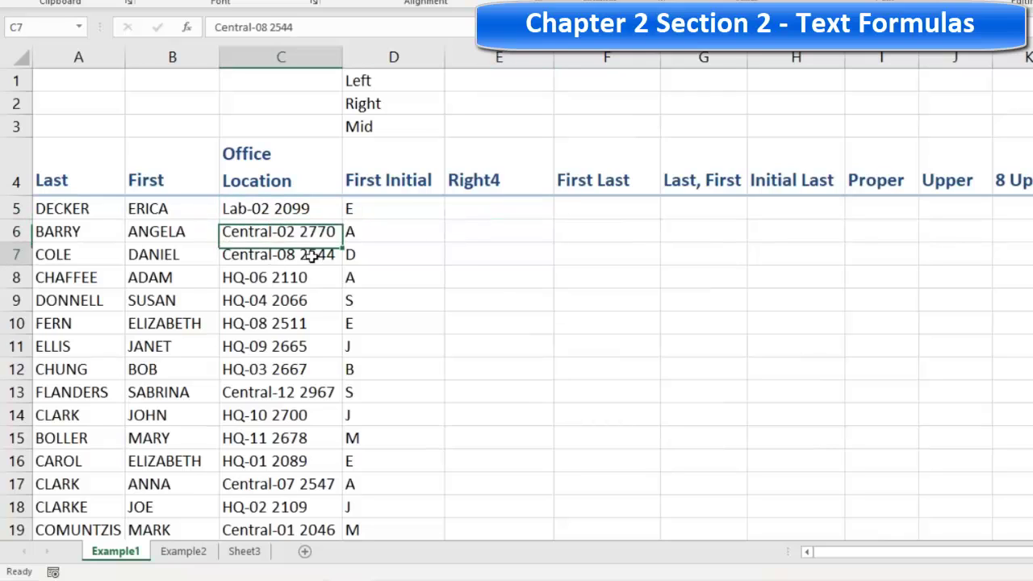
{"action": "left_click", "coordinate": [298, 278]}
{"action": "left_click", "coordinate": [298, 302]}
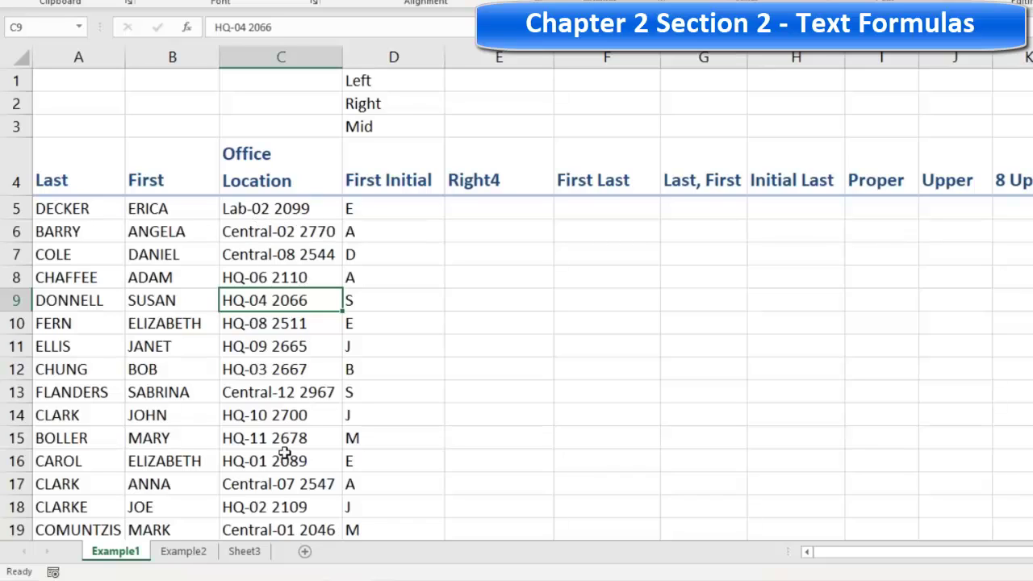
- Enter =RIGHT(C5, 4) in E5 to extract the last four characters of the office location, and fill the formula down the Right4 column
{"action": "left_click", "coordinate": [492, 212]}
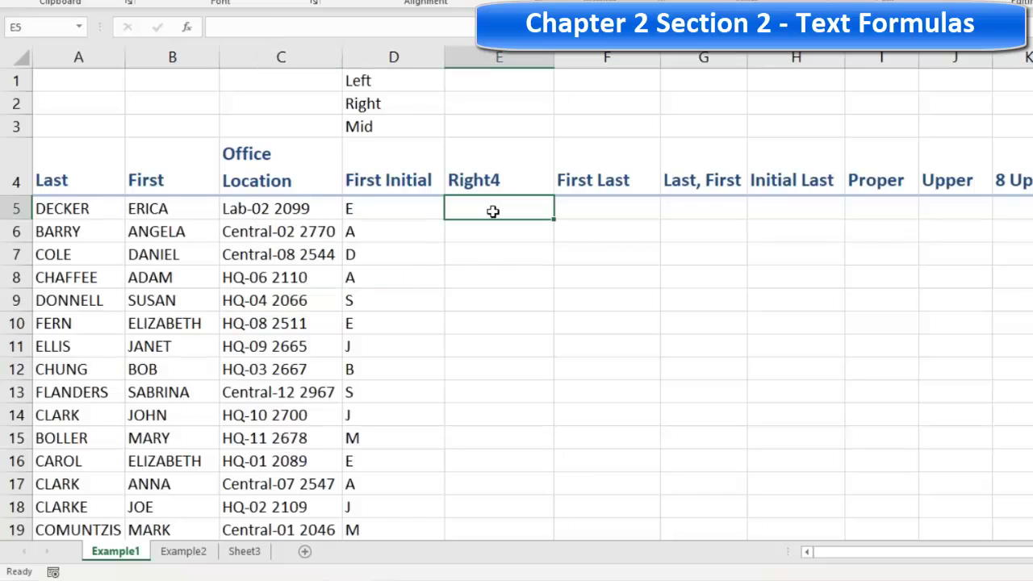
{"action": "type", "text": "="}
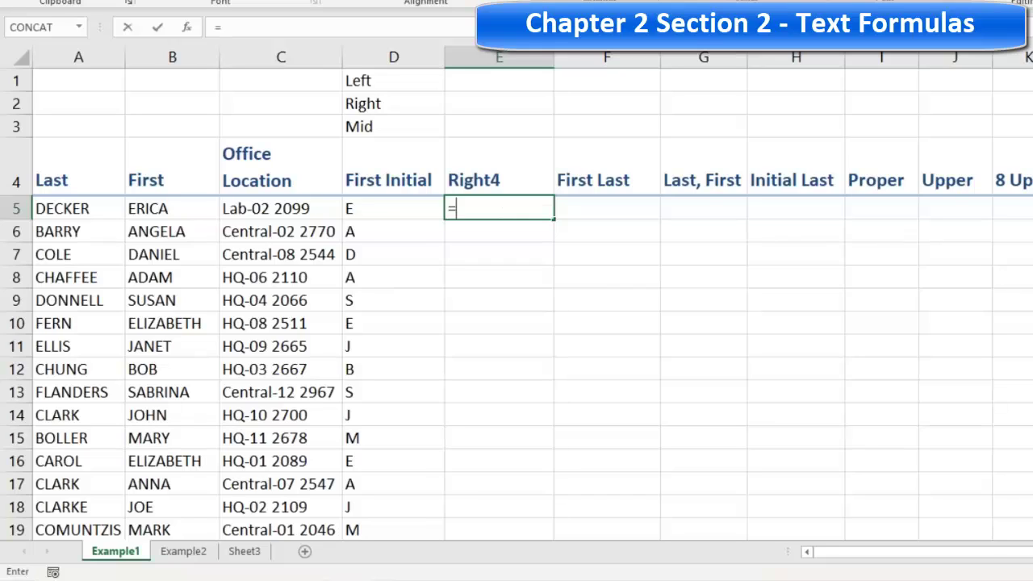
{"action": "type", "text": "Rig"}
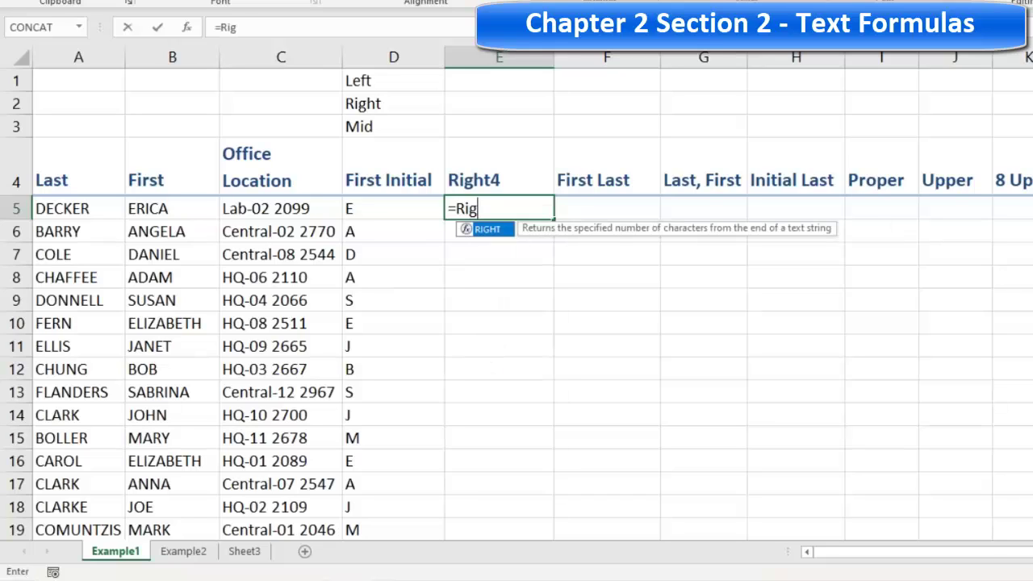
{"action": "type", "text": "ht("}
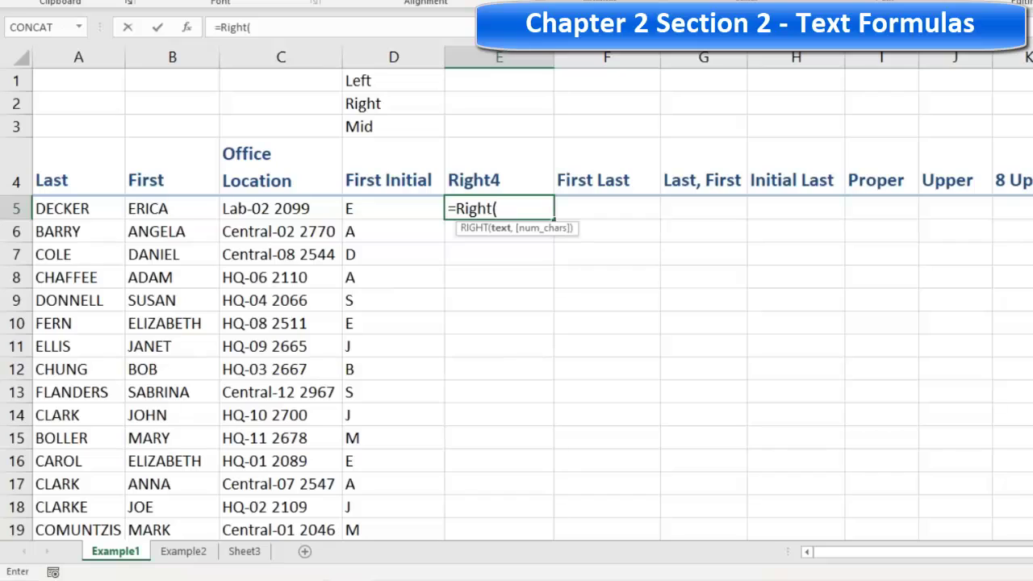
{"action": "left_click", "coordinate": [260, 209]}
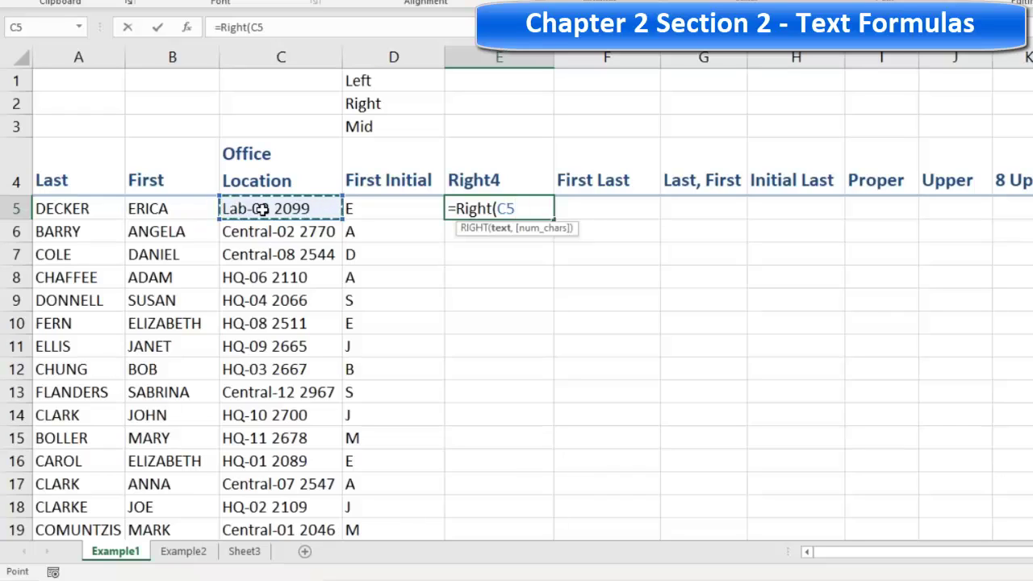
{"action": "type", "text": ","}
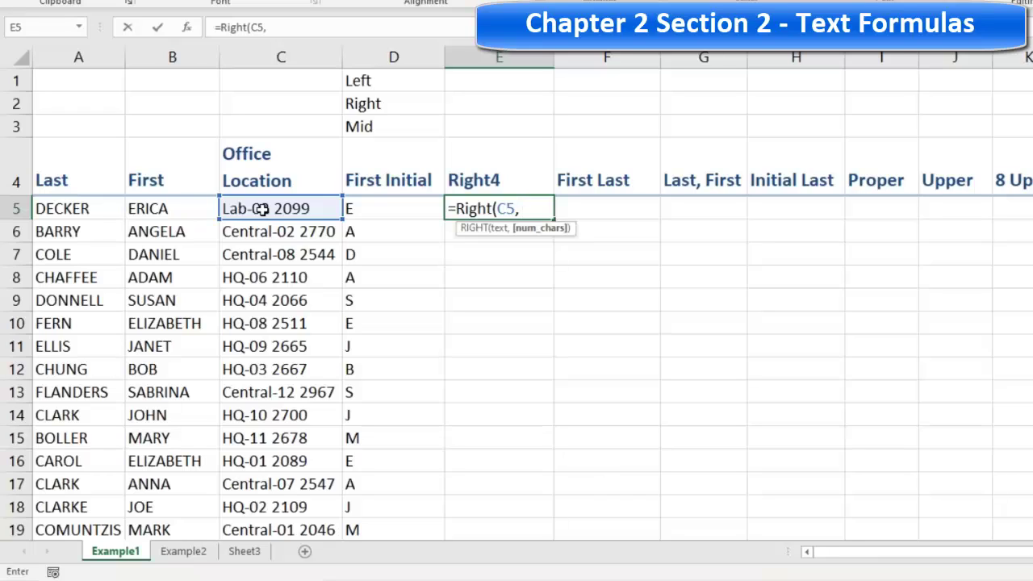
{"action": "type", "text": "4"}
{"action": "key", "text": "Return"}
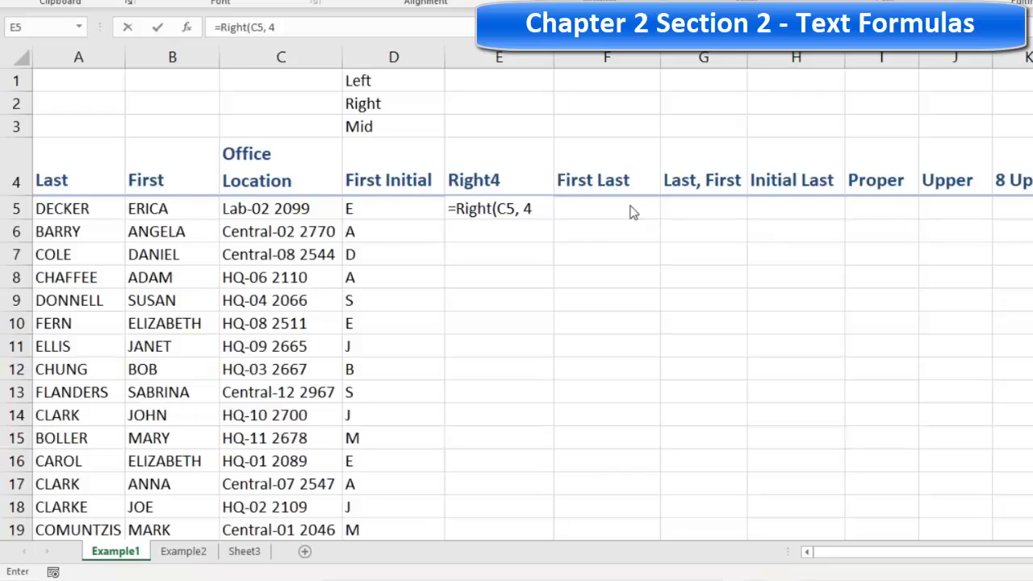
{"action": "key", "text": "Return"}
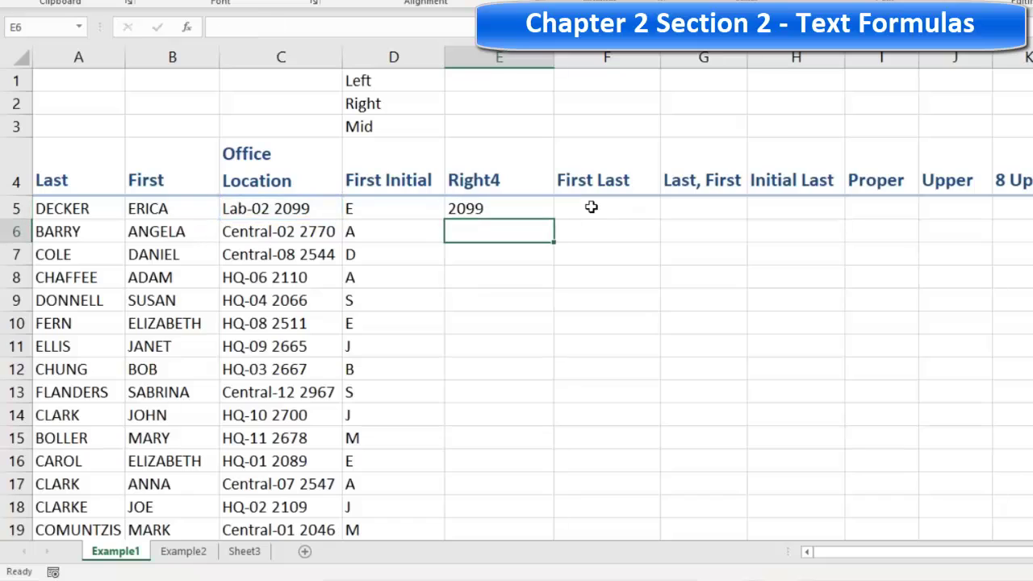
{"action": "left_click", "coordinate": [523, 209]}
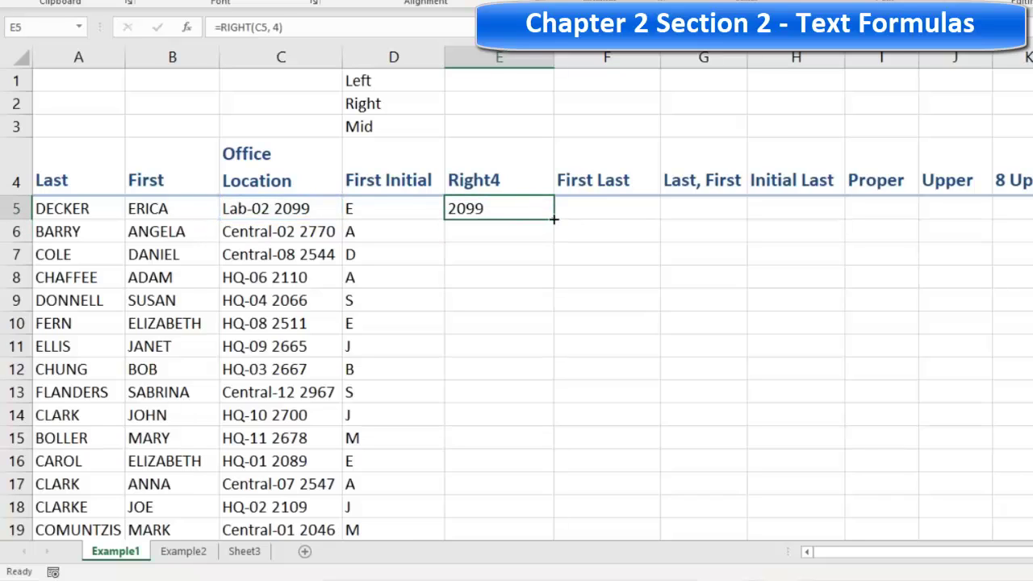
{"action": "double_click", "coordinate": [553, 218]}
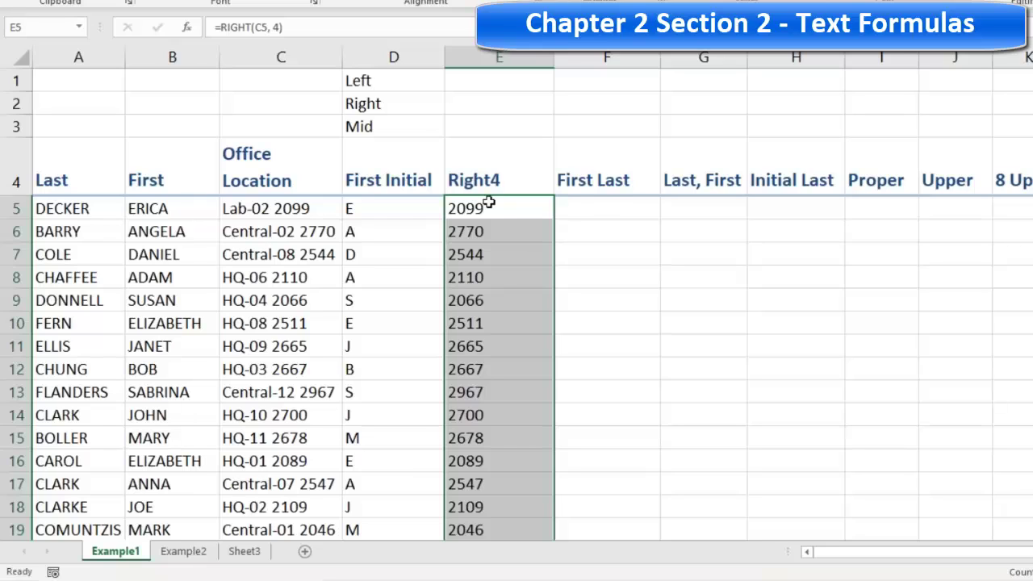
- List the function names Concatenate and Concat in cells F1:F2 above the First Last column
{"action": "left_click", "coordinate": [596, 202]}
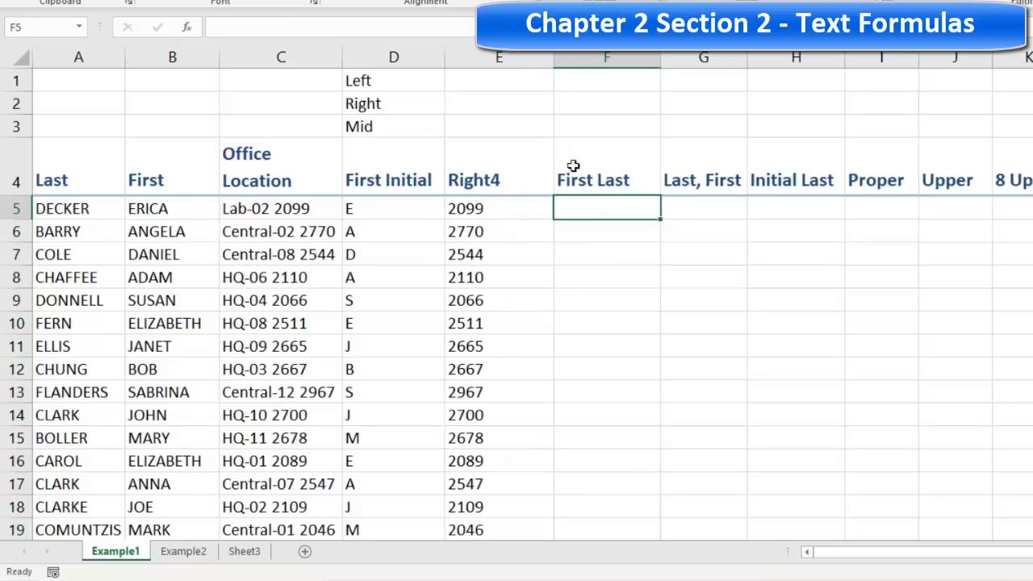
{"action": "left_click", "coordinate": [605, 129]}
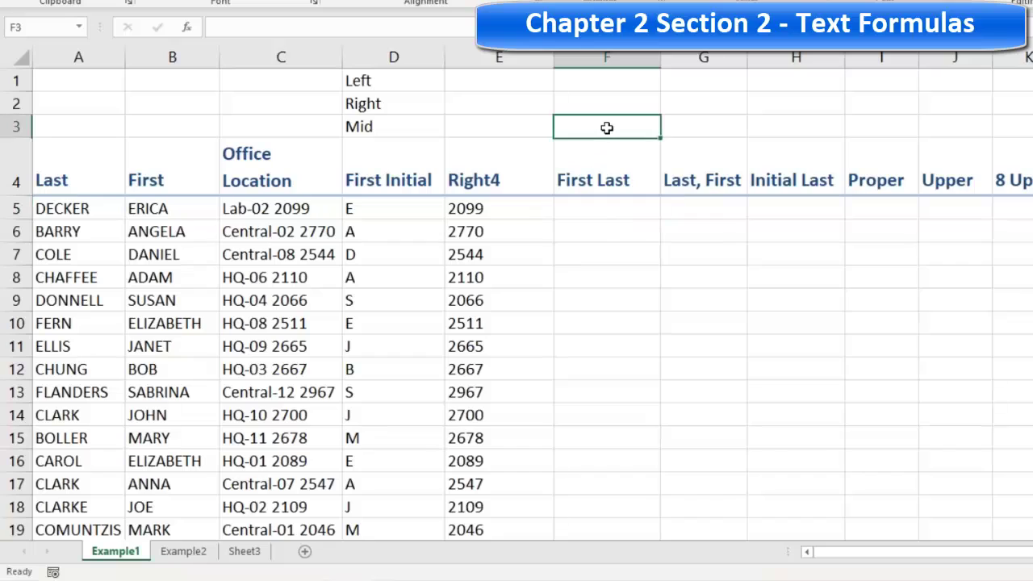
{"action": "left_click", "coordinate": [596, 76]}
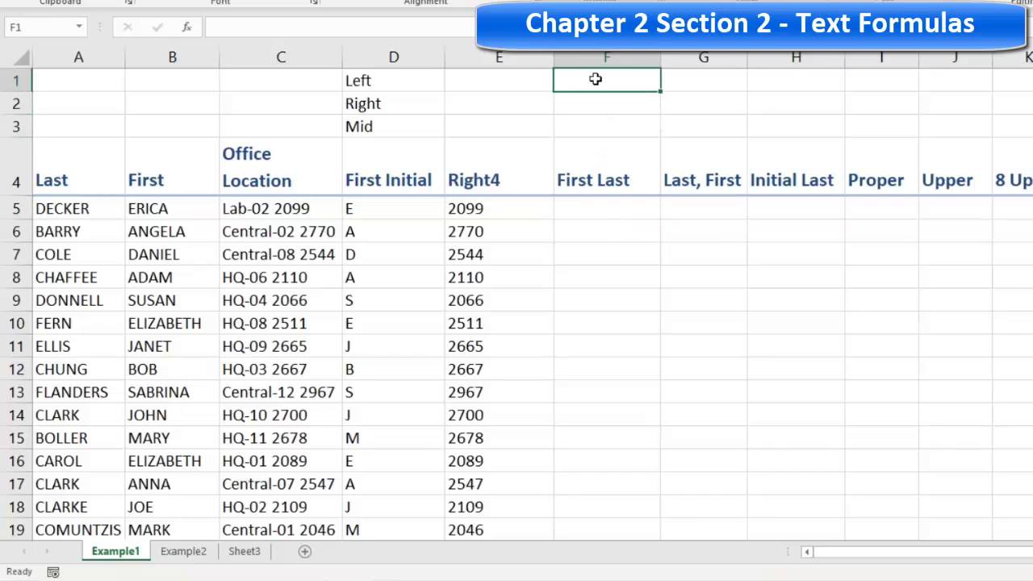
{"action": "type", "text": "Concatenate"}
{"action": "key", "text": "Return"}
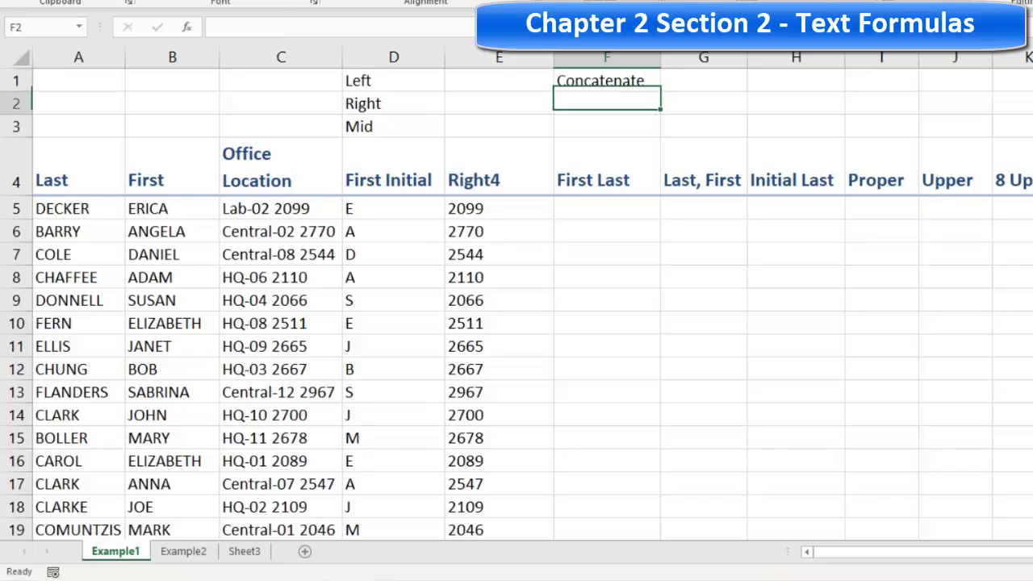
{"action": "type", "text": "Concat"}
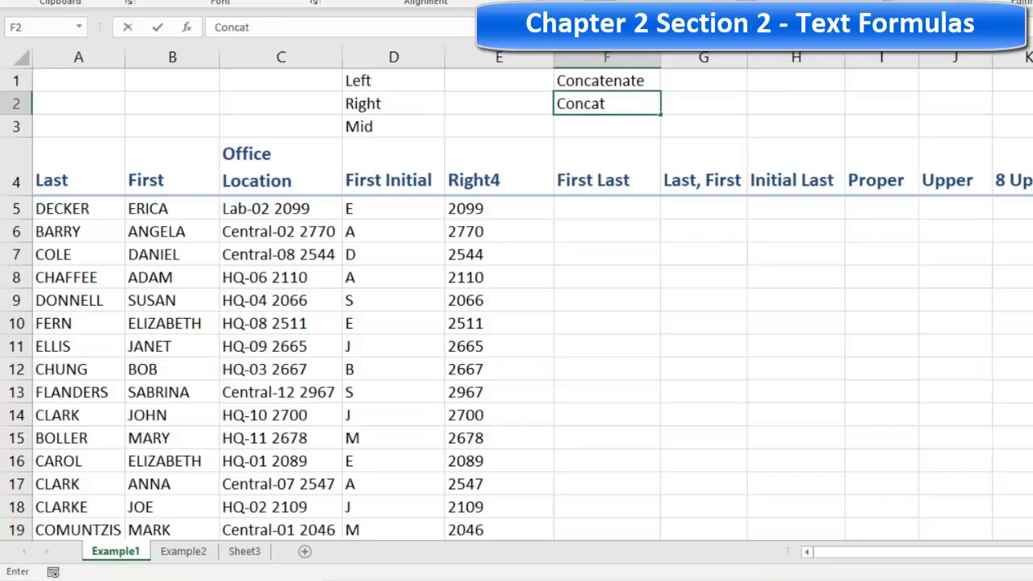
{"action": "key", "text": "Return"}
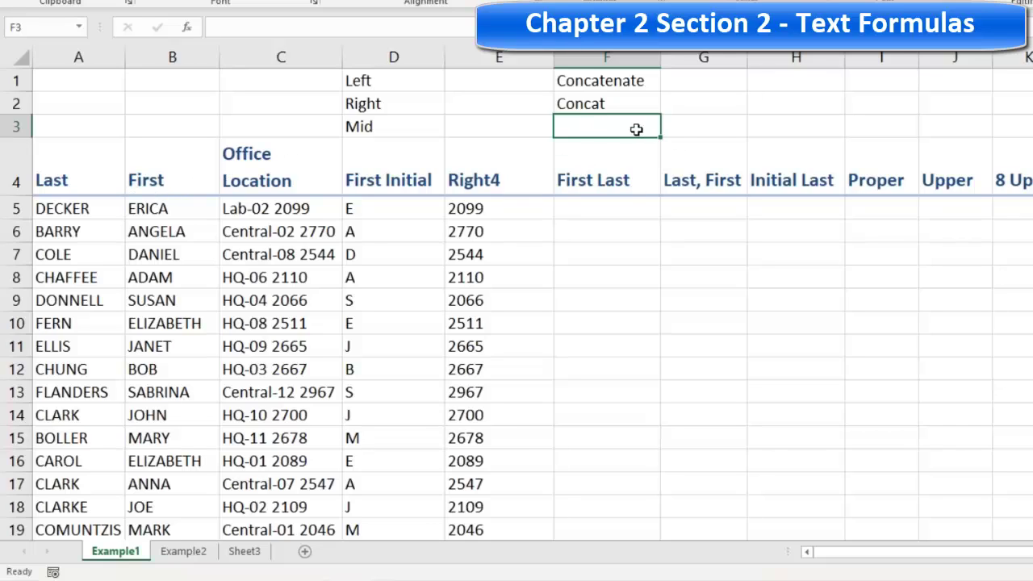
- Enter the row 5 employee's full name in F3 as a sample of the joined result, and check its source cells A5 and B5
{"action": "type", "text": "Erica"}
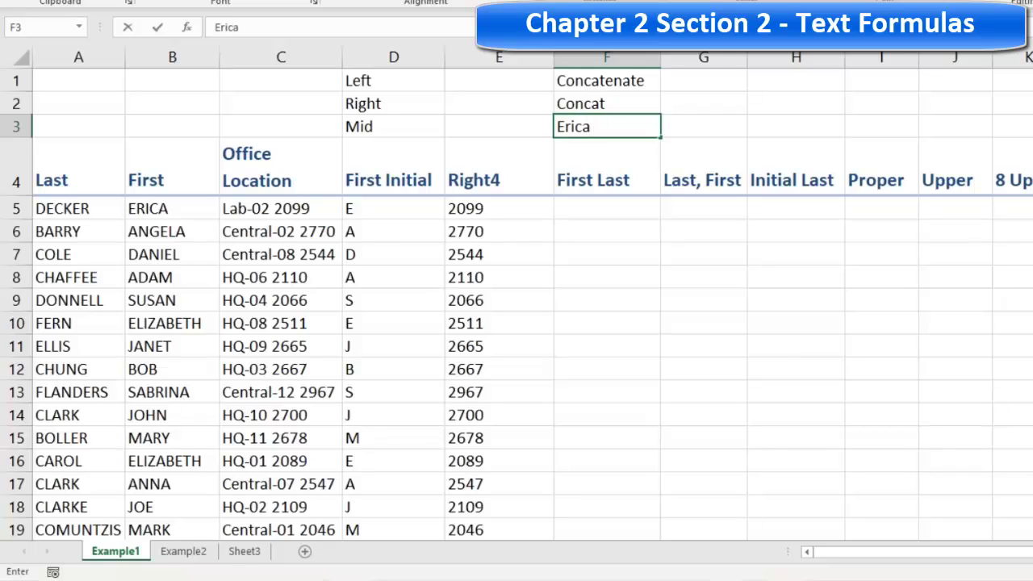
{"action": "type", "text": " Decker"}
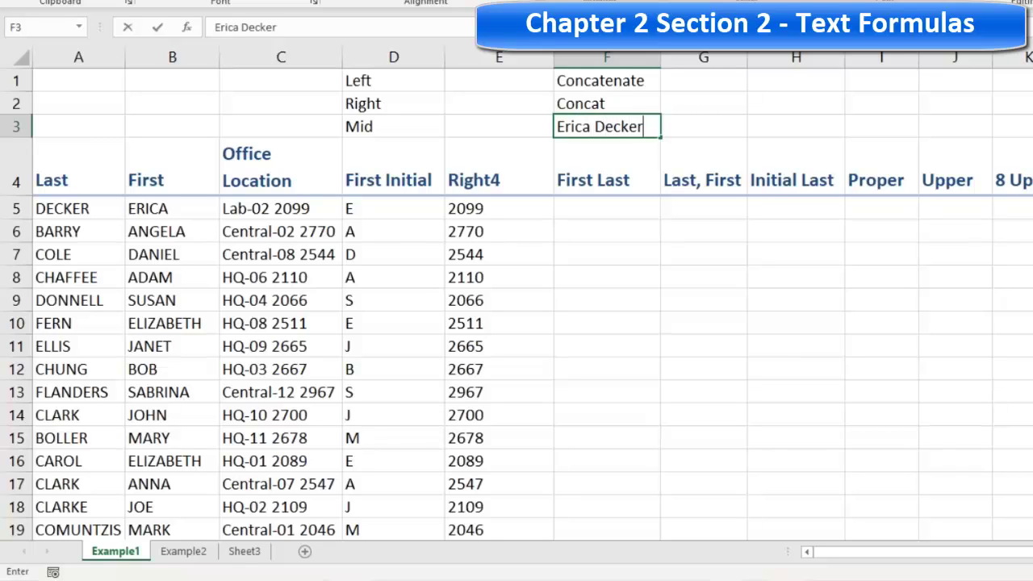
{"action": "left_click", "coordinate": [70, 203]}
{"action": "left_click", "coordinate": [150, 203]}
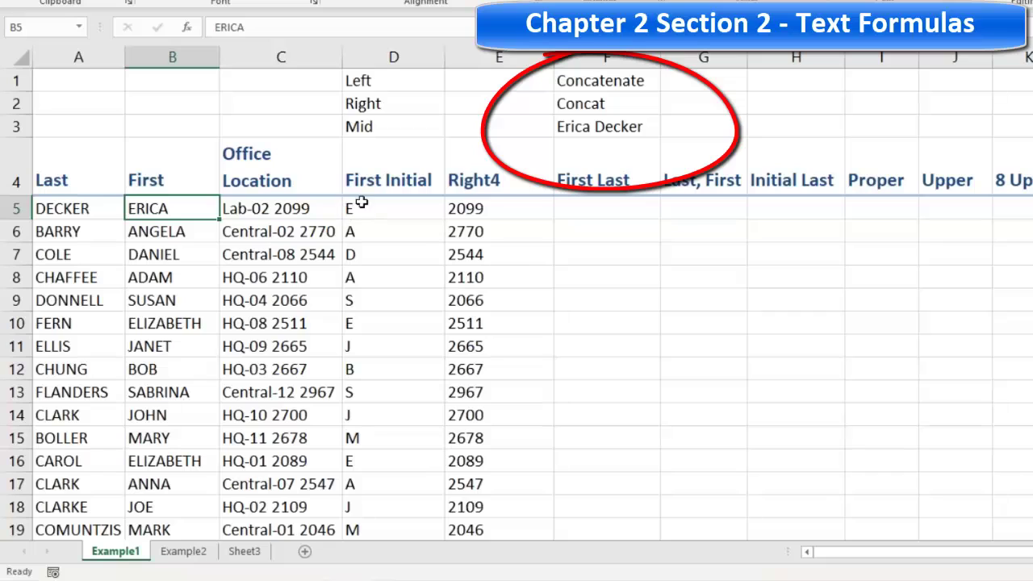
{"action": "left_click_drag", "start_coordinate": [363, 79], "coordinate": [458, 239]}
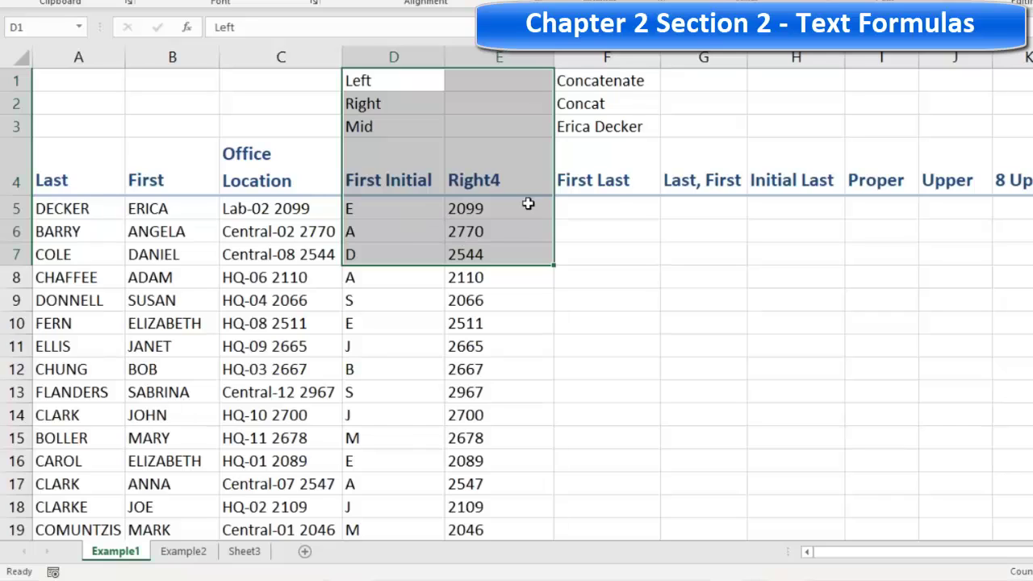
{"action": "left_click", "coordinate": [488, 207]}
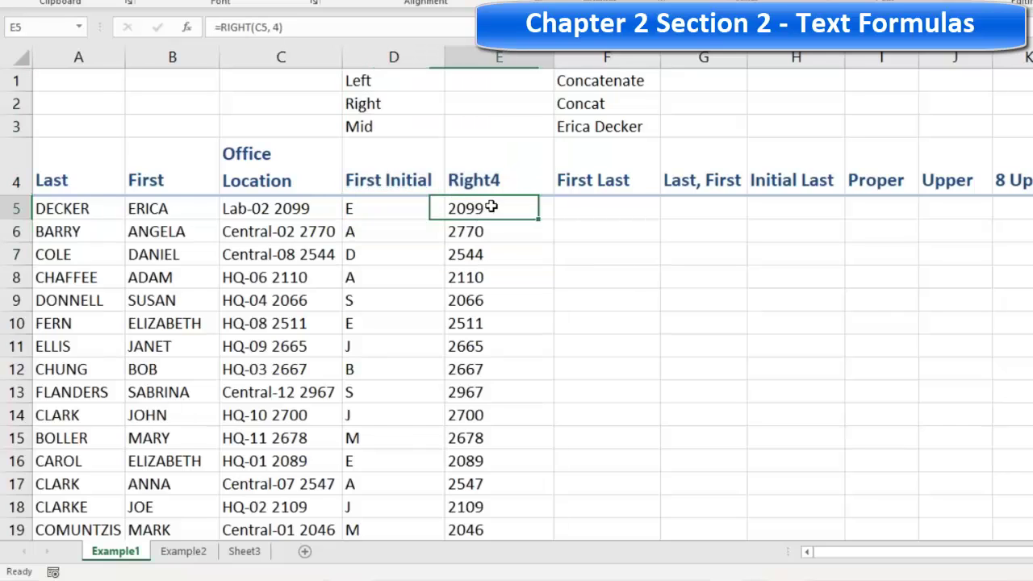
- Insert the CONCAT function from the Text category in F5, and move its arguments dialog clear of the name columns
{"action": "left_click", "coordinate": [615, 203]}
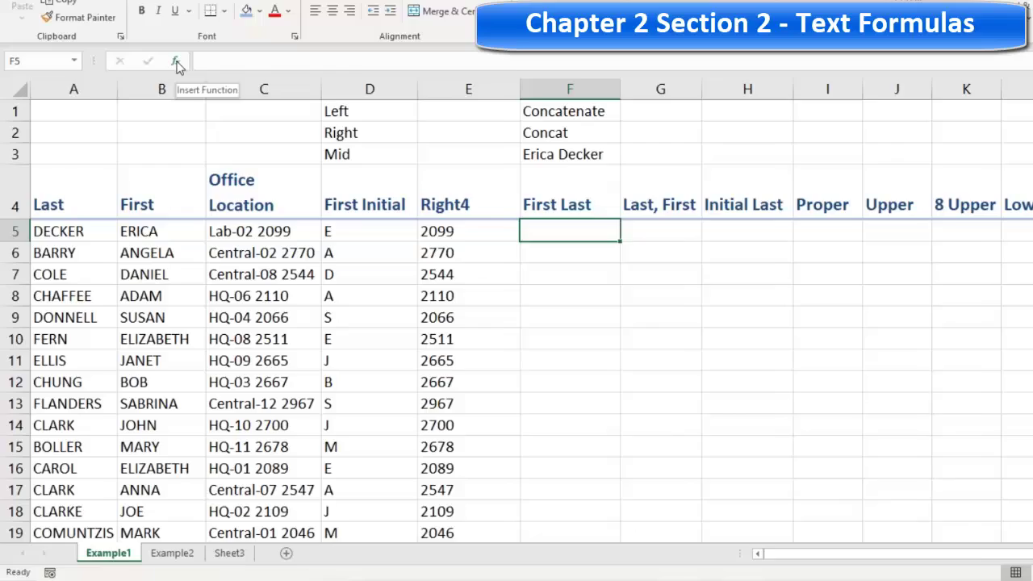
{"action": "left_click", "coordinate": [188, 28]}
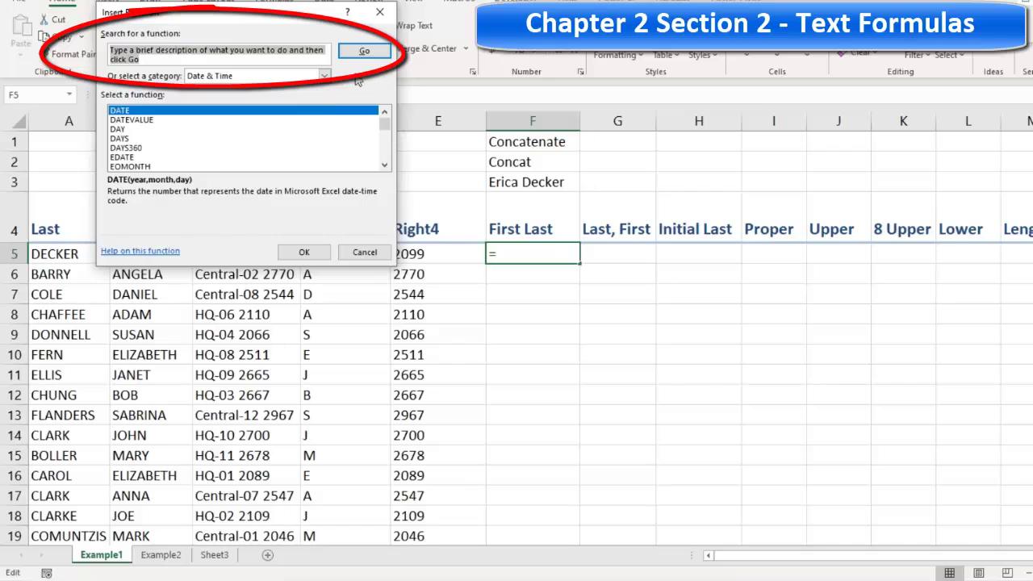
{"action": "left_click", "coordinate": [323, 76]}
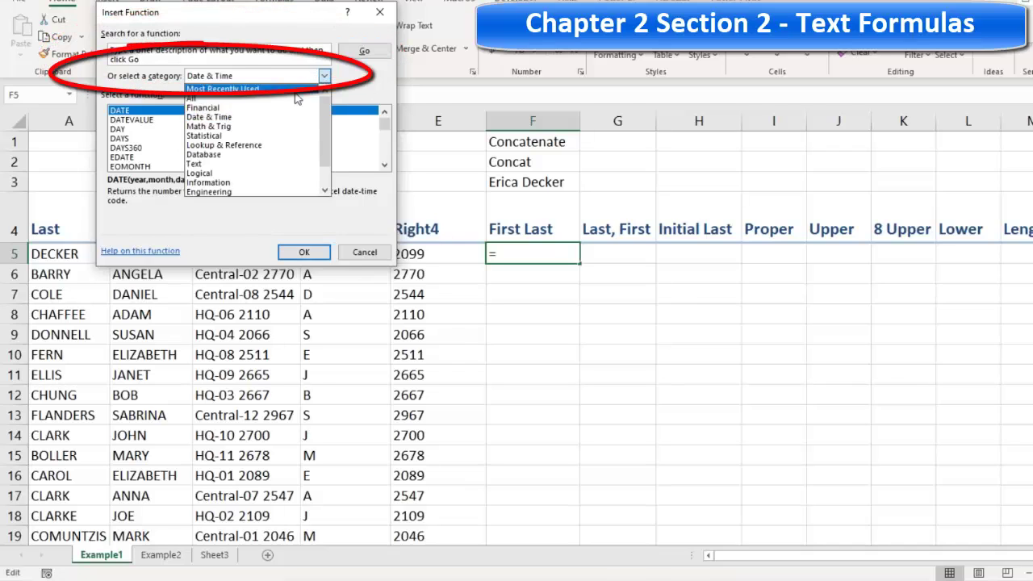
{"action": "left_click", "coordinate": [227, 165]}
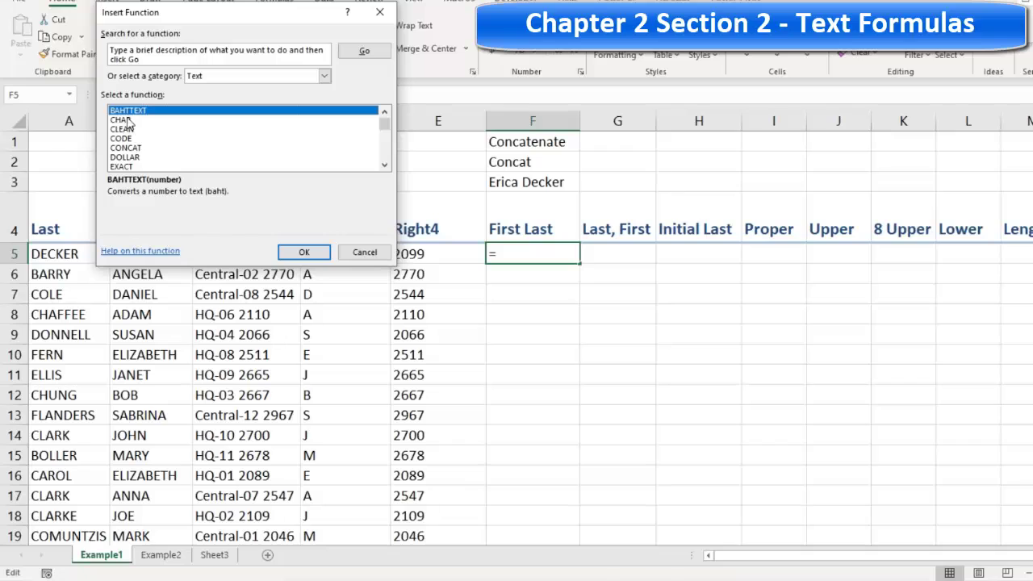
{"action": "left_click", "coordinate": [139, 149]}
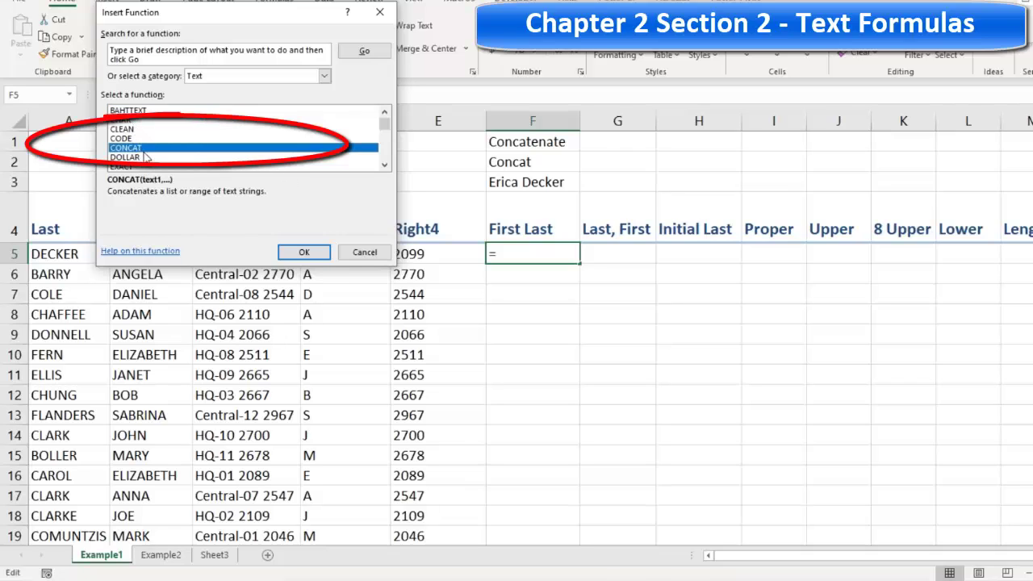
{"action": "left_click", "coordinate": [304, 253]}
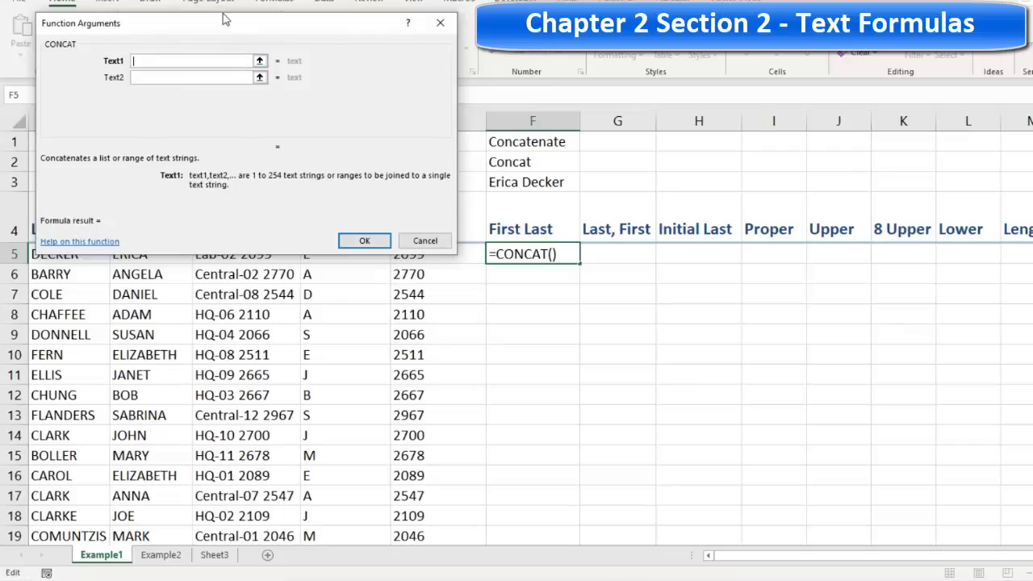
{"action": "left_click_drag", "start_coordinate": [225, 18], "coordinate": [668, 288]}
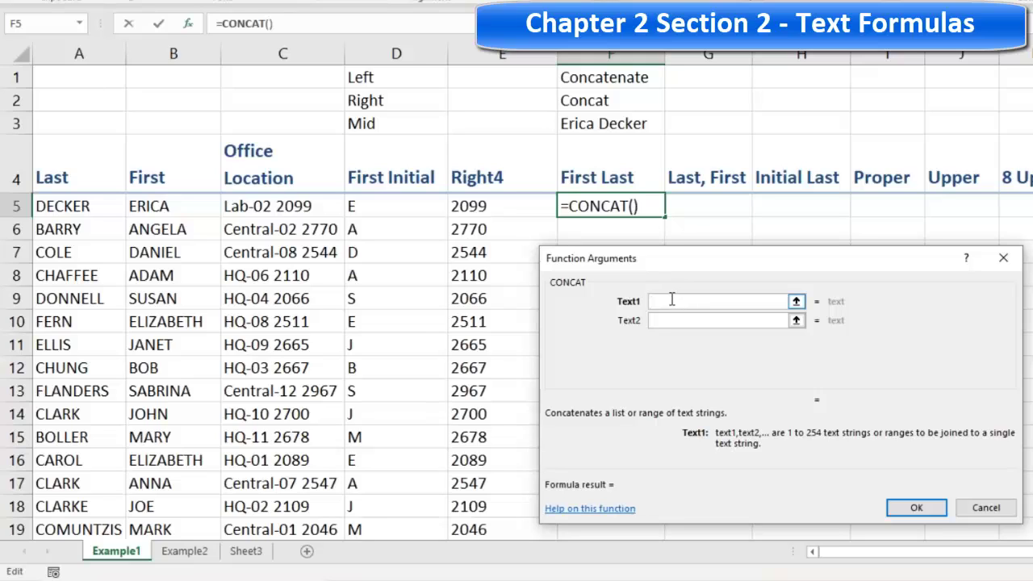
- Complete F5 as =CONCAT(B5," ",A5), and fill the formula down the First Last column, widening it to fit the full names
{"action": "left_click", "coordinate": [164, 206]}
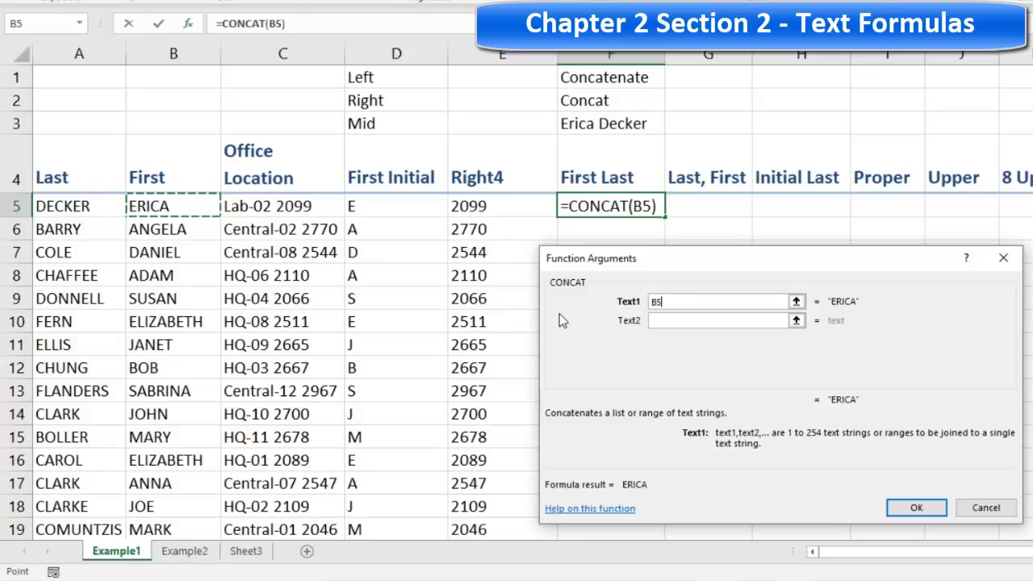
{"action": "left_click", "coordinate": [670, 320]}
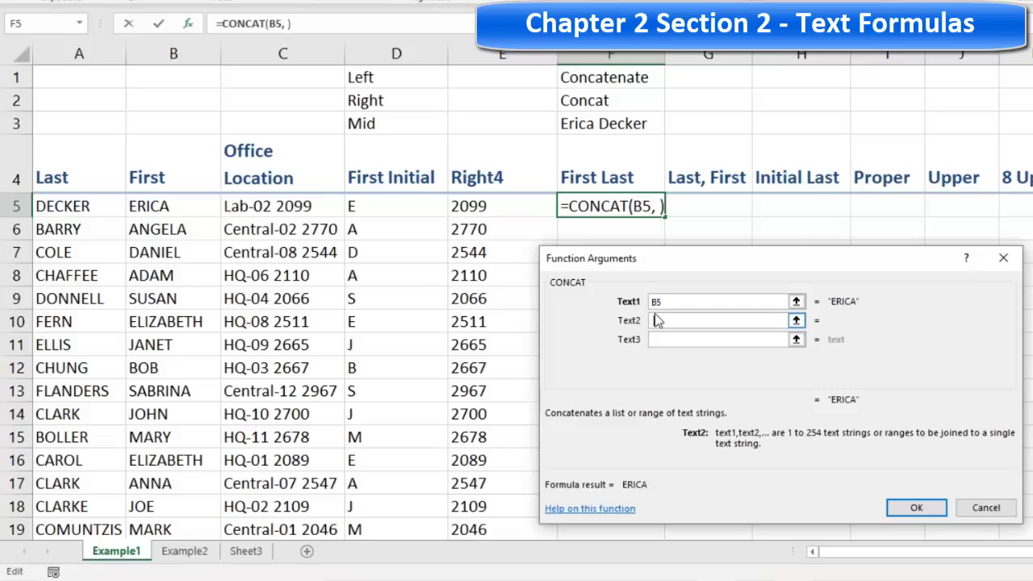
{"action": "left_click", "coordinate": [662, 339]}
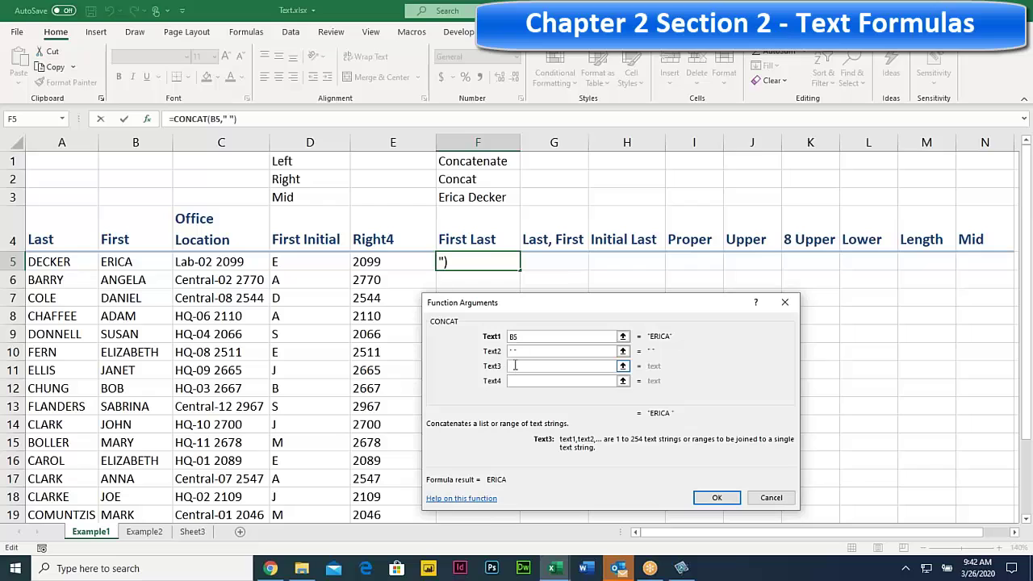
{"action": "left_click", "coordinate": [53, 262]}
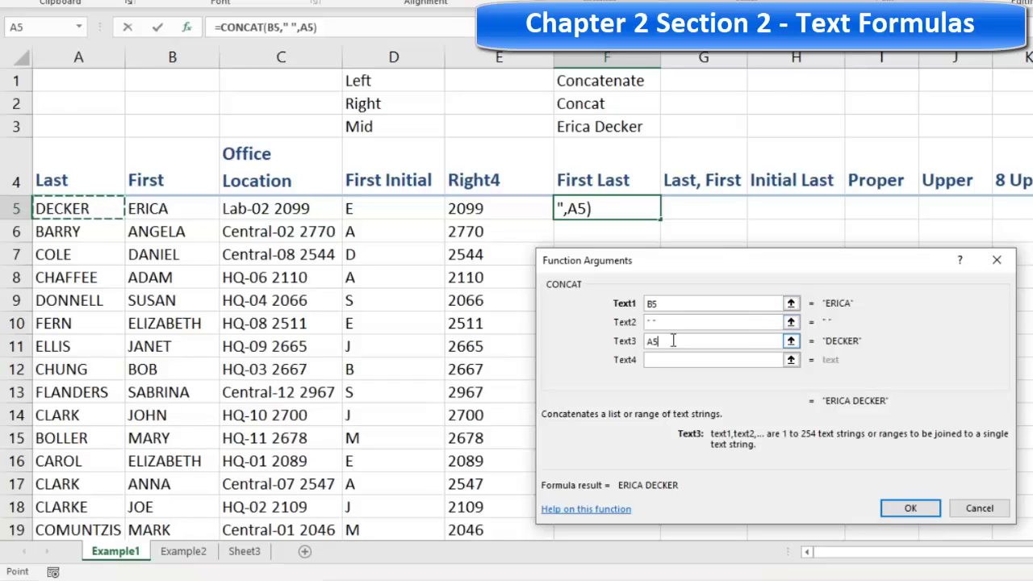
{"action": "left_click", "coordinate": [912, 508]}
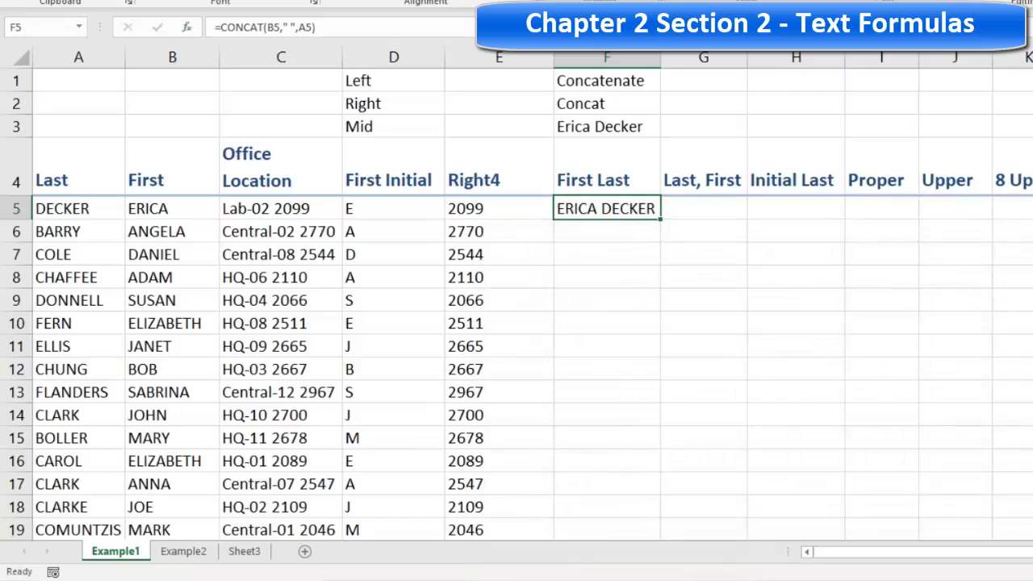
{"action": "double_click", "coordinate": [661, 220]}
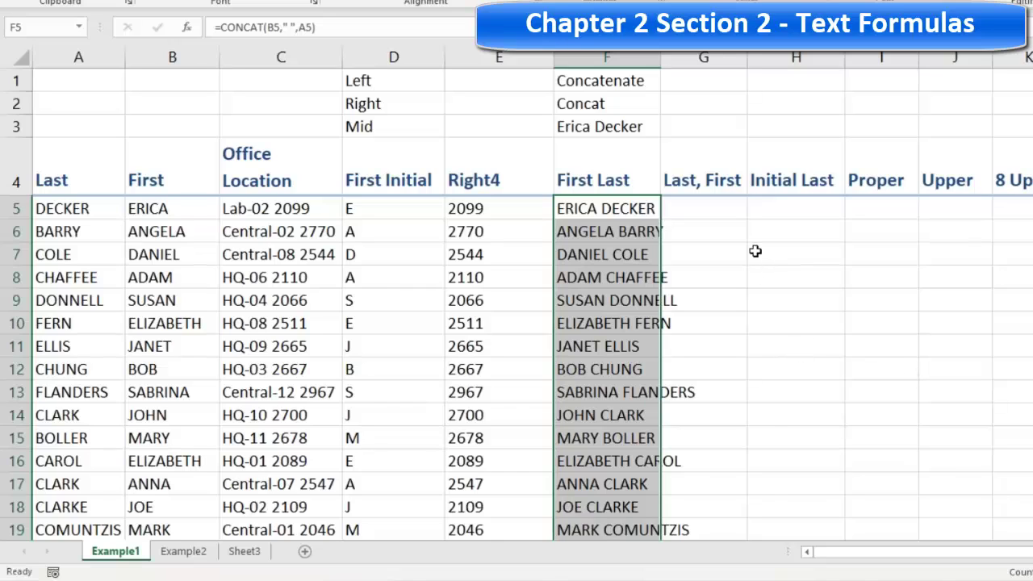
{"action": "left_click_drag", "start_coordinate": [665, 57], "coordinate": [703, 58]}
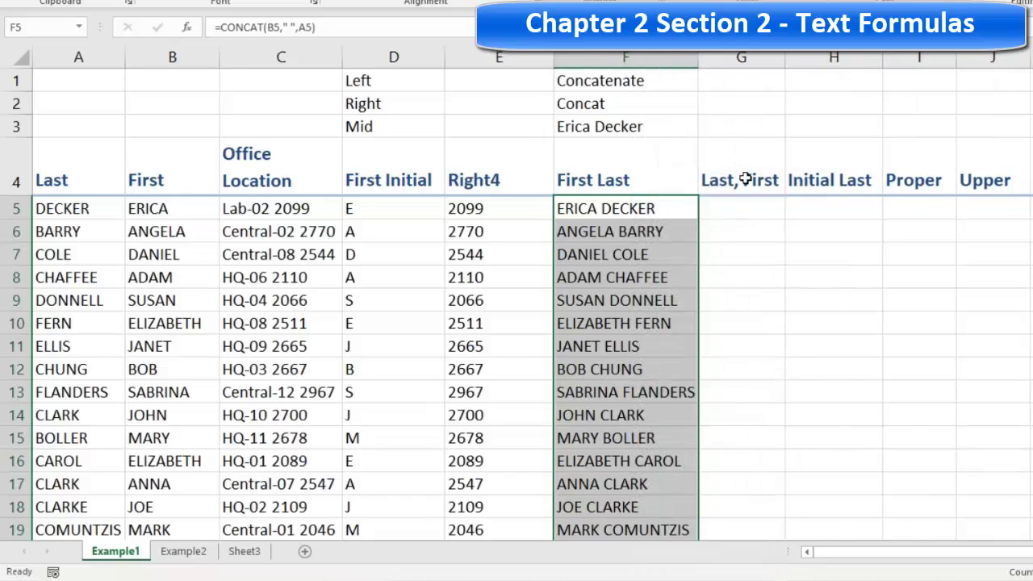
- Review the CONCAT formula in F5 and the cells it references, leaving it as it is
{"action": "left_click", "coordinate": [742, 175]}
{"action": "left_click", "coordinate": [724, 129]}
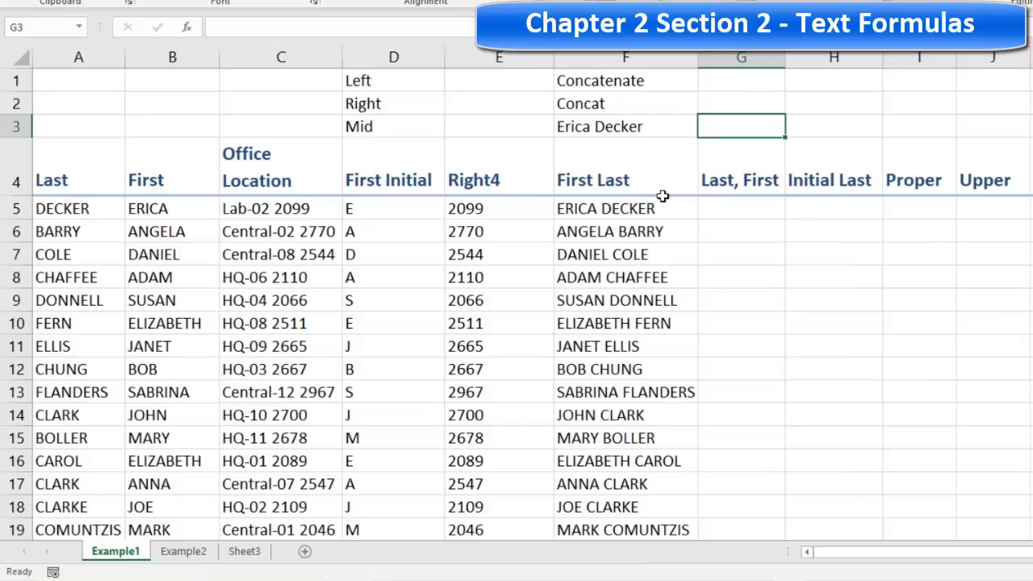
{"action": "double_click", "coordinate": [611, 210]}
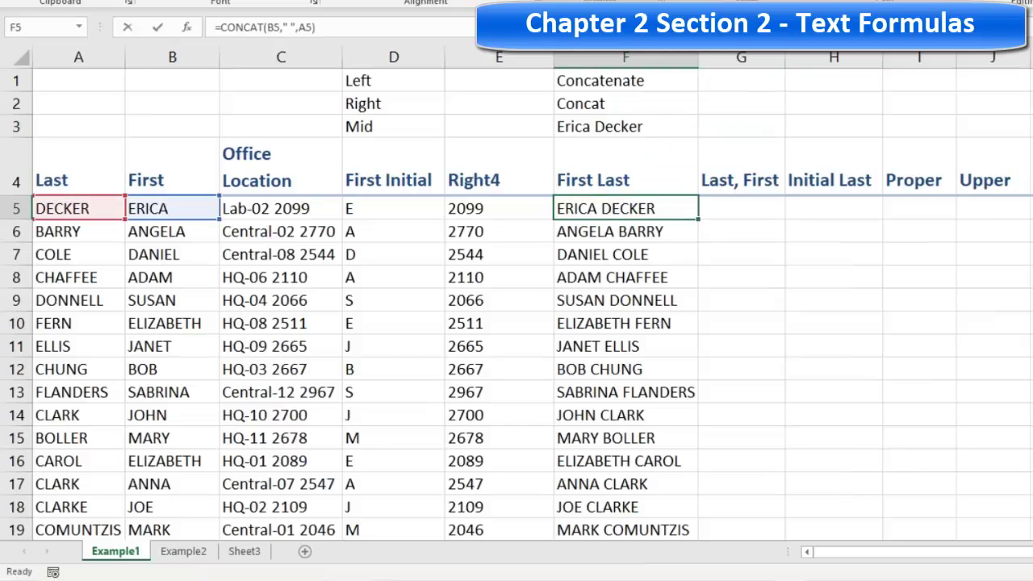
{"action": "left_click", "coordinate": [707, 212]}
{"action": "key", "text": "Return"}
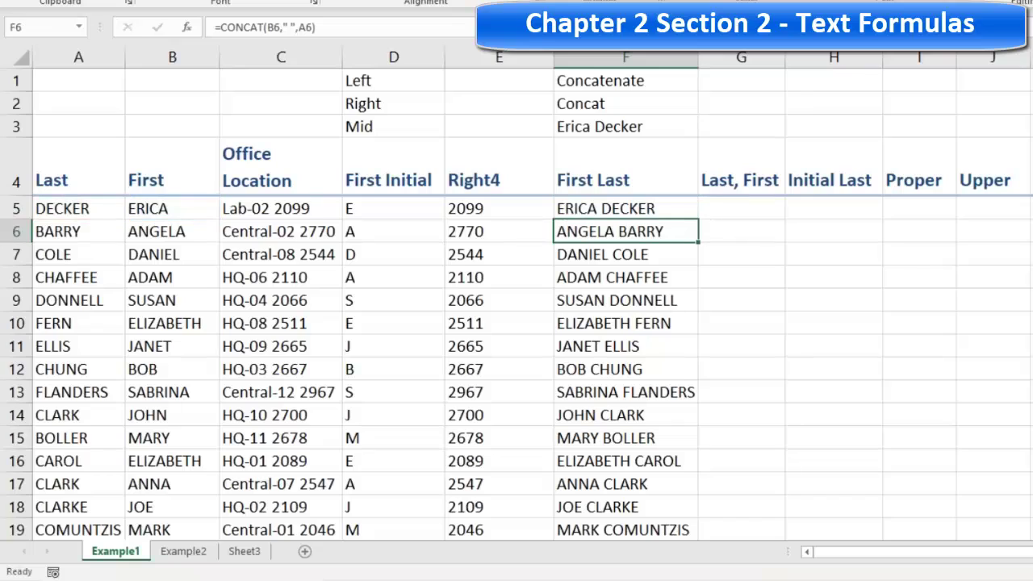
- Enter the note "& (Shift 7)" in G1 above the Last, First column
{"action": "left_click", "coordinate": [741, 79]}
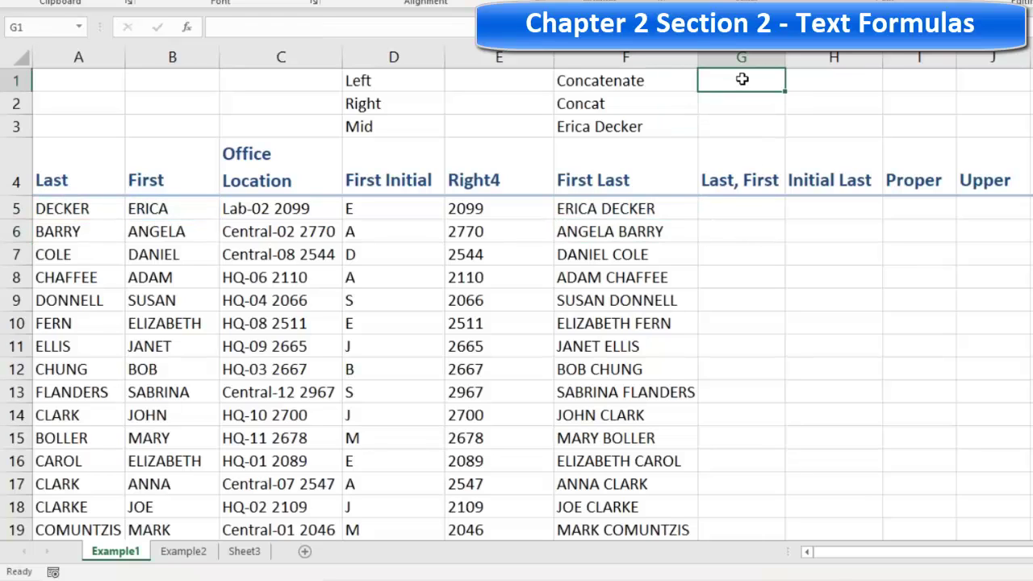
{"action": "type", "text": "& (Shift "}
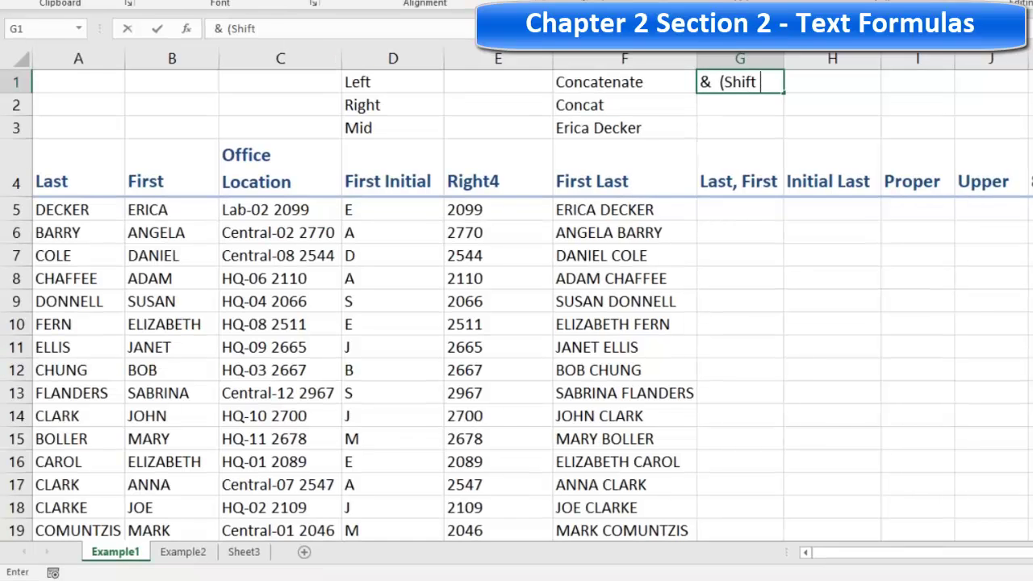
{"action": "type", "text": "7)"}
{"action": "key", "text": "Return"}
{"action": "left_click", "coordinate": [709, 82]}
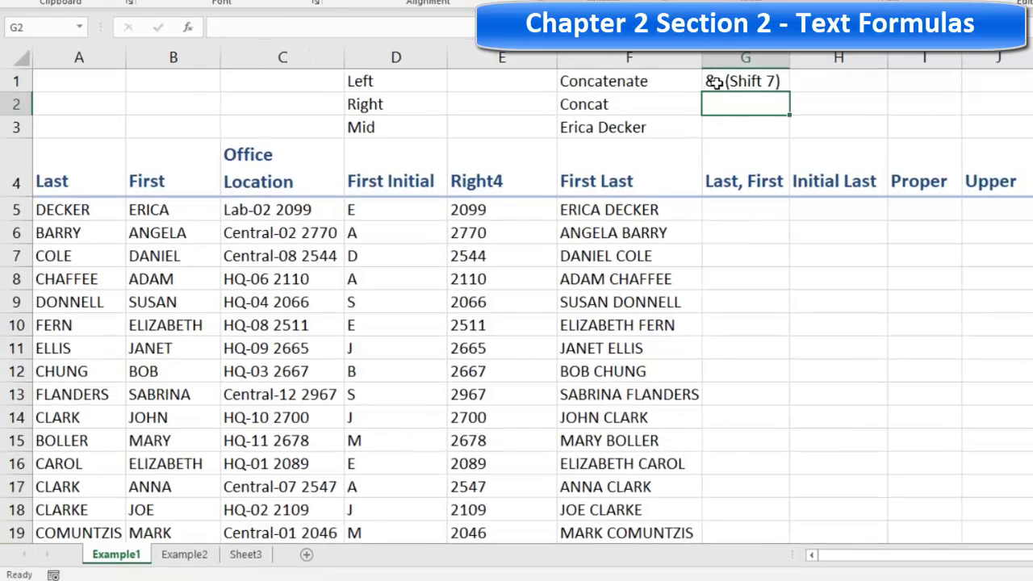
- Enter the row 5 employee's last name, a comma and the first name in G3 as a sample result
{"action": "left_click", "coordinate": [732, 126]}
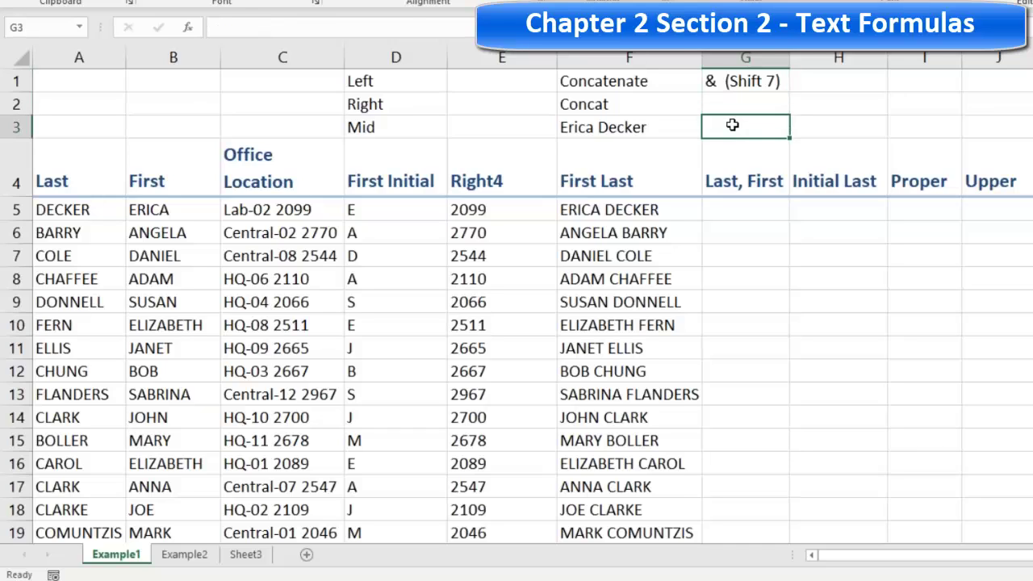
{"action": "type", "text": "Decker"}
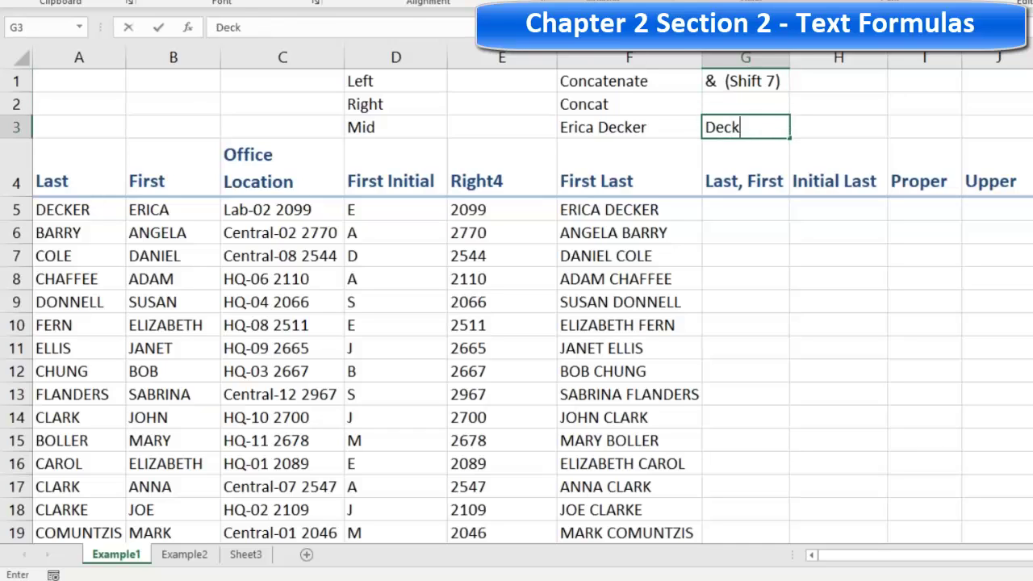
{"action": "type", "text": ", Erica"}
{"action": "key", "text": "ctrl+Return"}
- Join the last and first names in G5 with the ampersand formula =A5&", "&B5
{"action": "left_click", "coordinate": [751, 204]}
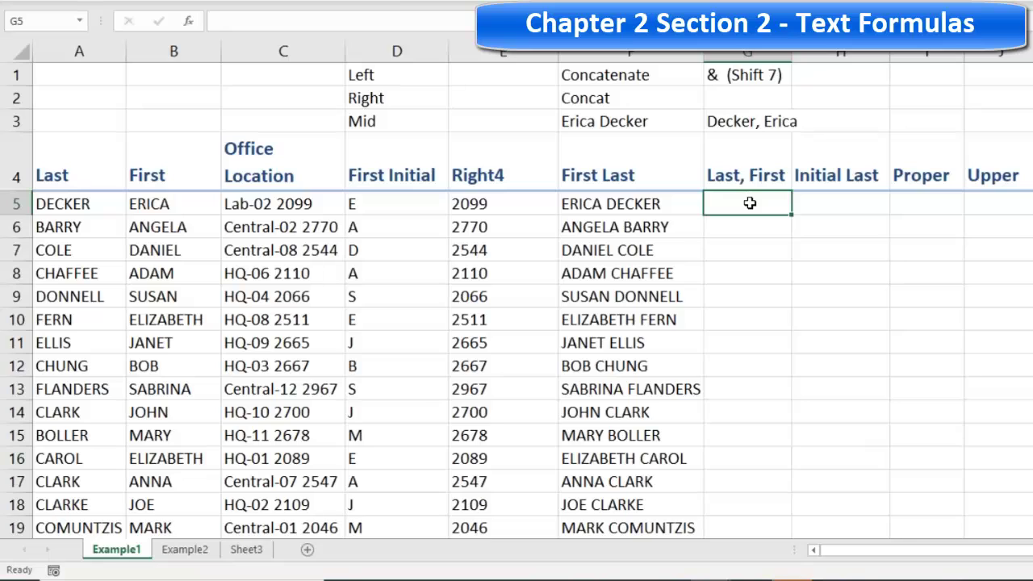
{"action": "type", "text": "="}
{"action": "left_click", "coordinate": [74, 203]}
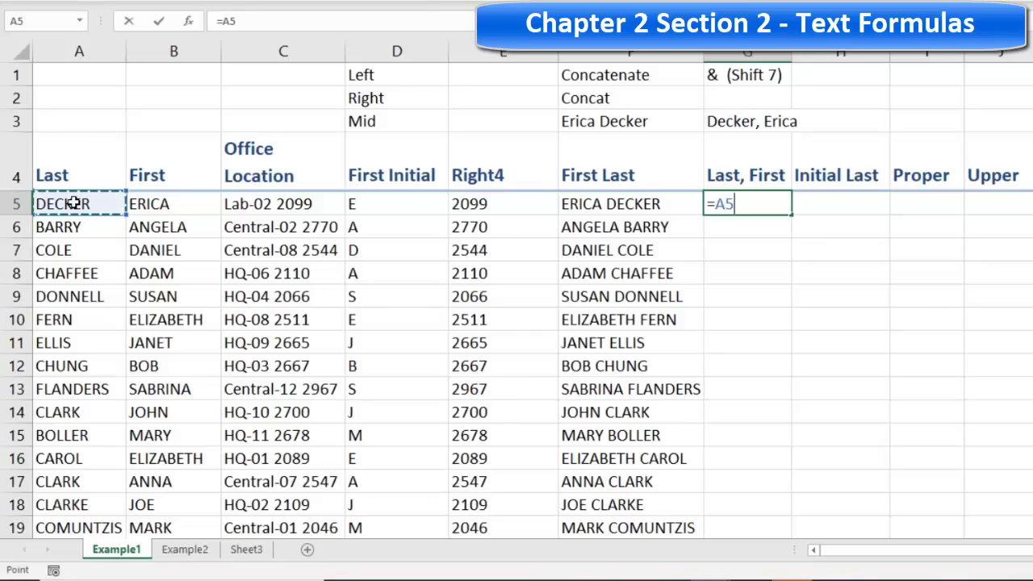
{"action": "type", "text": "&"}
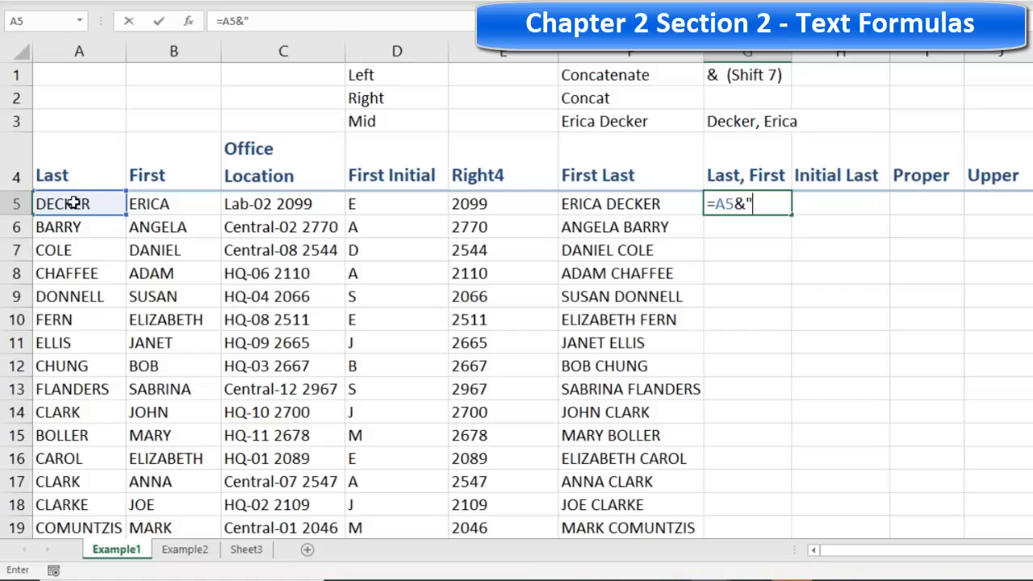
{"action": "type", "text": ","}
{"action": "left_click_drag", "start_coordinate": [745, 202], "coordinate": [774, 206]}
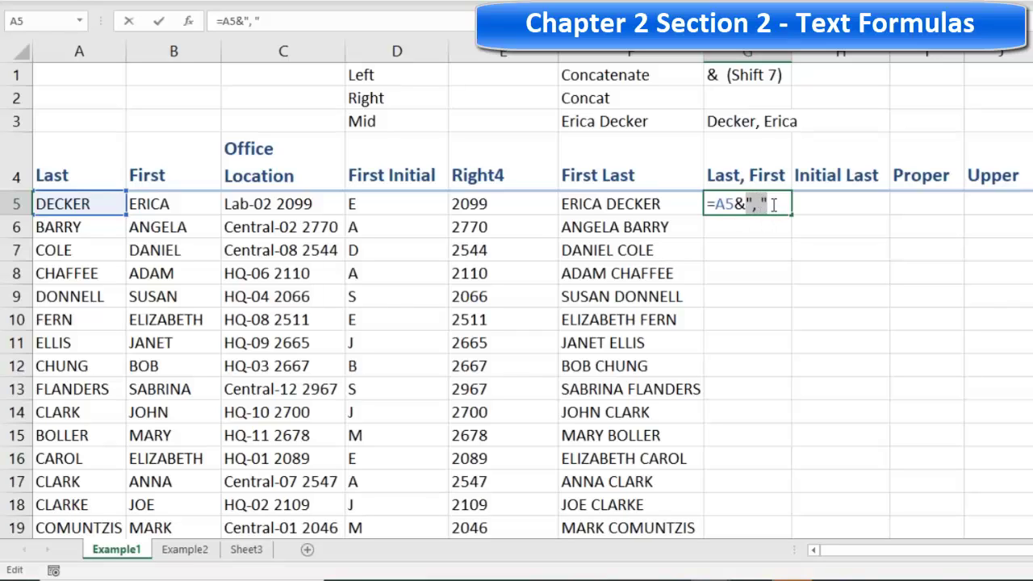
{"action": "left_click", "coordinate": [764, 203]}
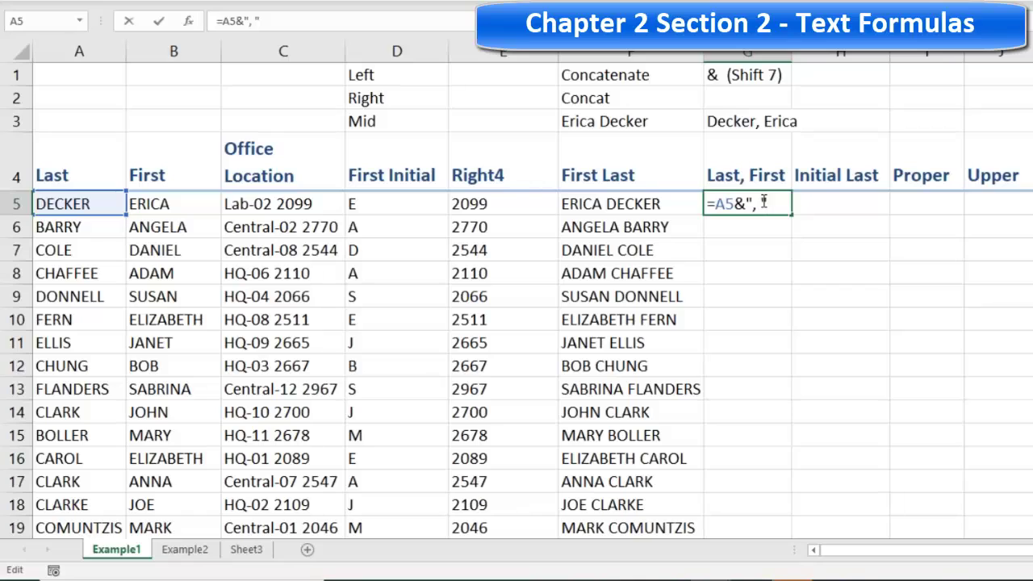
{"action": "type", "text": "&"}
{"action": "left_click", "coordinate": [161, 205]}
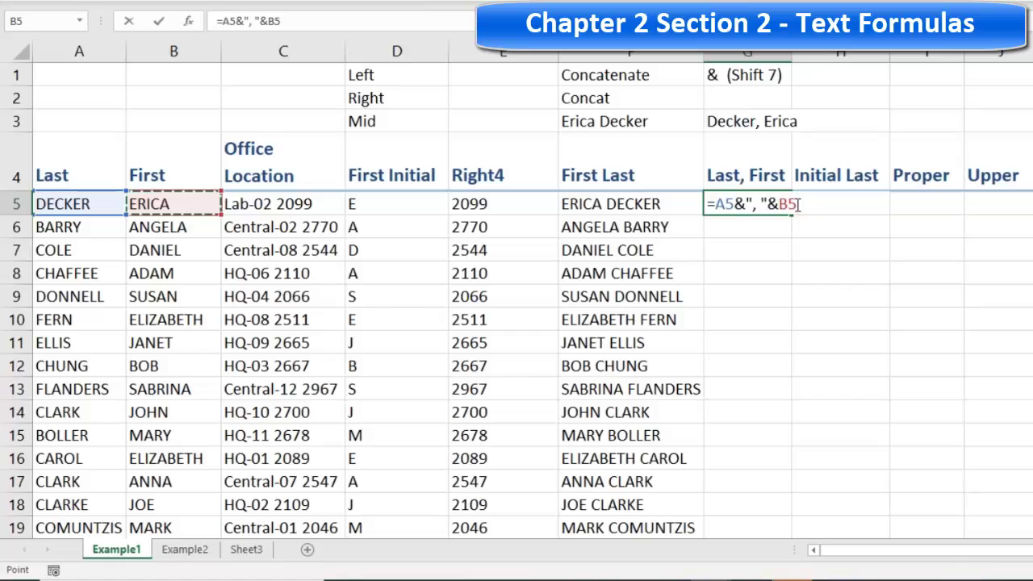
{"action": "key", "text": "F2"}
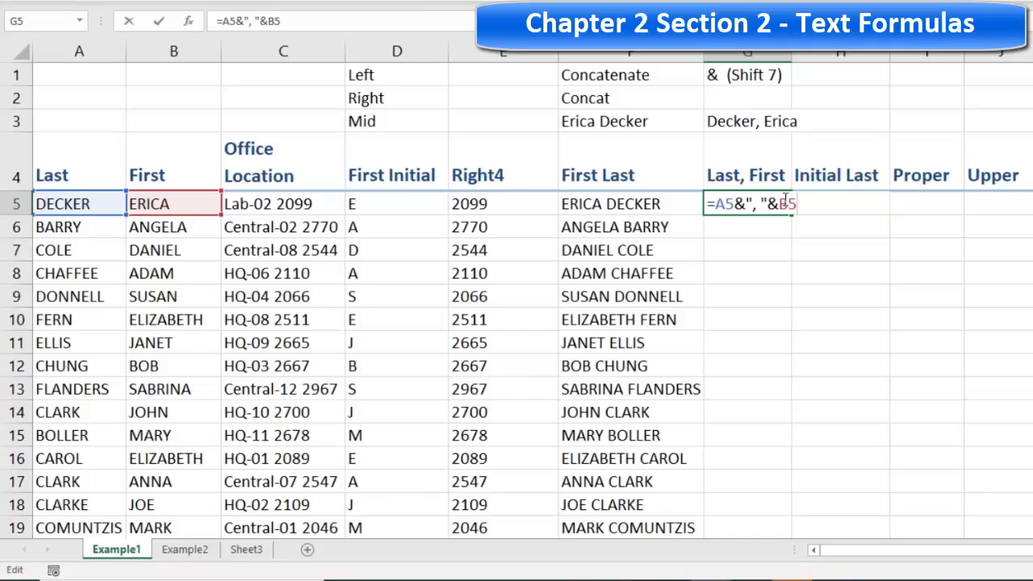
{"action": "key", "text": "Return"}
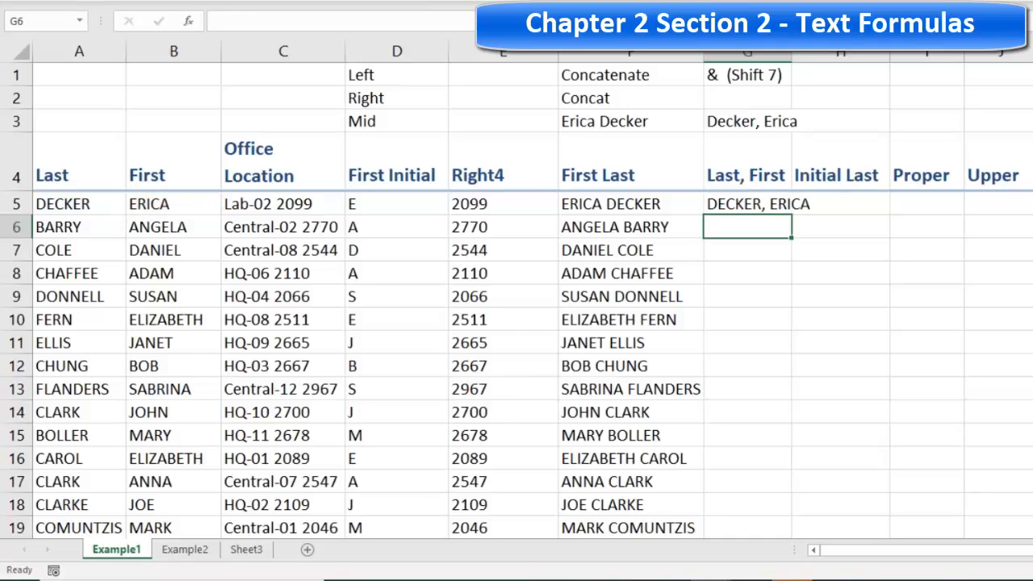
- Fill the G5 formula down the Last, First column and widen column G to fit the full names
{"action": "left_click", "coordinate": [769, 202]}
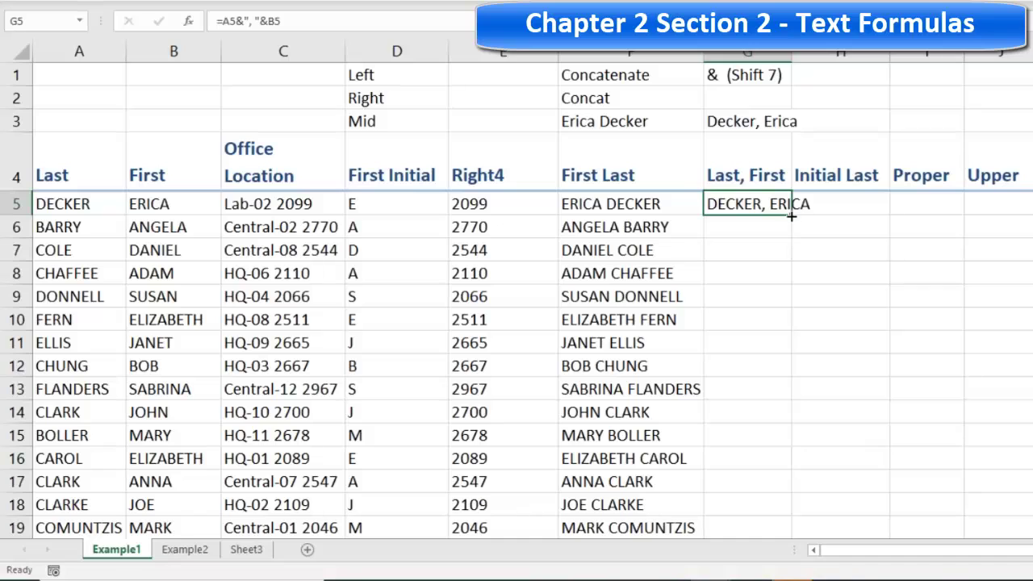
{"action": "double_click", "coordinate": [792, 215]}
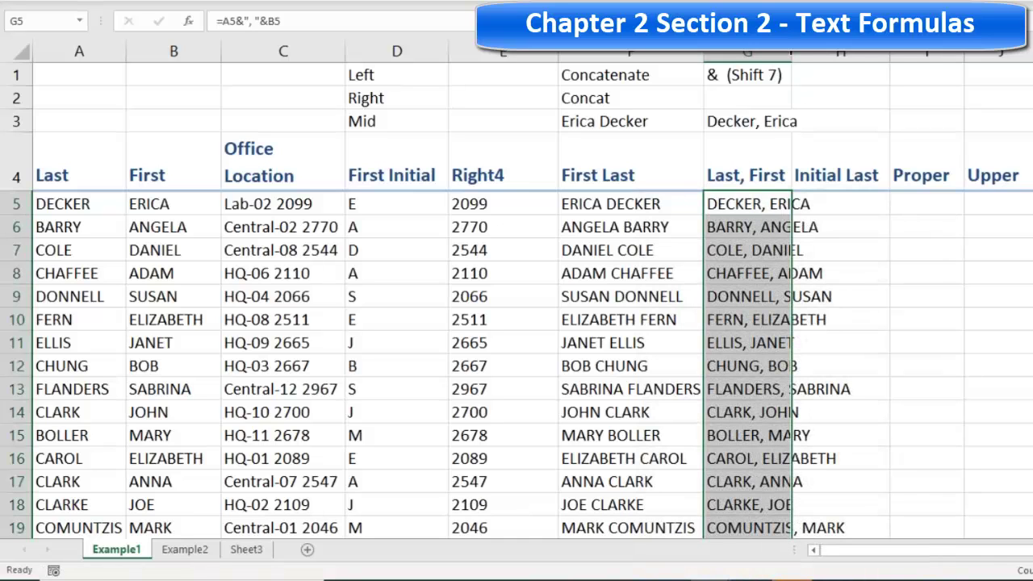
{"action": "left_click_drag", "start_coordinate": [792, 51], "coordinate": [853, 52]}
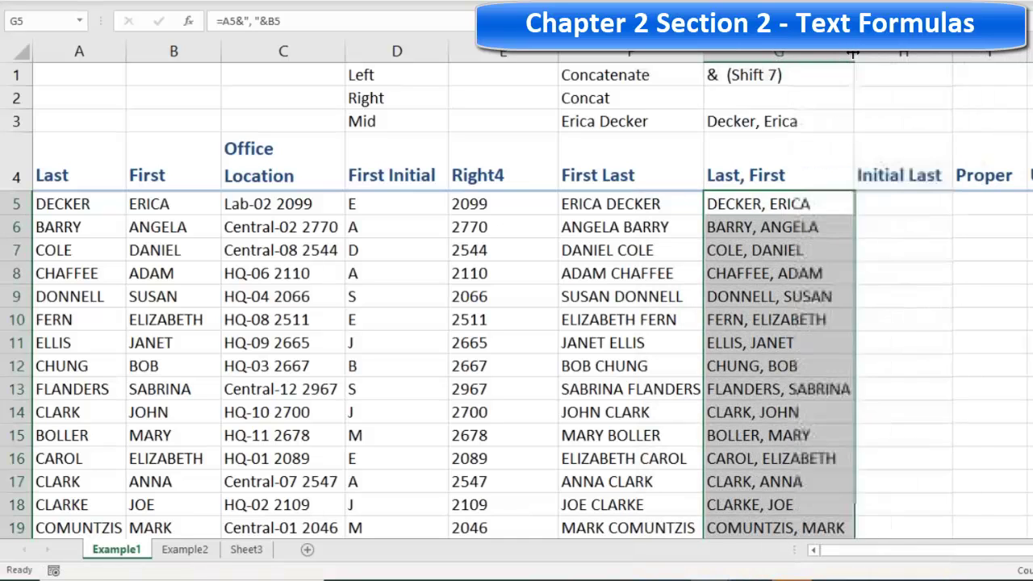
- Compare the CONCAT formula in F5 with the ampersand formulas in G5 and G6, and check the operator note in G1
{"action": "left_click", "coordinate": [737, 203]}
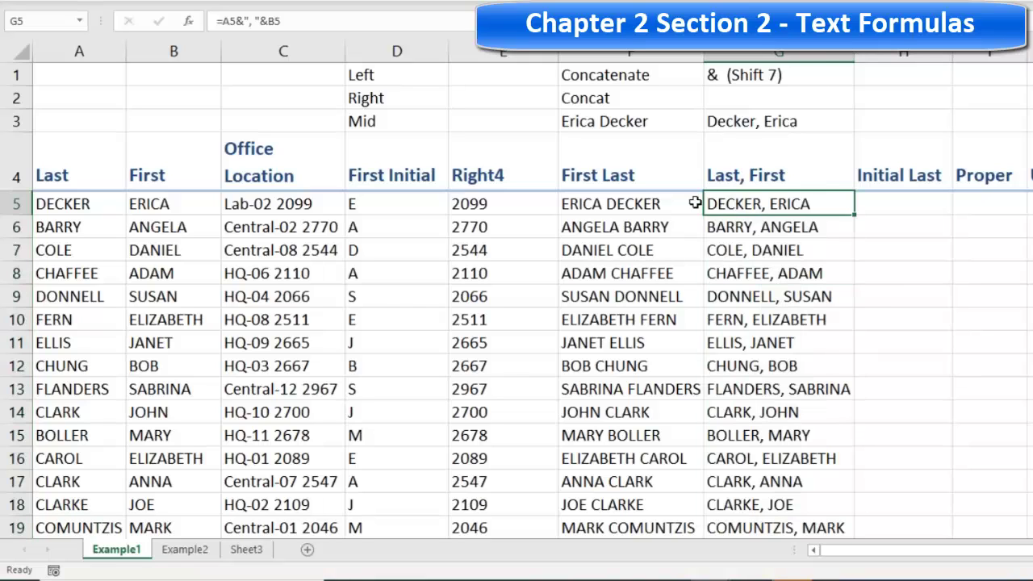
{"action": "left_click", "coordinate": [590, 202]}
{"action": "left_click", "coordinate": [759, 203]}
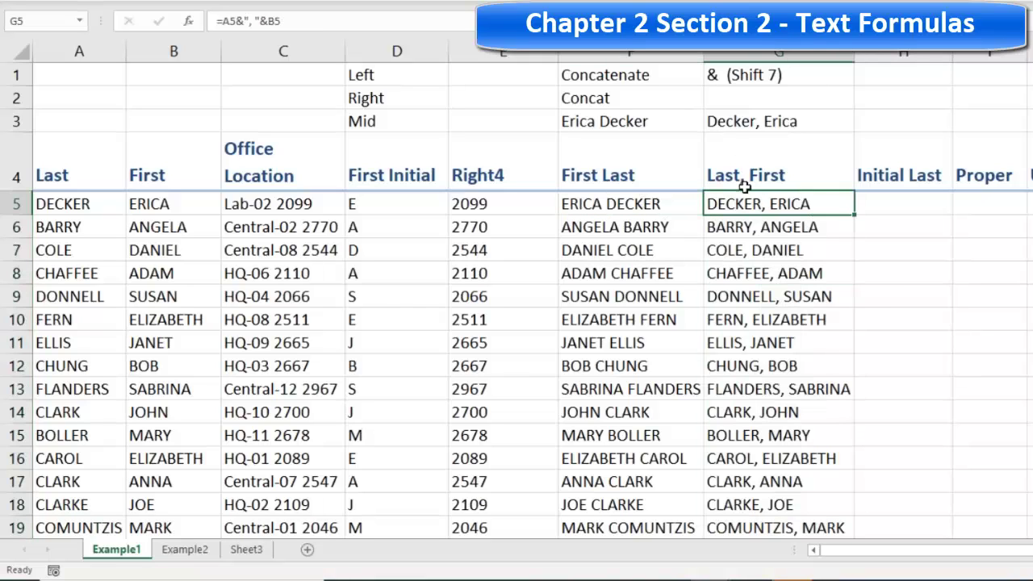
{"action": "left_click", "coordinate": [736, 77]}
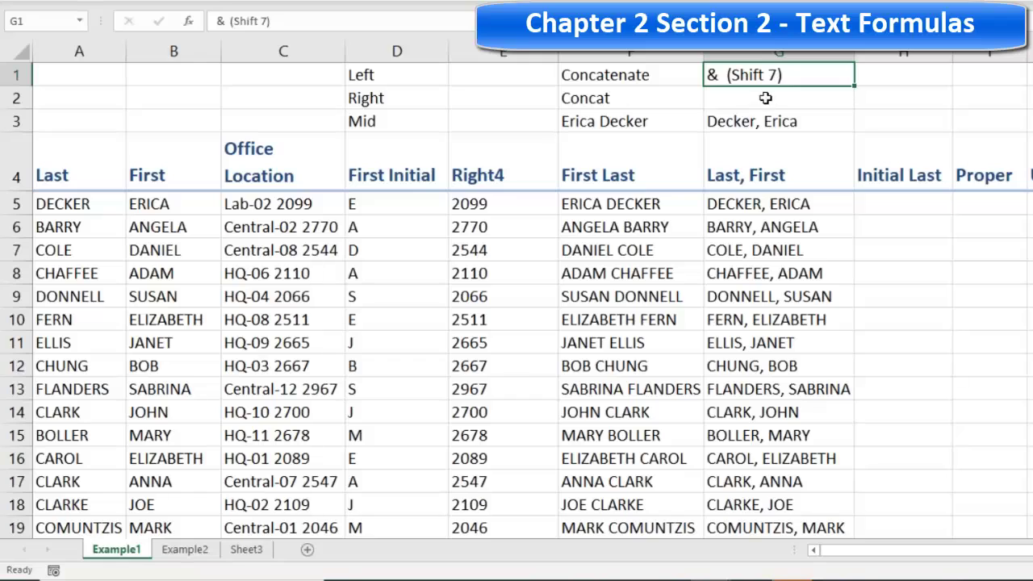
{"action": "left_click", "coordinate": [763, 204]}
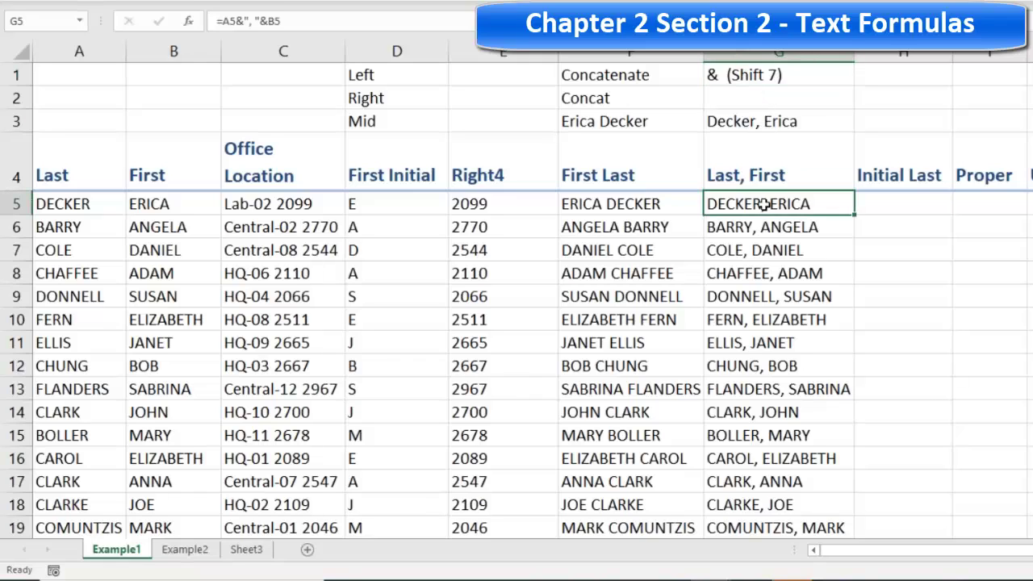
{"action": "left_click", "coordinate": [732, 77]}
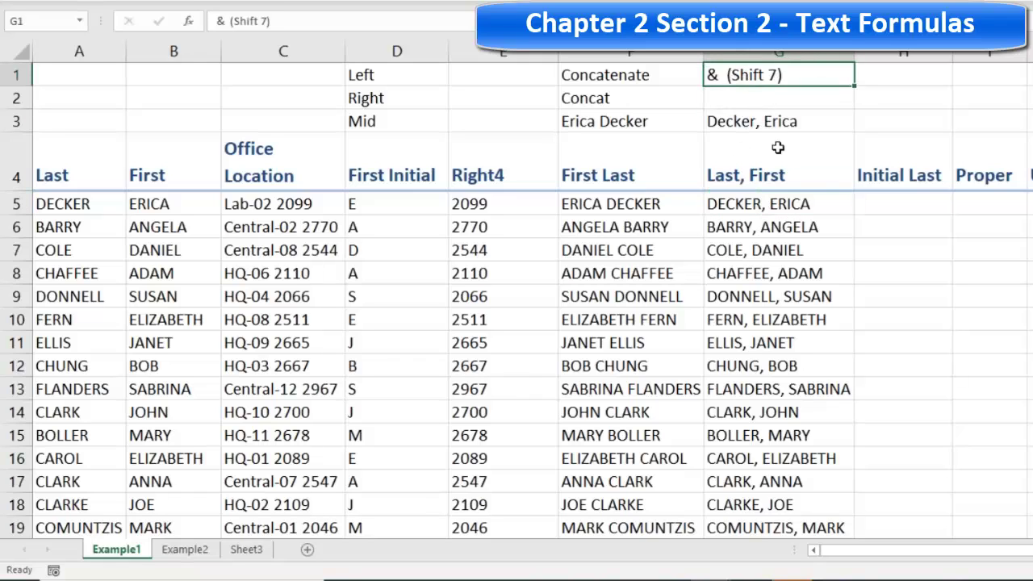
{"action": "left_click", "coordinate": [779, 205]}
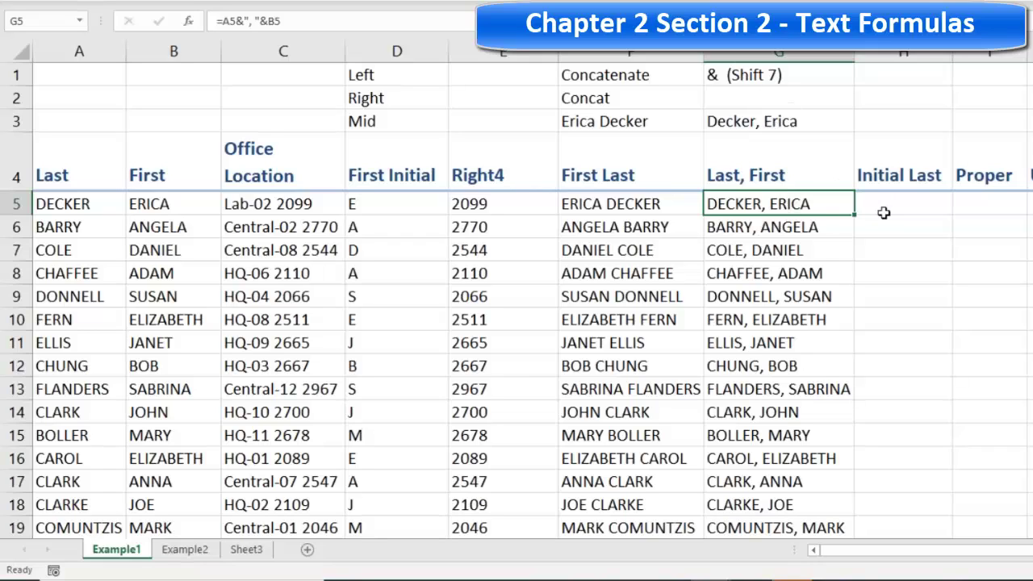
{"action": "left_click", "coordinate": [749, 218]}
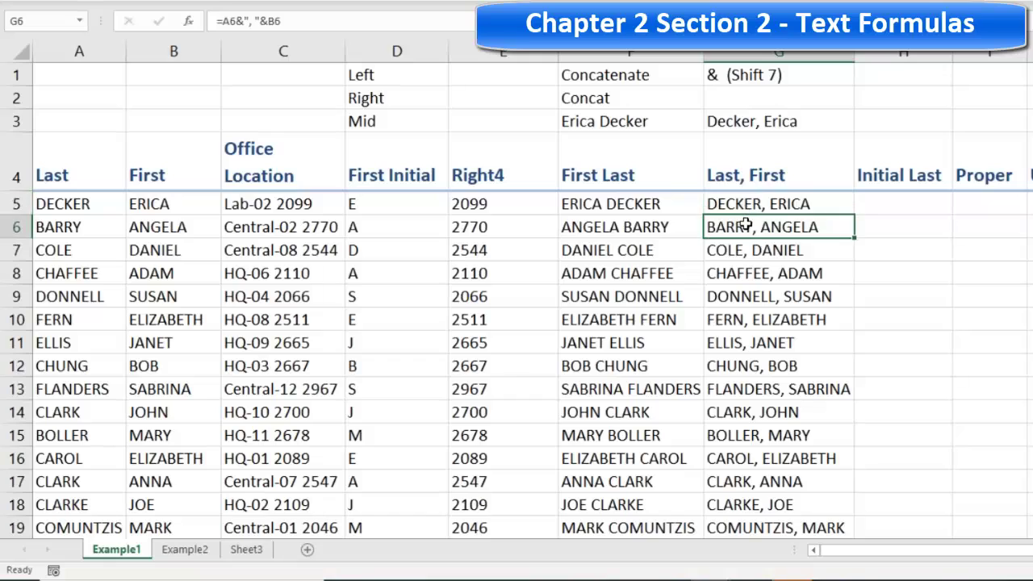
{"action": "left_click", "coordinate": [752, 203]}
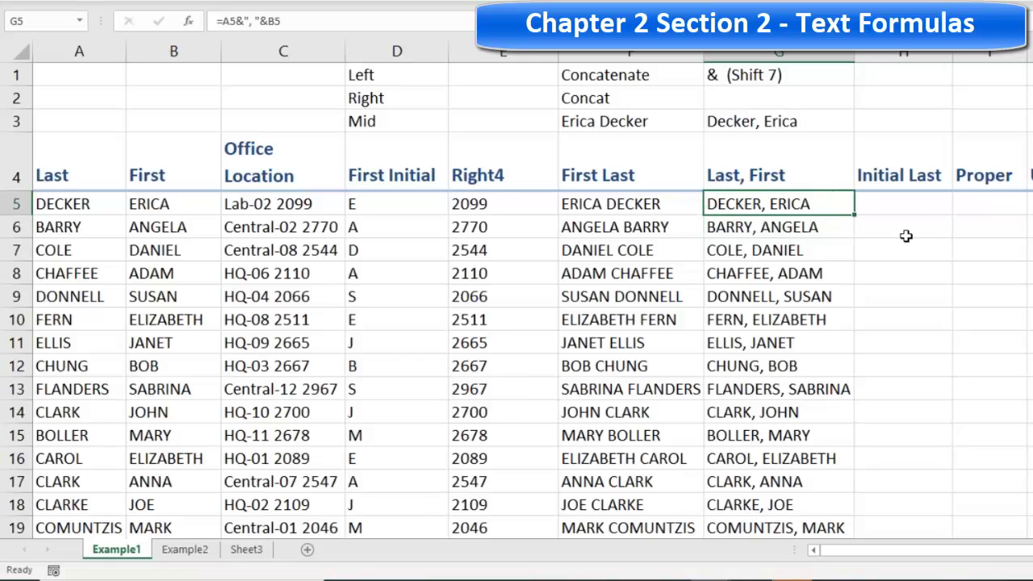
- Enter the row 5 employee's first initial with a period and the last name in H3 as a sample result
{"action": "left_click", "coordinate": [890, 203]}
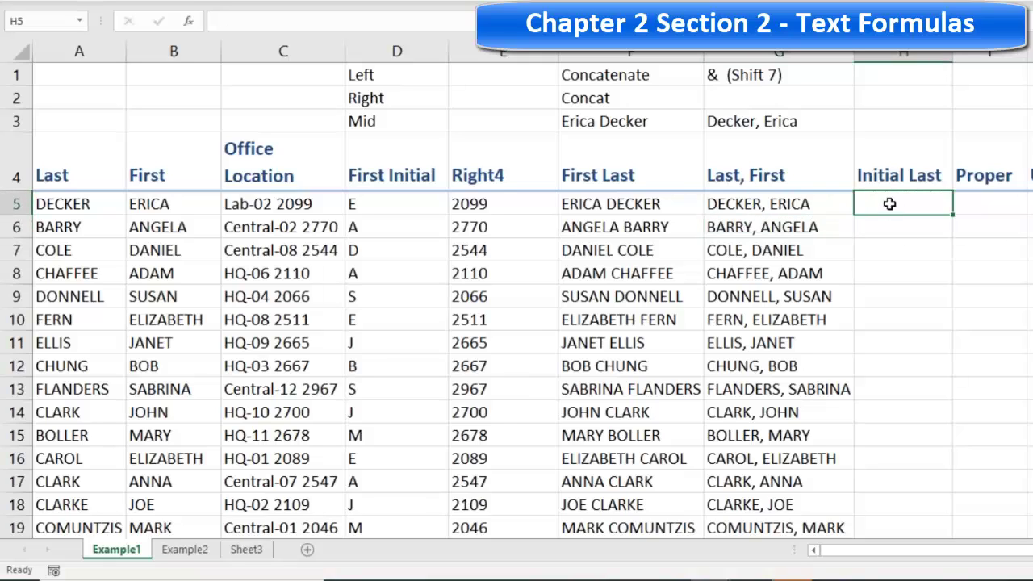
{"action": "left_click", "coordinate": [885, 119]}
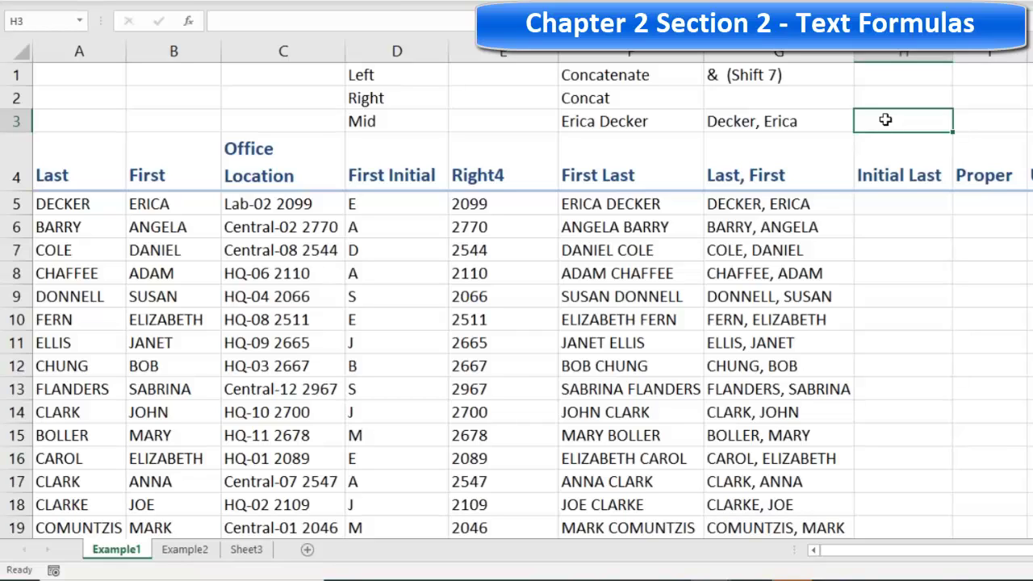
{"action": "type", "text": "E. "}
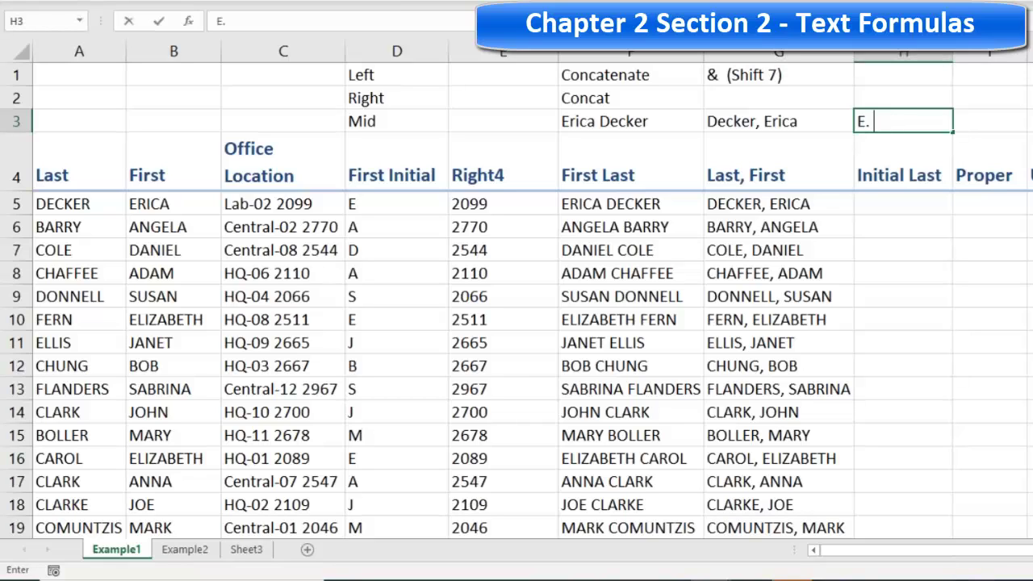
{"action": "type", "text": "Decker"}
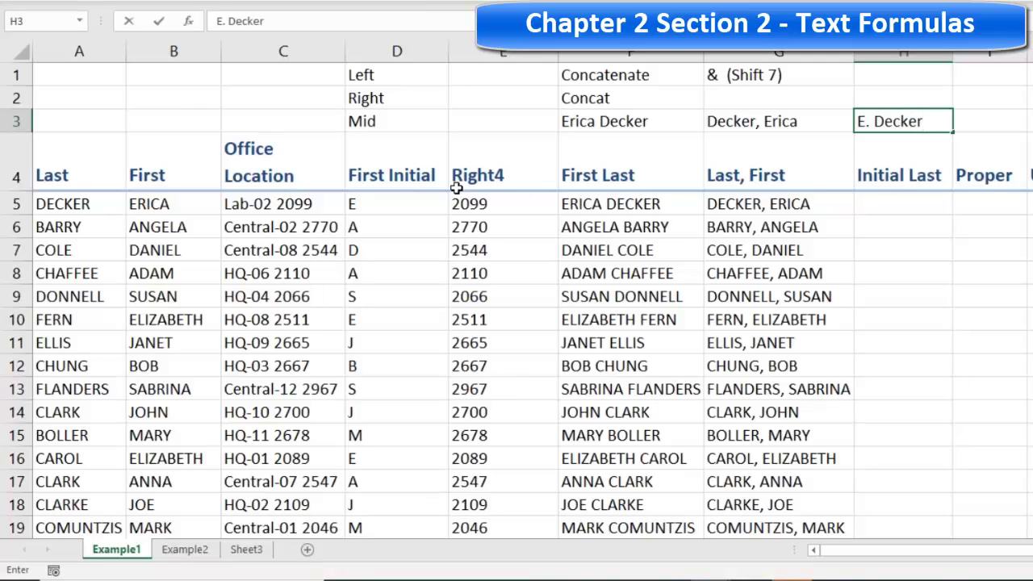
{"action": "left_click", "coordinate": [373, 73]}
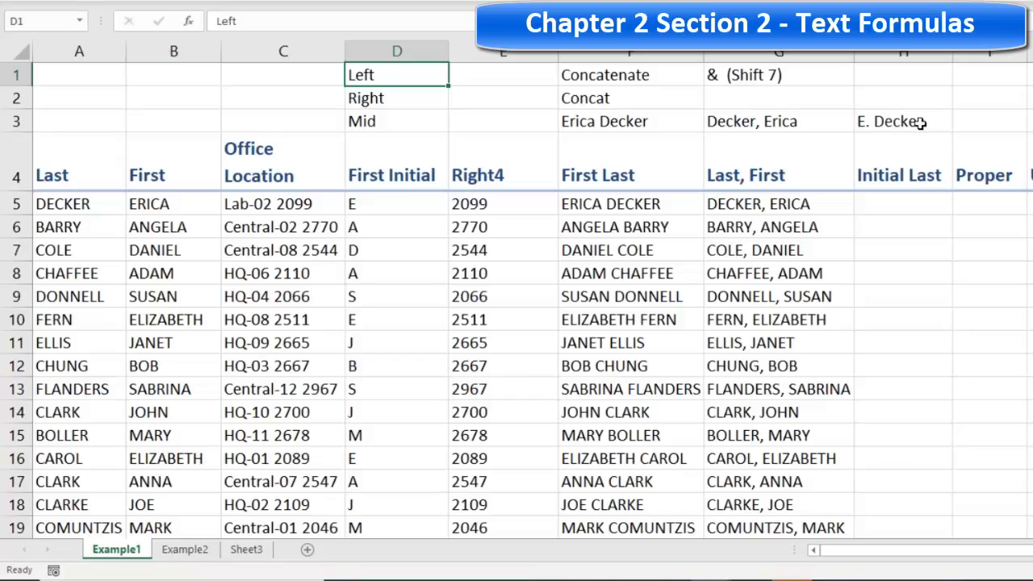
- Enter the formula =LEFT(B5, 1)&". "&A5 in H5 to join the first initial, a period and the last name
{"action": "left_click", "coordinate": [896, 202]}
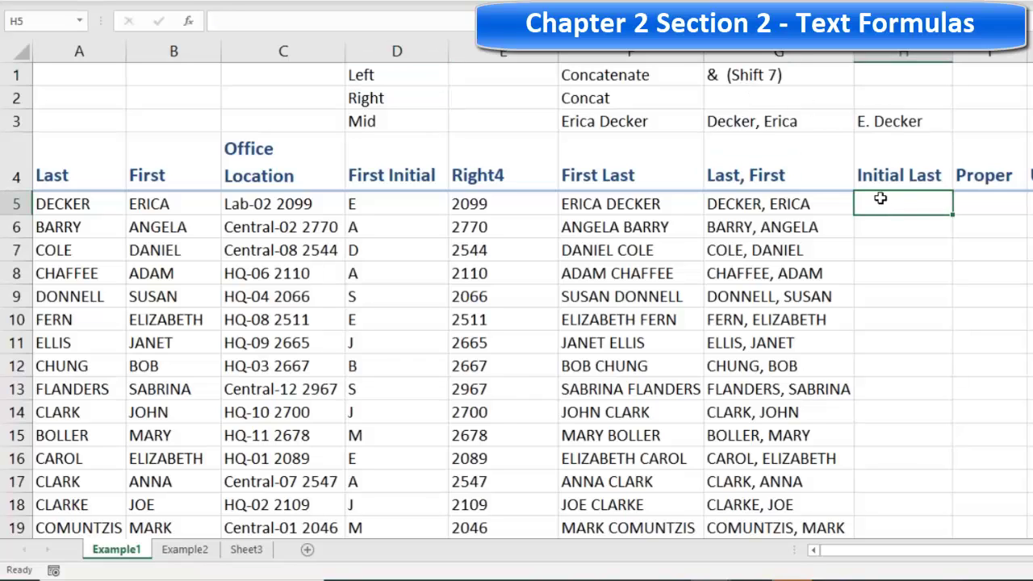
{"action": "type", "text": "=L"}
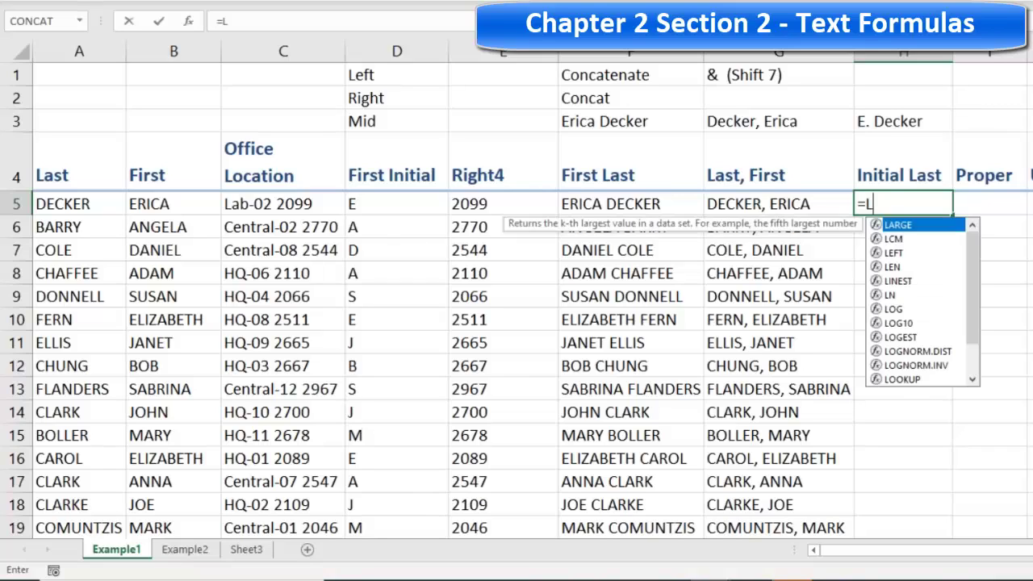
{"action": "type", "text": "eft("}
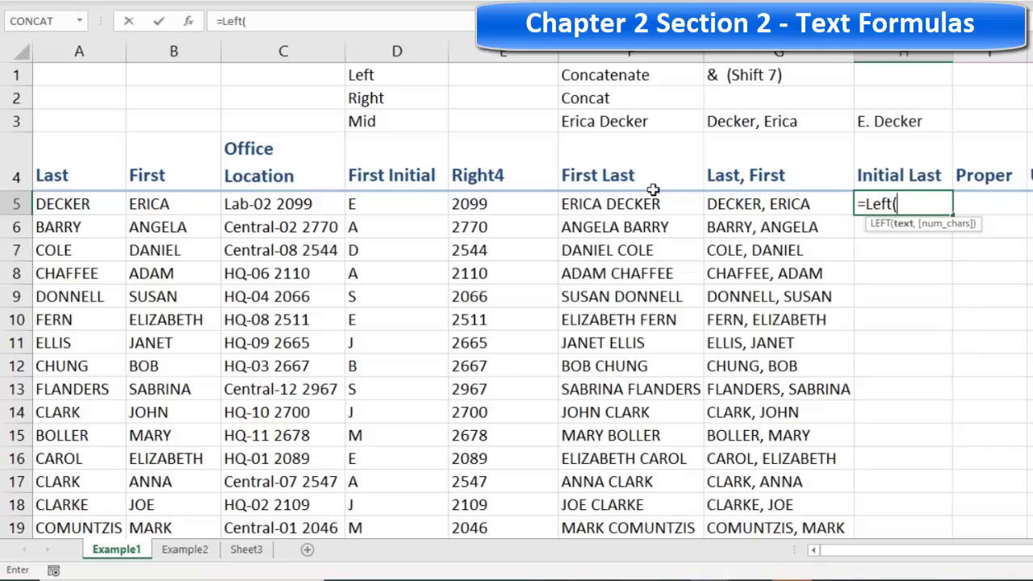
{"action": "left_click", "coordinate": [151, 204]}
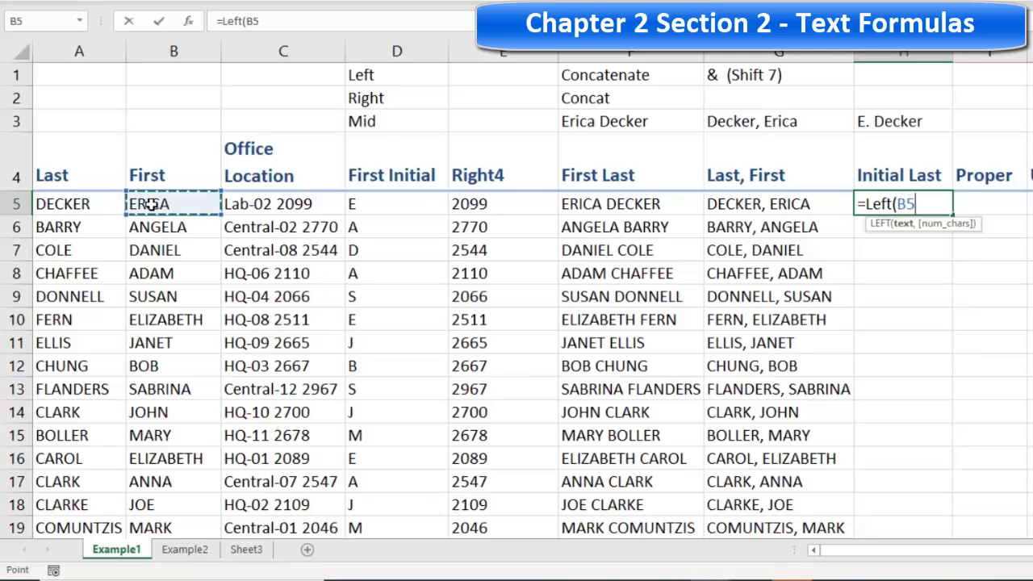
{"action": "type", "text": ", 1)"}
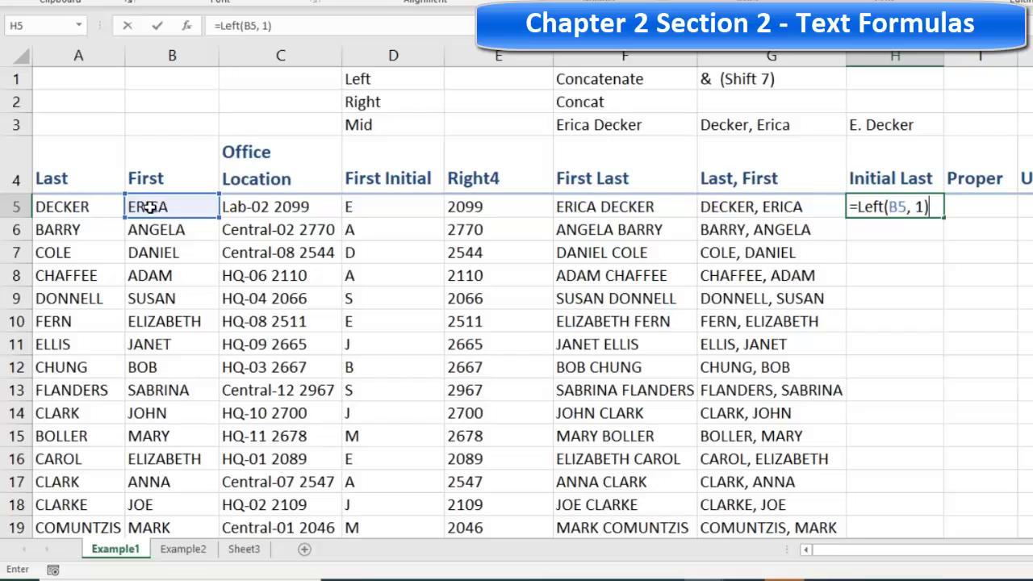
{"action": "type", "text": "&"}
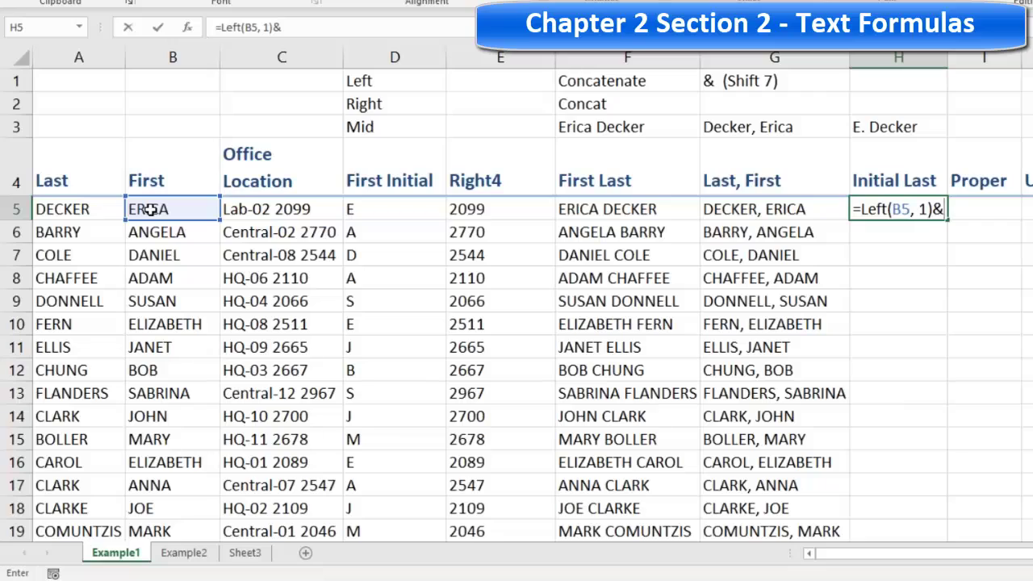
{"action": "type", "text": "\". \"&"}
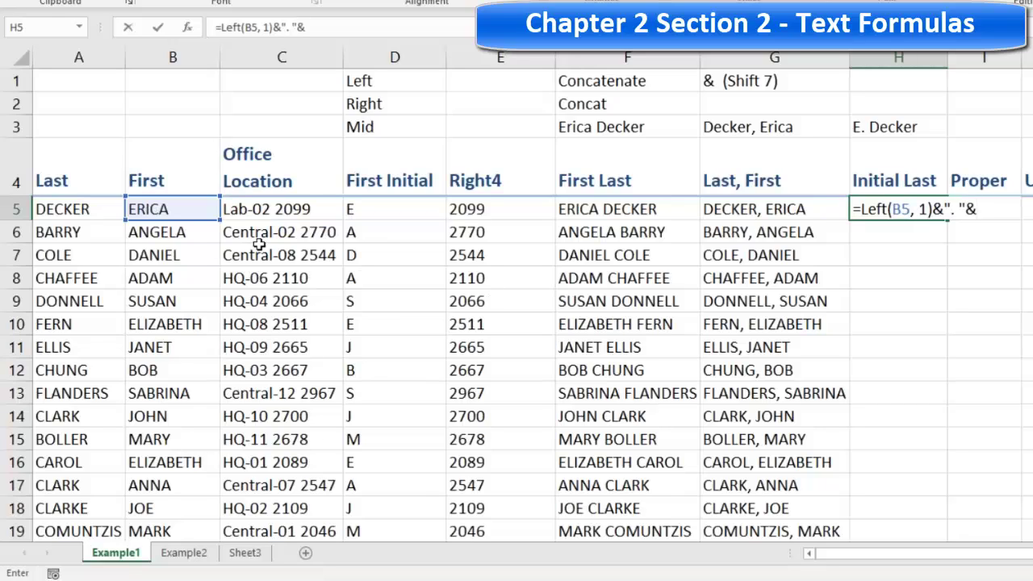
{"action": "left_click", "coordinate": [55, 212]}
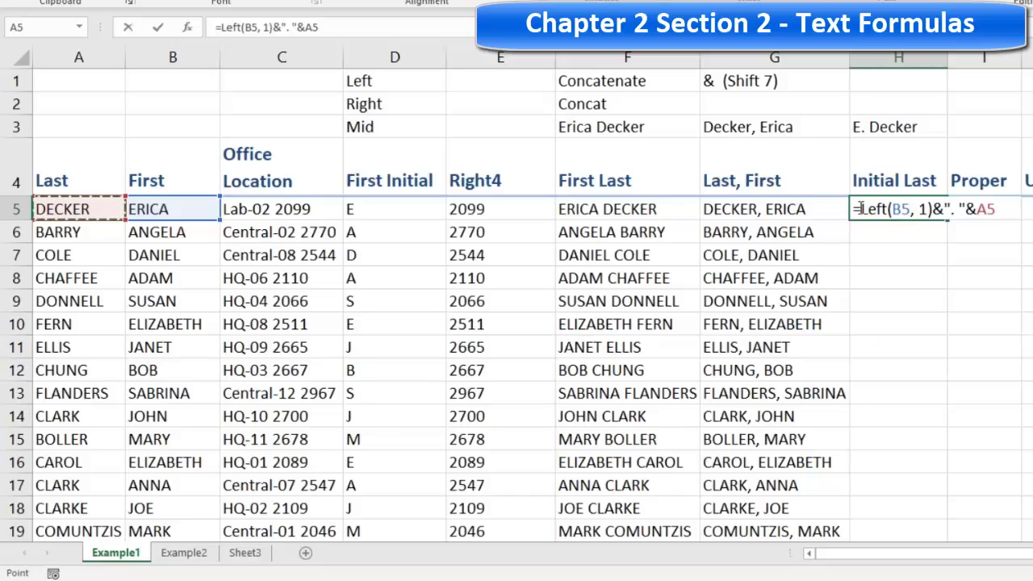
{"action": "left_click_drag", "start_coordinate": [861, 209], "coordinate": [934, 210]}
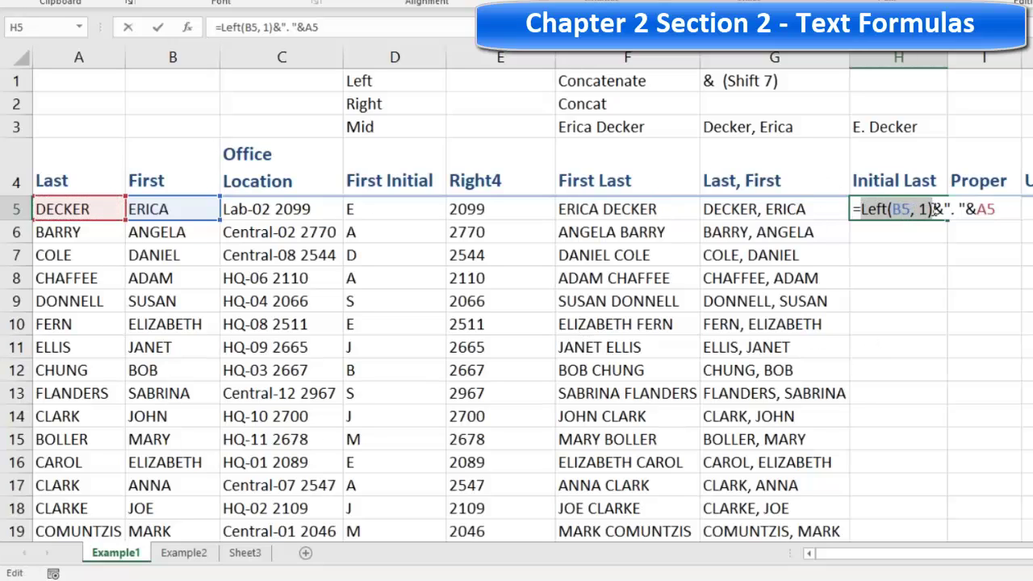
{"action": "left_click", "coordinate": [939, 209]}
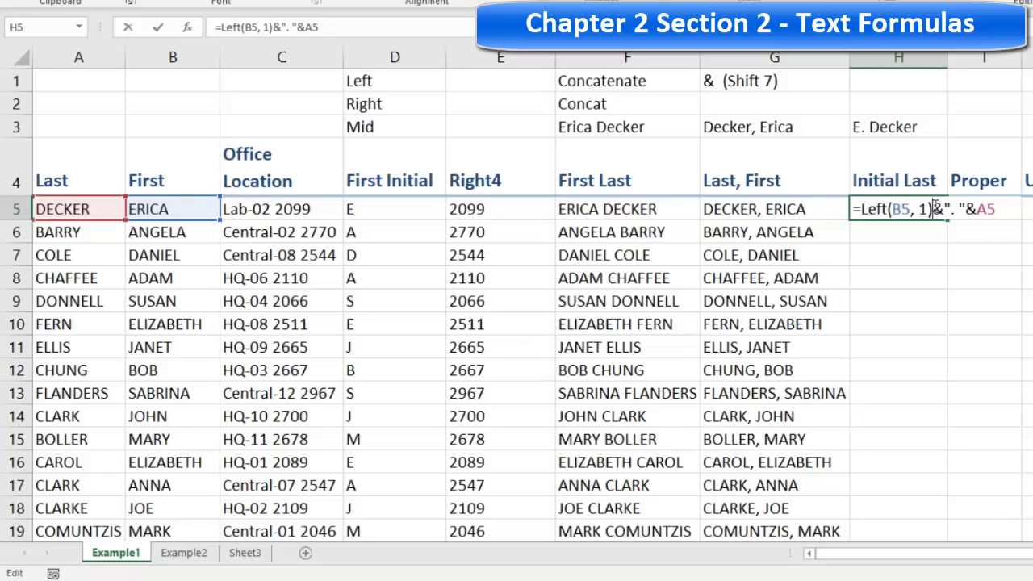
{"action": "left_click_drag", "start_coordinate": [945, 209], "coordinate": [997, 210]}
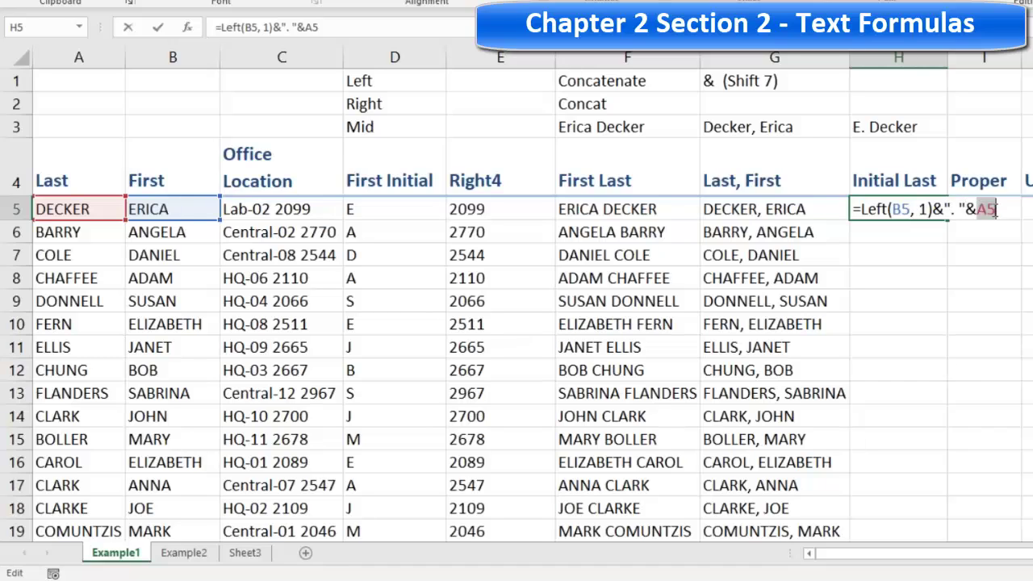
{"action": "left_click", "coordinate": [1001, 214]}
{"action": "key", "text": "Return"}
- Fill the H5 formula down the Initial Last column for all employees
{"action": "left_click", "coordinate": [940, 209]}
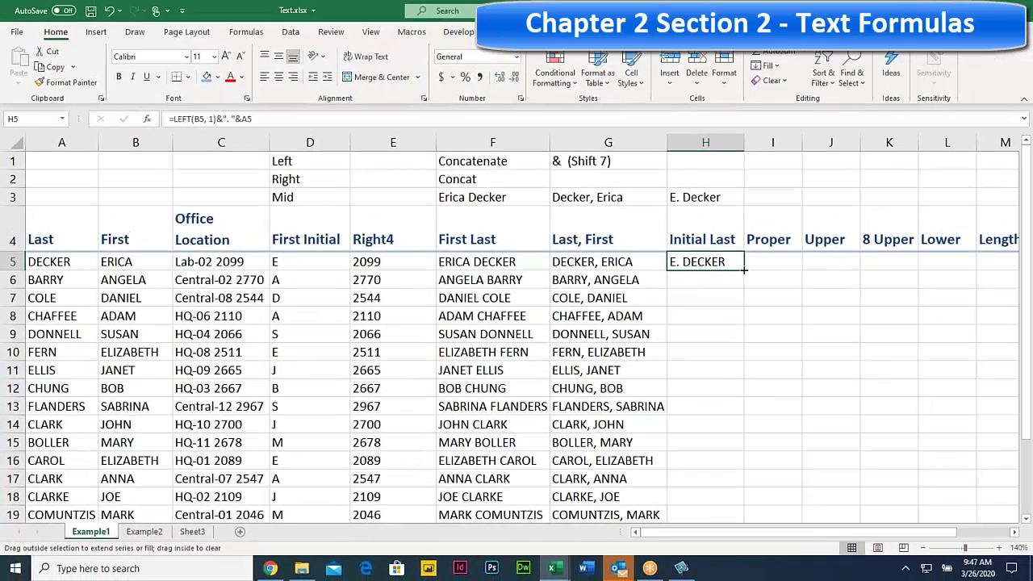
{"action": "double_click", "coordinate": [948, 219]}
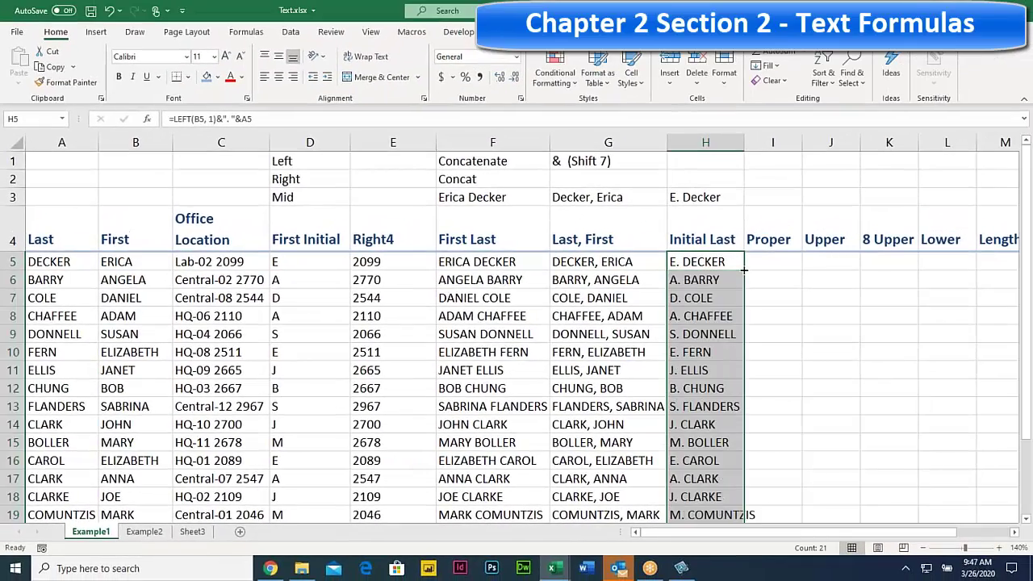
{"action": "left_click", "coordinate": [709, 268]}
- Enter the function notes Proper, Upper and Lower in cells I1 through I3
{"action": "left_click", "coordinate": [767, 261]}
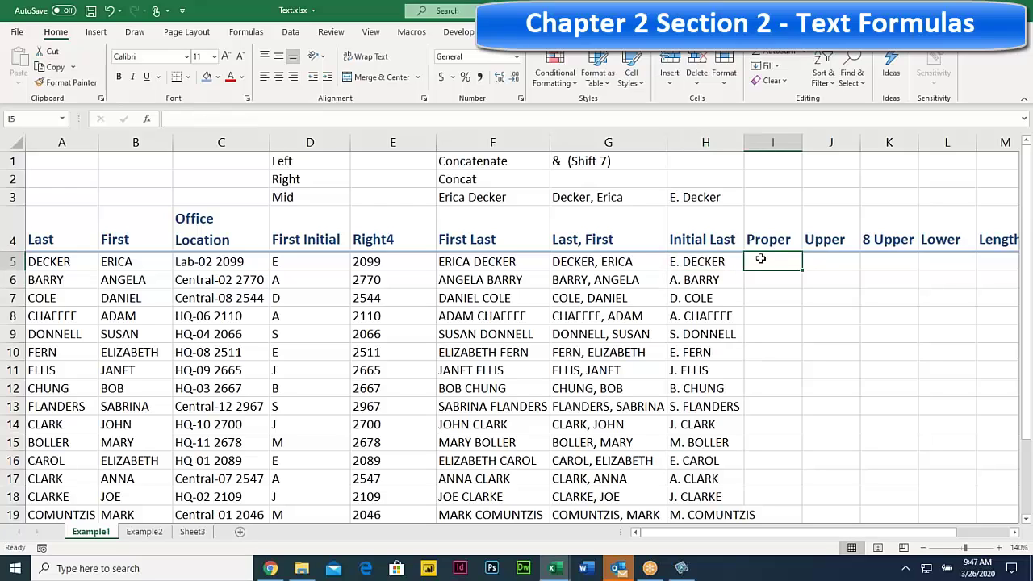
{"action": "left_click", "coordinate": [770, 159]}
{"action": "type", "text": "P"}
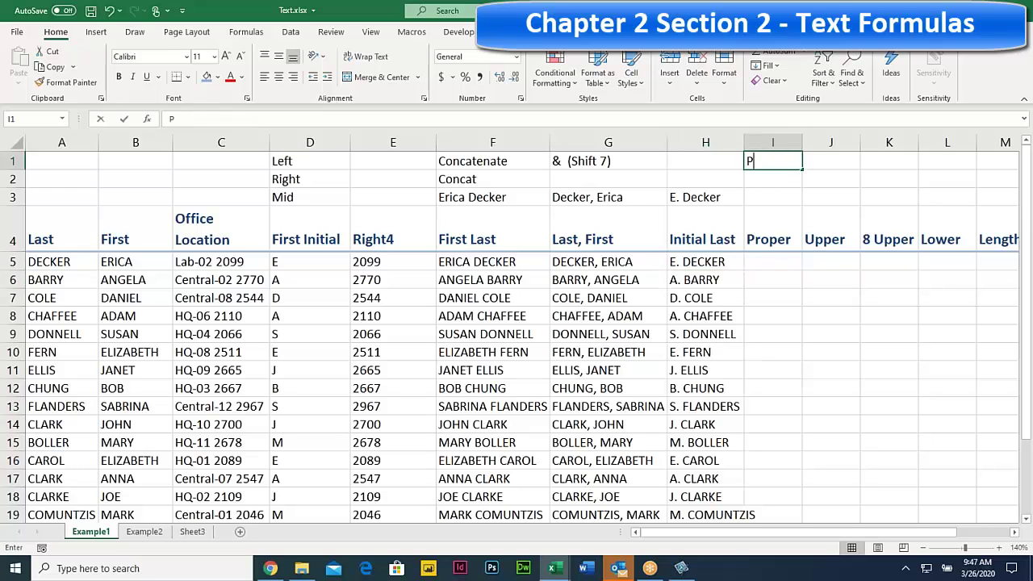
{"action": "type", "text": "roper"}
{"action": "key", "text": "Return"}
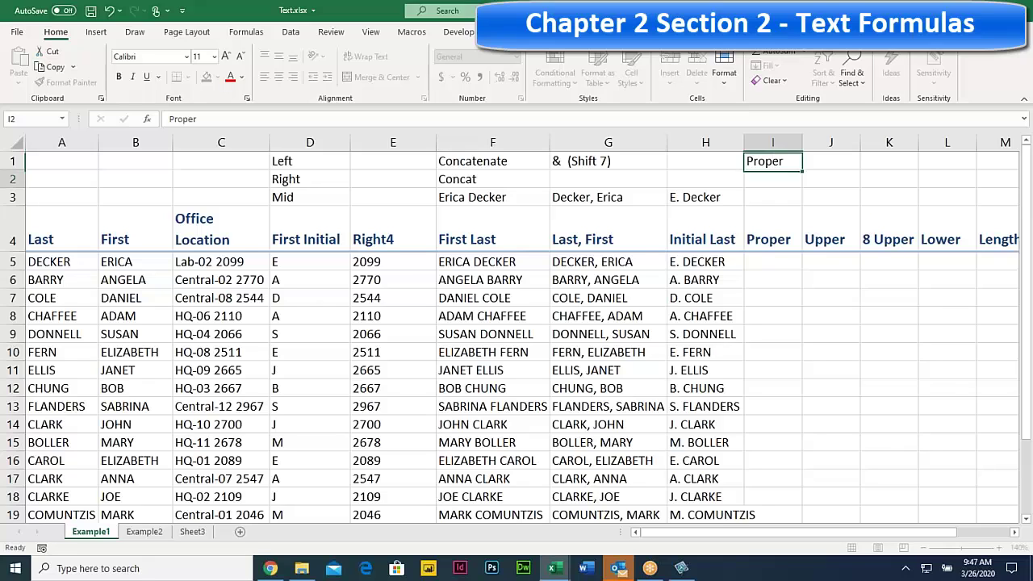
{"action": "type", "text": "Upper"}
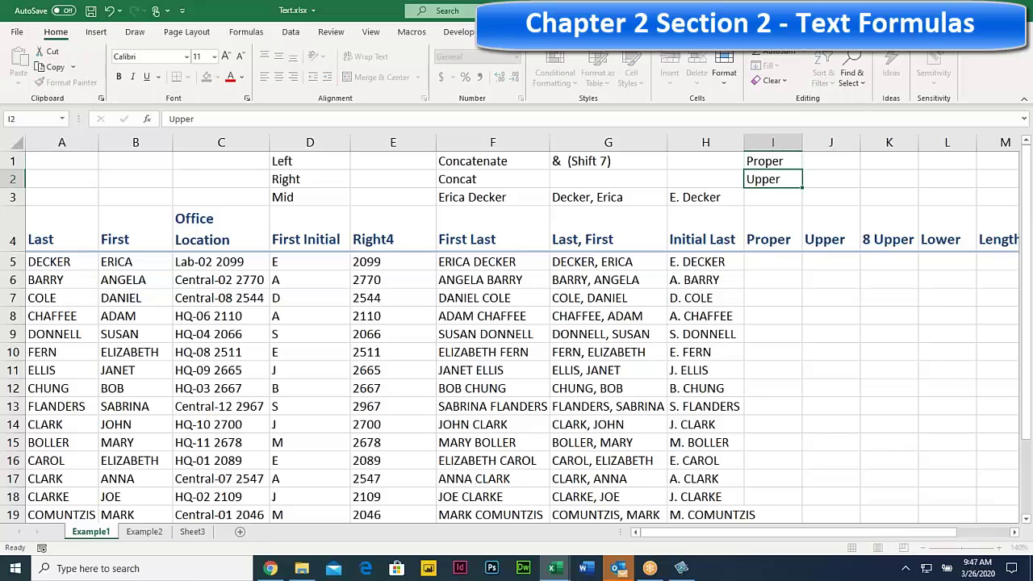
{"action": "key", "text": "Return"}
{"action": "type", "text": "Lower"}
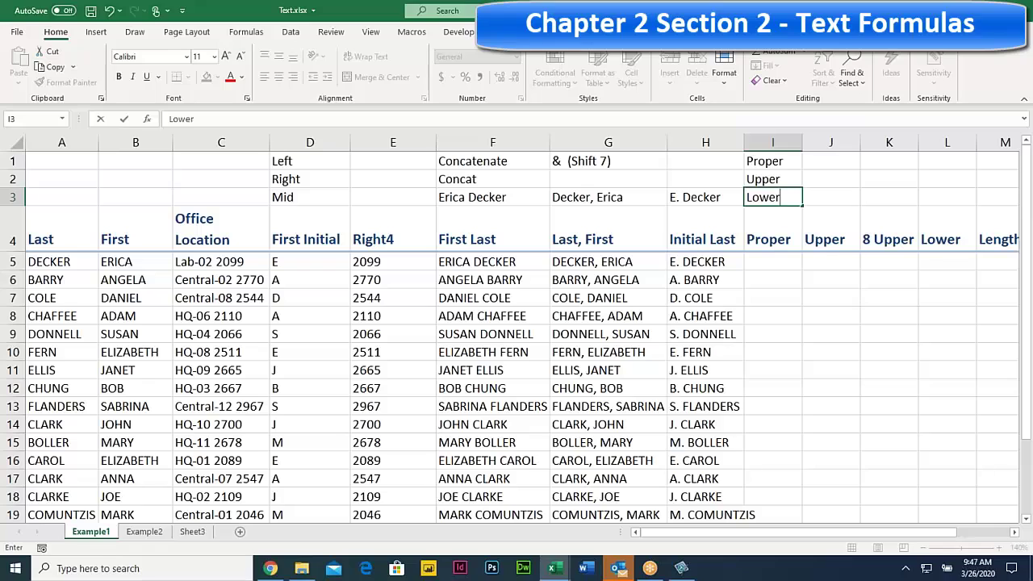
{"action": "left_click", "coordinate": [769, 162]}
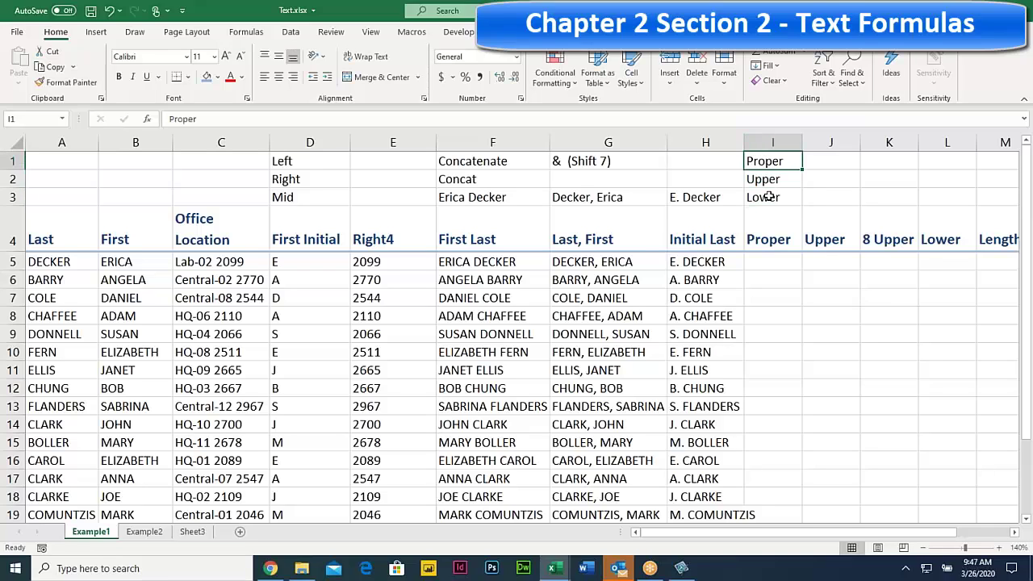
- Convert the H5 name to proper case in I5 with the formula =PROPER(H5)
{"action": "left_click", "coordinate": [766, 259]}
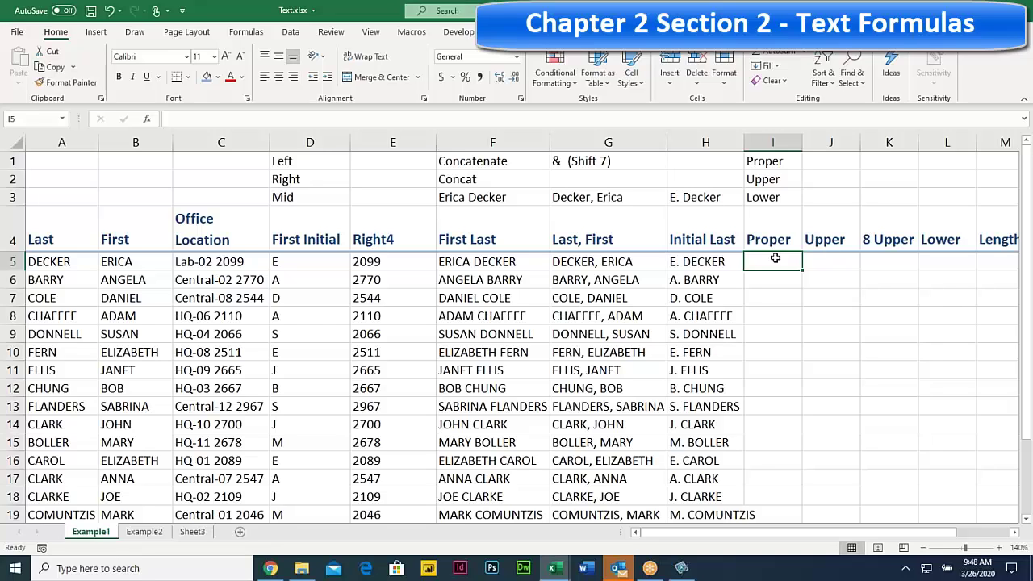
{"action": "type", "text": "=P"}
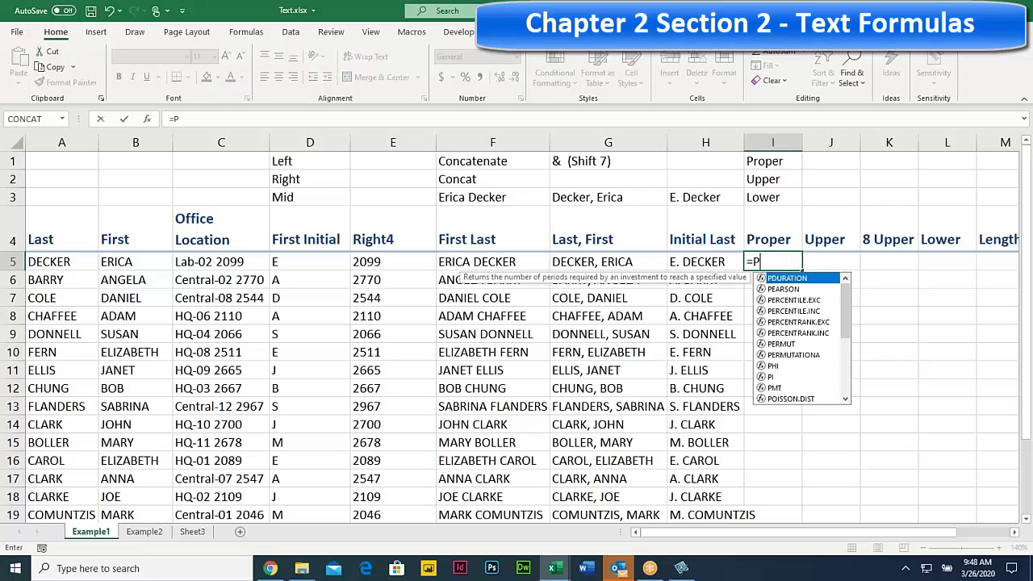
{"action": "type", "text": "roper("}
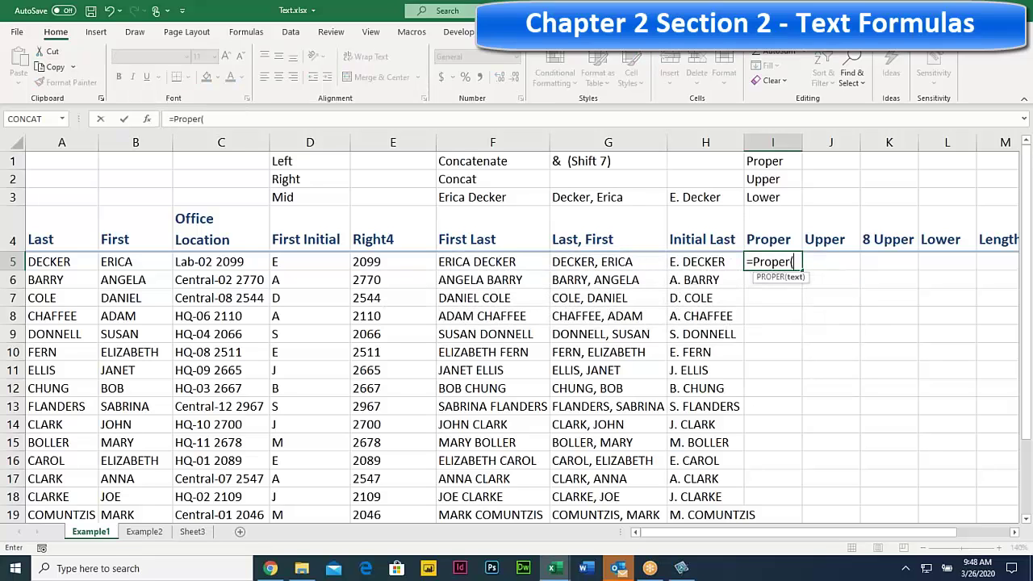
{"action": "left_click", "coordinate": [702, 259]}
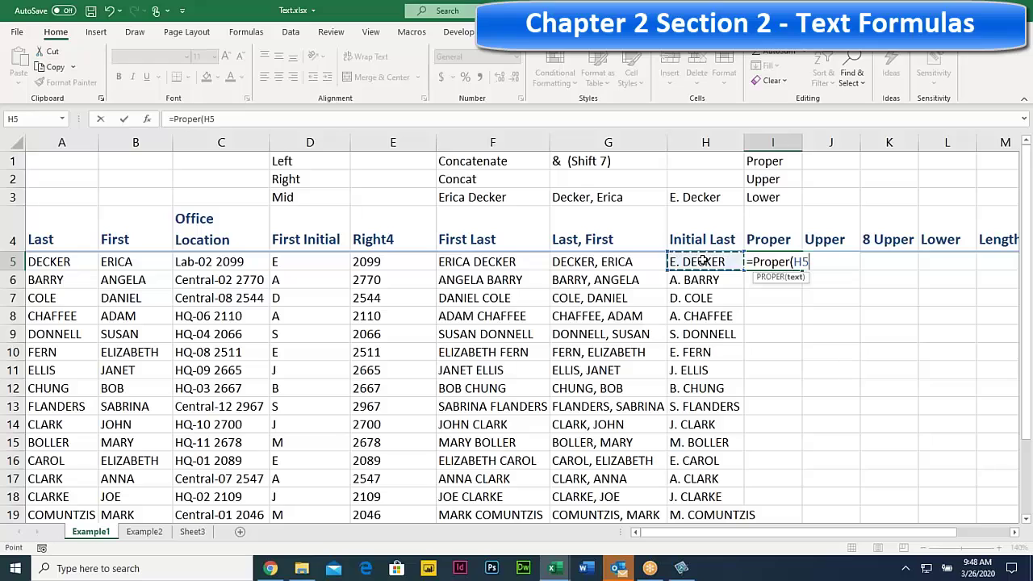
{"action": "key", "text": "Return"}
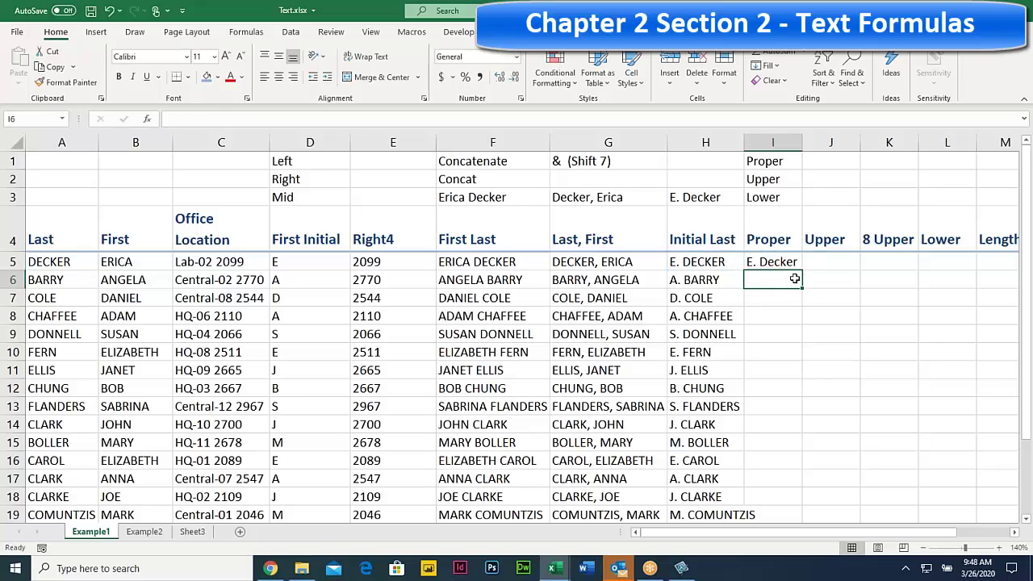
- Fill the I5 PROPER formula down the Proper column and check the first rows
{"action": "left_click", "coordinate": [787, 262]}
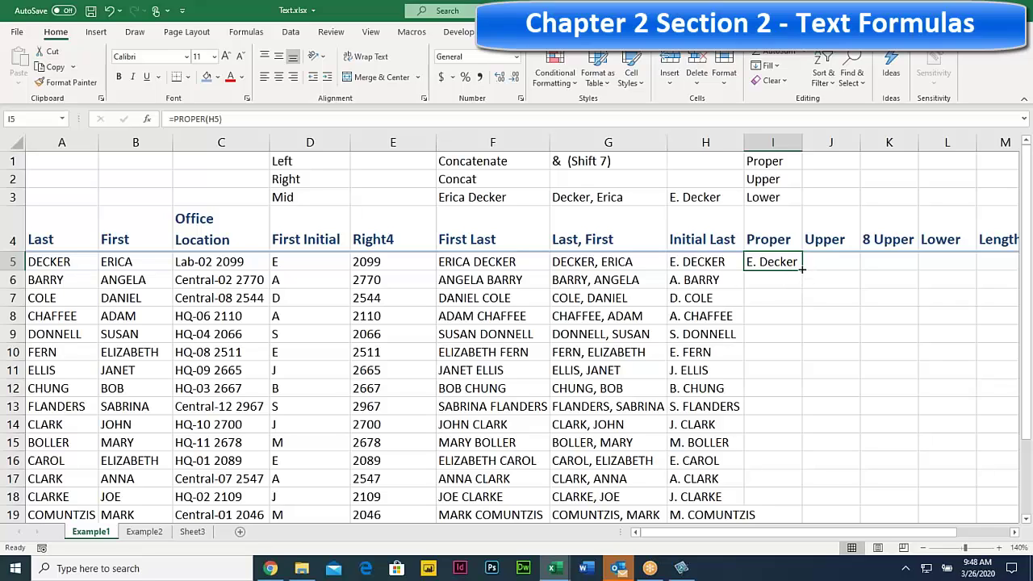
{"action": "double_click", "coordinate": [802, 270]}
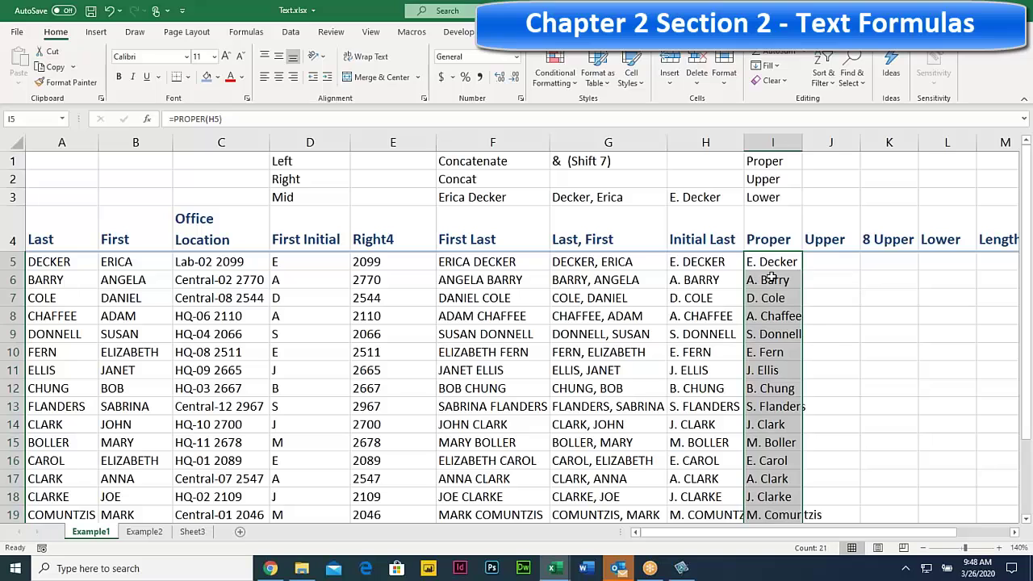
{"action": "left_click", "coordinate": [766, 261]}
{"action": "left_click", "coordinate": [771, 280]}
{"action": "left_click", "coordinate": [776, 261]}
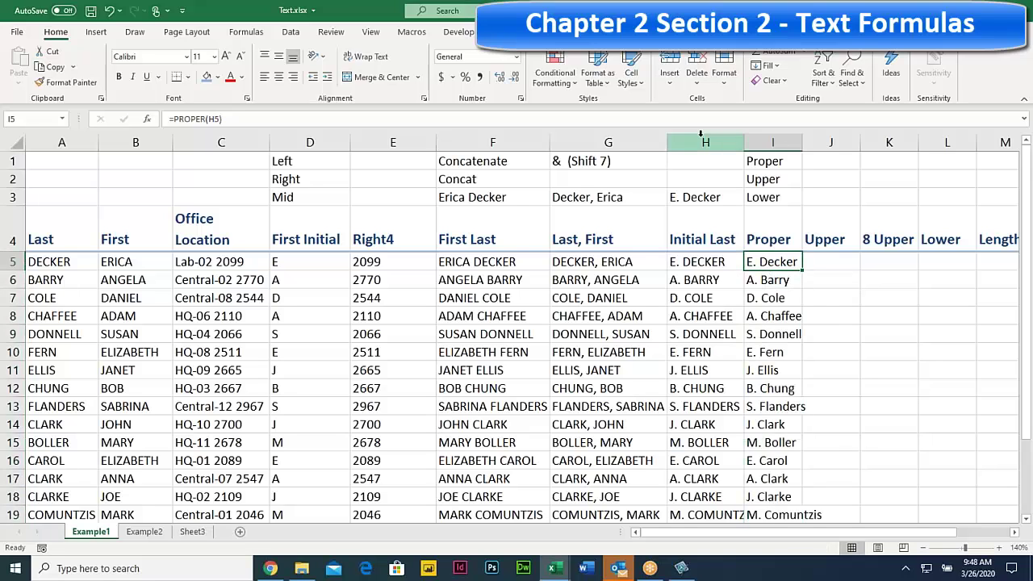
- Wrap the H5 formula in PROPER so it reads =PROPER(LEFT(B5, 1)&". "&A5)
{"action": "left_click_drag", "start_coordinate": [700, 138], "coordinate": [771, 143]}
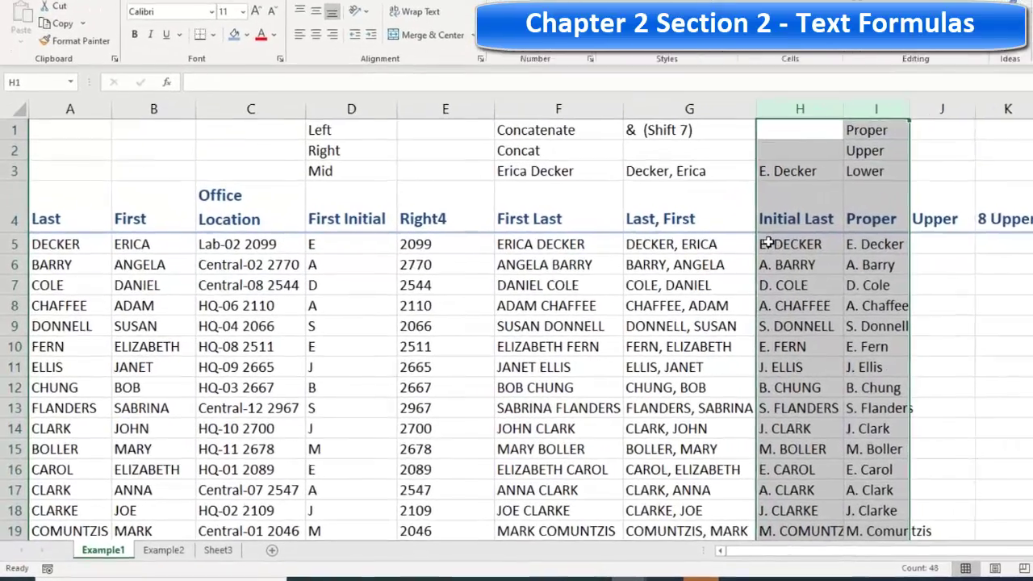
{"action": "double_click", "coordinate": [680, 262]}
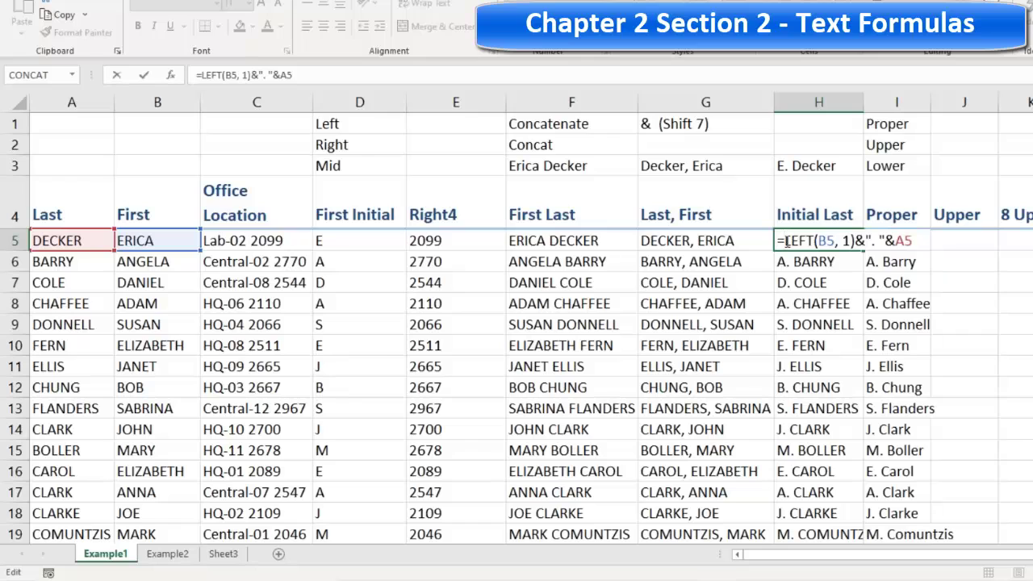
{"action": "left_click", "coordinate": [784, 241]}
{"action": "type", "text": "Proper"}
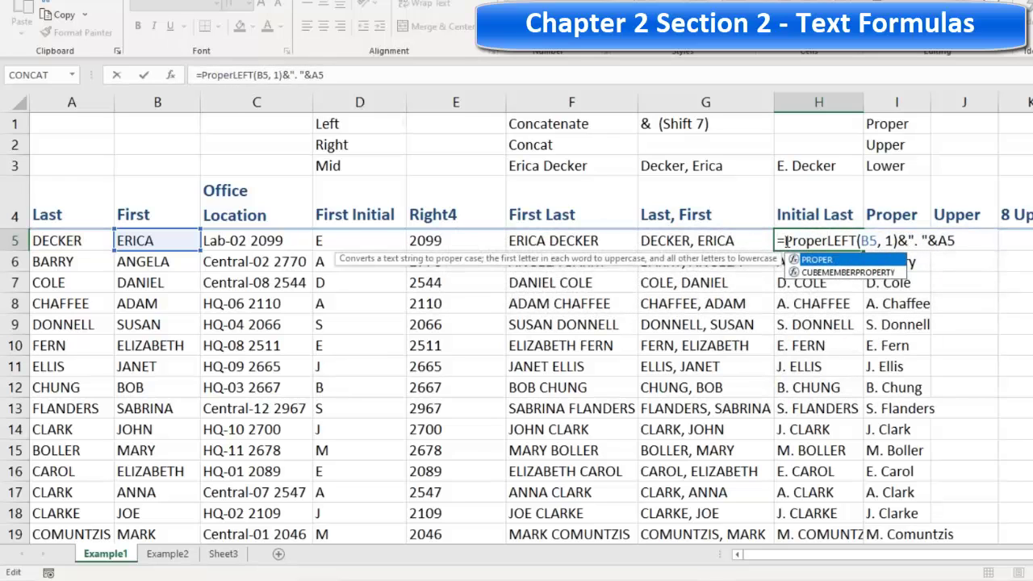
{"action": "type", "text": "("}
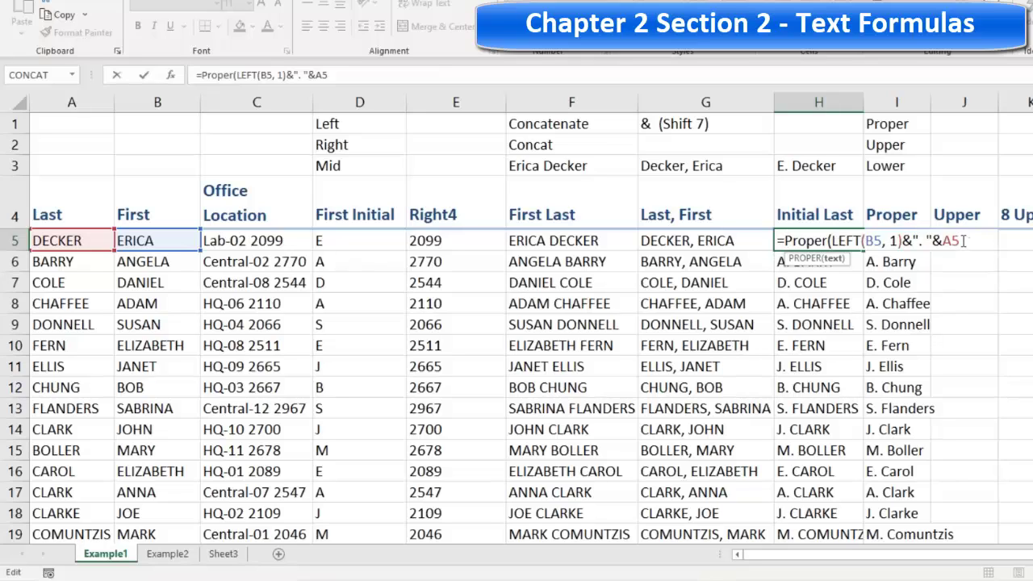
{"action": "type", "text": ")"}
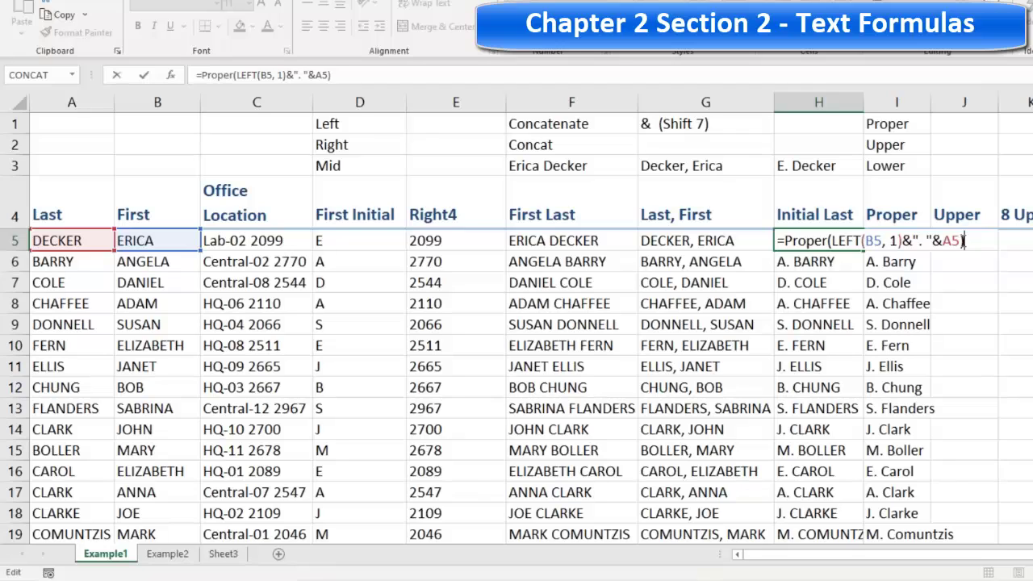
{"action": "key", "text": "Return"}
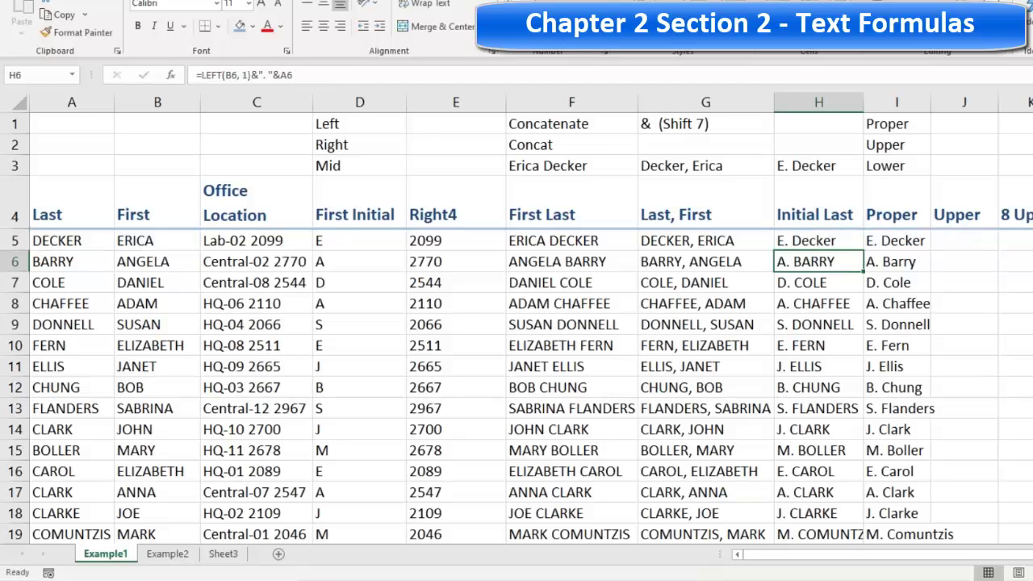
- Fill the nested PROPER and LEFT formula from H5 down the Initial Last column
{"action": "left_click", "coordinate": [843, 242]}
{"action": "double_click", "coordinate": [862, 251]}
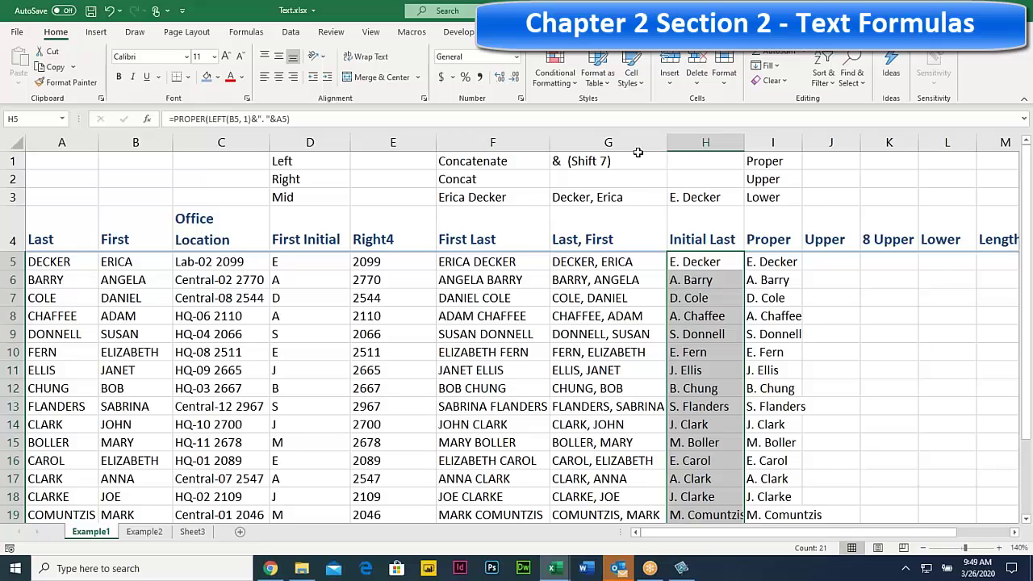
{"action": "left_click", "coordinate": [603, 143]}
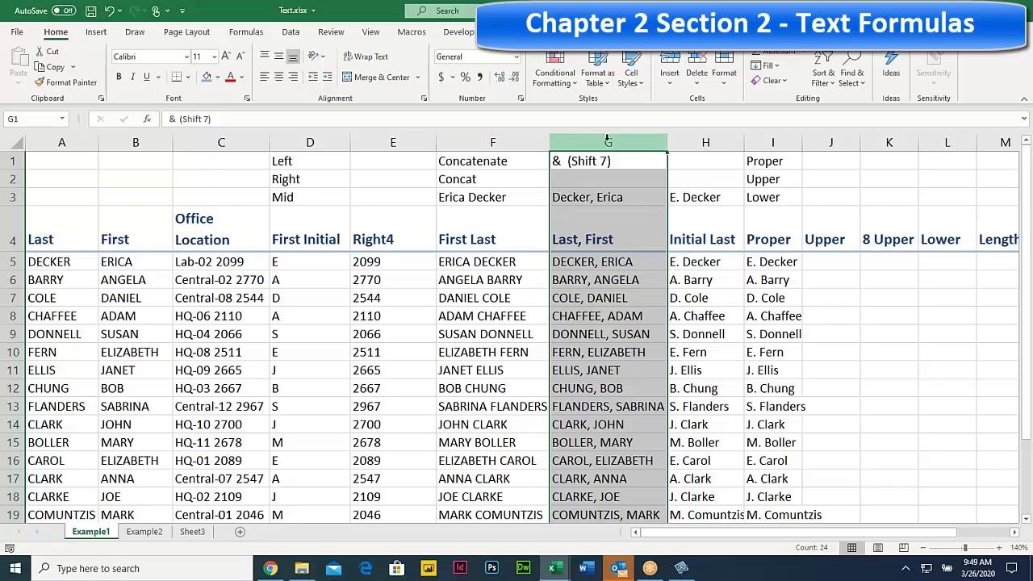
- Copy the whole Last, First column G, paste it as values only into column P, and widen column P to fit the names
{"action": "left_click", "coordinate": [593, 178]}
{"action": "left_click", "coordinate": [603, 143]}
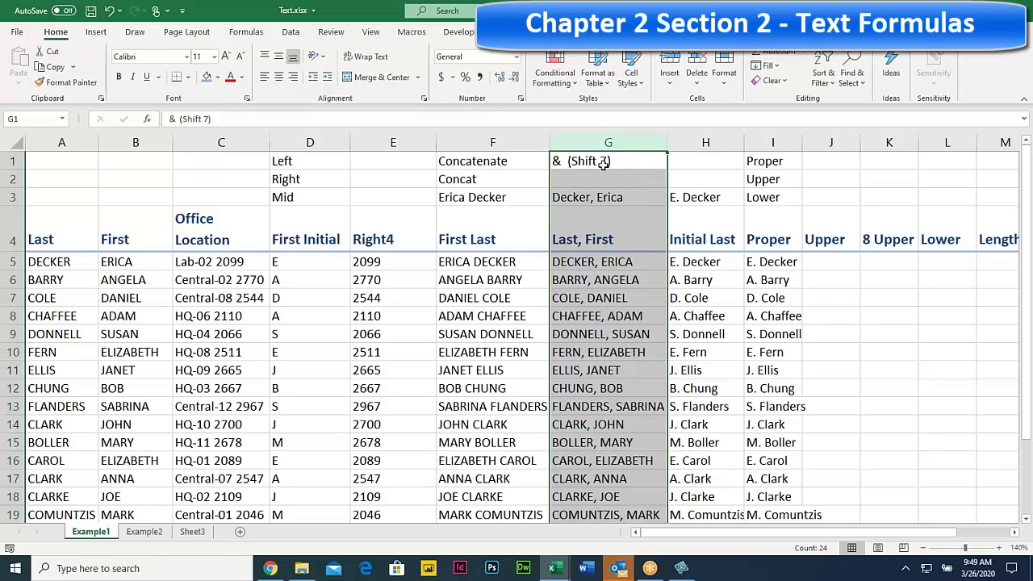
{"action": "left_click", "coordinate": [51, 67]}
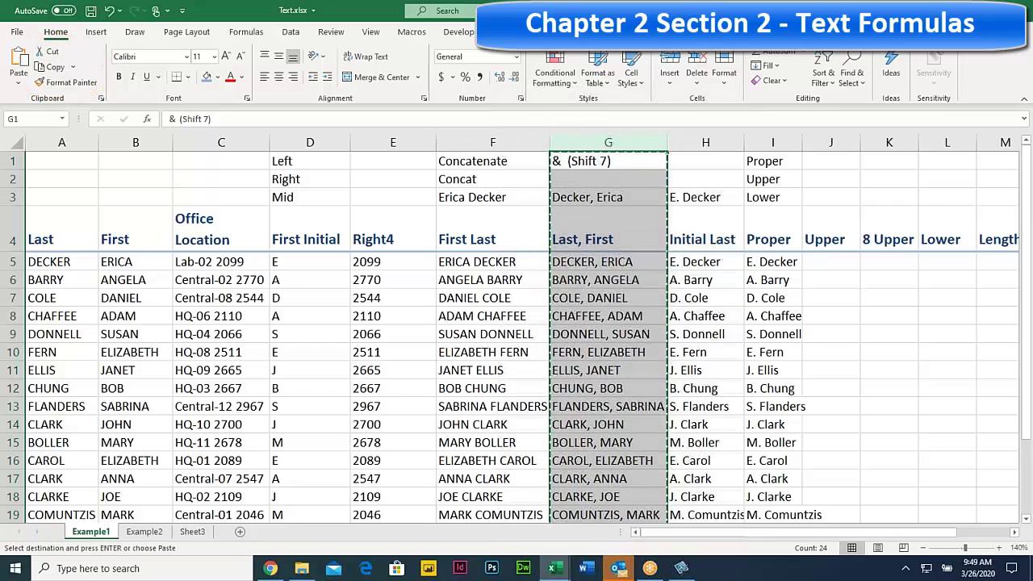
{"action": "left_click", "coordinate": [998, 537]}
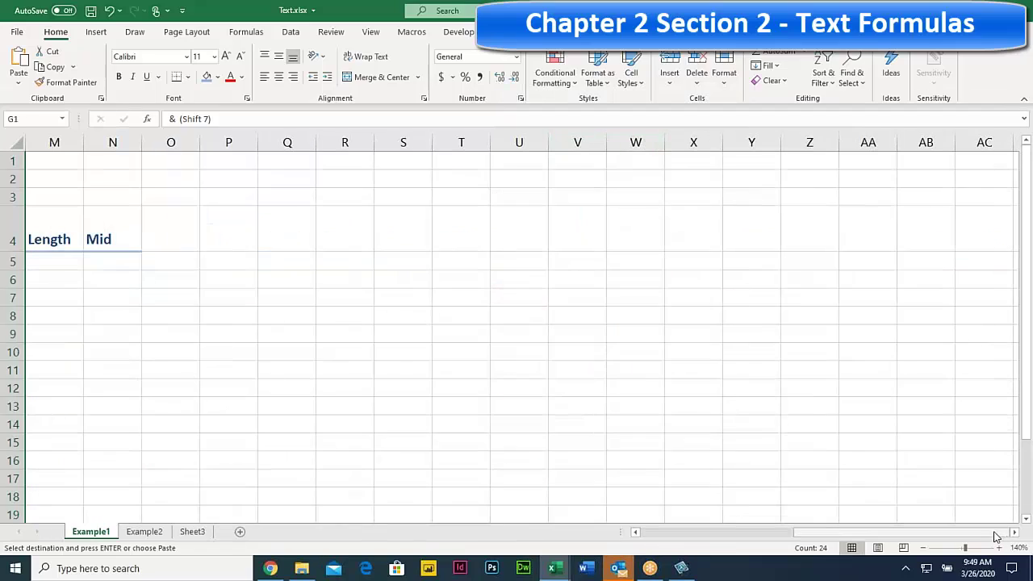
{"action": "left_click", "coordinate": [228, 144]}
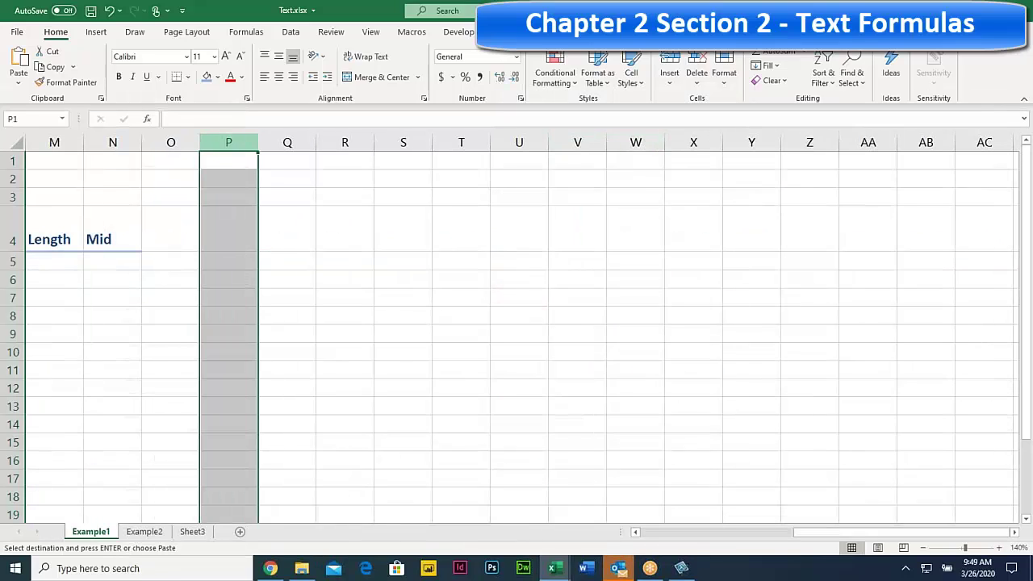
{"action": "left_click", "coordinate": [20, 80]}
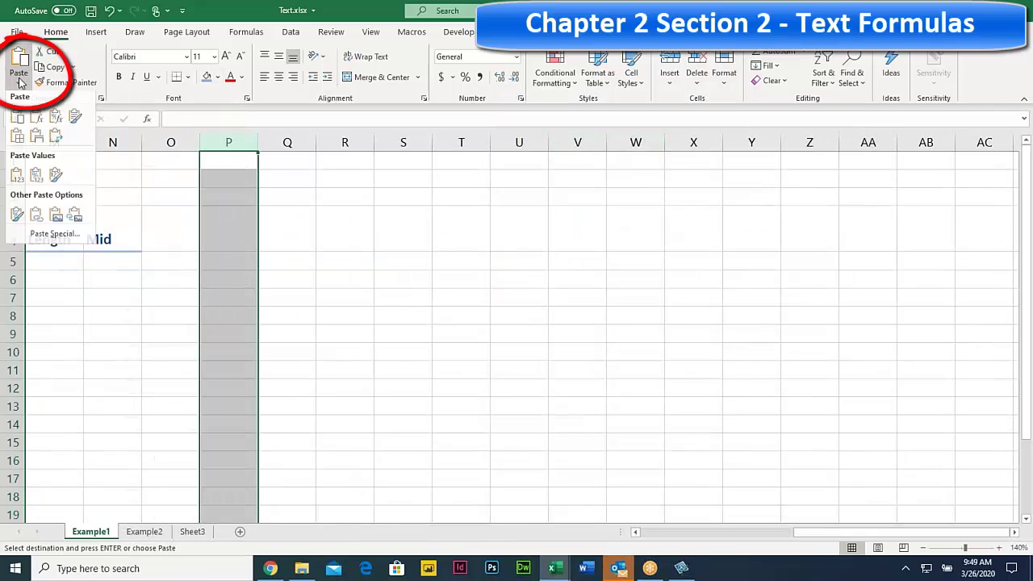
{"action": "left_click", "coordinate": [48, 238]}
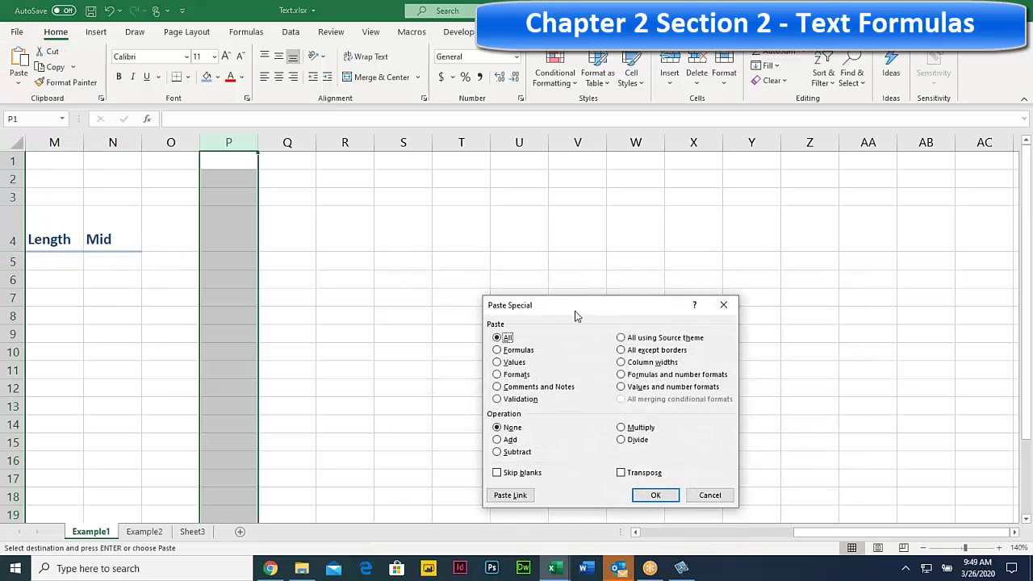
{"action": "left_click_drag", "start_coordinate": [575, 307], "coordinate": [496, 141]}
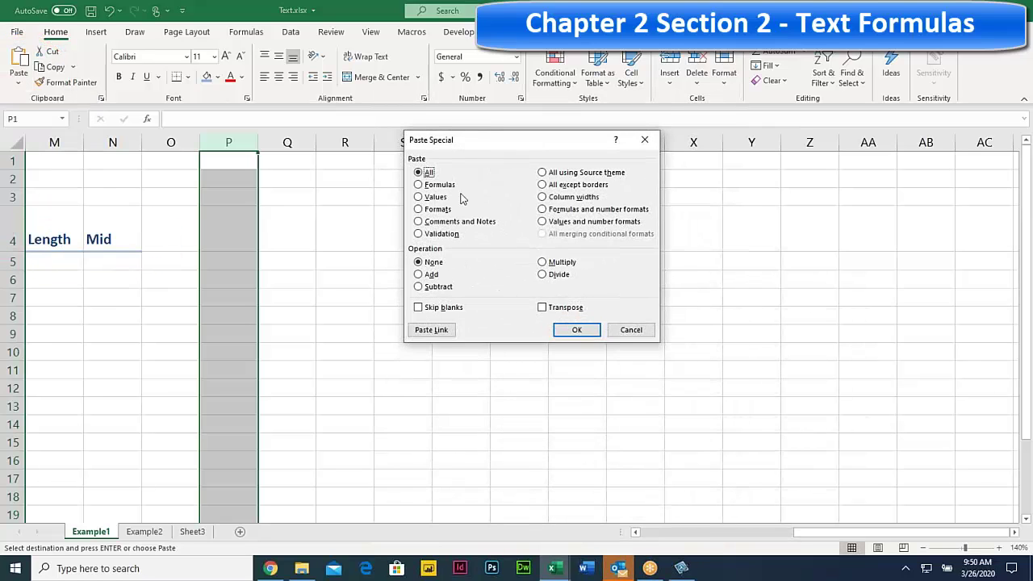
{"action": "left_click", "coordinate": [419, 198]}
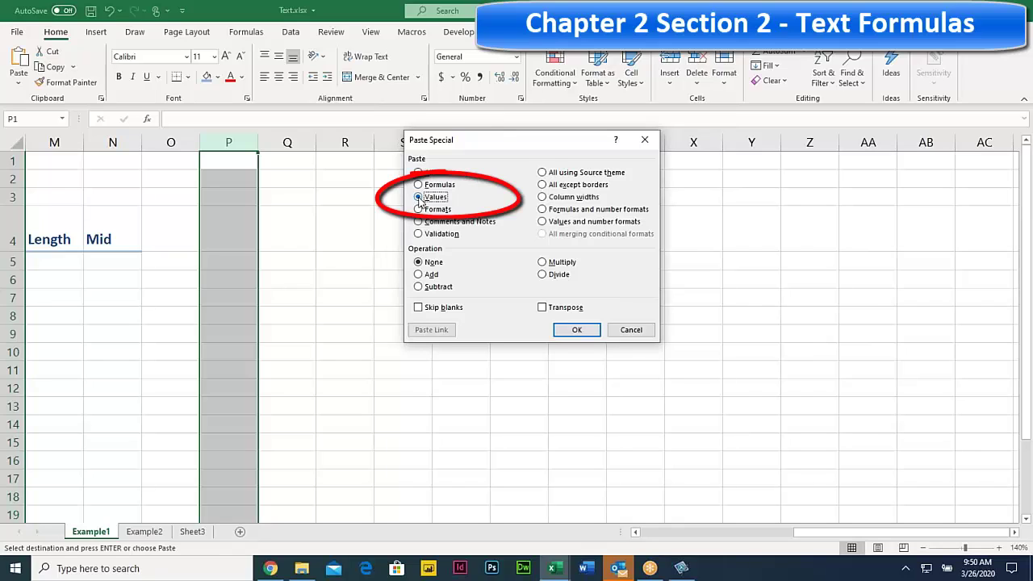
{"action": "left_click", "coordinate": [576, 330]}
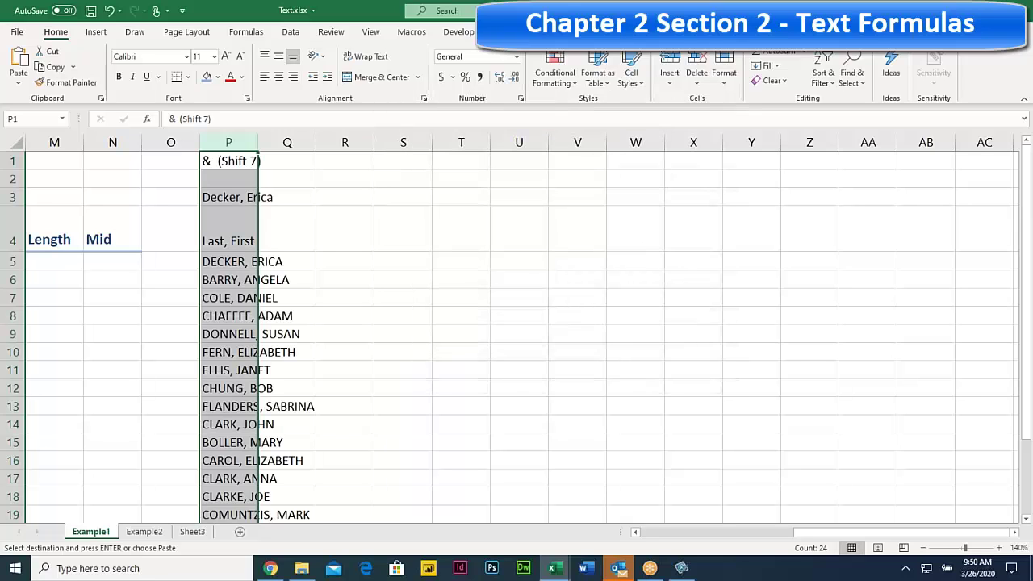
{"action": "left_click_drag", "start_coordinate": [259, 145], "coordinate": [350, 153]}
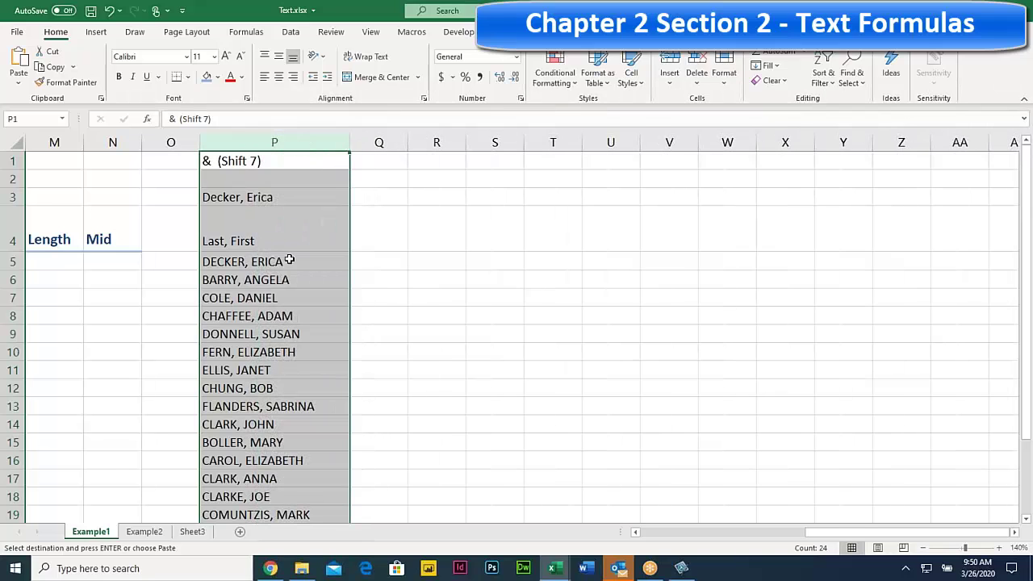
- Examine the pasted cells in column P to check whether they hold plain text or formulas
{"action": "left_click", "coordinate": [222, 261]}
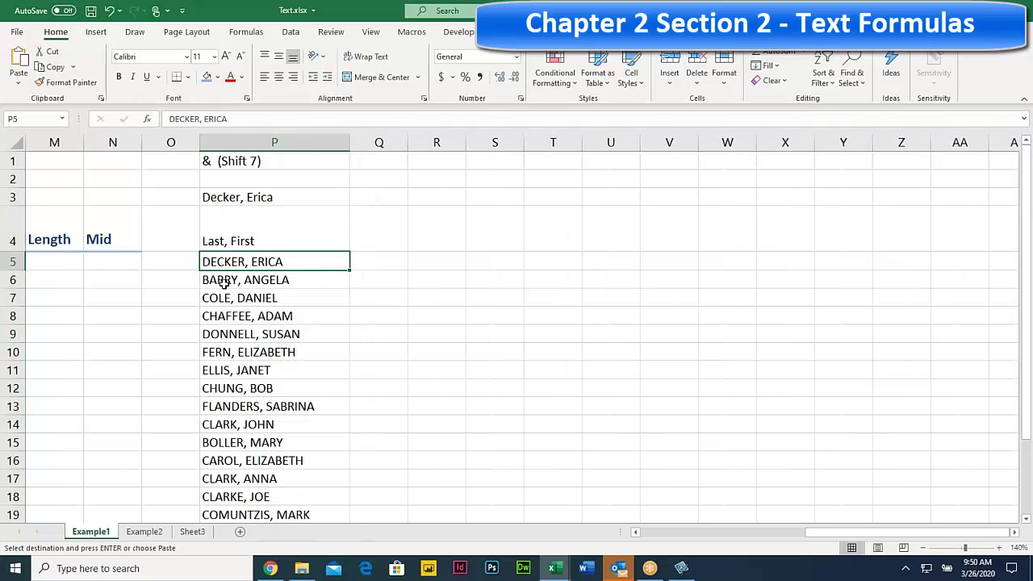
{"action": "left_click", "coordinate": [221, 279]}
{"action": "left_click", "coordinate": [224, 300]}
{"action": "left_click", "coordinate": [229, 331]}
{"action": "left_click", "coordinate": [230, 315]}
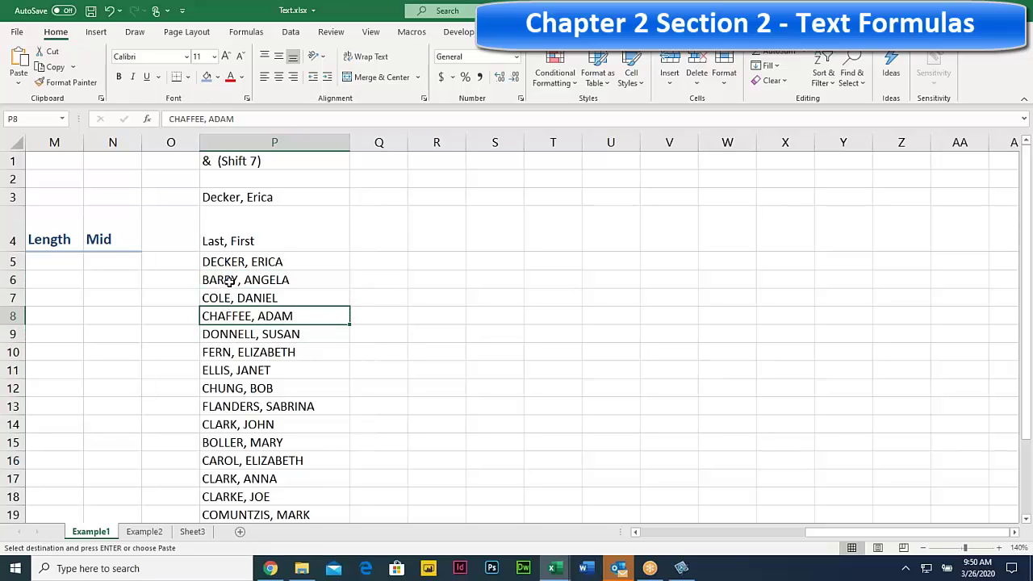
{"action": "left_click", "coordinate": [230, 281]}
{"action": "left_click", "coordinate": [230, 260]}
{"action": "left_click", "coordinate": [229, 242]}
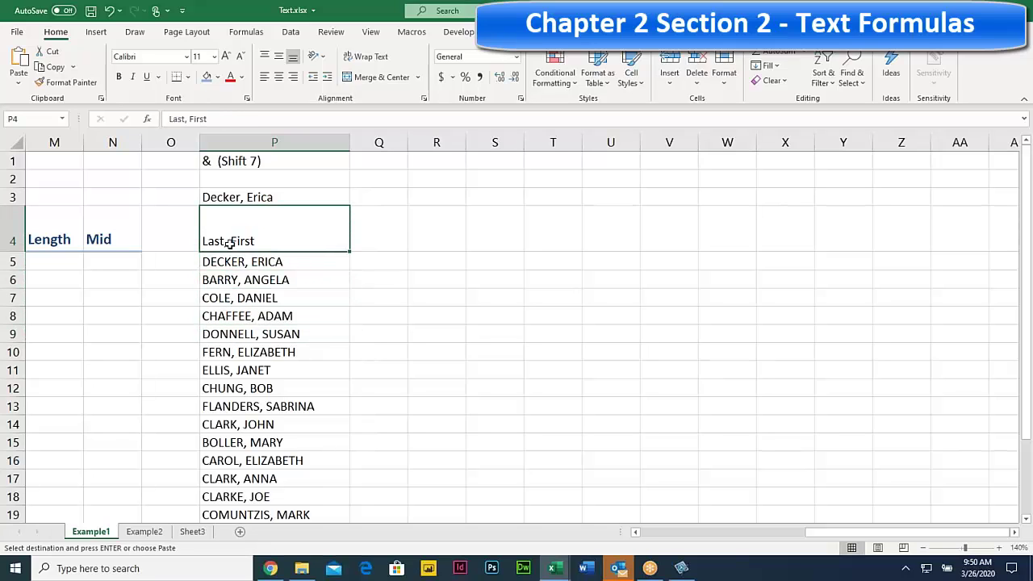
{"action": "left_click", "coordinate": [244, 262]}
{"action": "left_click", "coordinate": [243, 283]}
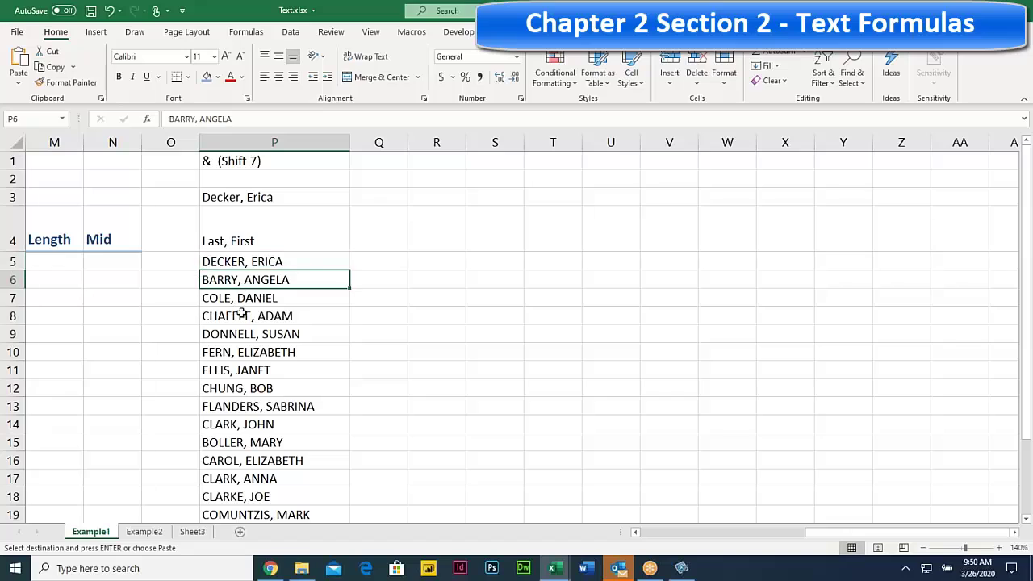
{"action": "left_click", "coordinate": [234, 313]}
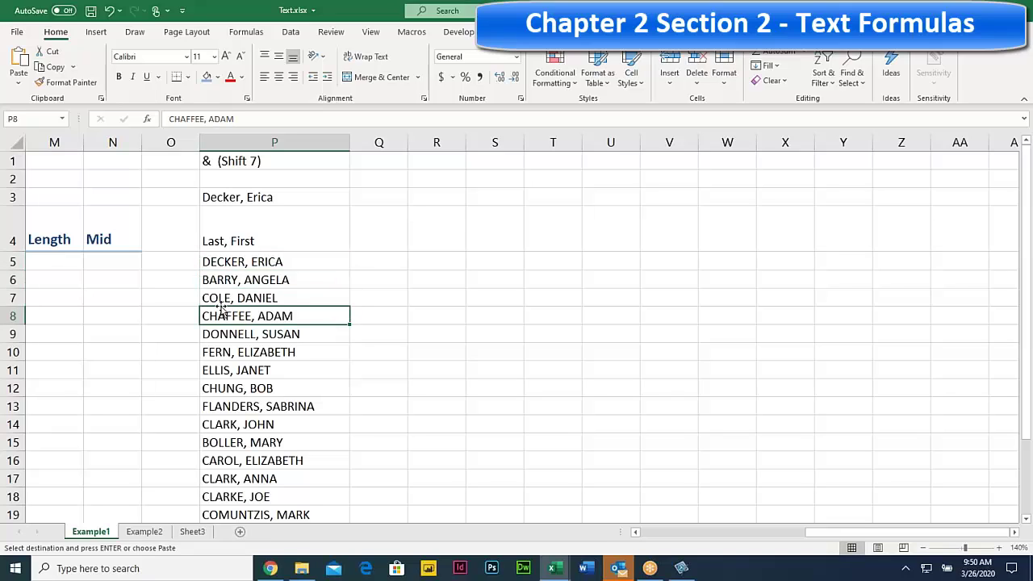
{"action": "left_click", "coordinate": [231, 261]}
{"action": "left_click", "coordinate": [245, 275]}
{"action": "left_click", "coordinate": [245, 261]}
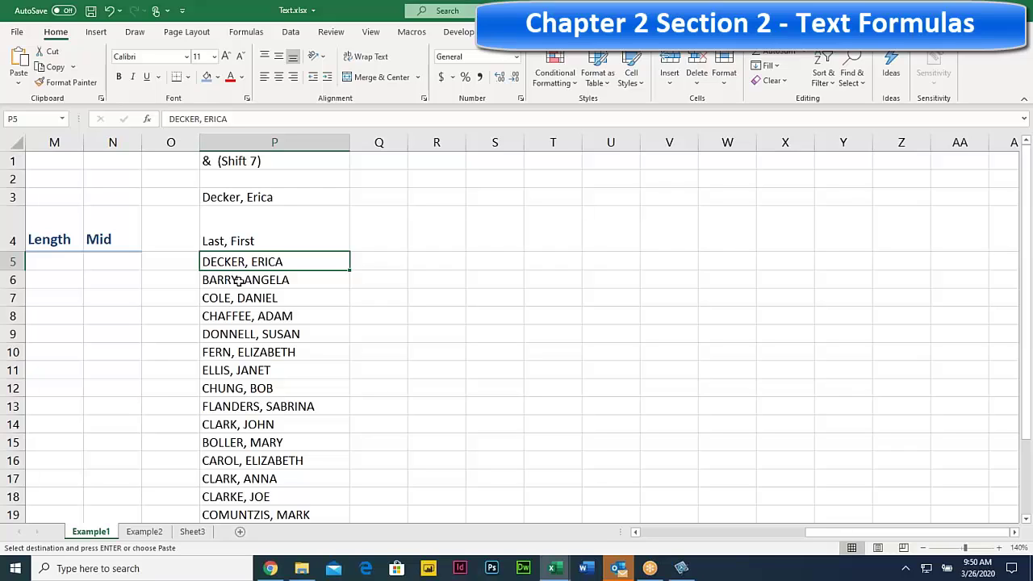
- Start Text to Columns on the whole of column P with Delimited as the original data type
{"action": "left_click", "coordinate": [273, 142]}
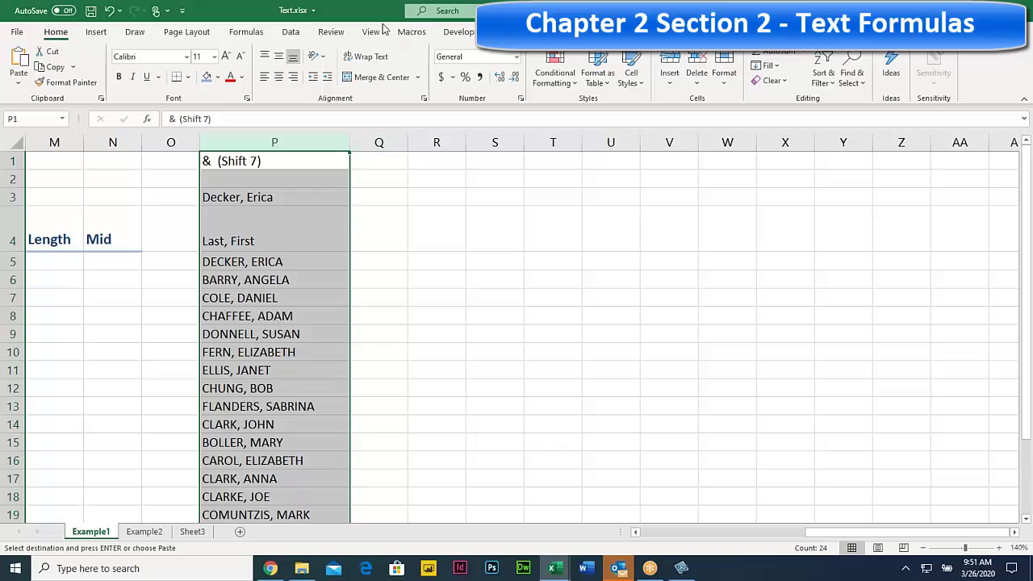
{"action": "left_click", "coordinate": [287, 34]}
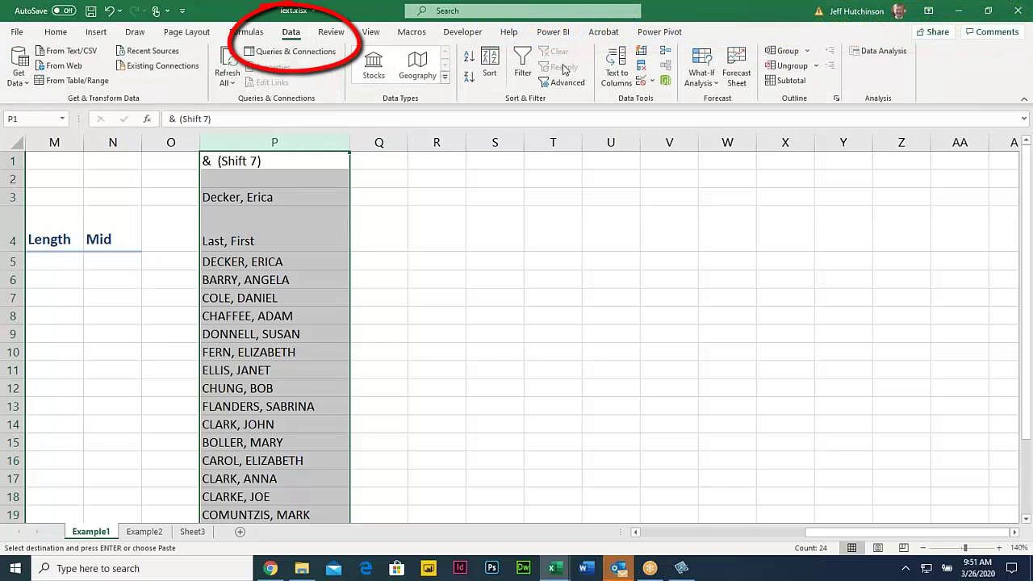
{"action": "left_click", "coordinate": [617, 68]}
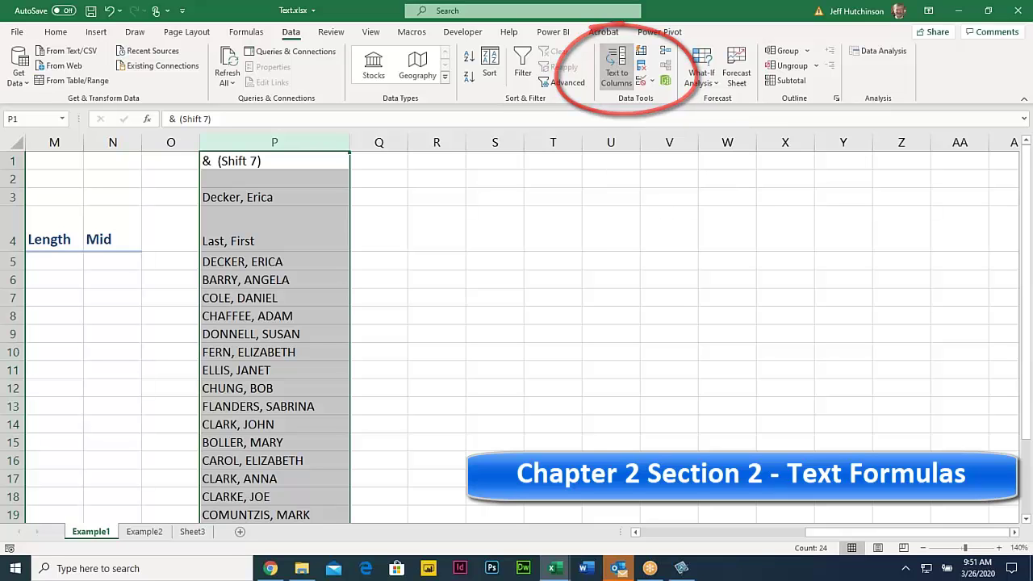
{"action": "left_click_drag", "start_coordinate": [550, 114], "coordinate": [680, 53]}
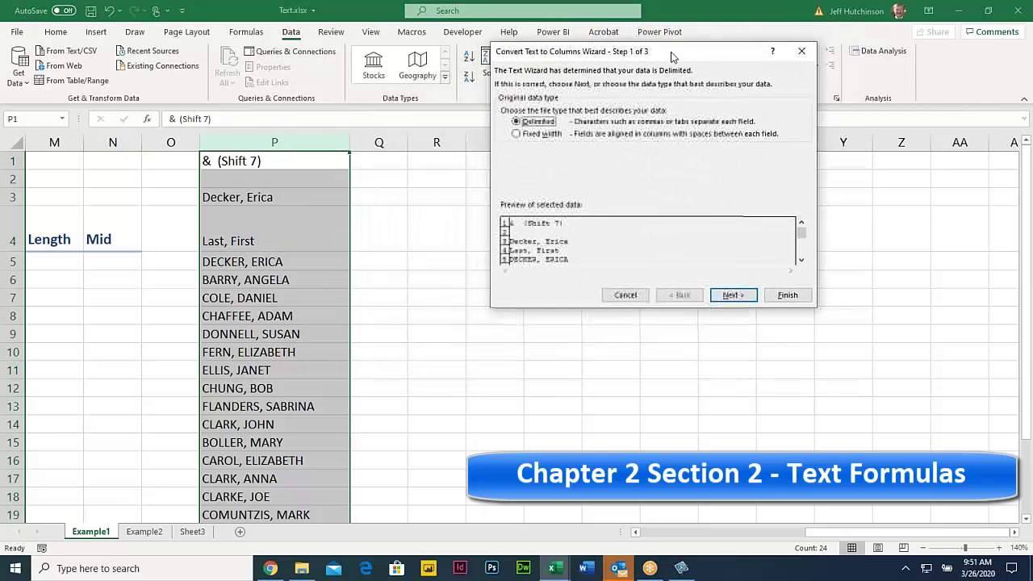
{"action": "left_click", "coordinate": [520, 136]}
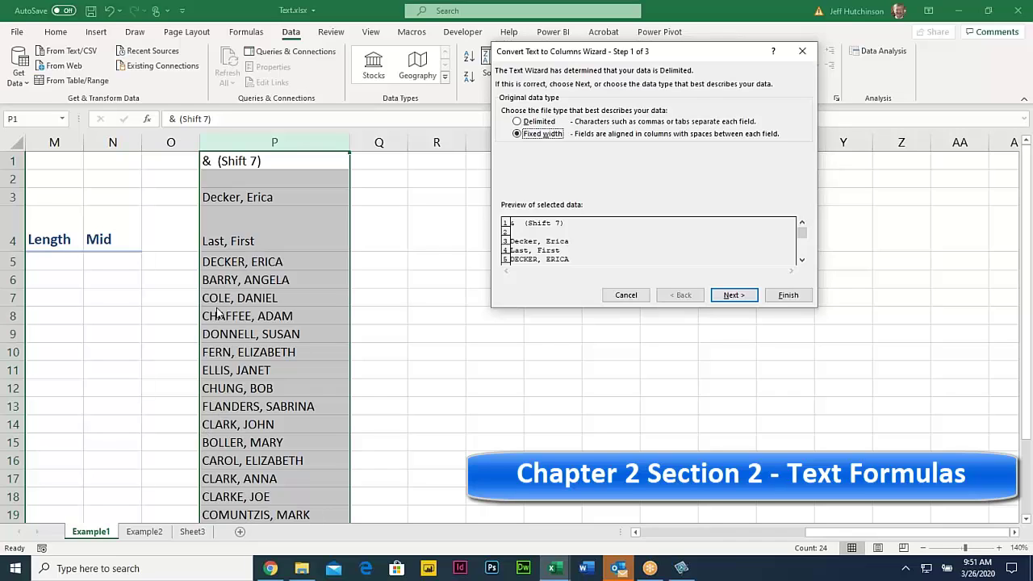
{"action": "left_click", "coordinate": [518, 121]}
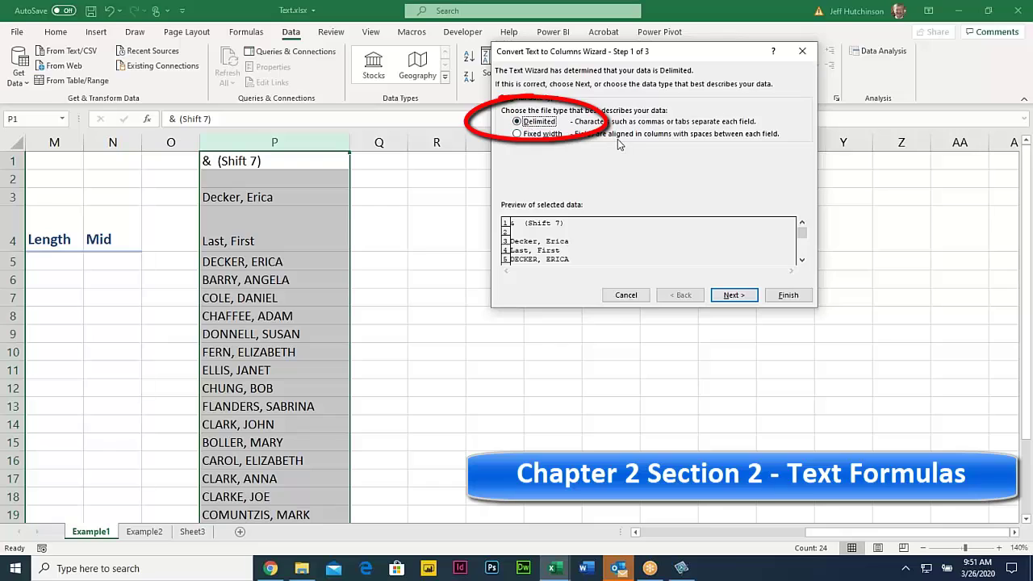
{"action": "left_click", "coordinate": [735, 296]}
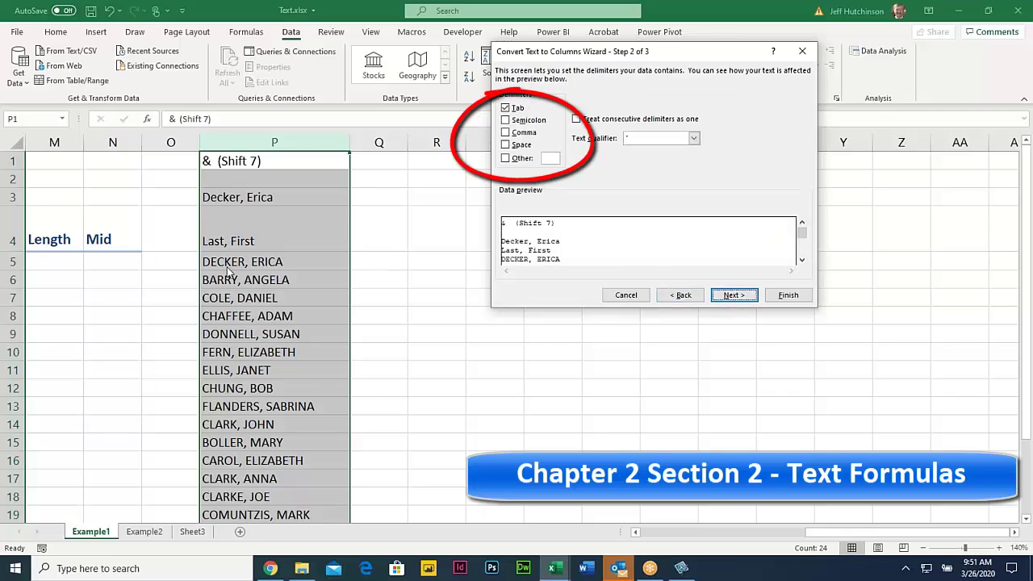
- Split column P using Comma and Space as delimiters instead of Tab, and select the resulting columns P and Q
{"action": "left_click", "coordinate": [506, 108]}
{"action": "left_click", "coordinate": [506, 133]}
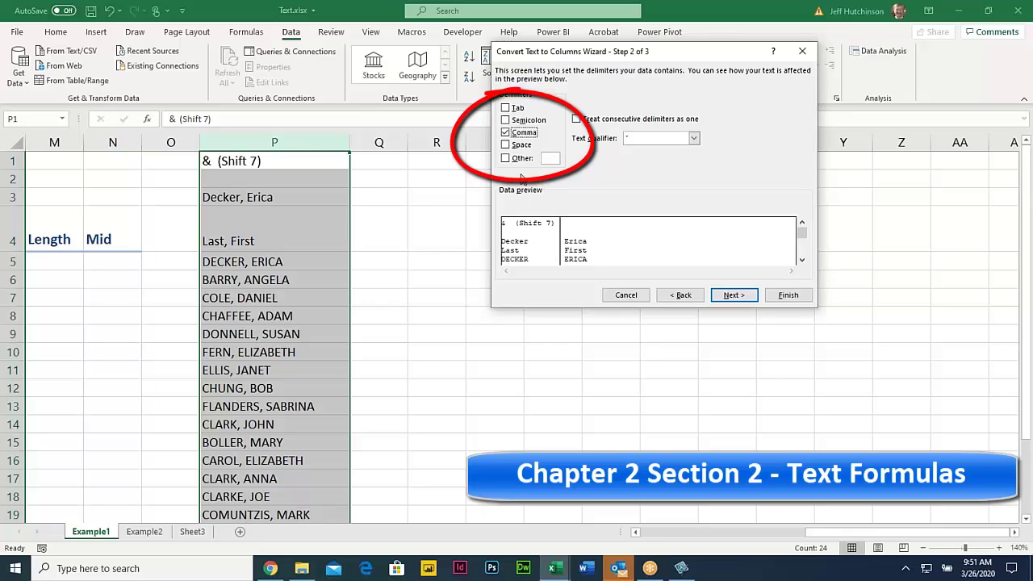
{"action": "left_click", "coordinate": [506, 145]}
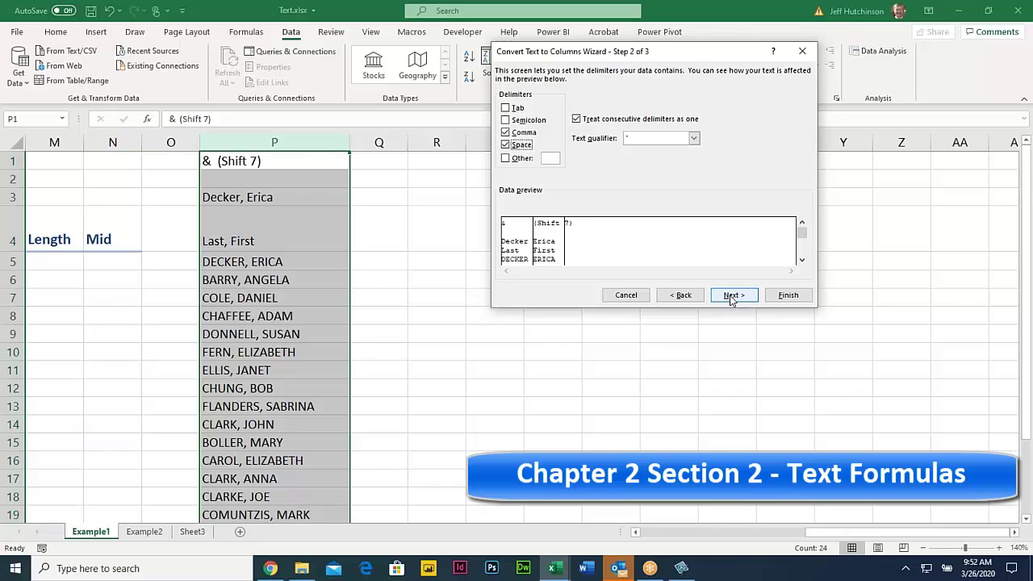
{"action": "left_click", "coordinate": [788, 295]}
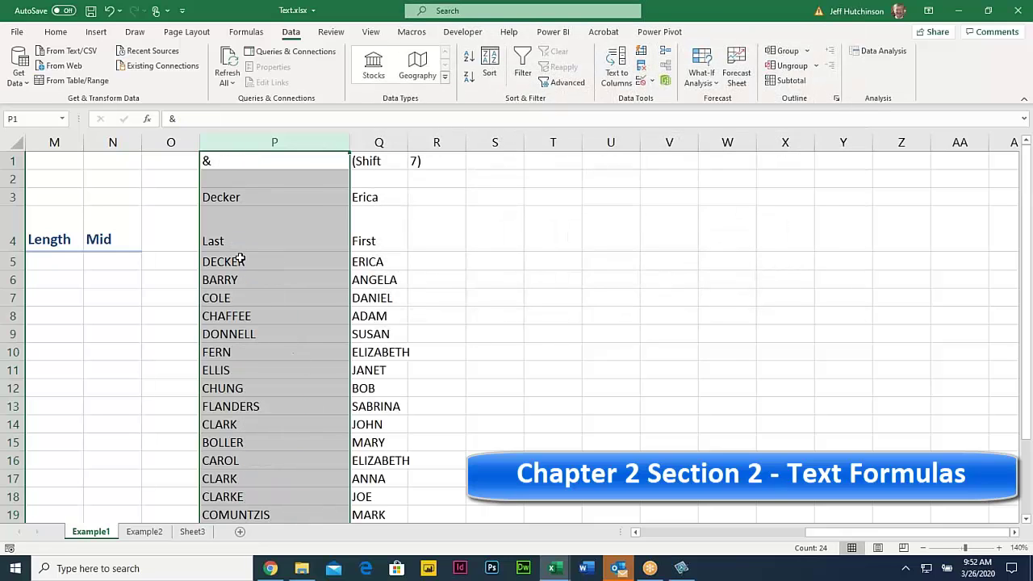
{"action": "left_click", "coordinate": [240, 260]}
{"action": "left_click_drag", "start_coordinate": [270, 143], "coordinate": [379, 142]}
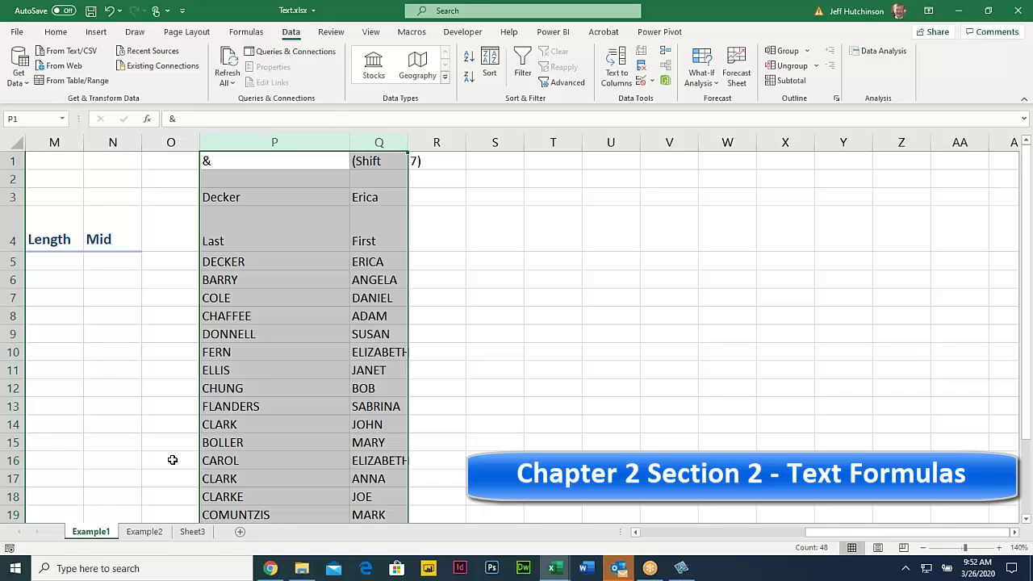
- Switch to the excel365-2concepts.pdf workbook in Chrome and review the remaining text functions, including Text To Columns
{"action": "left_click", "coordinate": [270, 568]}
{"action": "scroll", "coordinate": [385, 295], "scroll_direction": "down", "scroll_amount": 3}
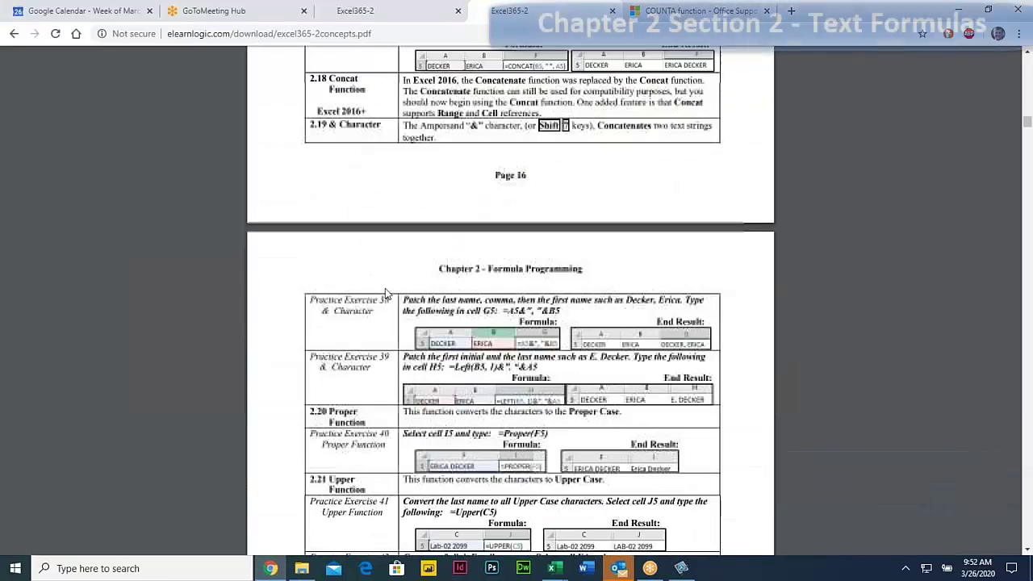
{"action": "scroll", "coordinate": [385, 295], "scroll_direction": "down", "scroll_amount": 8}
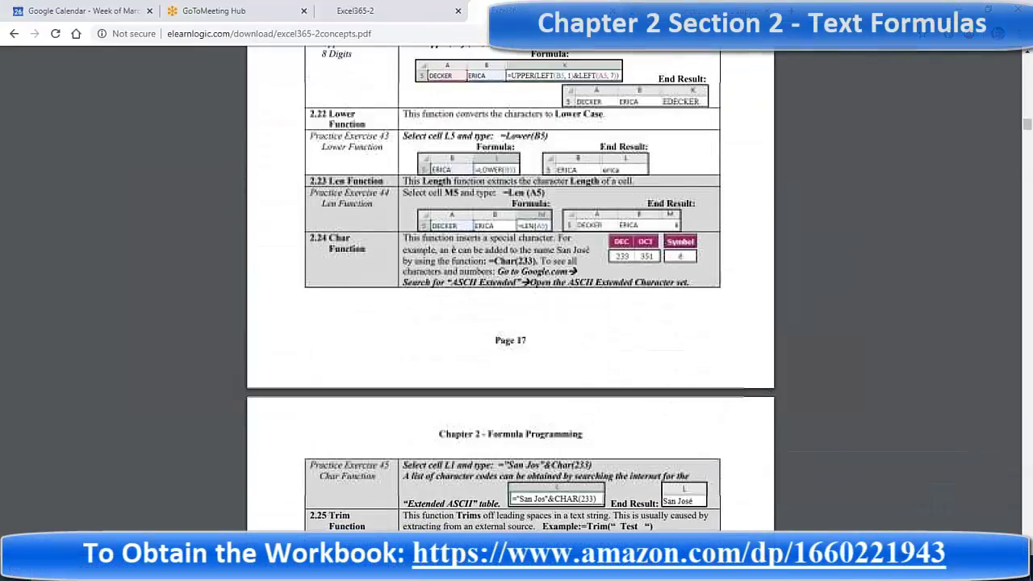
{"action": "left_click", "coordinate": [354, 281]}
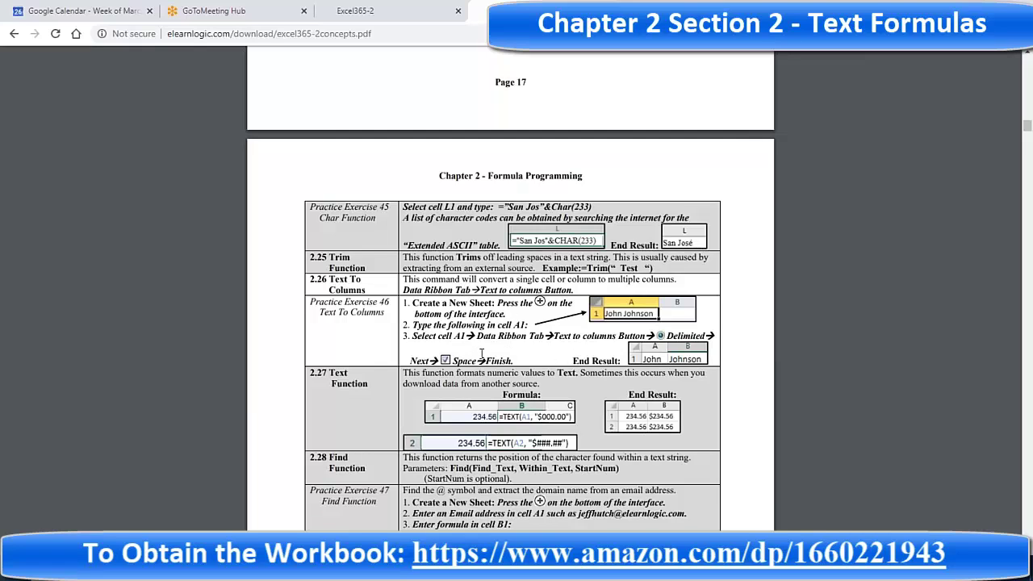
{"action": "scroll", "coordinate": [482, 352], "scroll_direction": "down", "scroll_amount": 7}
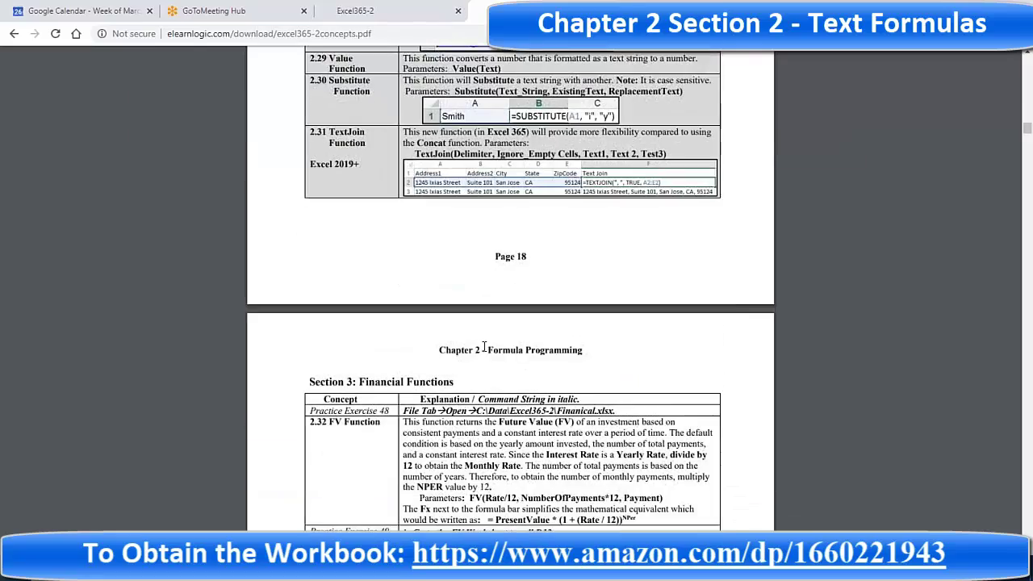
{"action": "scroll", "coordinate": [484, 347], "scroll_direction": "down", "scroll_amount": 3}
{"action": "scroll", "coordinate": [485, 347], "scroll_direction": "up", "scroll_amount": 10}
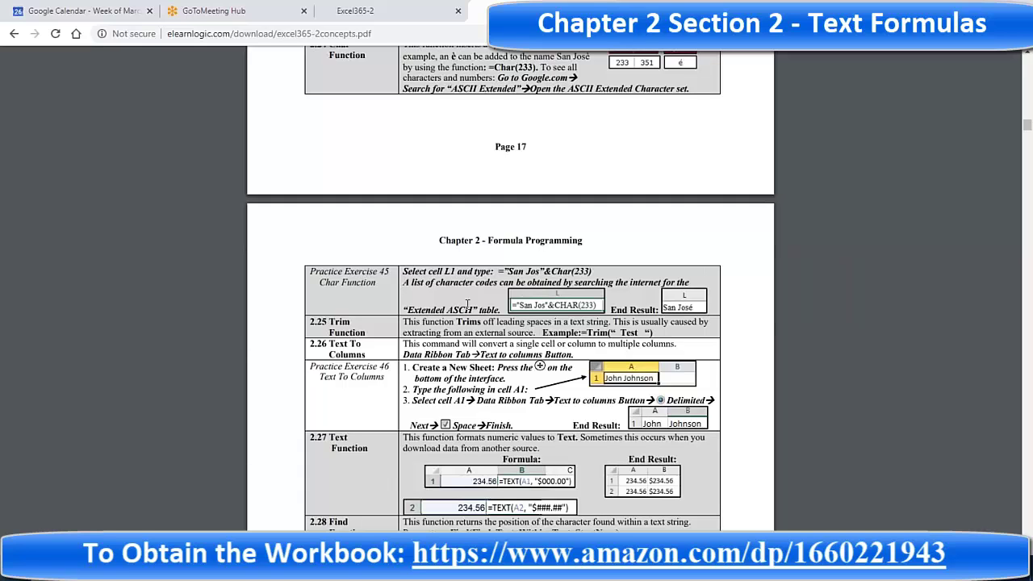
- Go to Section 3: Financial Functions in the PDF and highlight the section heading and part of the FV Function title
{"action": "scroll", "coordinate": [449, 263], "scroll_direction": "down", "scroll_amount": 10}
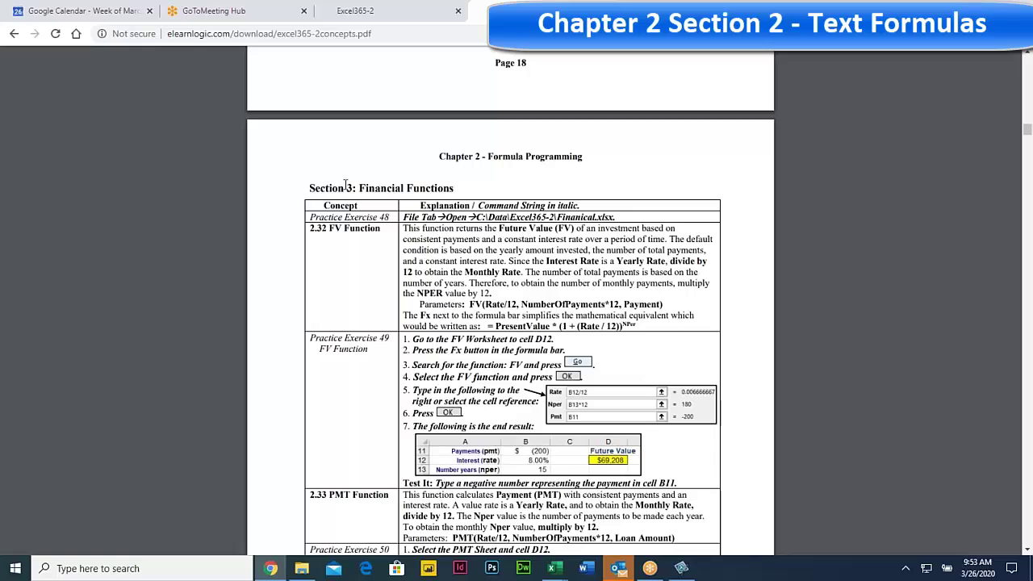
{"action": "left_click_drag", "start_coordinate": [321, 188], "coordinate": [464, 190]}
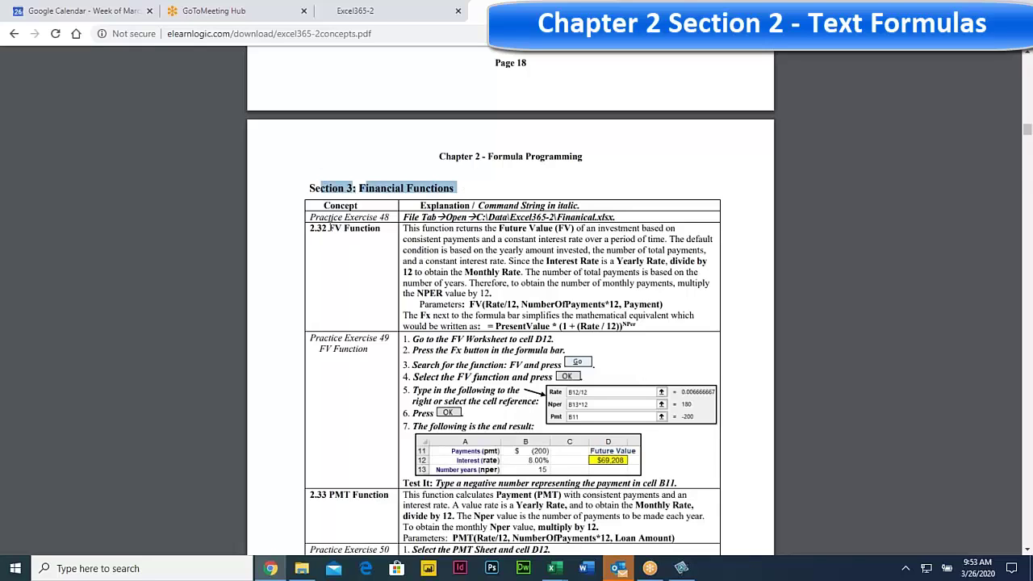
{"action": "left_click_drag", "start_coordinate": [329, 228], "coordinate": [358, 228]}
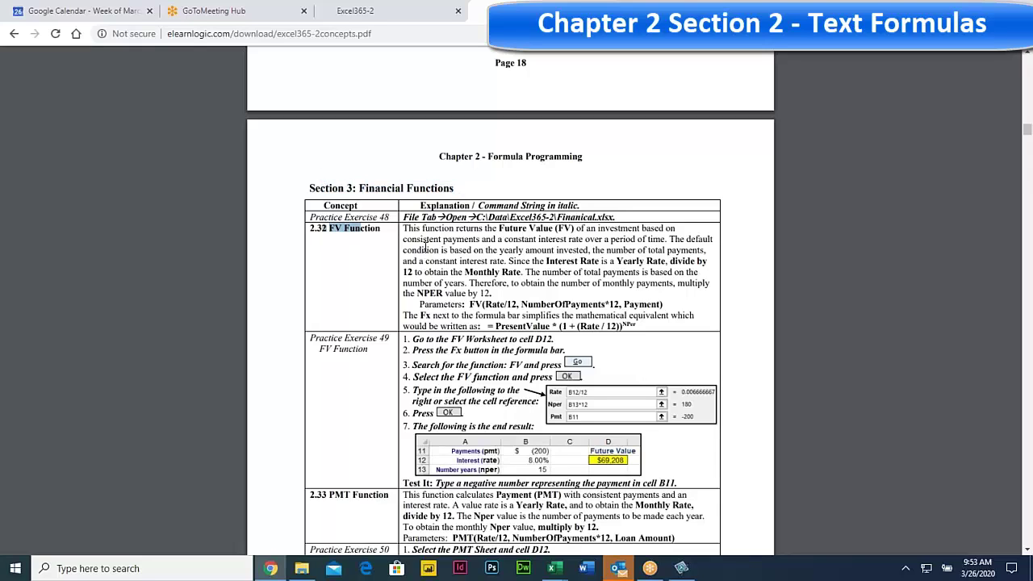
- Examine the FV and PMT function entries in Section 3 of the PDF and highlight part of the PMT Function title
{"action": "left_click", "coordinate": [340, 229]}
{"action": "scroll", "coordinate": [374, 306], "scroll_direction": "down", "scroll_amount": 2}
{"action": "left_click_drag", "start_coordinate": [327, 365], "coordinate": [369, 365]}
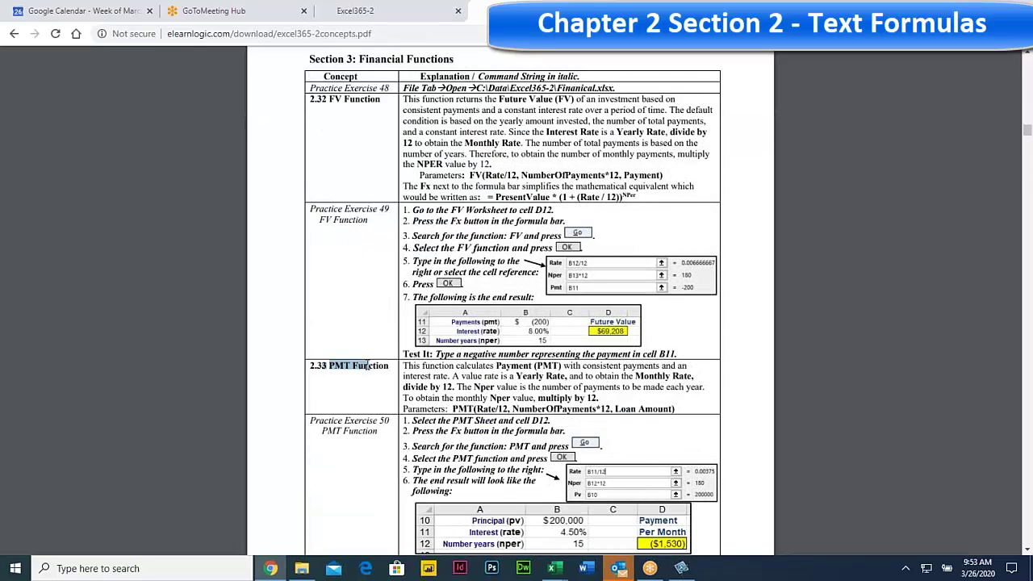
{"action": "left_click", "coordinate": [441, 365]}
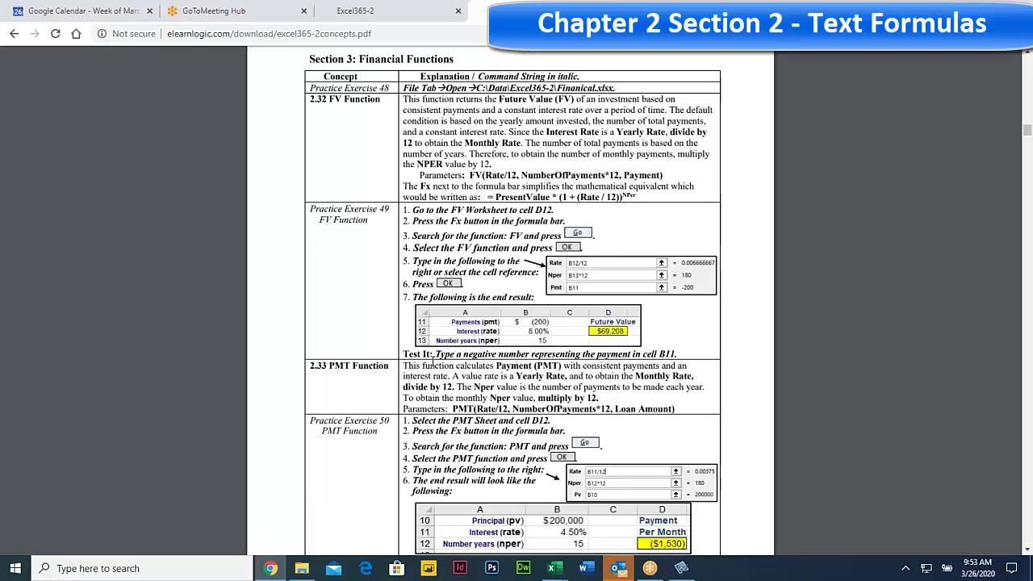
- Skim the remaining financial functions and Student Project A exercises through to Section 4: Information Functions
{"action": "scroll", "coordinate": [424, 309], "scroll_direction": "down", "scroll_amount": 5}
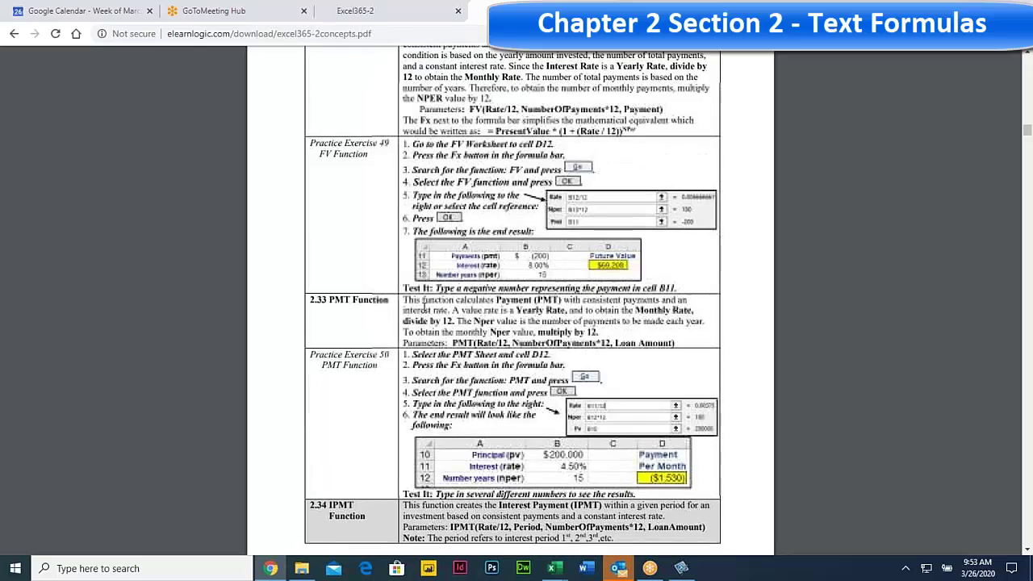
{"action": "scroll", "coordinate": [425, 309], "scroll_direction": "down", "scroll_amount": 15}
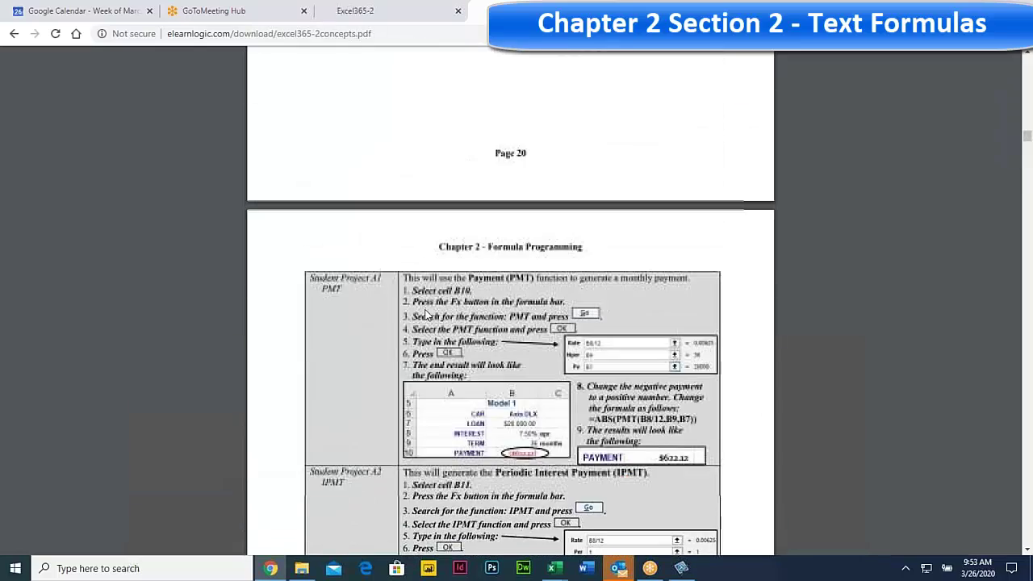
{"action": "scroll", "coordinate": [426, 311], "scroll_direction": "down", "scroll_amount": 10}
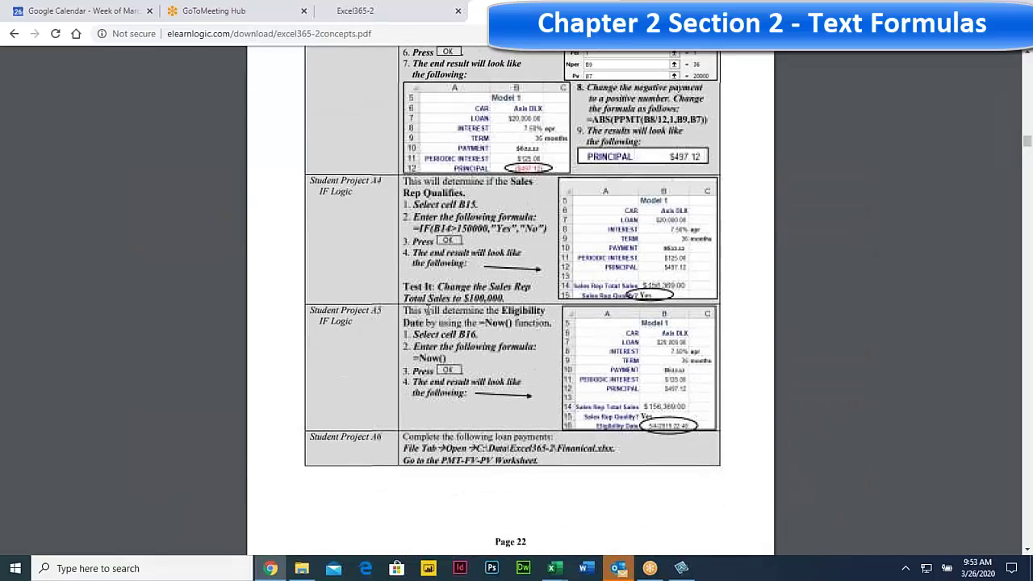
{"action": "scroll", "coordinate": [428, 313], "scroll_direction": "down", "scroll_amount": 20}
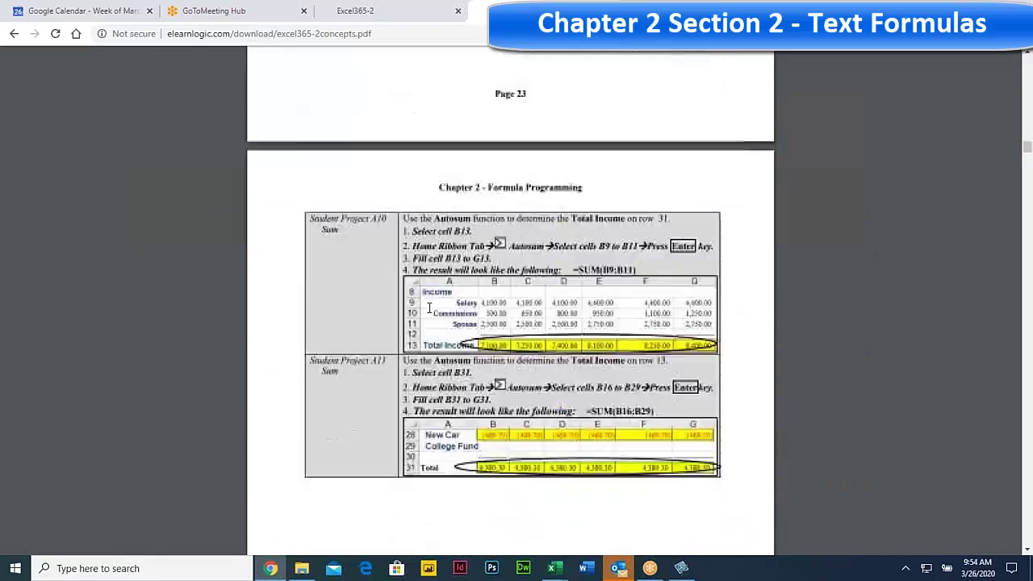
{"action": "scroll", "coordinate": [430, 307], "scroll_direction": "down", "scroll_amount": 8}
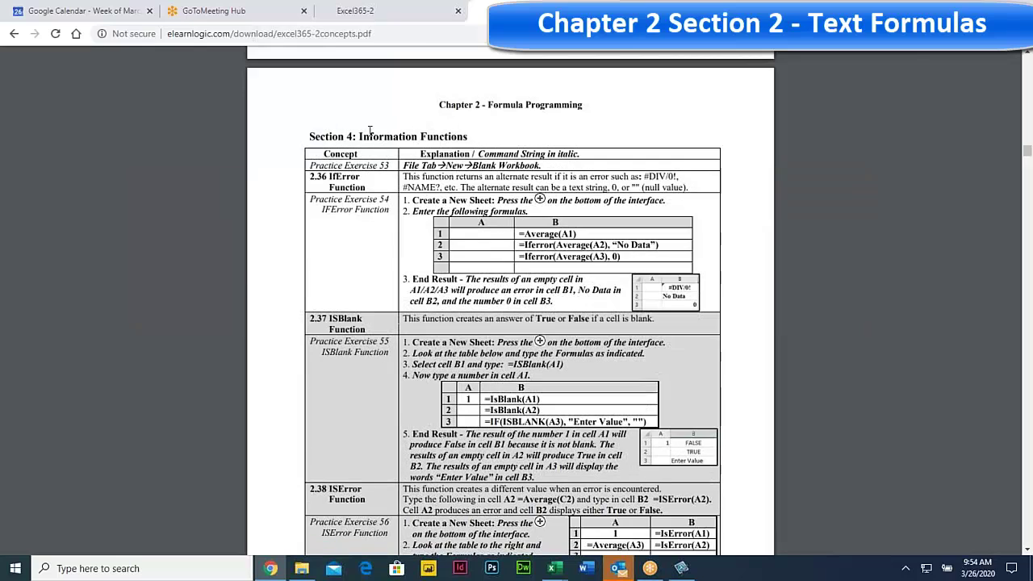
- Review Section 4, highlighting the Information Functions heading and the IfError, ISBlank and ISError function titles
{"action": "left_click_drag", "start_coordinate": [358, 137], "coordinate": [469, 135]}
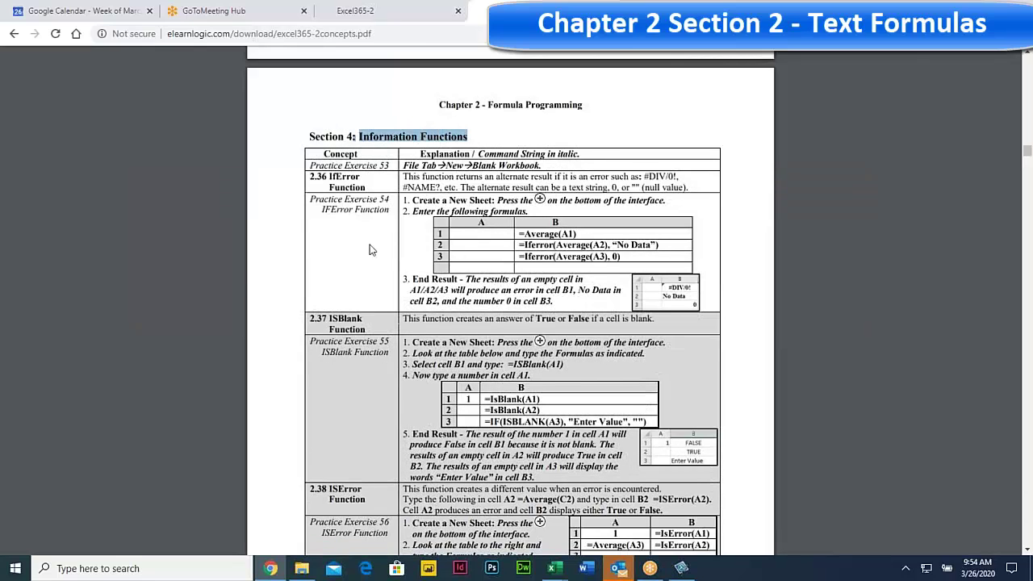
{"action": "left_click_drag", "start_coordinate": [326, 180], "coordinate": [356, 170]}
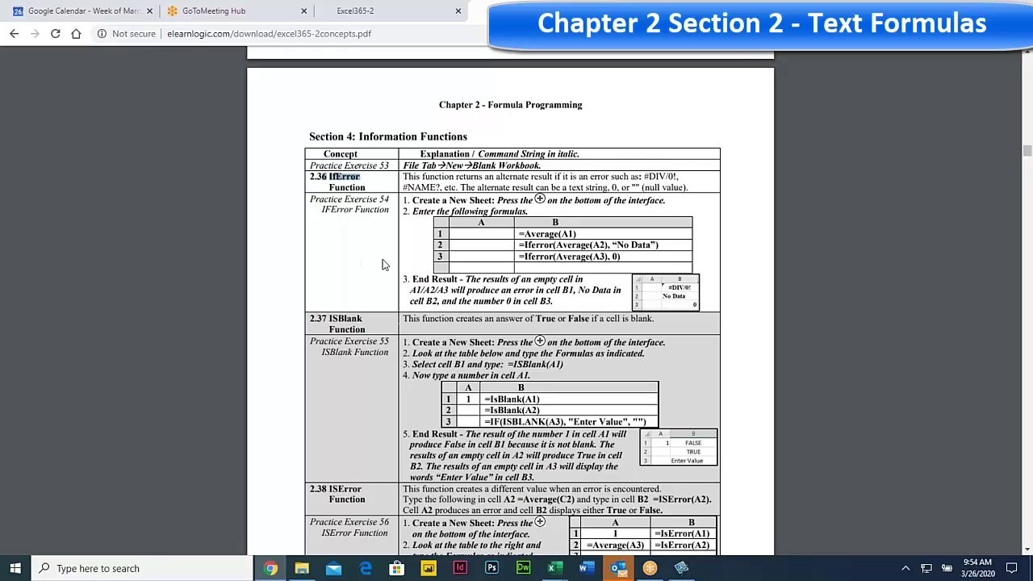
{"action": "scroll", "coordinate": [324, 234], "scroll_direction": "down", "scroll_amount": 2}
{"action": "left_click_drag", "start_coordinate": [322, 233], "coordinate": [384, 278]}
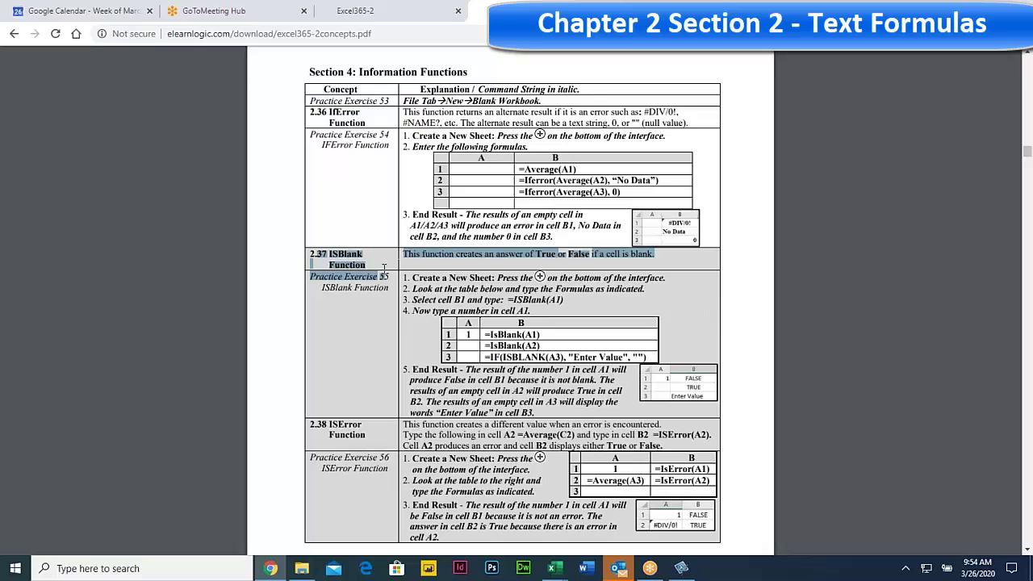
{"action": "left_click", "coordinate": [337, 115]}
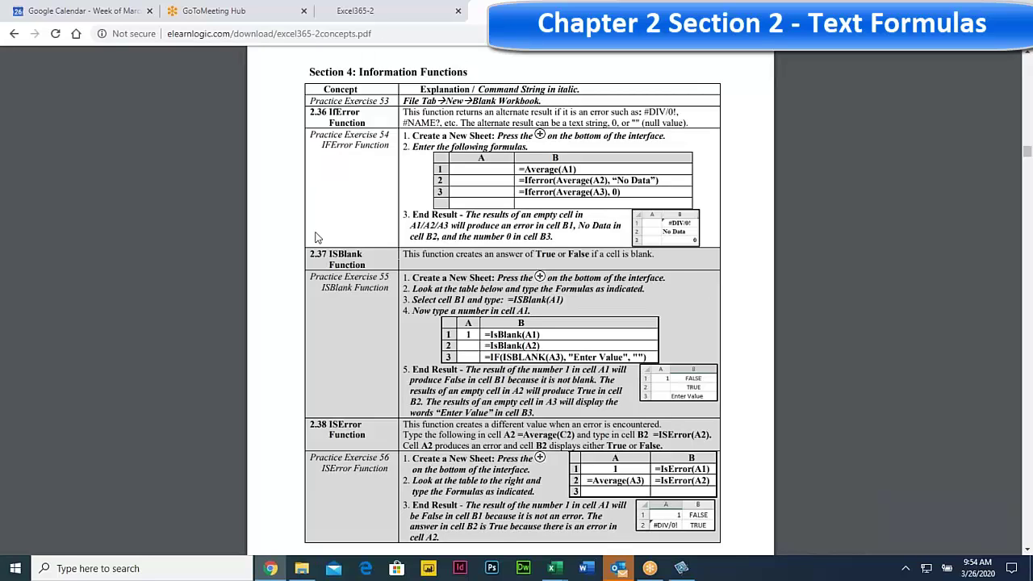
{"action": "left_click_drag", "start_coordinate": [322, 254], "coordinate": [374, 253]}
{"action": "left_click_drag", "start_coordinate": [328, 424], "coordinate": [367, 430]}
- Go to Section 5: Math Functions and highlight the Product Function title while reviewing its entry
{"action": "scroll", "coordinate": [367, 430], "scroll_direction": "down", "scroll_amount": 5}
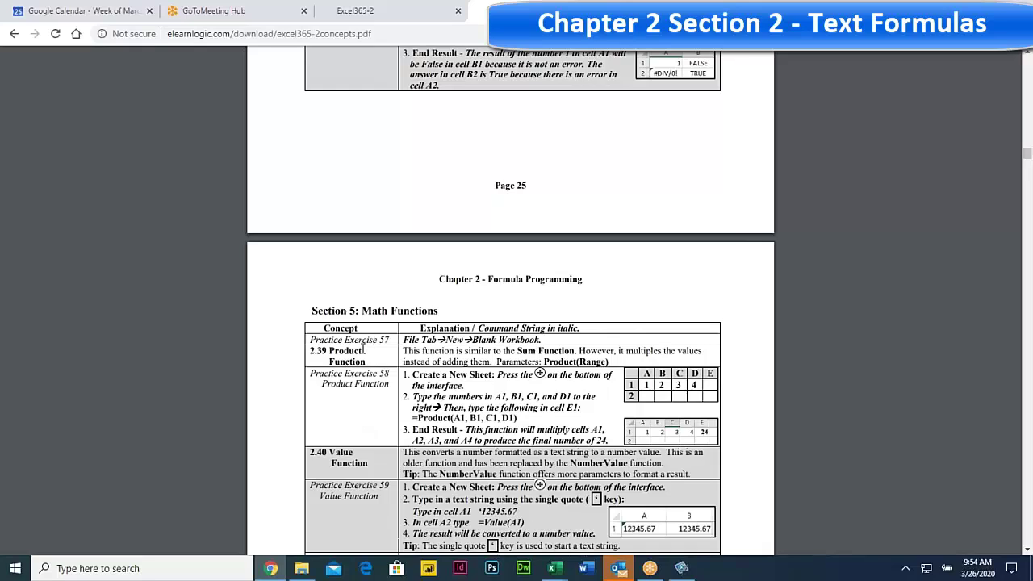
{"action": "left_click_drag", "start_coordinate": [326, 351], "coordinate": [367, 363]}
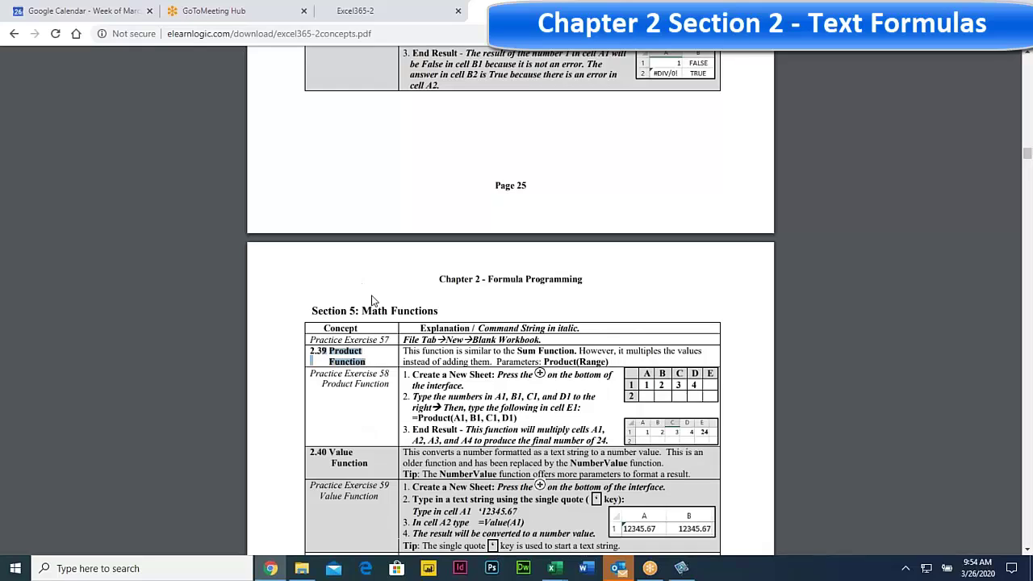
{"action": "left_click", "coordinate": [323, 348]}
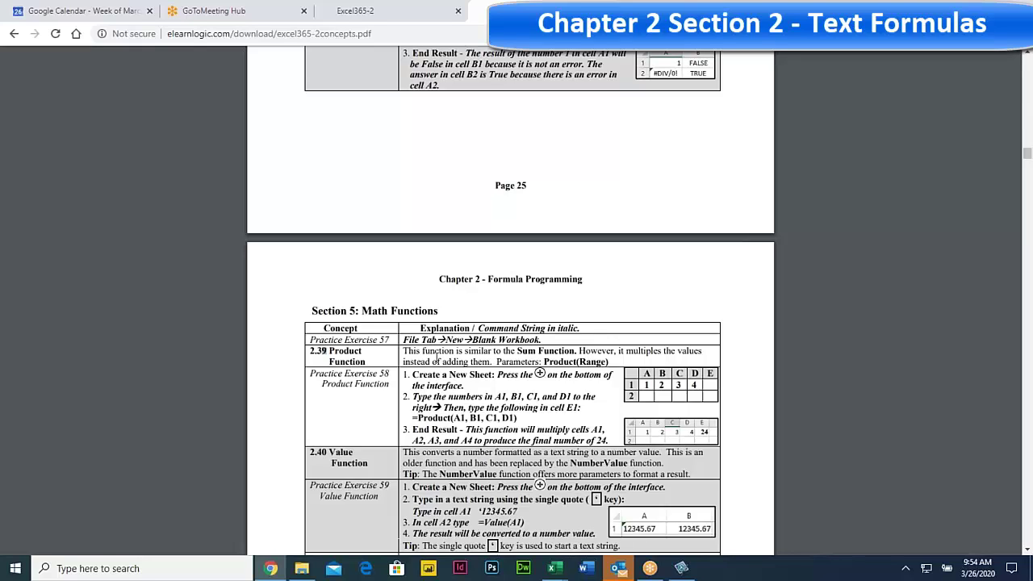
{"action": "left_click_drag", "start_coordinate": [328, 357], "coordinate": [372, 366]}
{"action": "scroll", "coordinate": [401, 388], "scroll_direction": "down", "scroll_amount": 3}
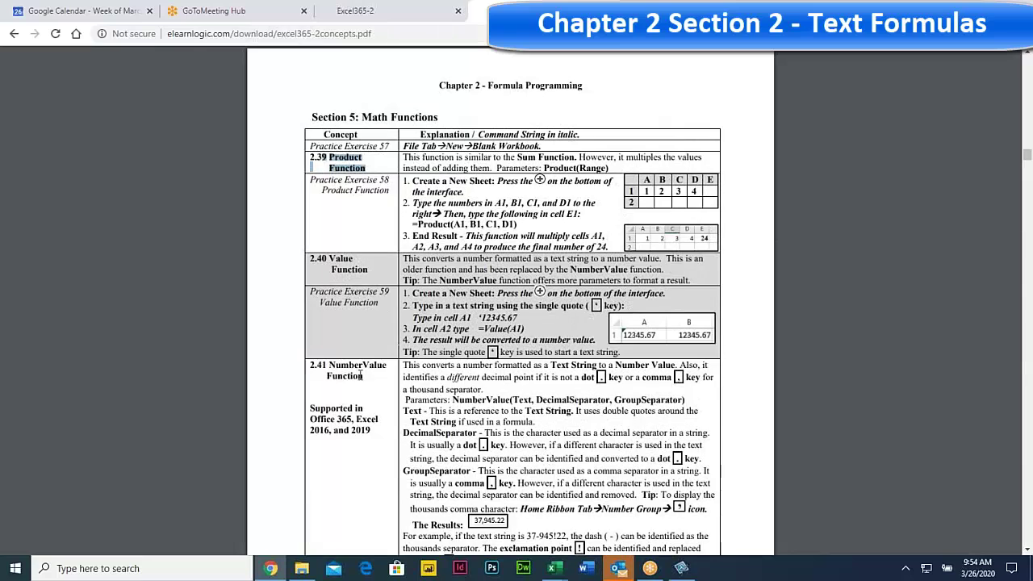
- Review the NumberValue and Round function entries, highlighting the NumberValue title and the Round Function description
{"action": "scroll", "coordinate": [347, 253], "scroll_direction": "down", "scroll_amount": 2}
{"action": "left_click_drag", "start_coordinate": [321, 235], "coordinate": [394, 244]}
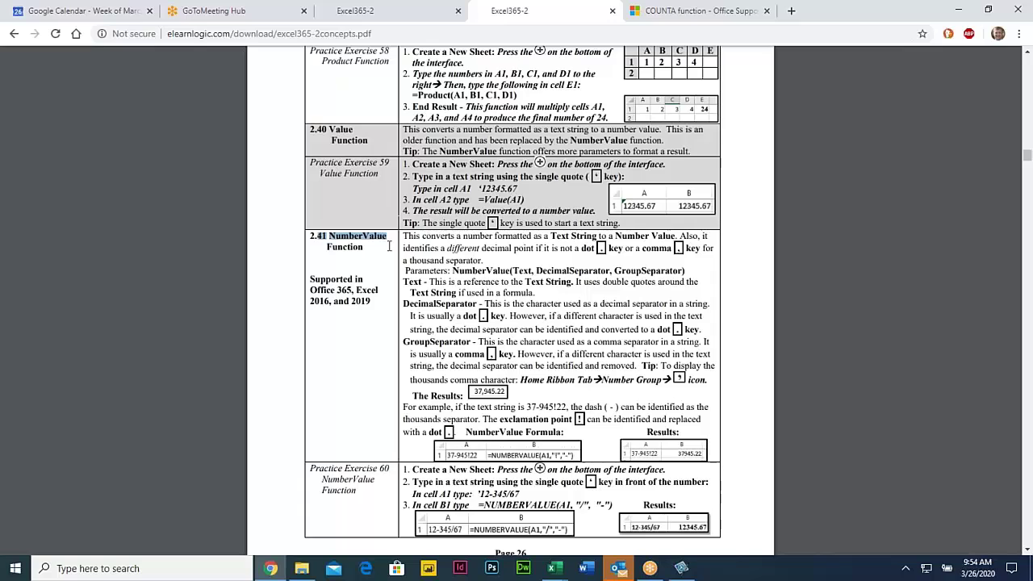
{"action": "left_click", "coordinate": [368, 236]}
{"action": "scroll", "coordinate": [369, 308], "scroll_direction": "down", "scroll_amount": 3}
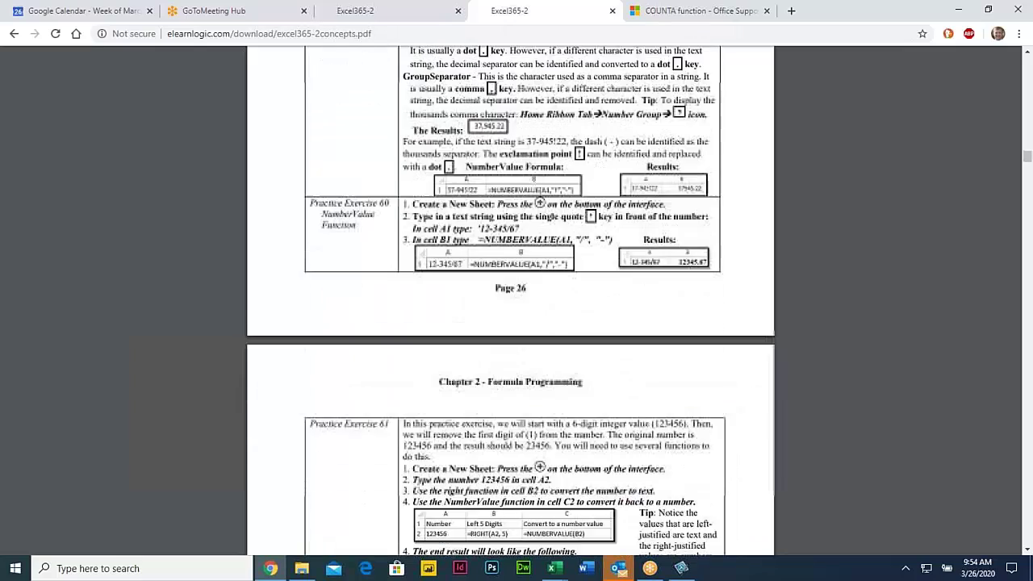
{"action": "scroll", "coordinate": [369, 308], "scroll_direction": "down", "scroll_amount": 5}
{"action": "left_click_drag", "start_coordinate": [328, 159], "coordinate": [551, 290]}
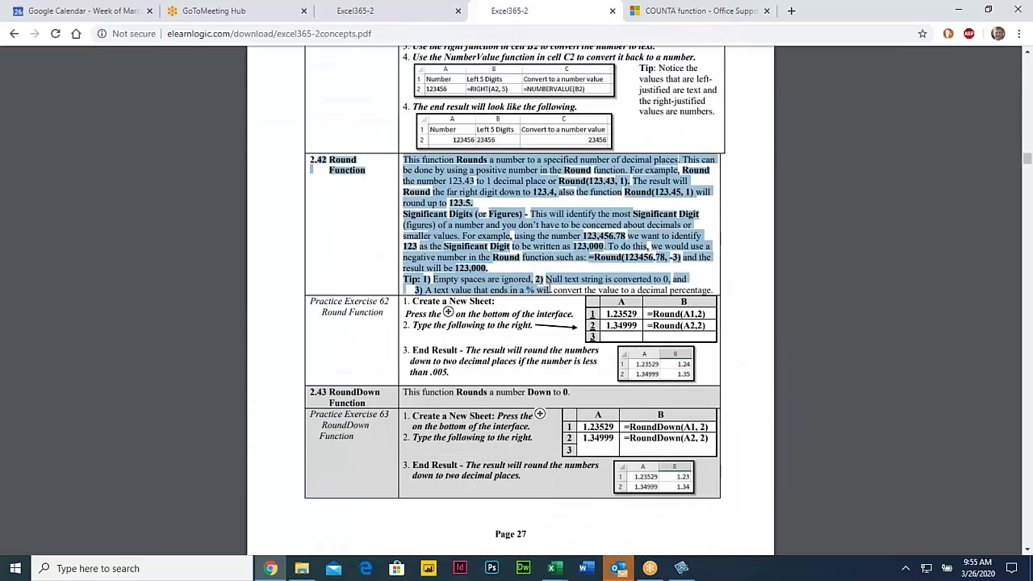
{"action": "left_click", "coordinate": [339, 180]}
- Skim the RoundDown, RoundUp, Rand and Randbetween entries and the Student Project B rounding exercise to the pages beyond
{"action": "scroll", "coordinate": [378, 252], "scroll_direction": "down", "scroll_amount": 4}
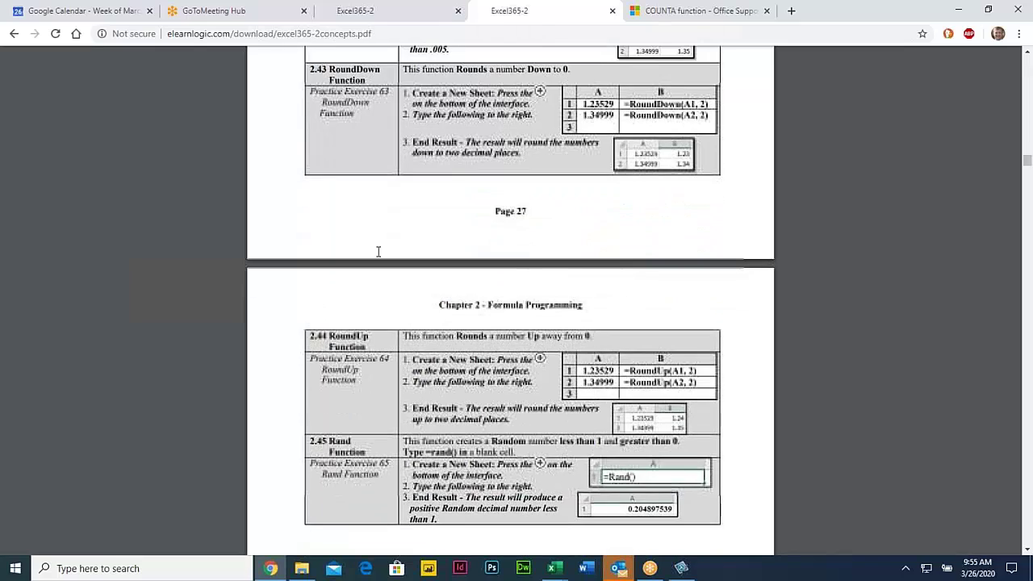
{"action": "scroll", "coordinate": [378, 252], "scroll_direction": "down", "scroll_amount": 10}
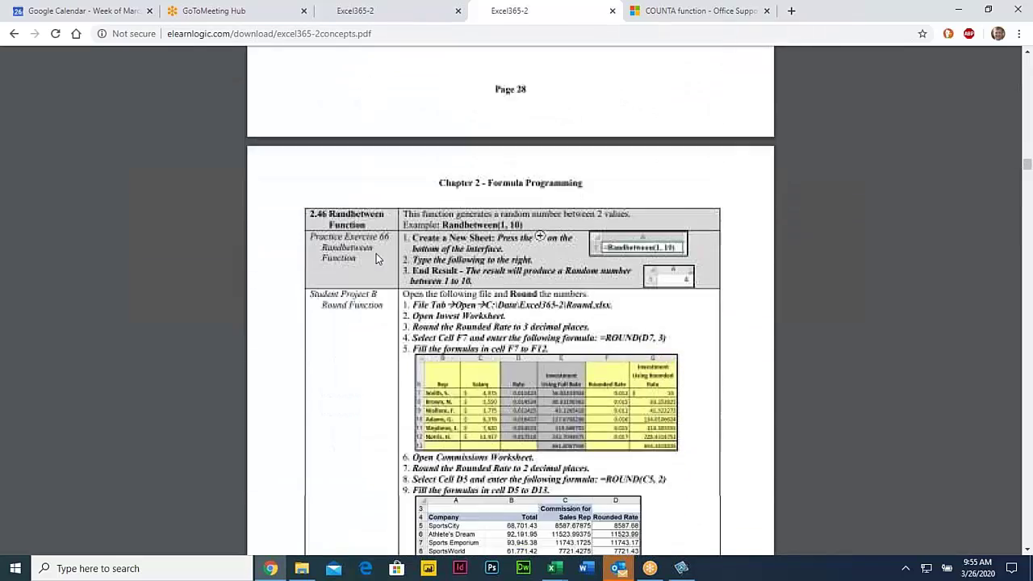
{"action": "scroll", "coordinate": [376, 256], "scroll_direction": "down", "scroll_amount": 10}
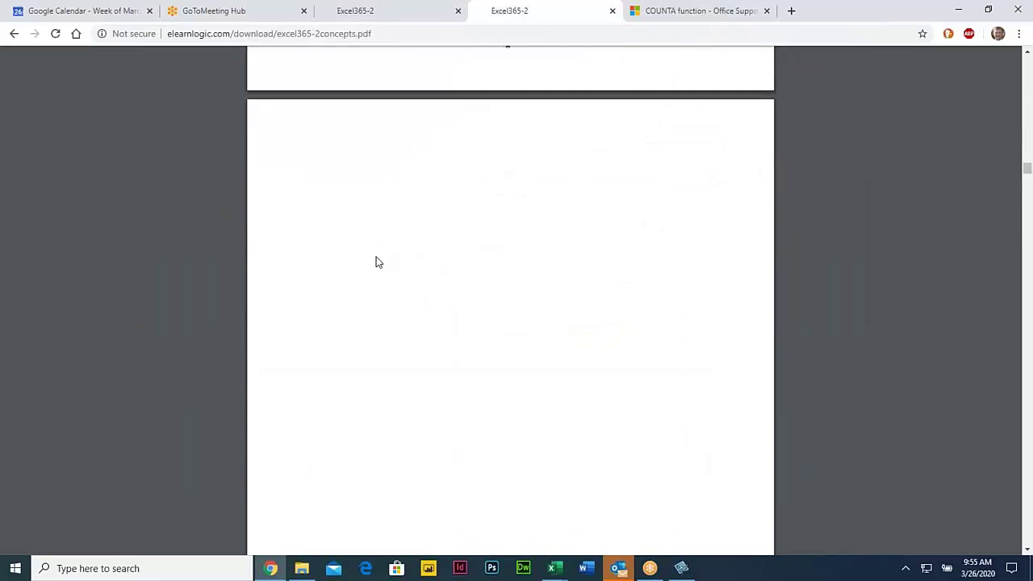
{"action": "scroll", "coordinate": [377, 258], "scroll_direction": "down", "scroll_amount": 8}
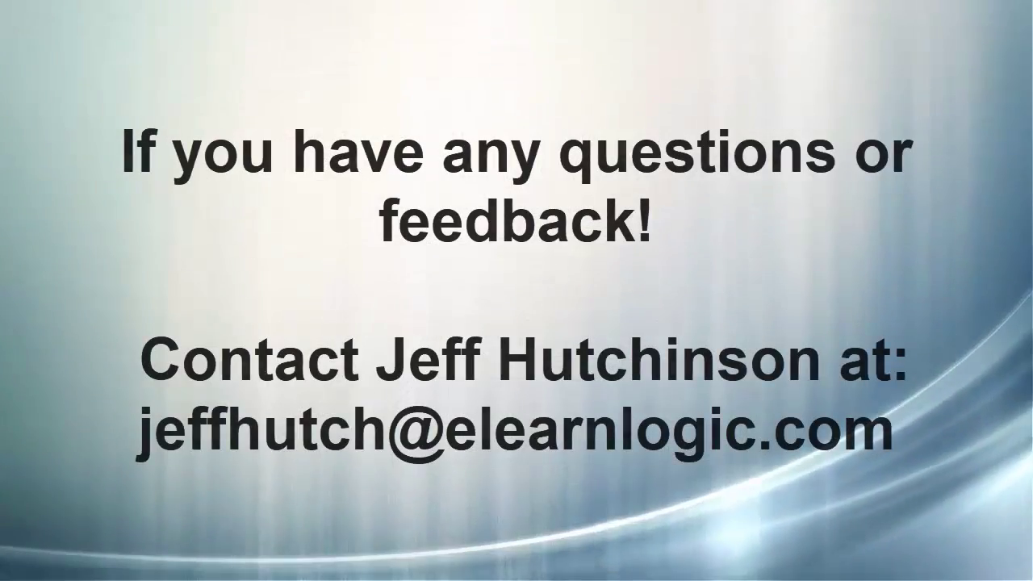